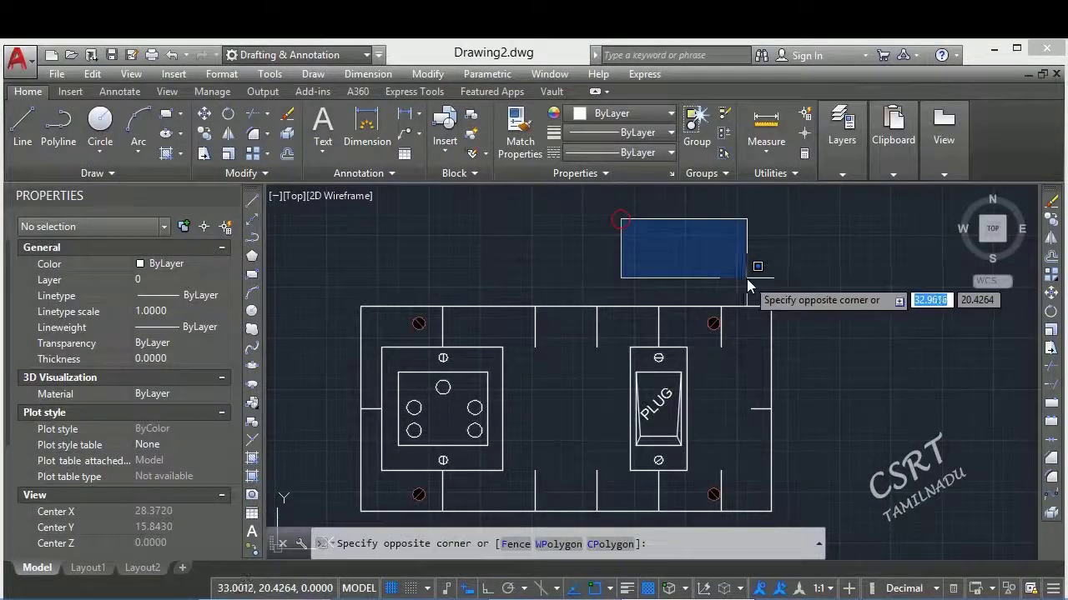
Select the line at the PLUG switch's left edge, then clear the selection.
click(745, 273)
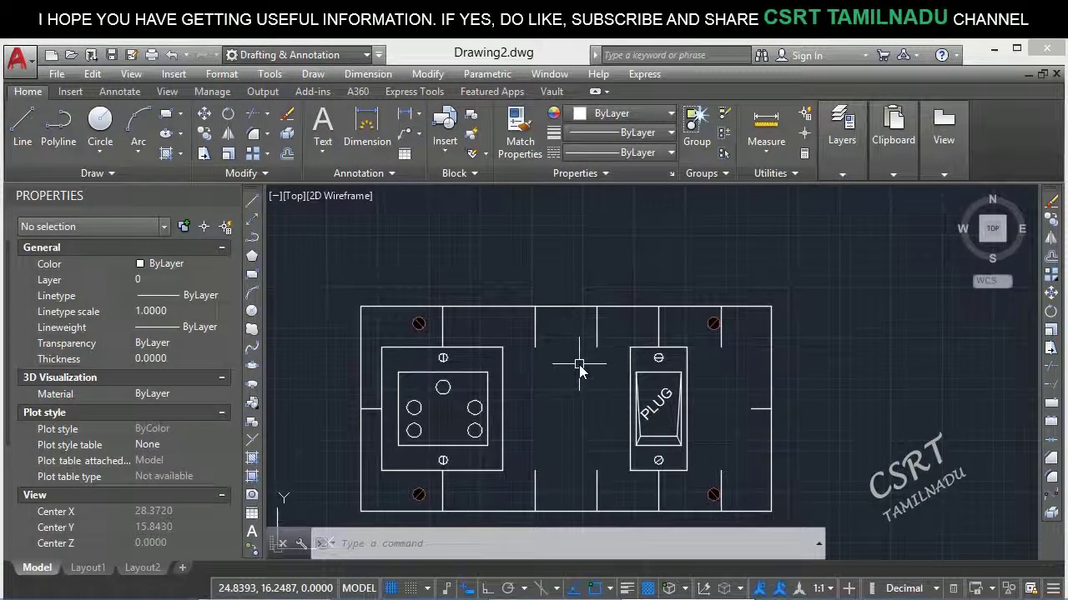
click(631, 372)
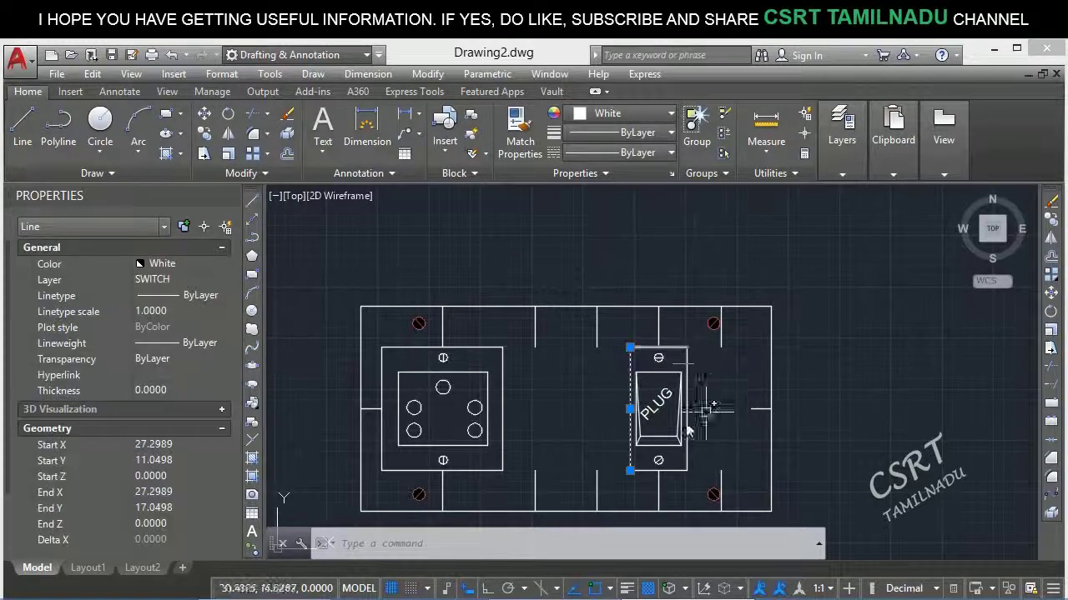
key(Escape)
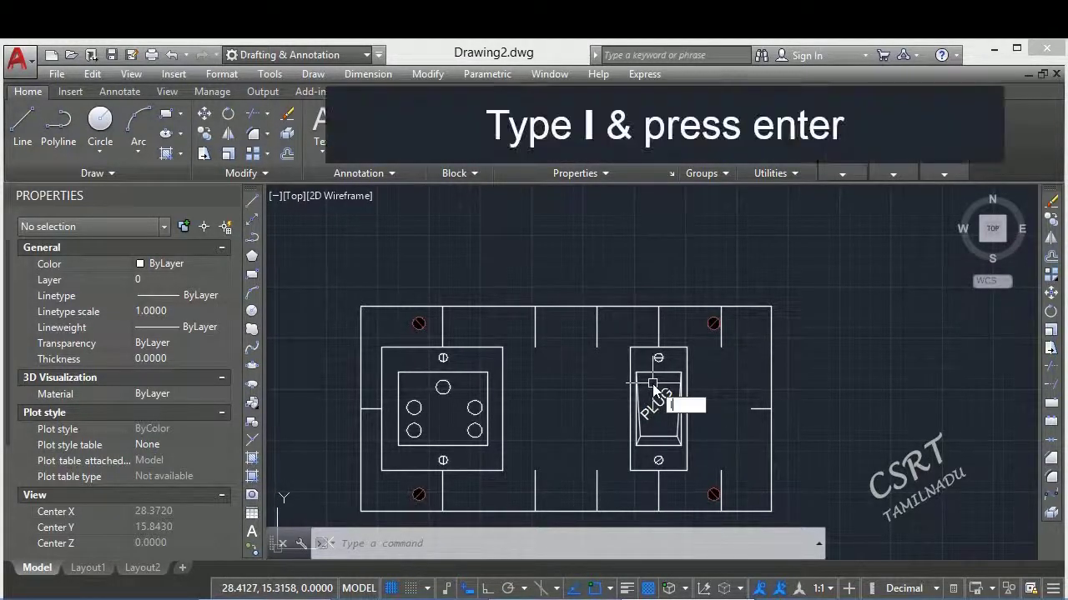
Insert a switch block left of the PLUG switch and label it FAN.
text(i)
key(Return)
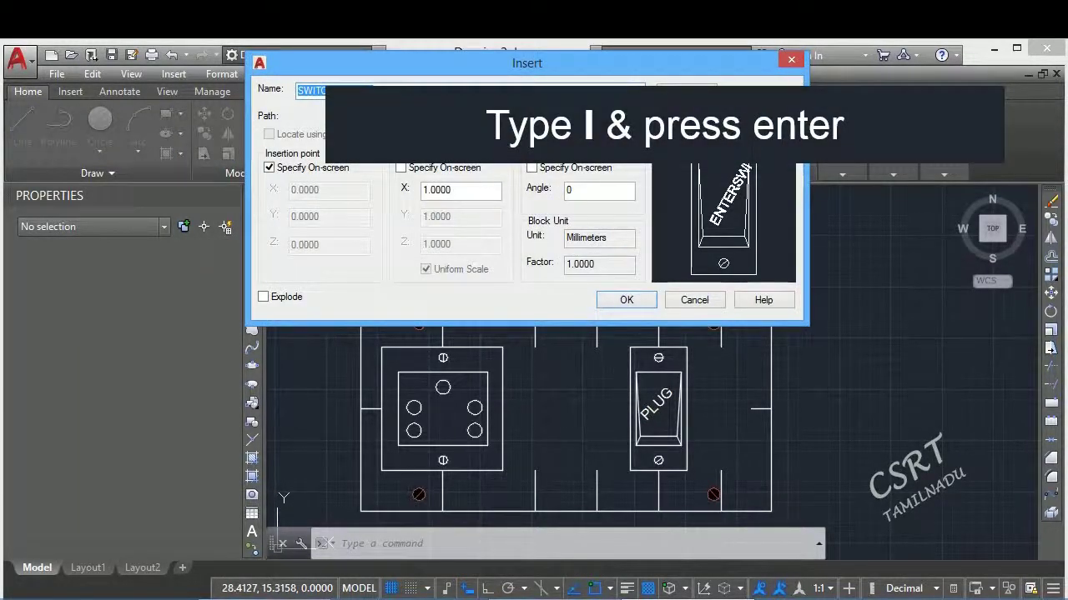
click(627, 300)
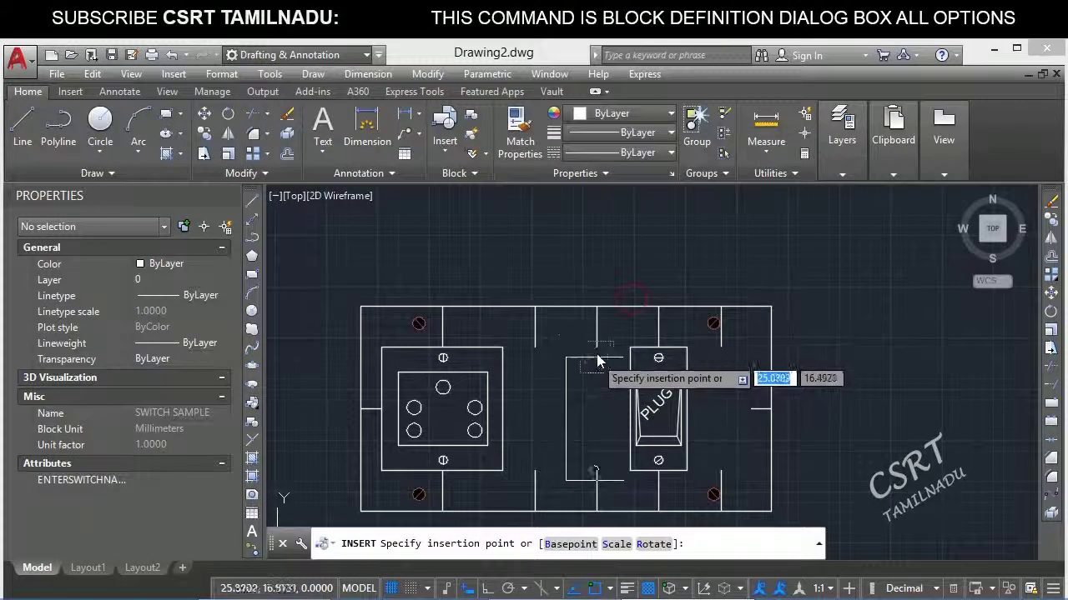
click(597, 351)
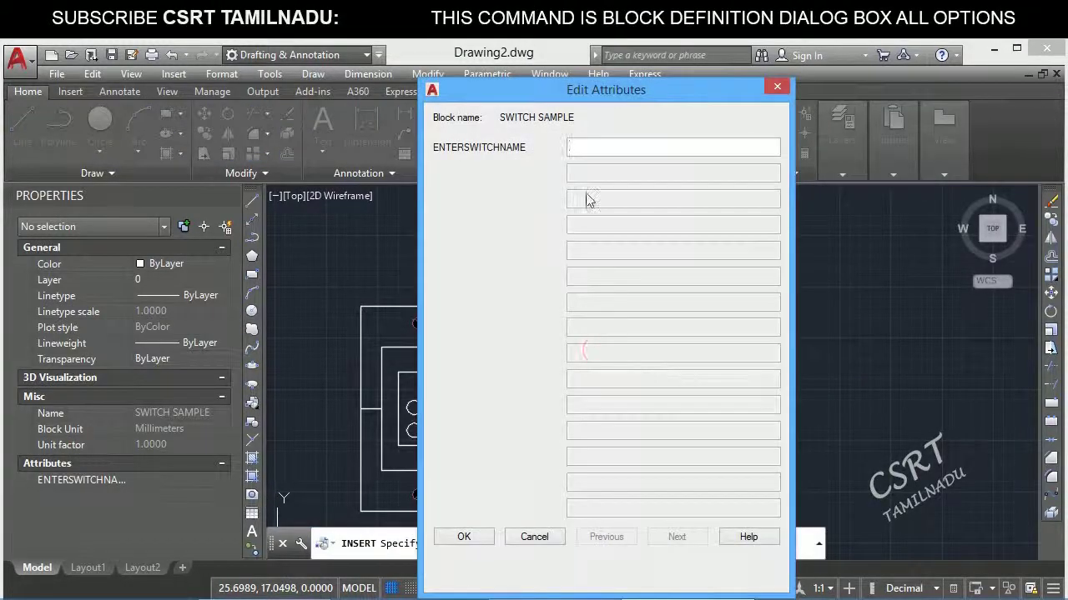
text(FAN)
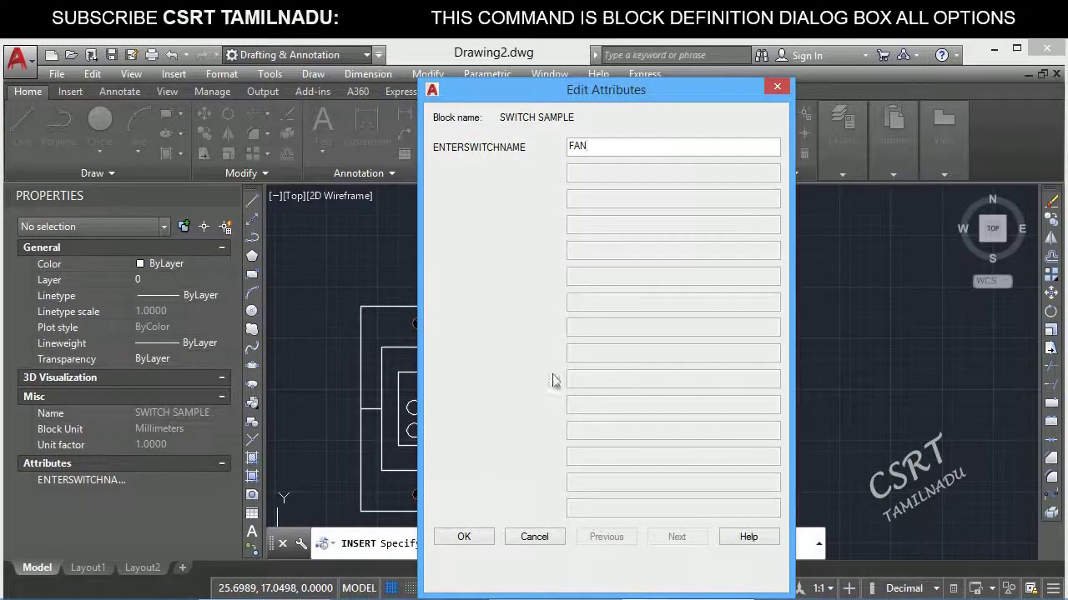
click(465, 538)
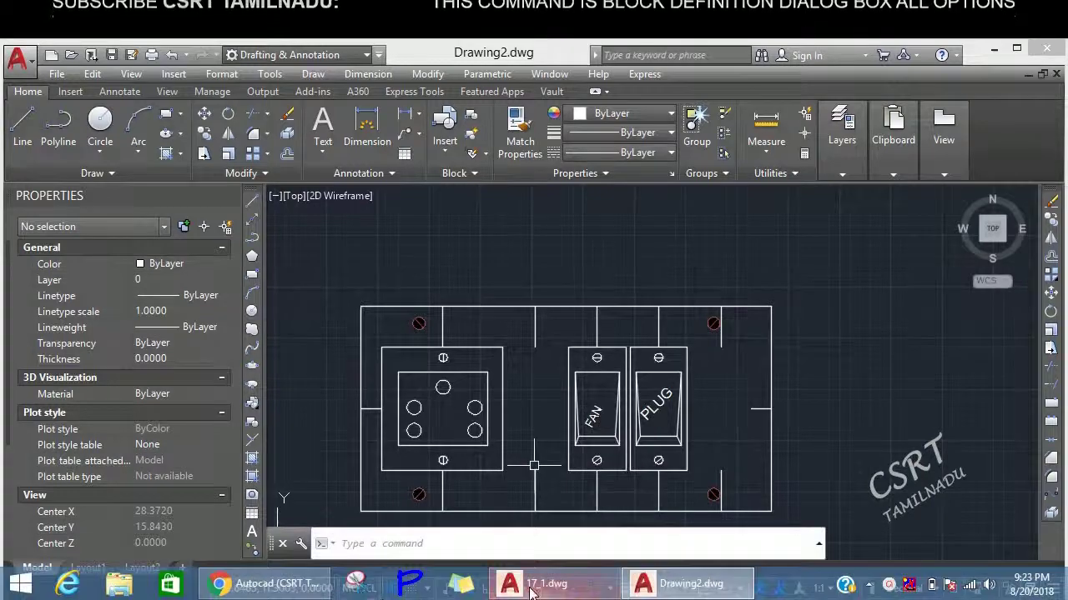
Switch to the keyboard drawing 17_1.dwg.
click(542, 578)
scroll(525, 371, down, 5)
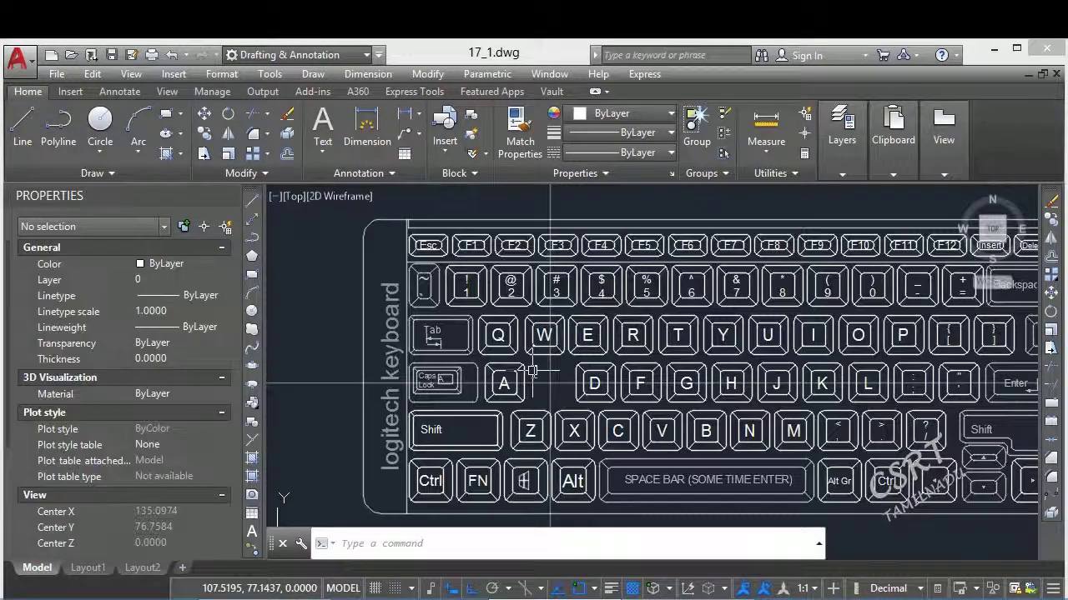
scroll(542, 375, up, 5)
scroll(524, 364, down, 2)
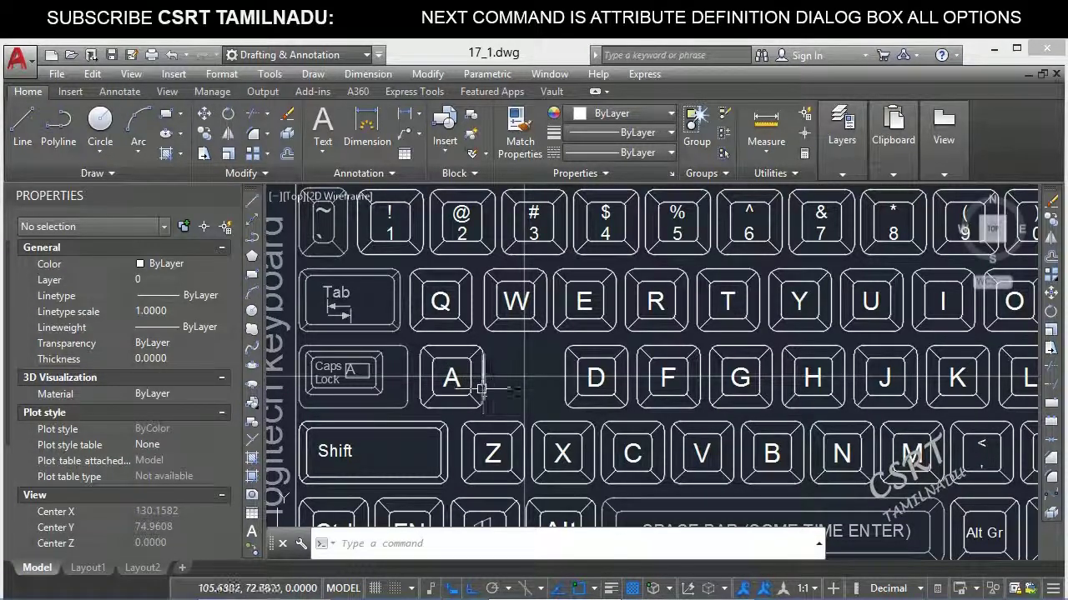
Insert the missing key block between A and D, then return to Drawing2.dwg.
text(i)
key(Return)
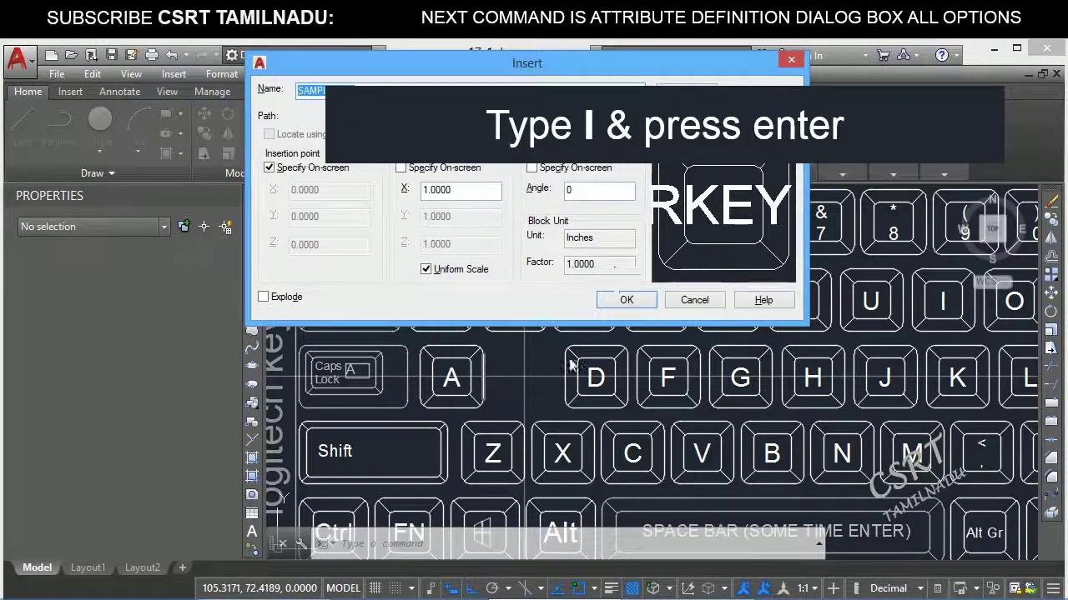
click(626, 300)
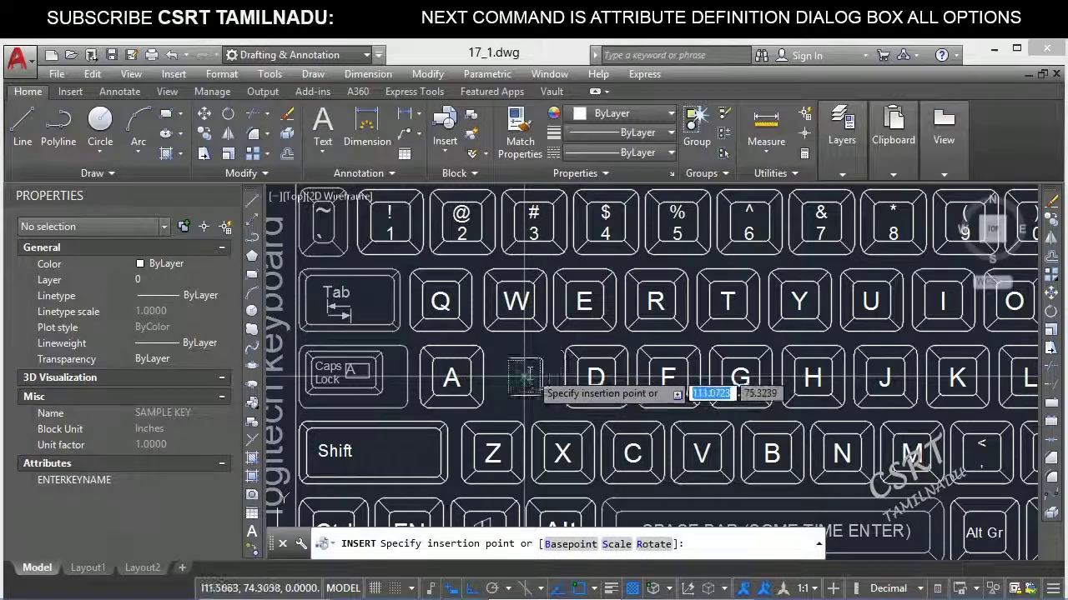
click(529, 375)
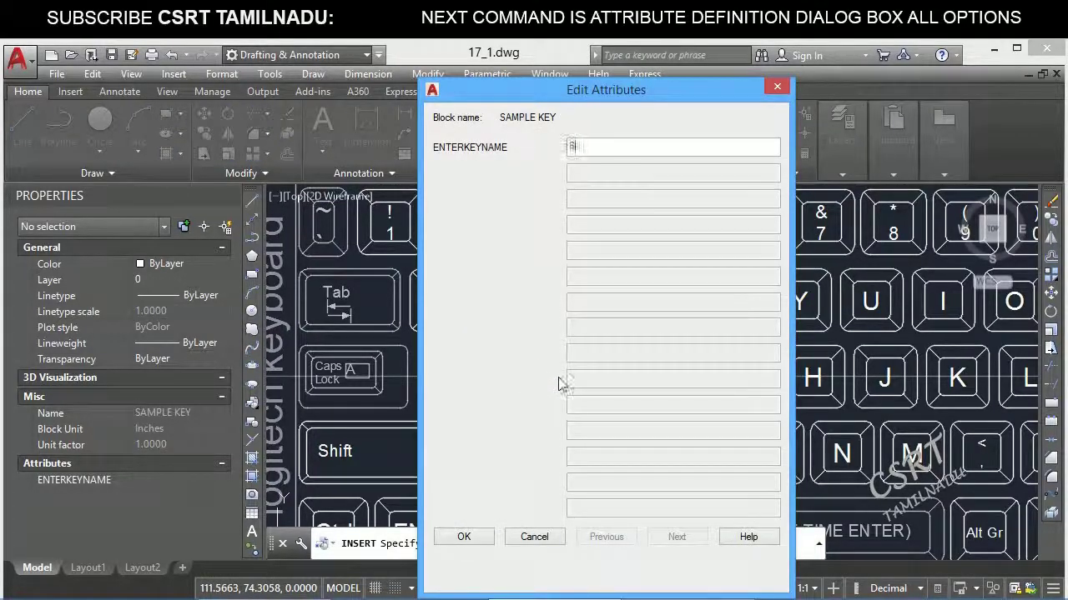
text(D)
click(482, 537)
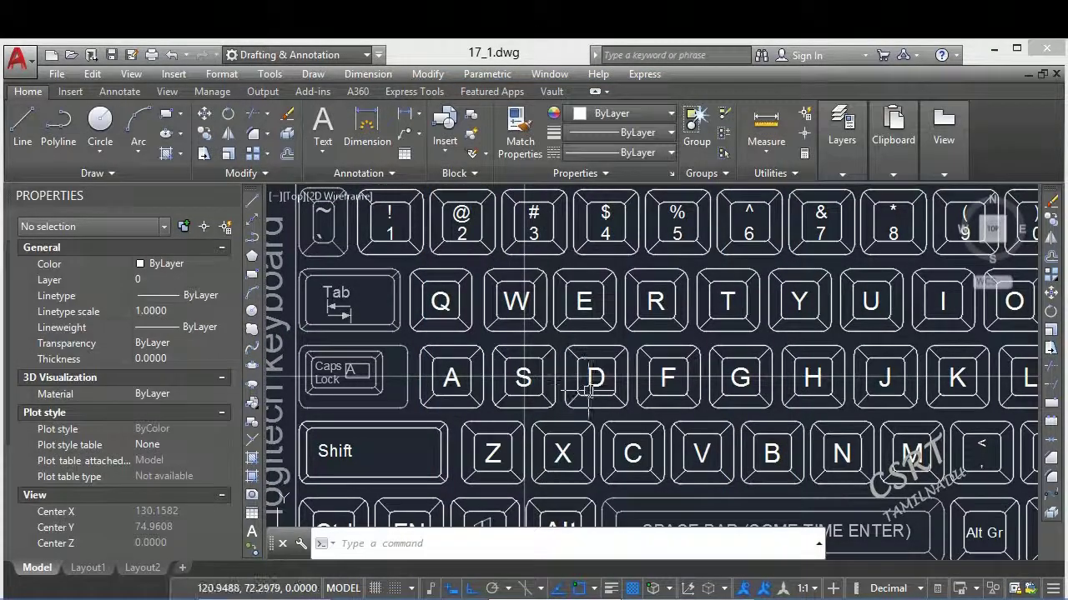
mouse_move(430, 589)
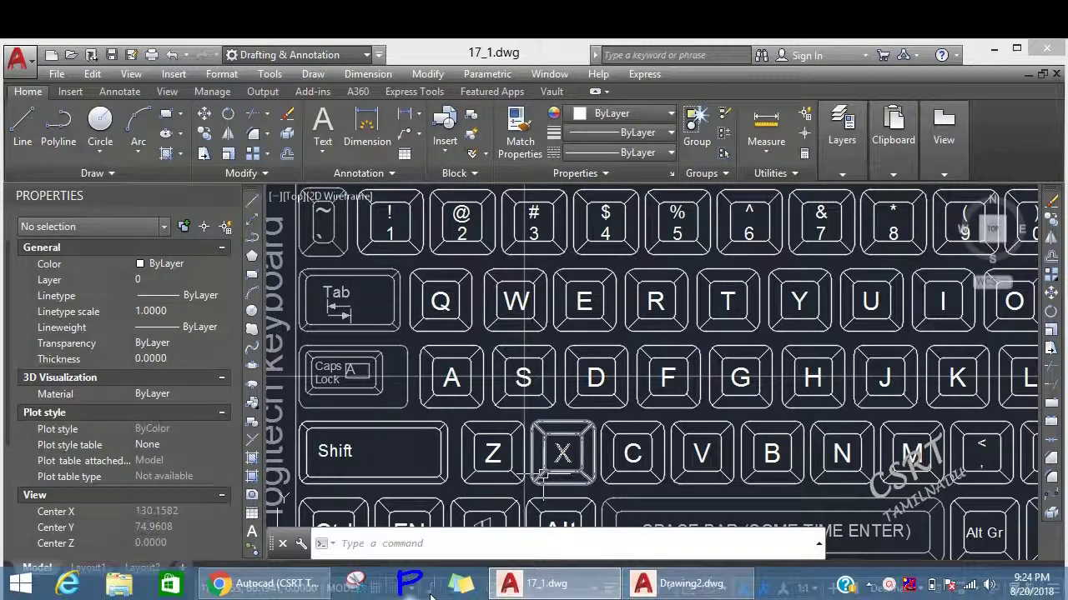
click(642, 588)
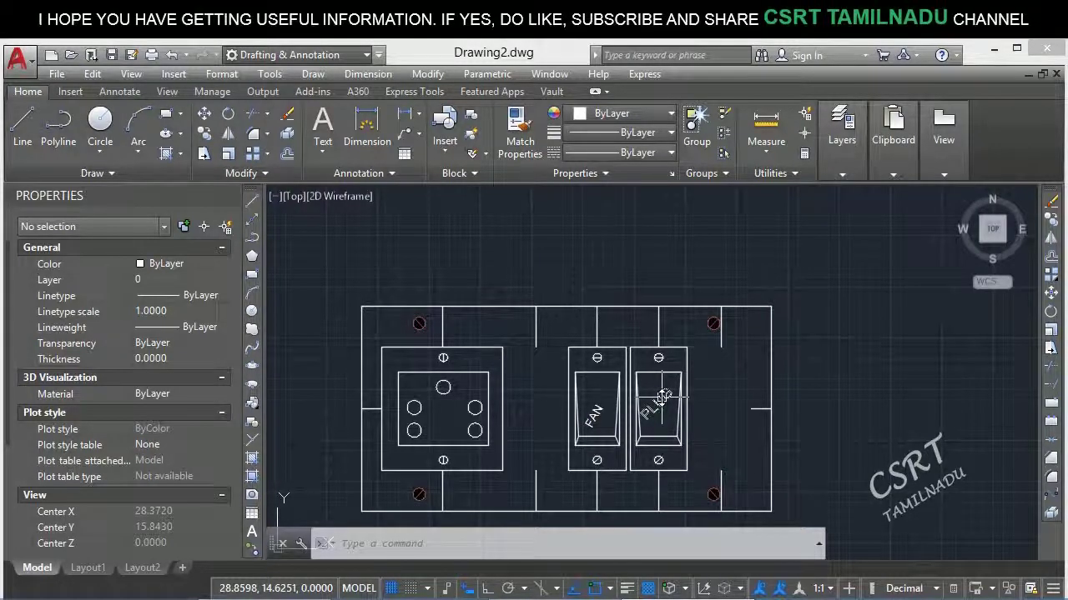
click(552, 342)
click(503, 310)
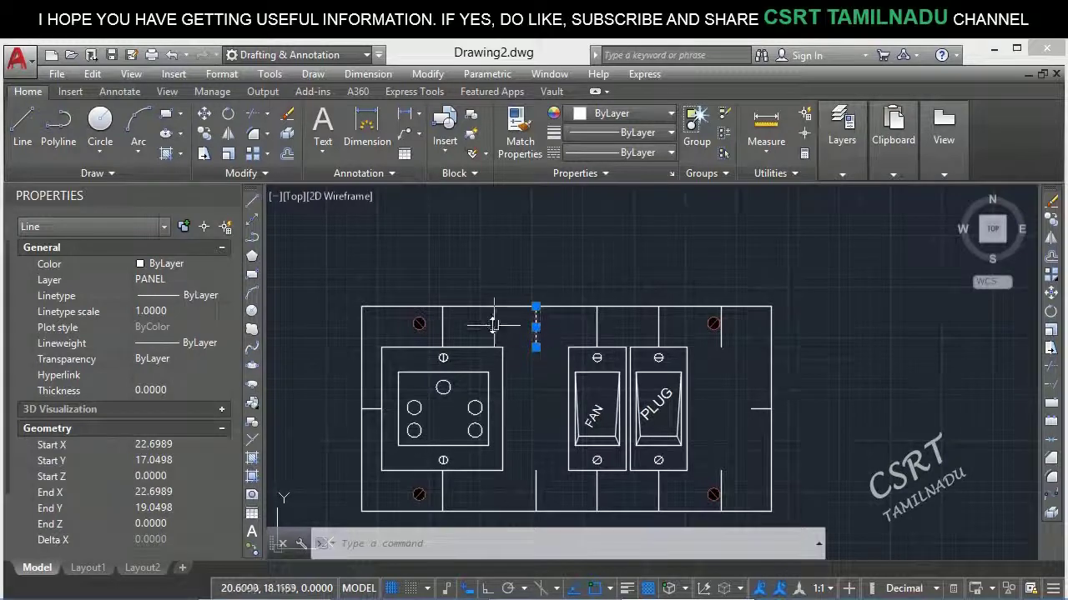
key(Escape)
click(492, 306)
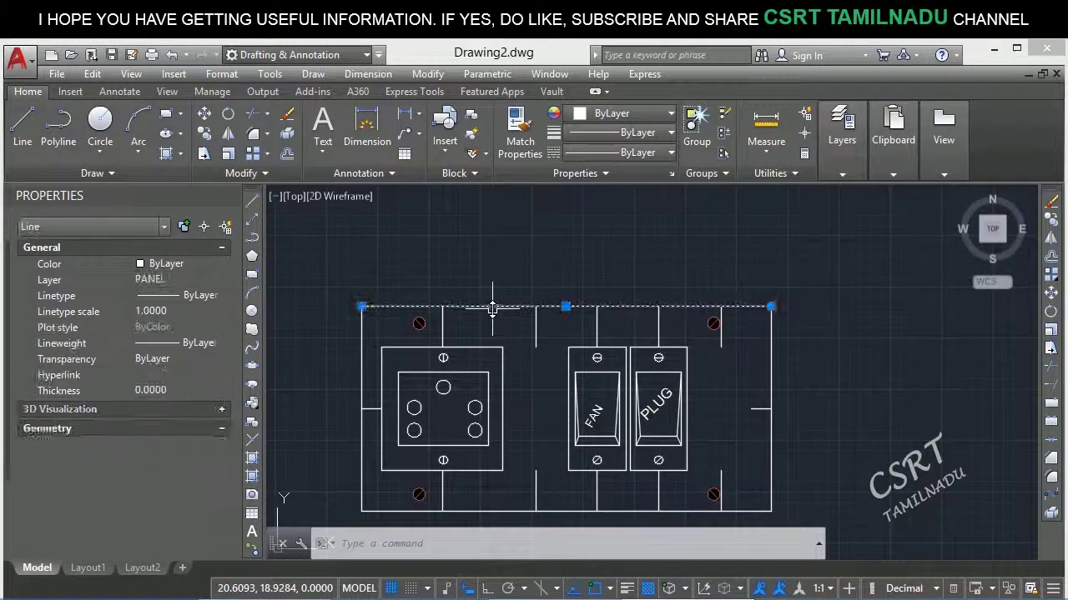
key(Escape)
click(536, 331)
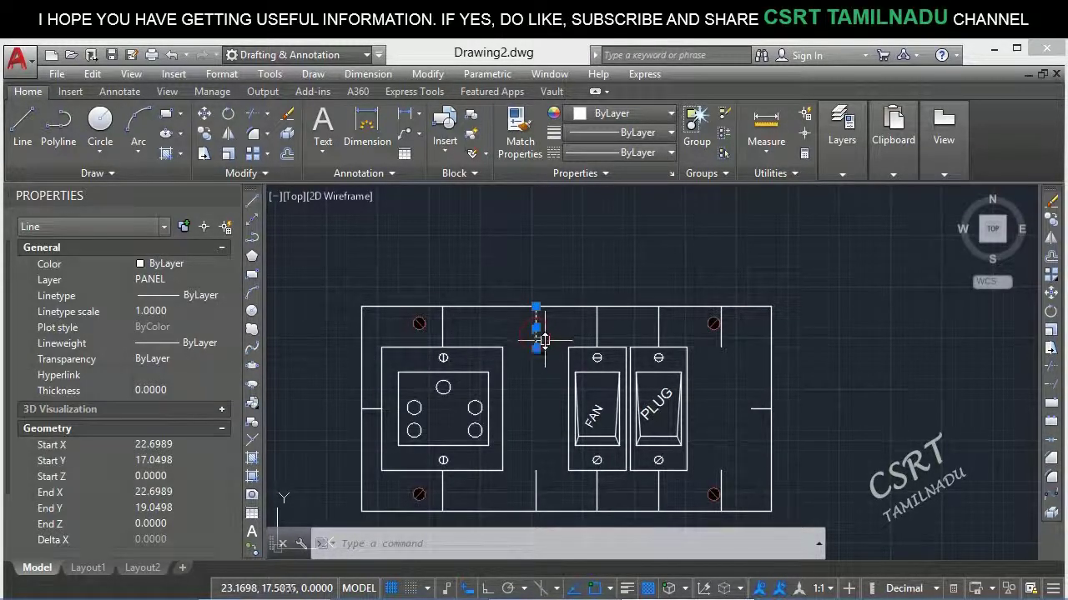
key(Escape)
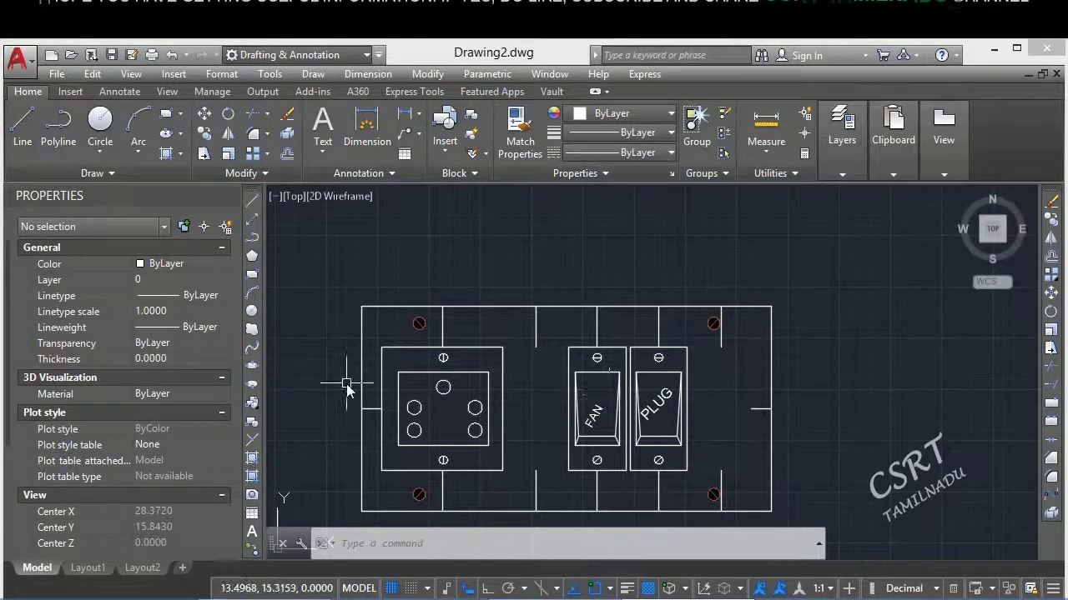
Open the Block Definition dialog with B, then cancel it.
text(B)
key(Return)
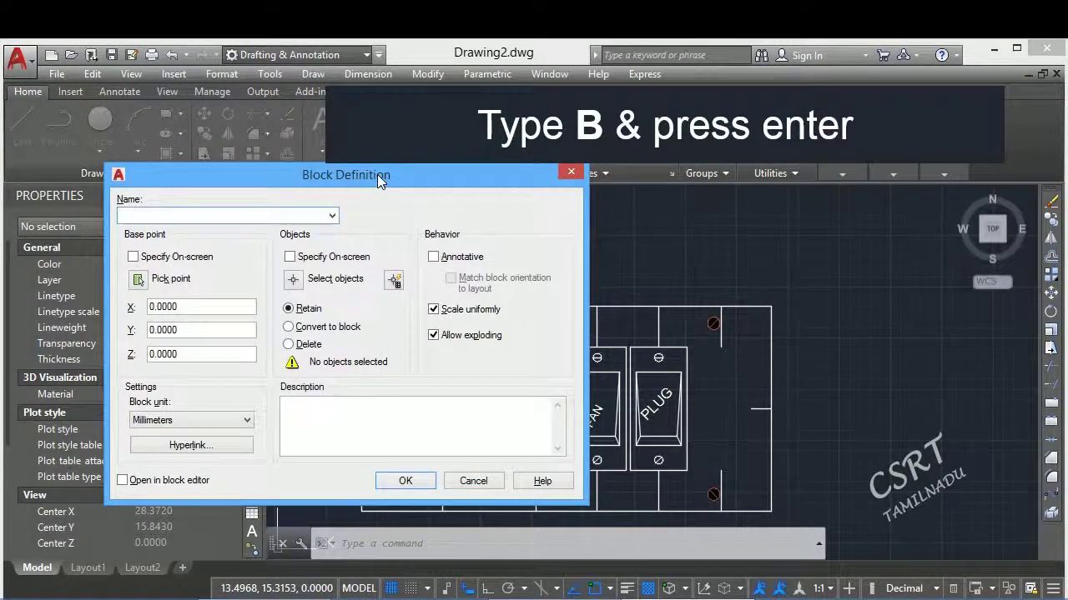
drag(377, 175, 629, 169)
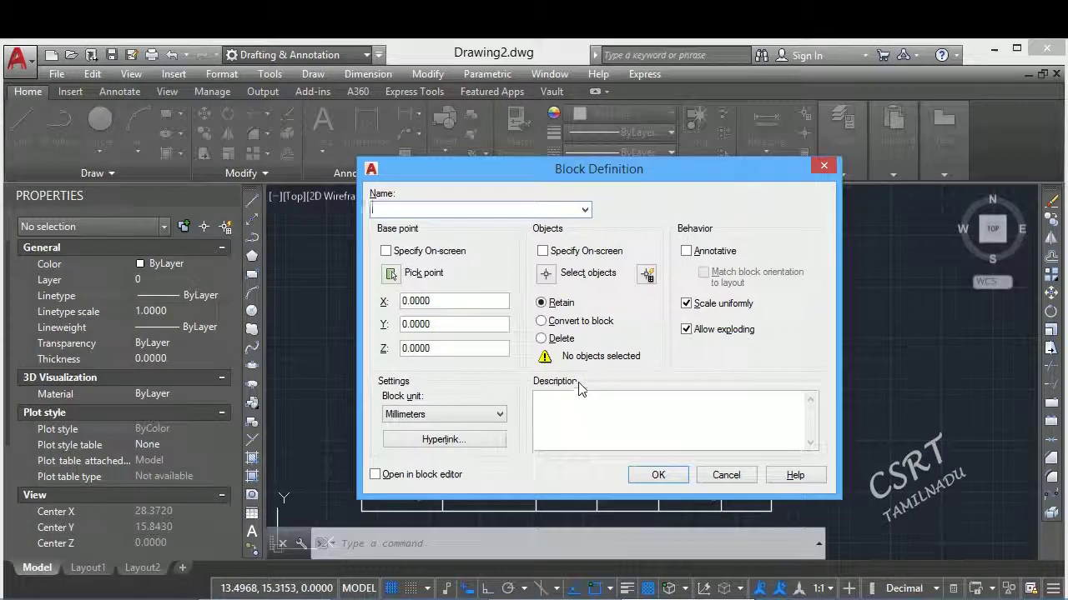
click(723, 475)
Reopen Block Definition from Draw > Block > Make and start naming the block SW.
text(B)
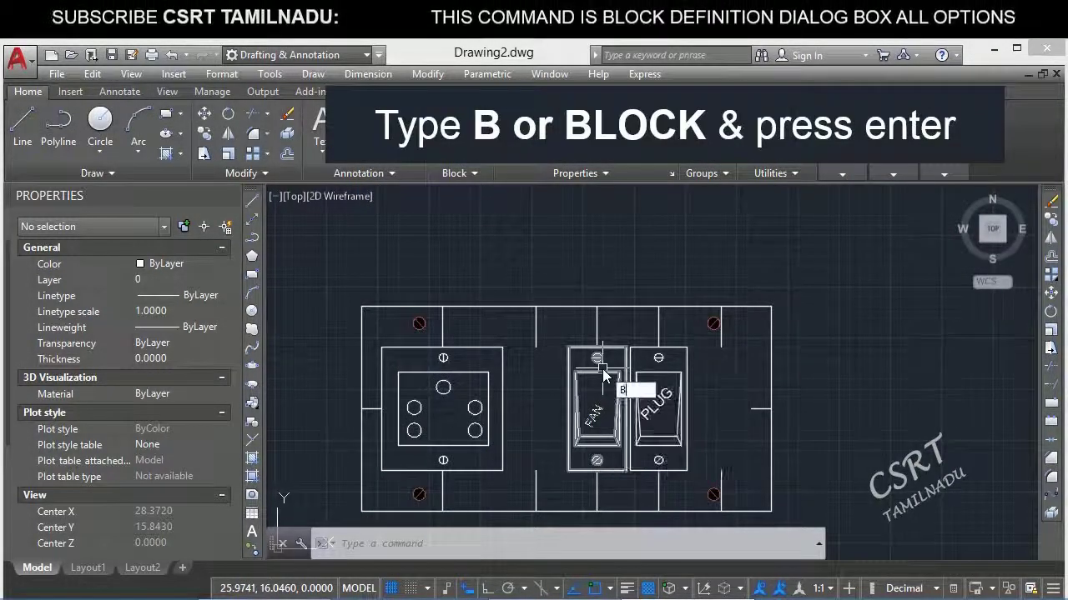
key(Return)
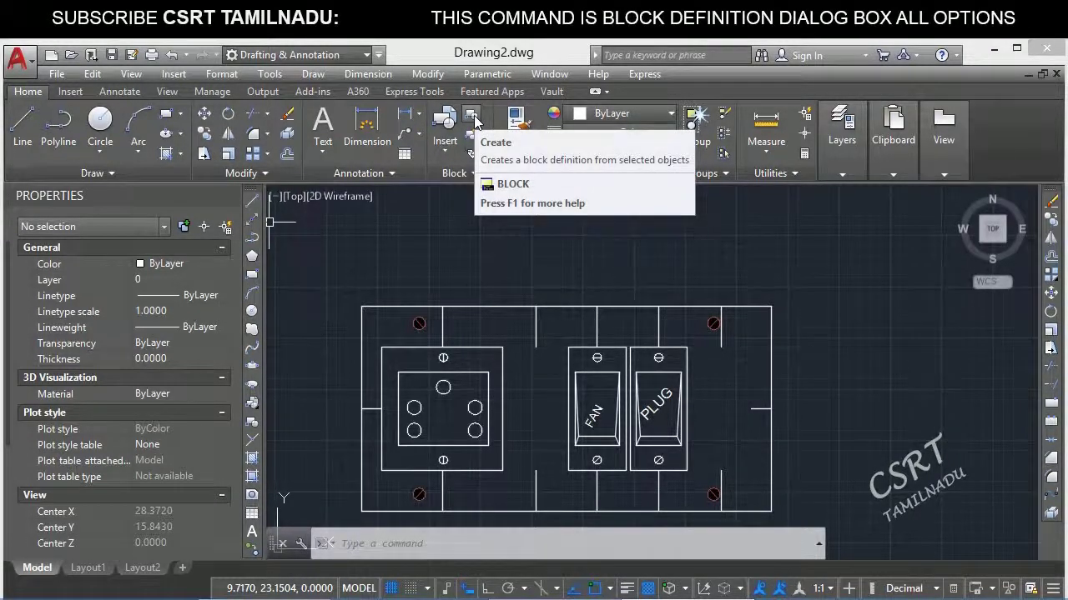
click(309, 74)
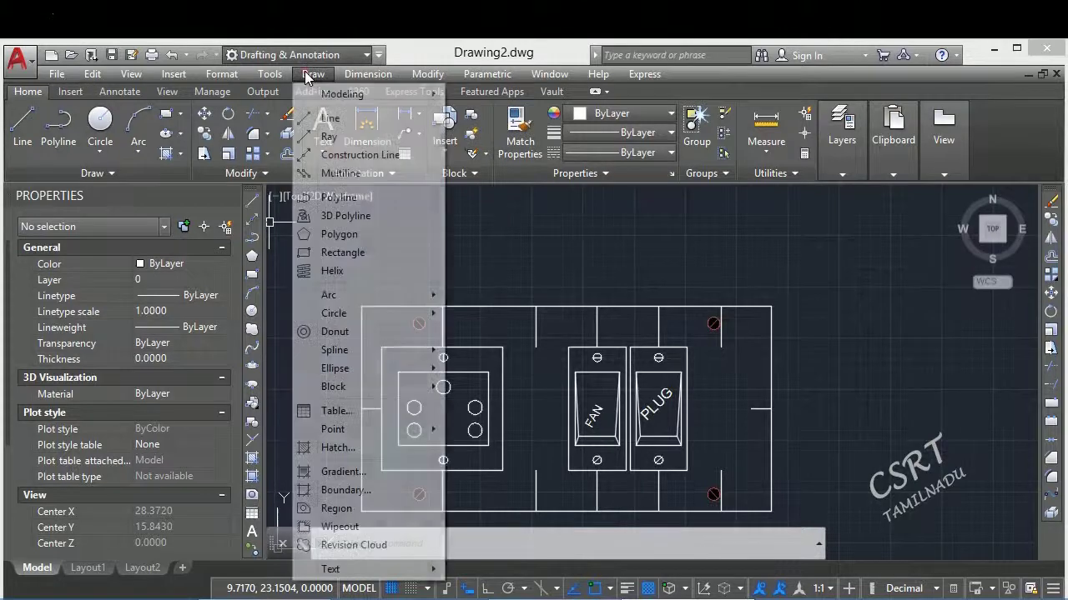
mouse_move(344, 388)
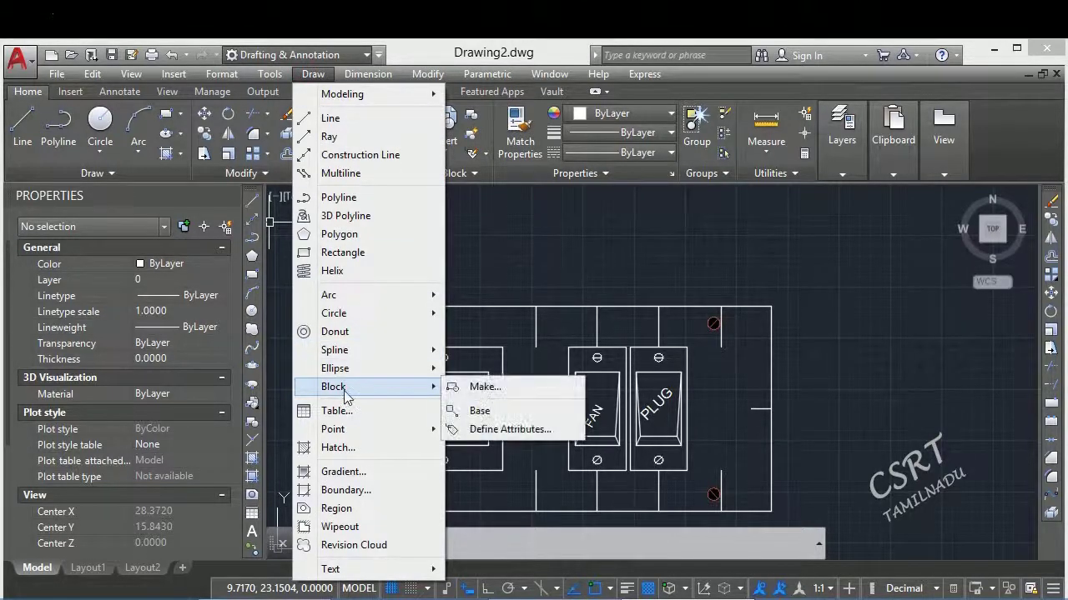
click(484, 388)
drag(379, 175, 592, 125)
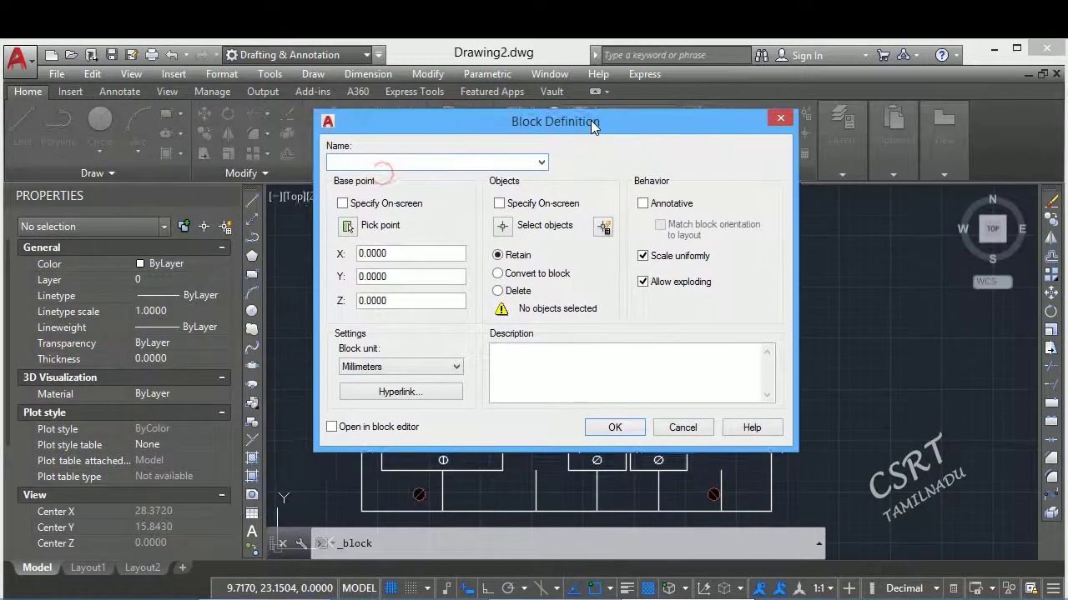
click(451, 167)
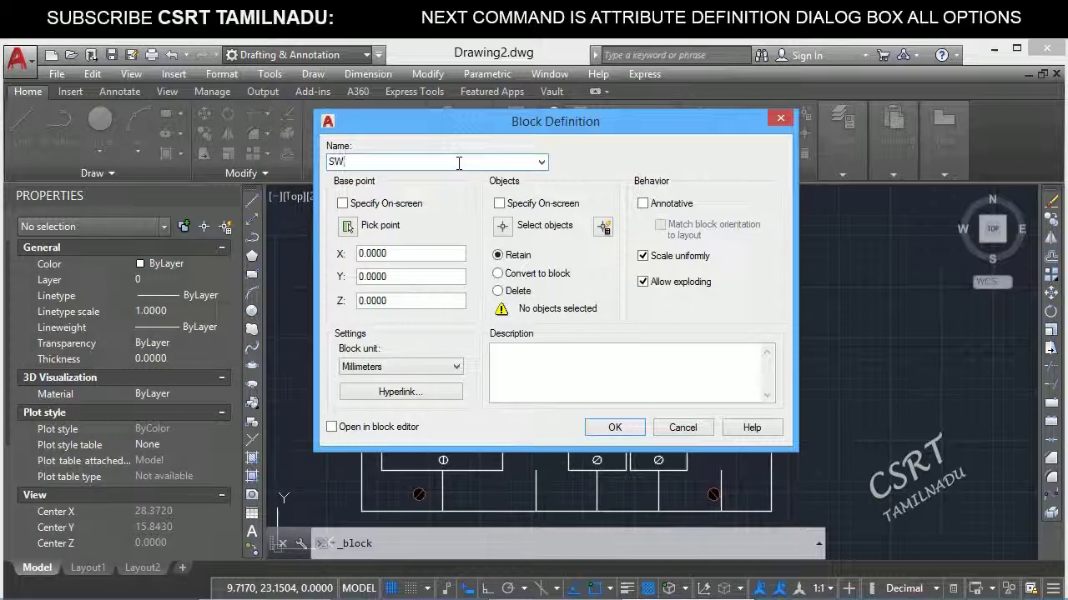
Window-select the PLUG switch as the block's objects and return to the dialog.
click(504, 228)
scroll(667, 410, up, 3)
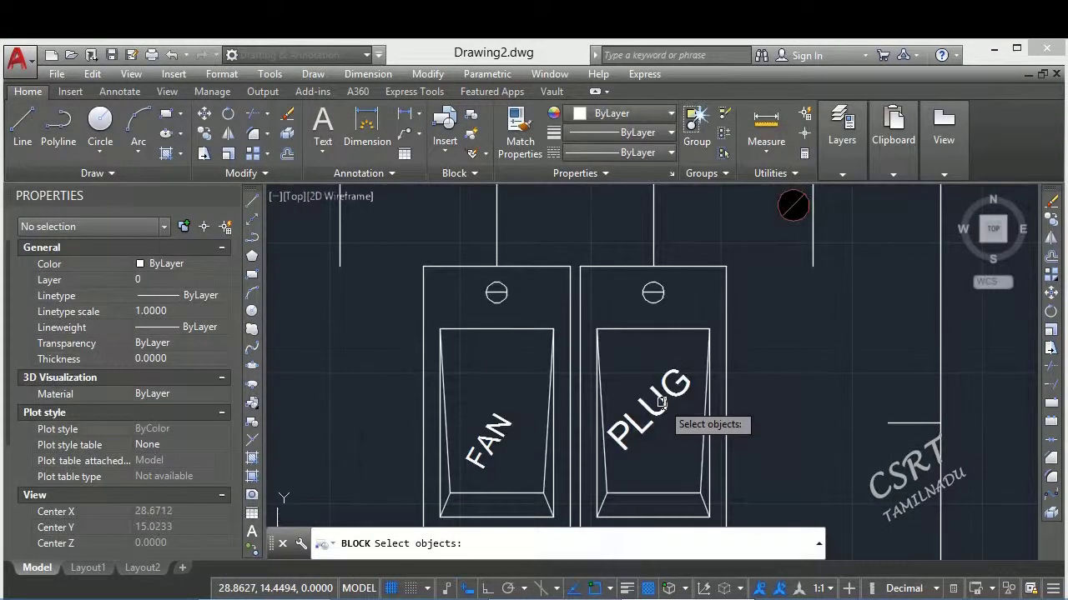
scroll(572, 250, up, 3)
click(577, 273)
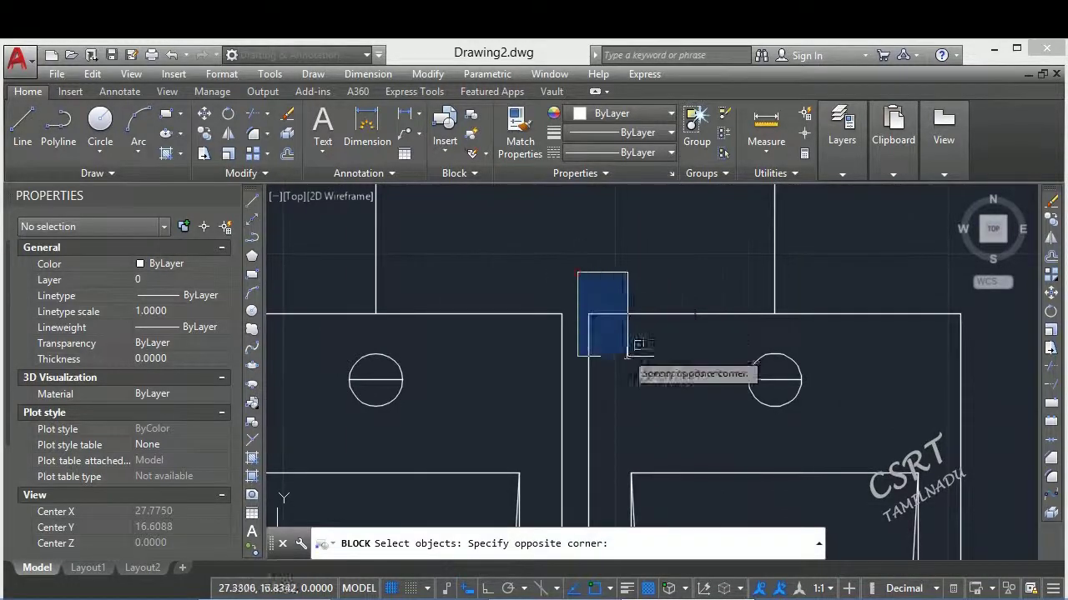
scroll(737, 390, down, 5)
middle_drag(738, 390, 555, 254)
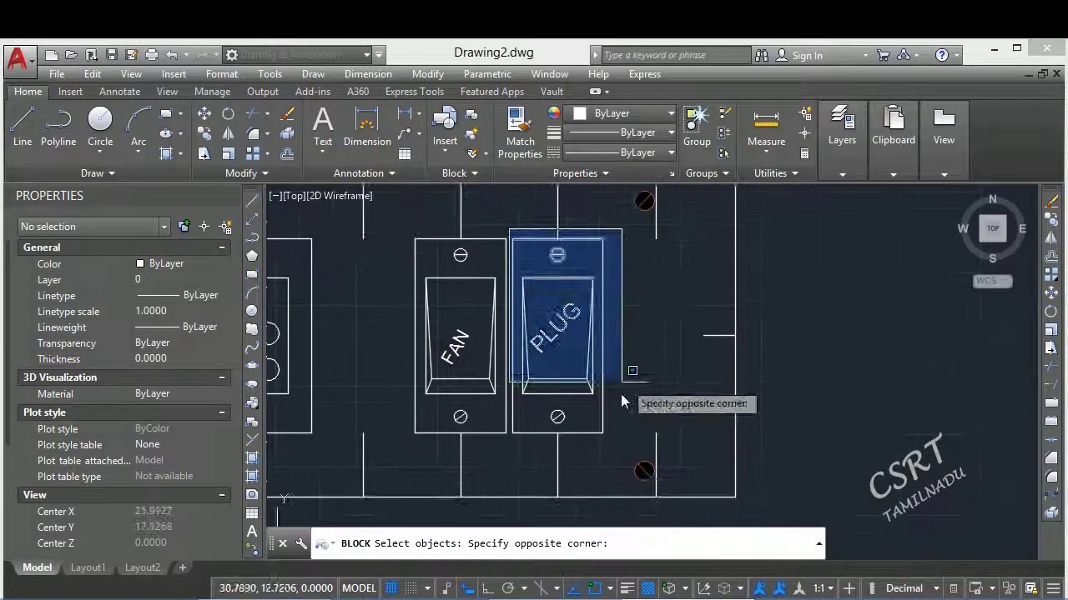
click(624, 439)
key(Return)
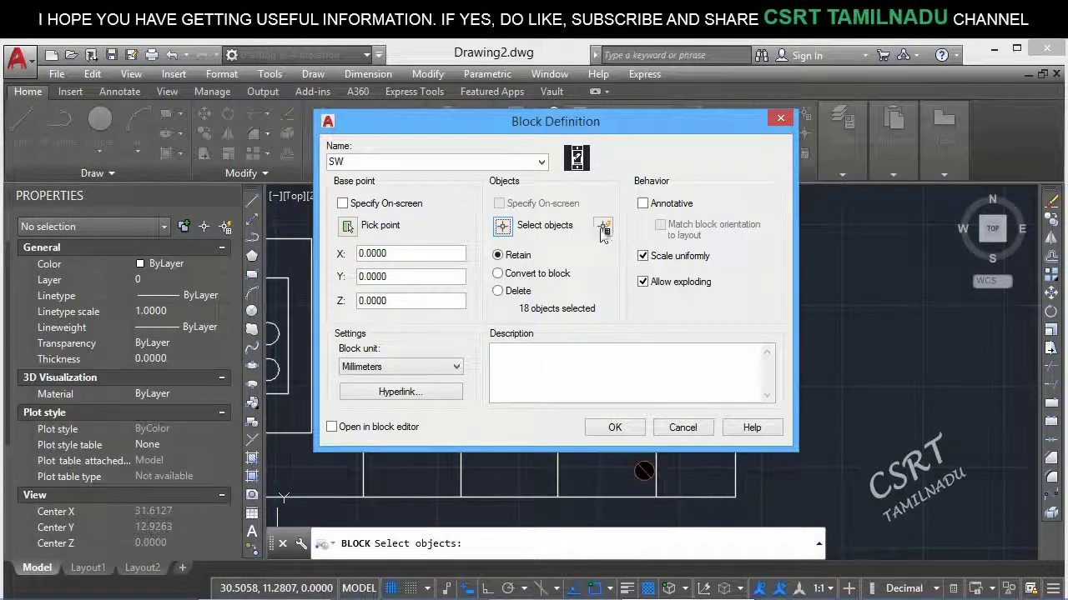
Try Quick Select with Lineweight as the filter property, then cancel it.
click(603, 231)
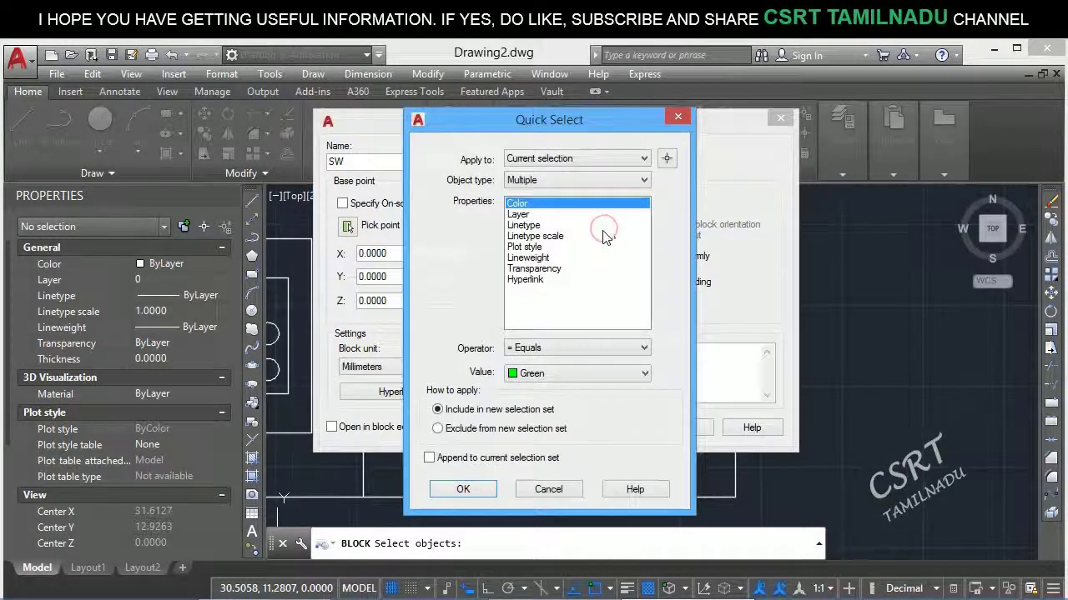
click(542, 259)
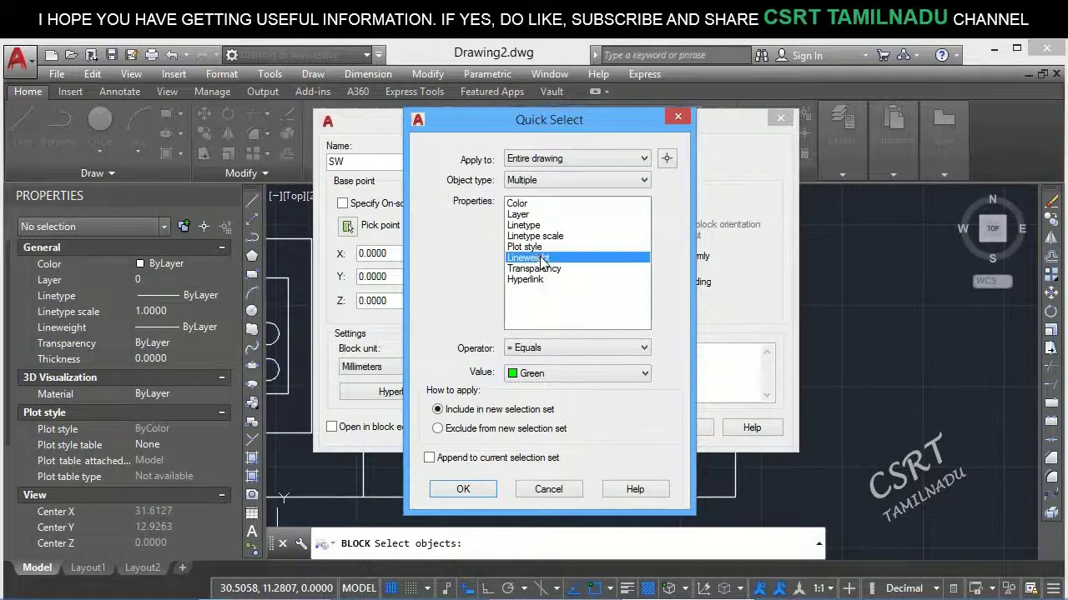
click(548, 489)
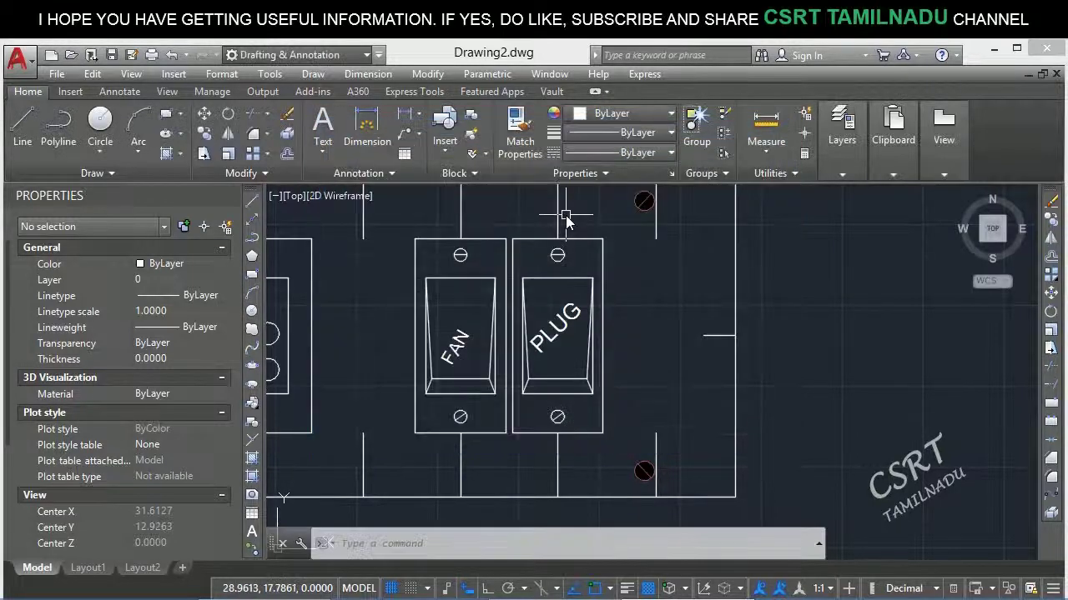
Pick the SW block's base point and set its objects to be specified on screen.
drag(412, 172, 647, 117)
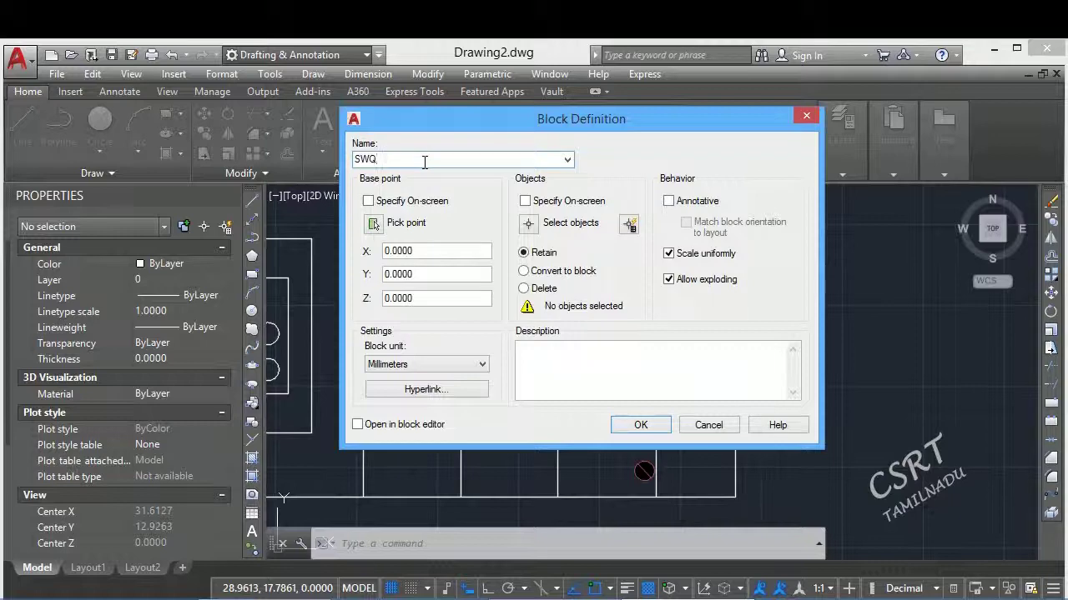
click(374, 224)
click(489, 290)
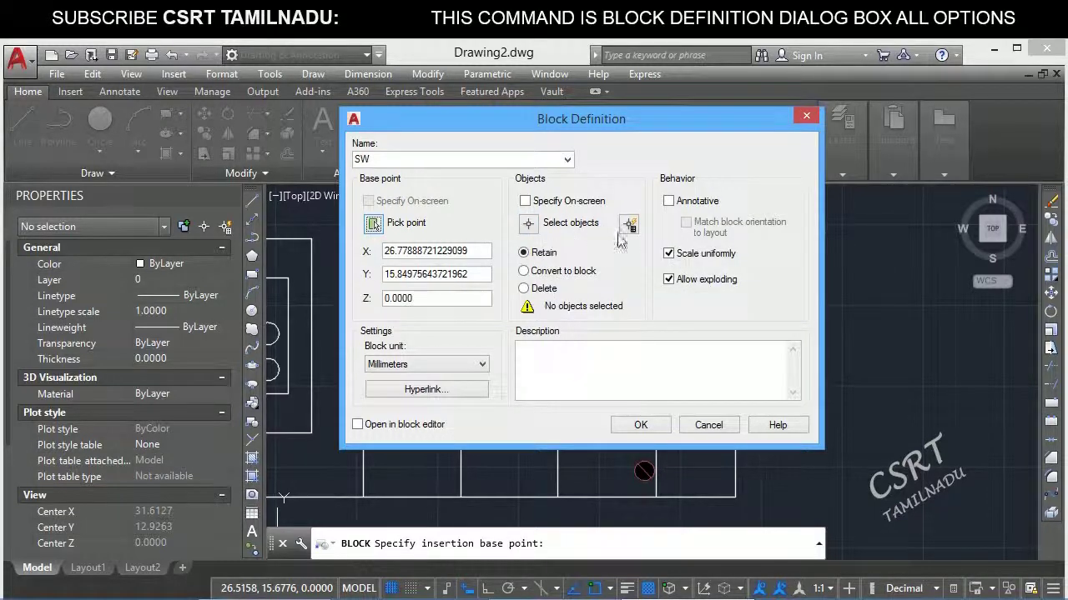
click(611, 361)
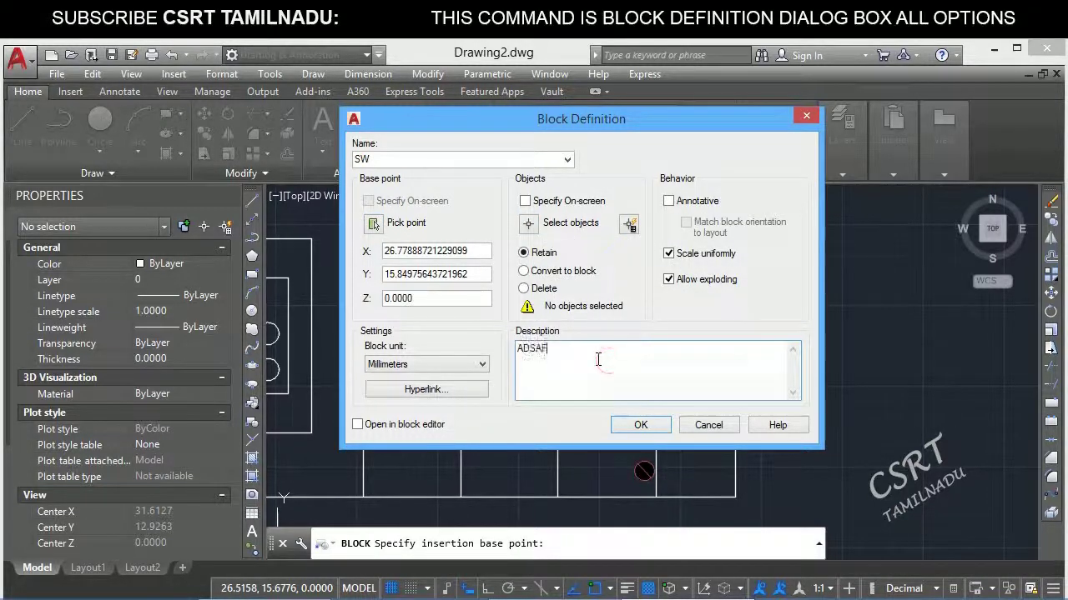
click(556, 205)
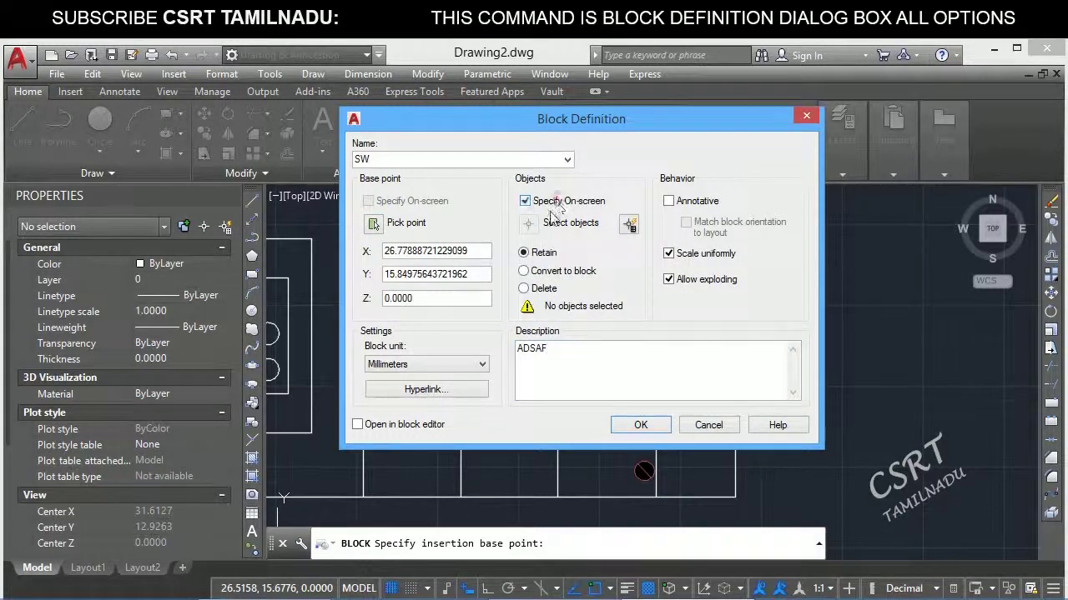
click(640, 425)
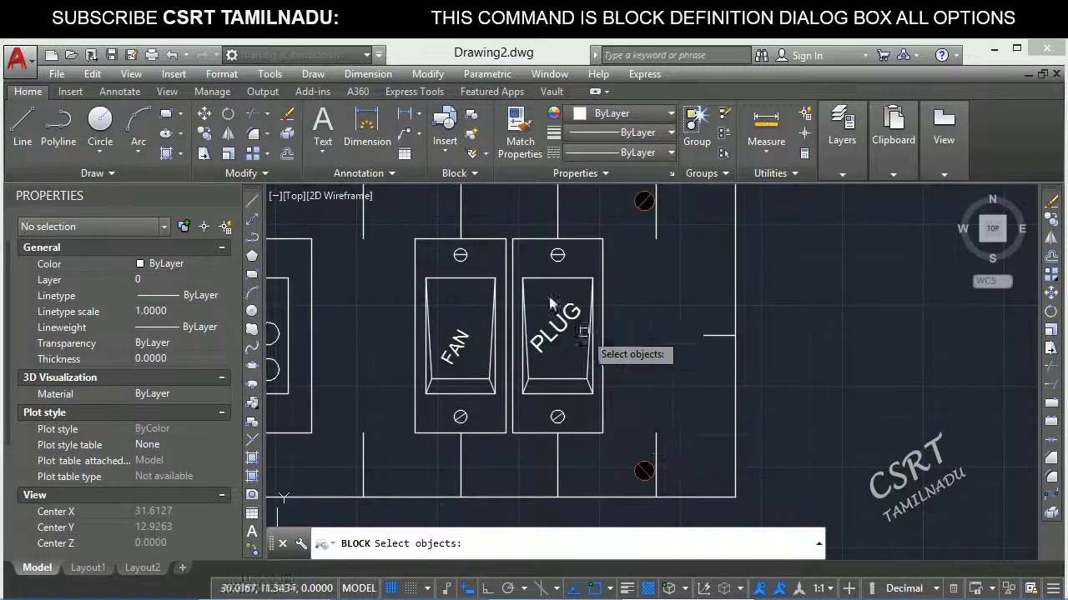
Window-select the FAN switch to finish block SW, then start block insertion.
scroll(422, 252, up, 2)
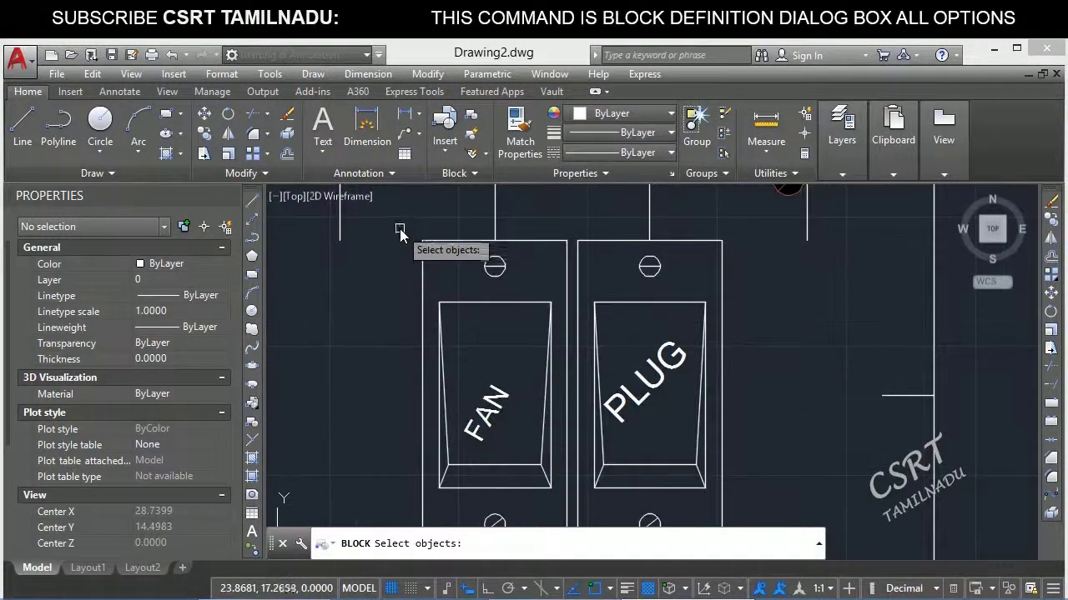
click(400, 231)
scroll(538, 344, up, 1)
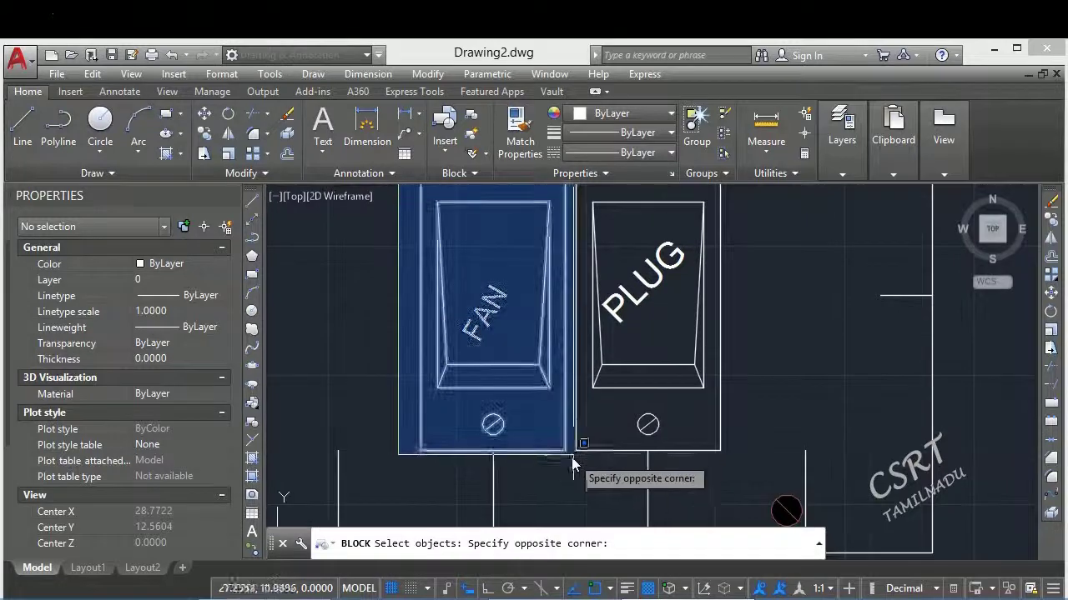
click(567, 464)
key(Return)
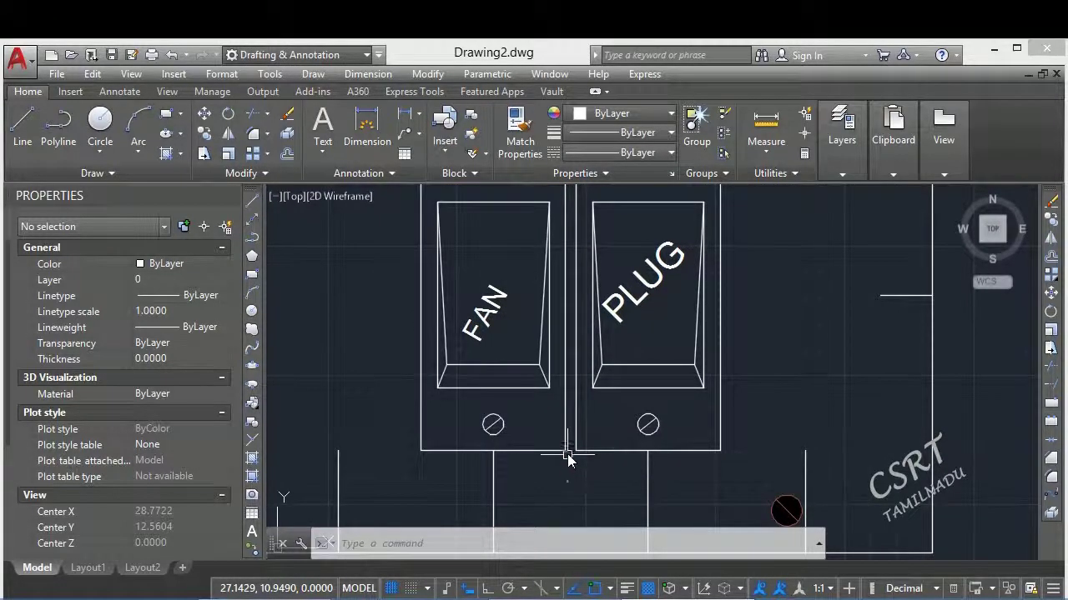
scroll(577, 450, down, 4)
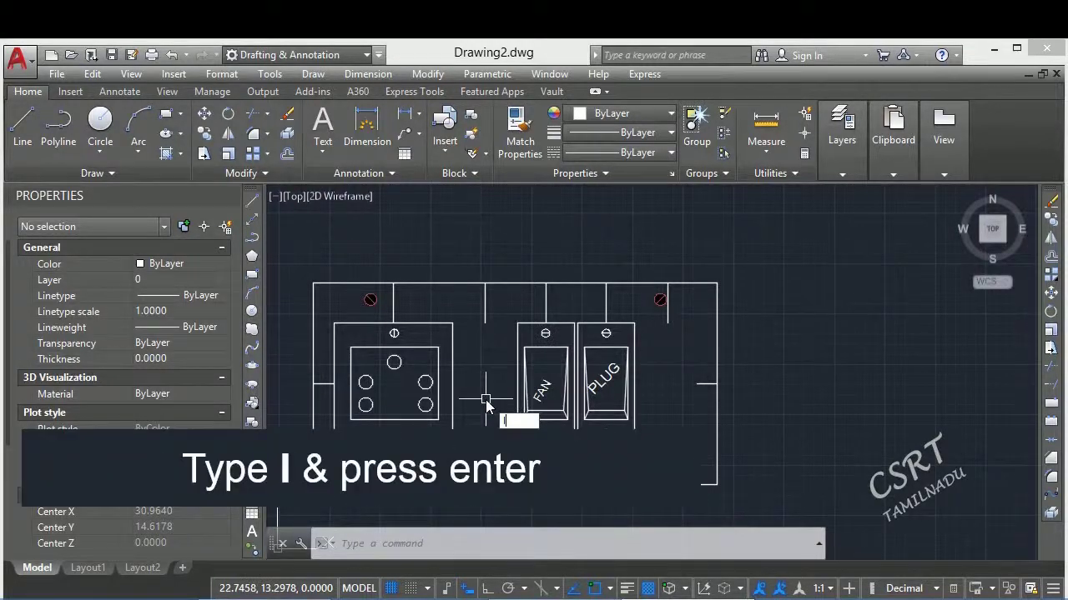
text(i)
key(Return)
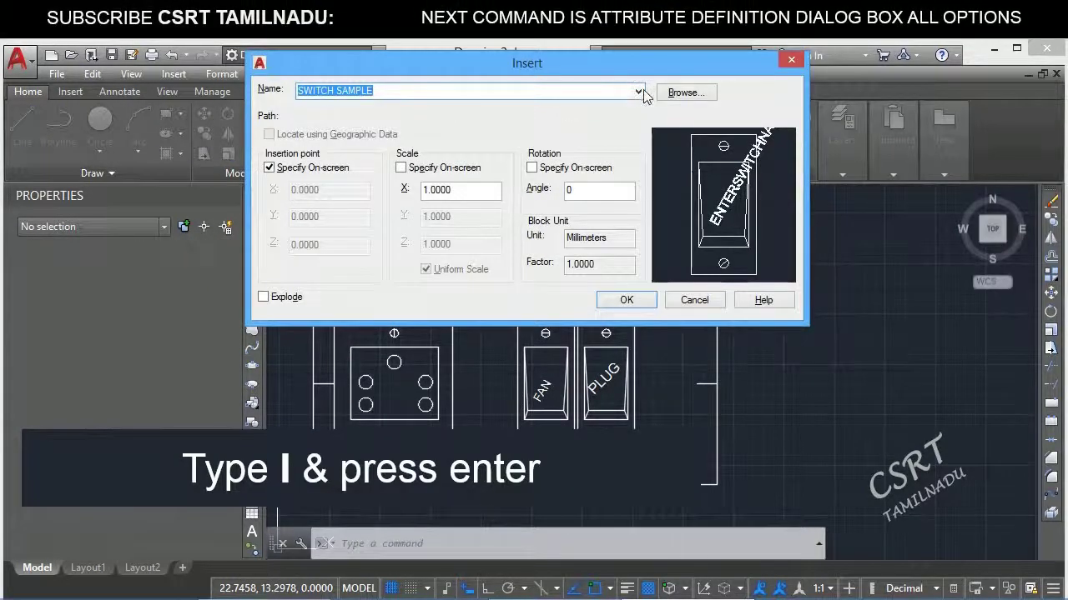
Choose SW from the Insert dialog's block list, then start a new block definition.
click(638, 90)
click(331, 107)
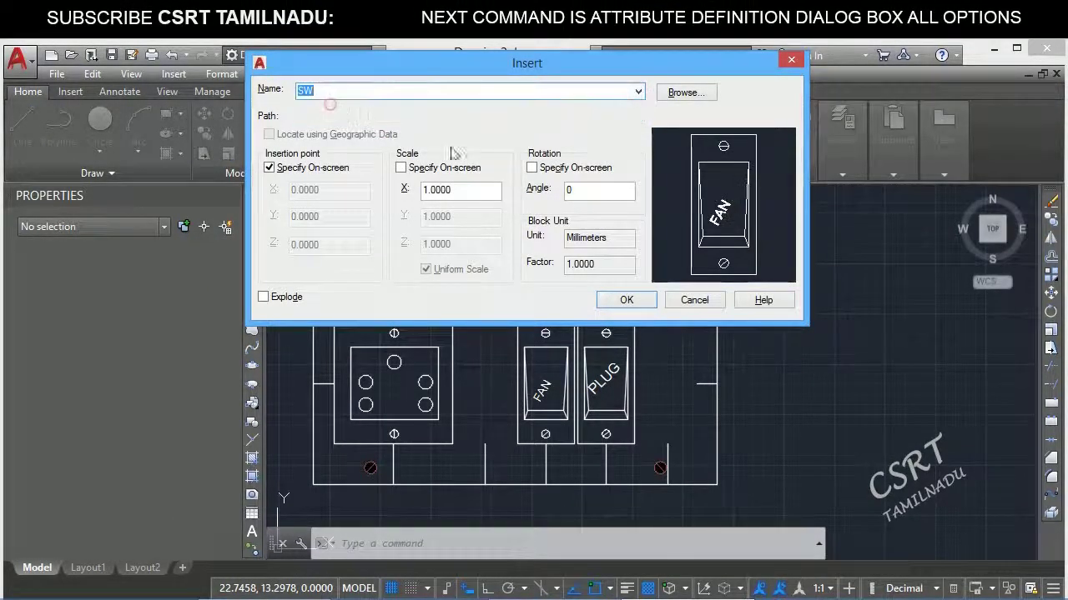
click(626, 300)
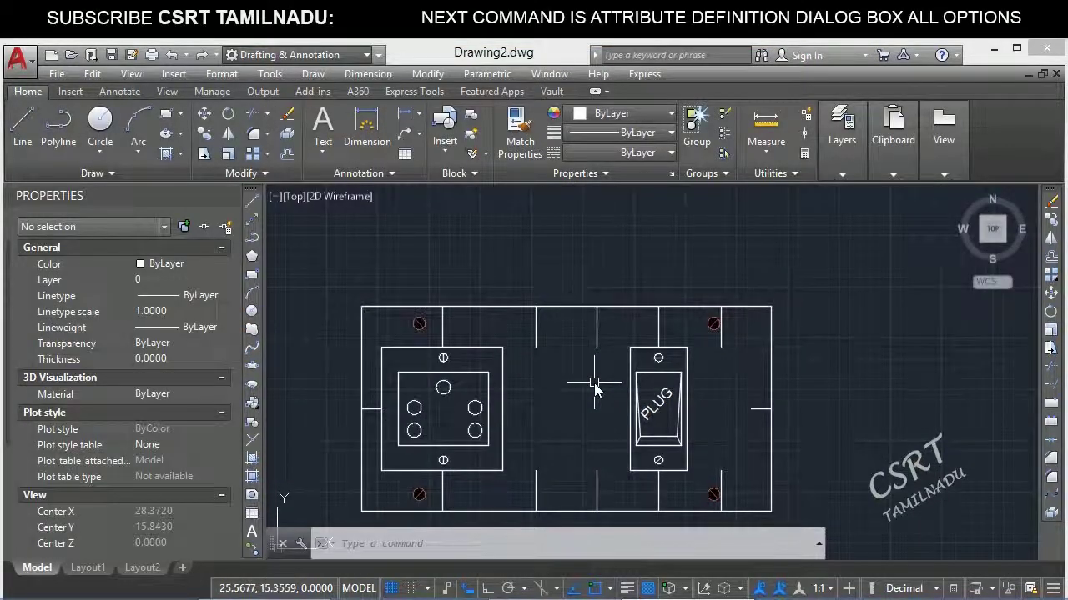
key(Return)
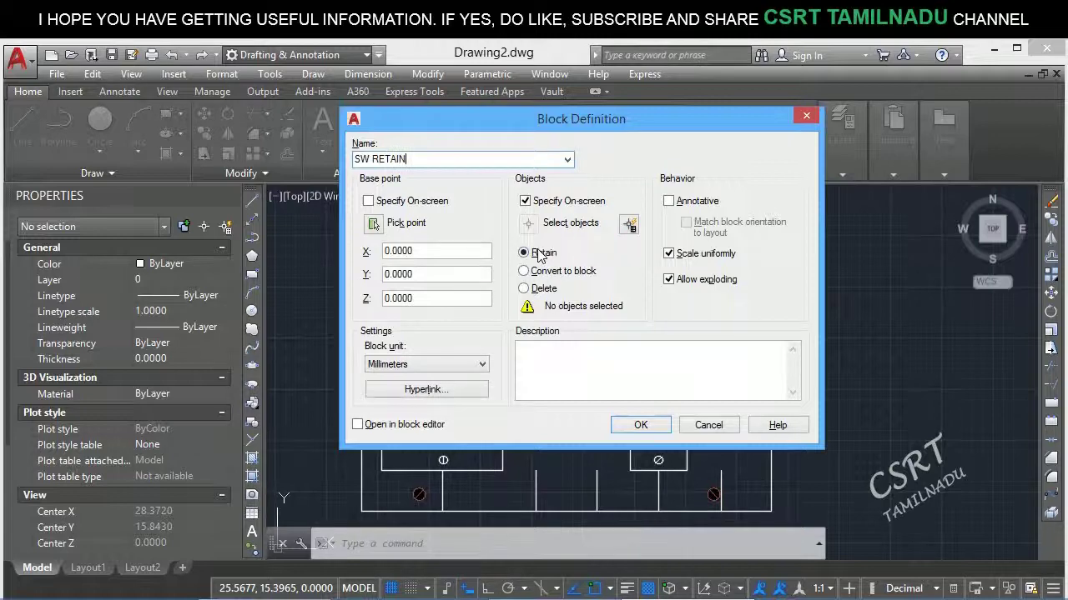
Create block SW RETAIN from the window-selected PLUG switch.
click(639, 427)
scroll(631, 358, up, 3)
click(602, 307)
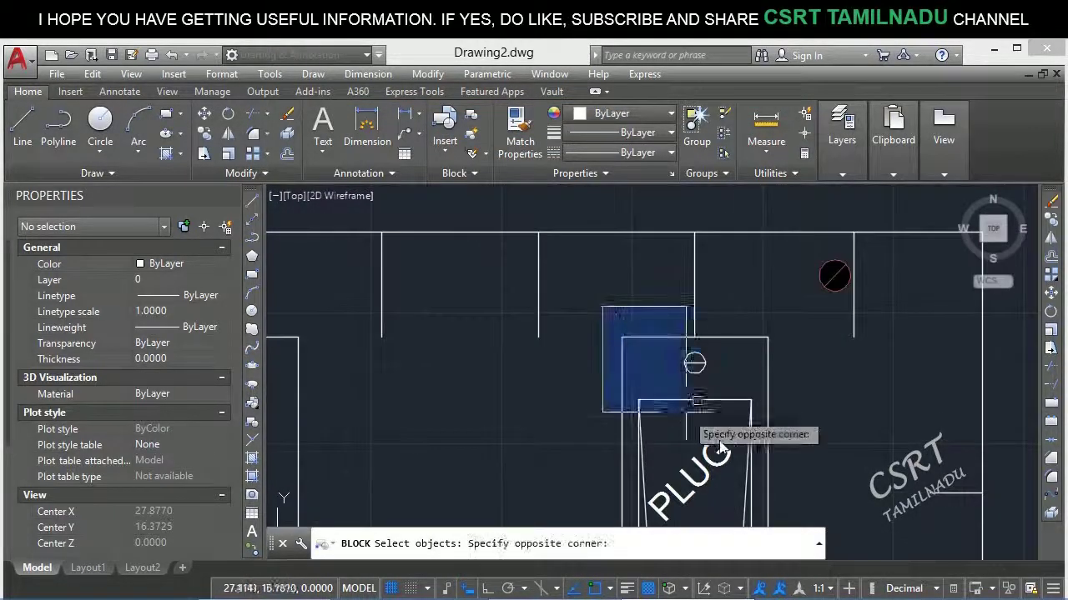
scroll(722, 450, down, 3)
scroll(705, 458, up, 2)
click(706, 454)
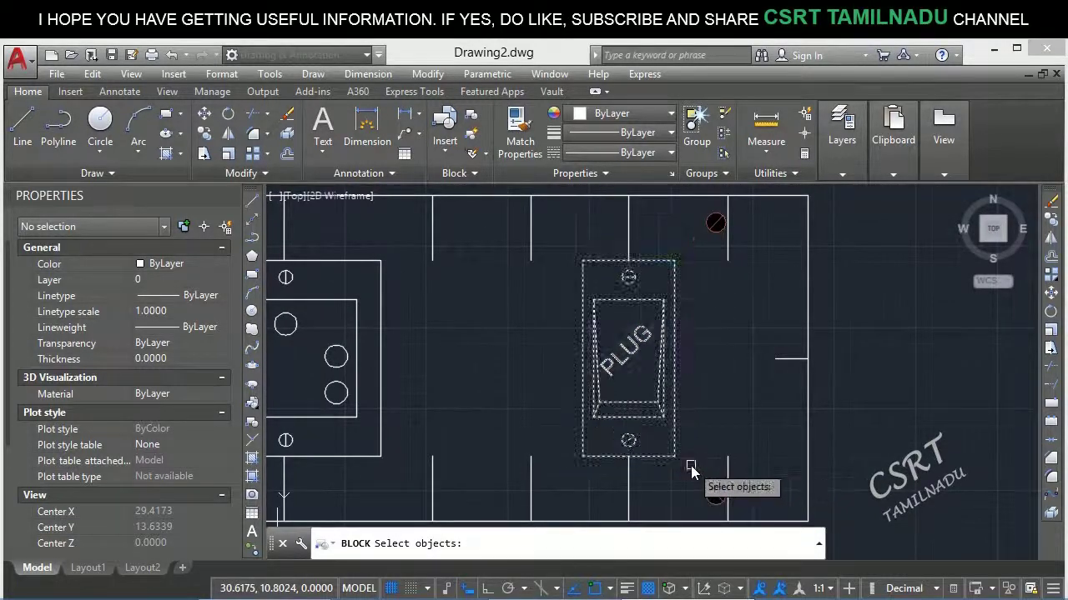
key(Return)
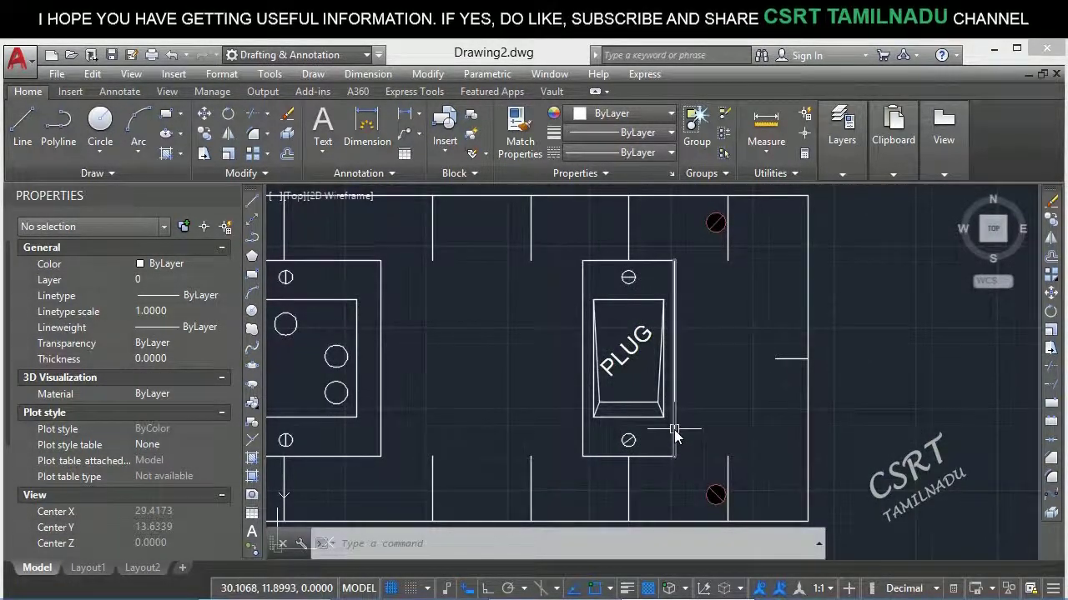
Check that the PLUG outline and label remain loose lines and text.
click(675, 434)
key(Escape)
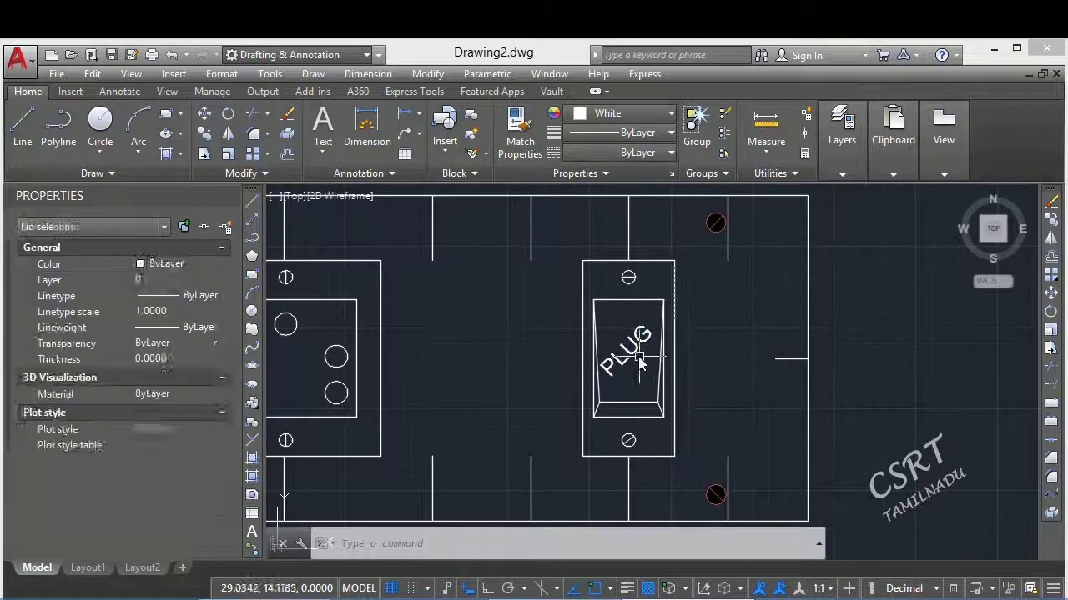
click(639, 361)
key(Escape)
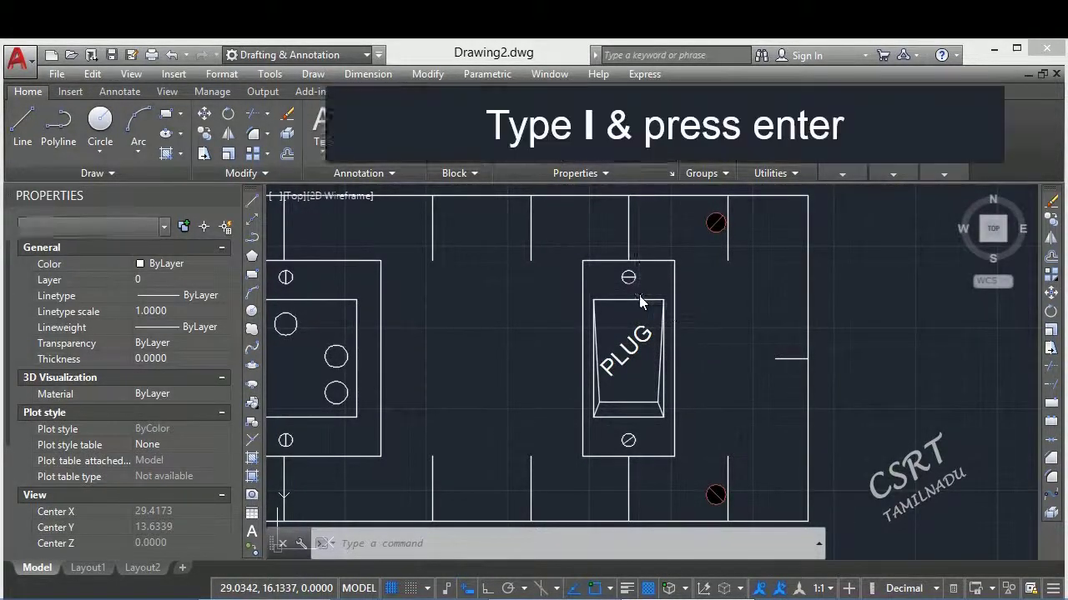
Check the Insert block list and reselect the PLUG objects, then start a new block definition.
text(i)
key(Return)
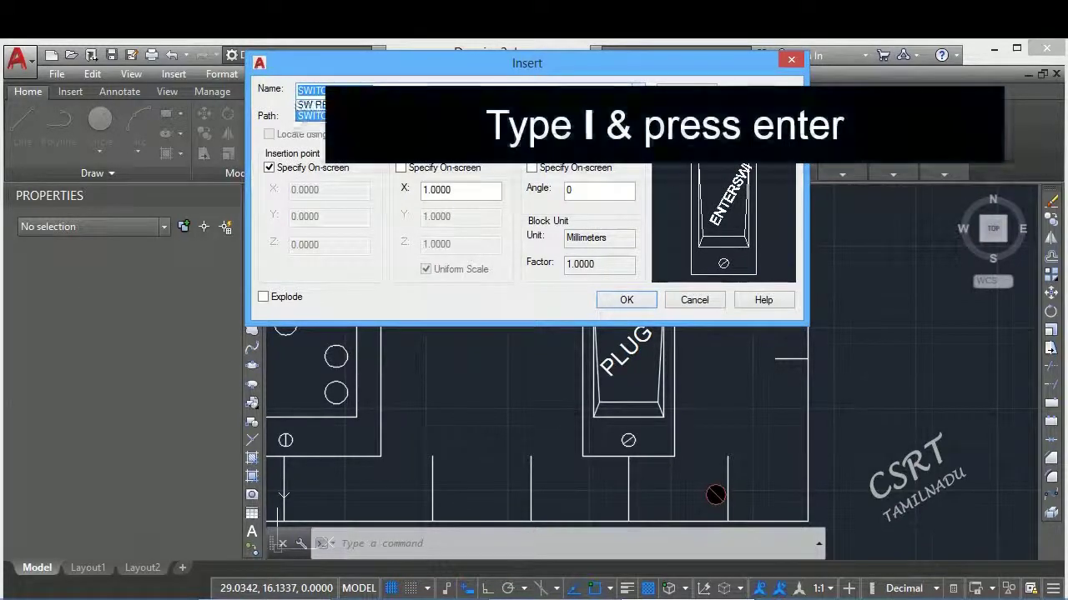
click(638, 92)
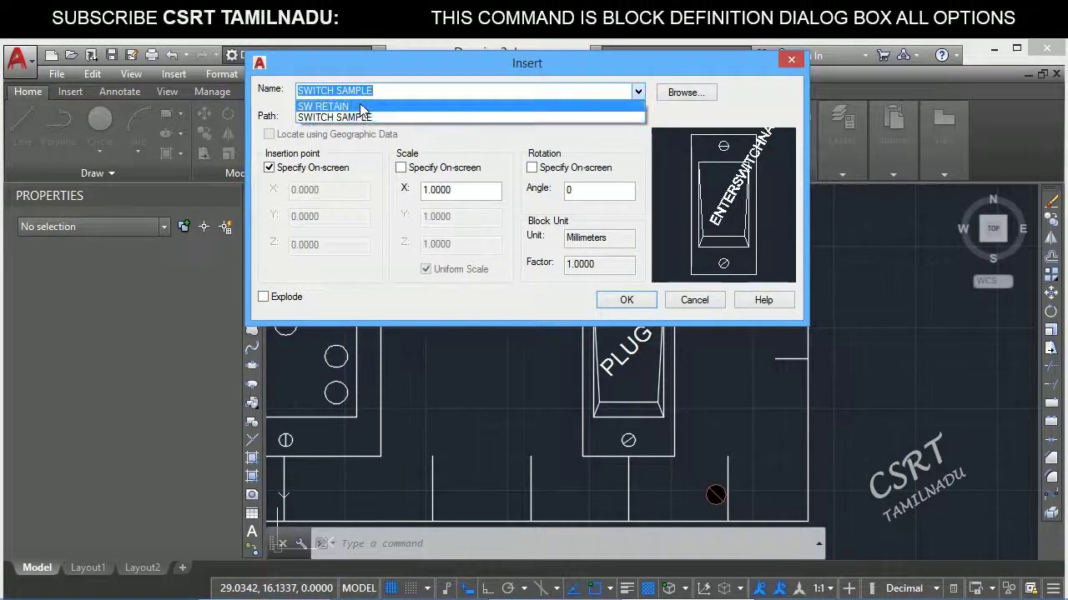
key(Return)
key(Return)
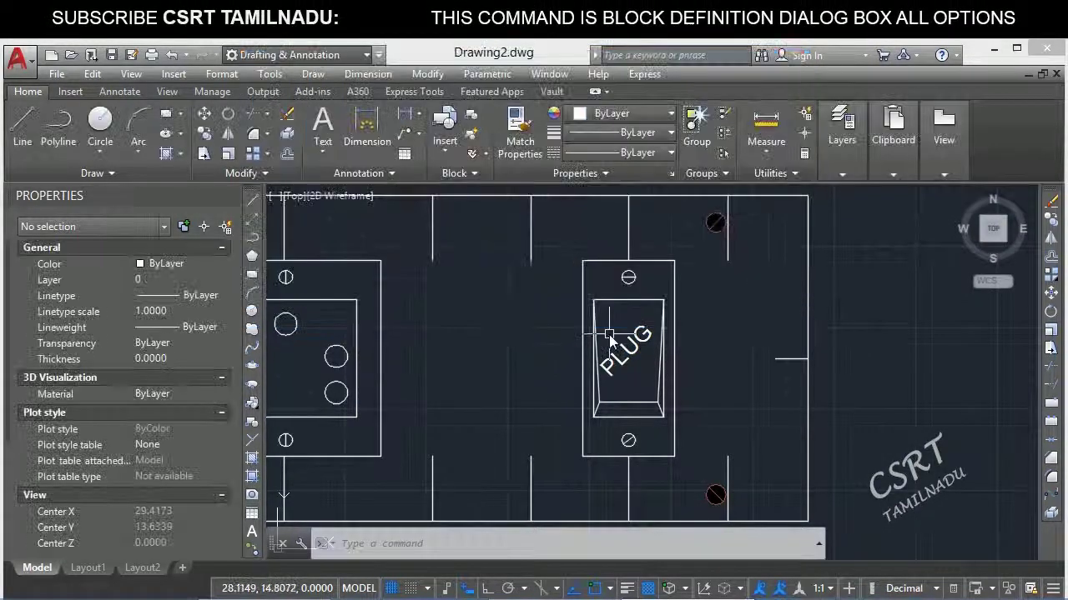
click(570, 252)
click(634, 365)
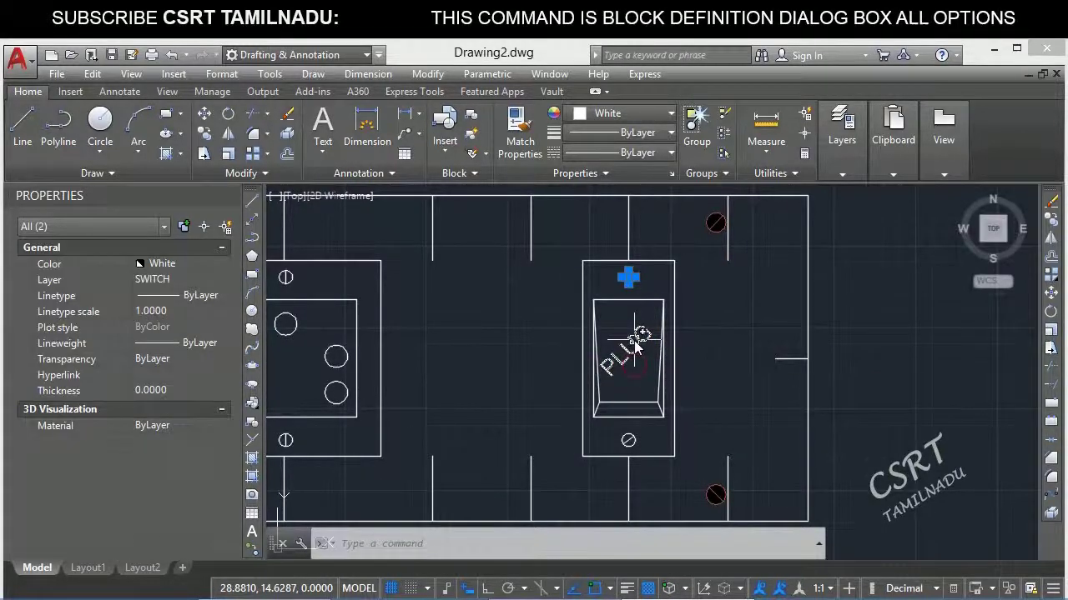
key(Escape)
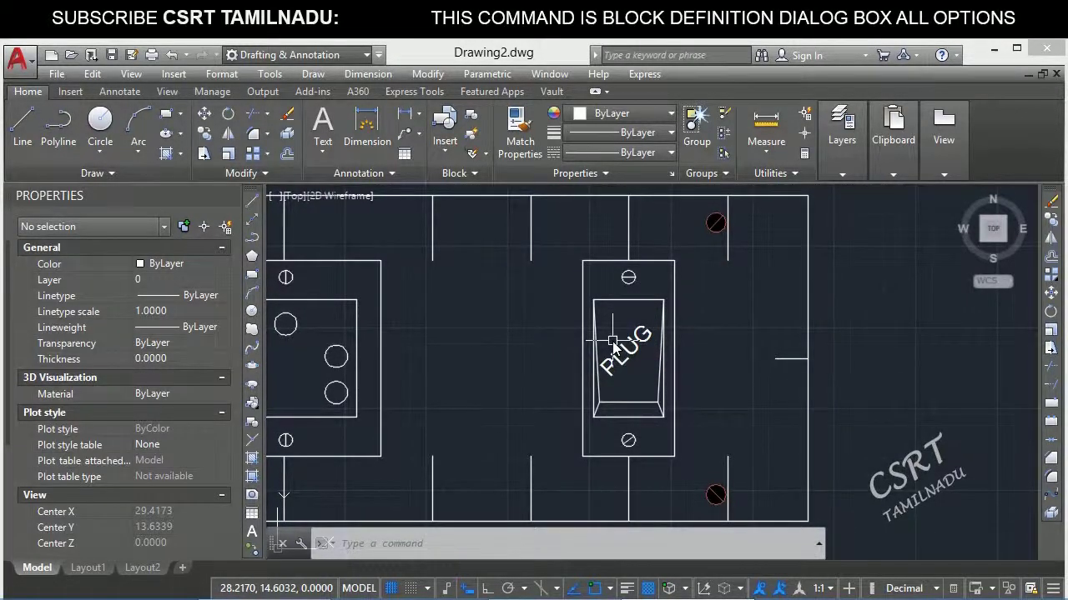
text(b)
key(Return)
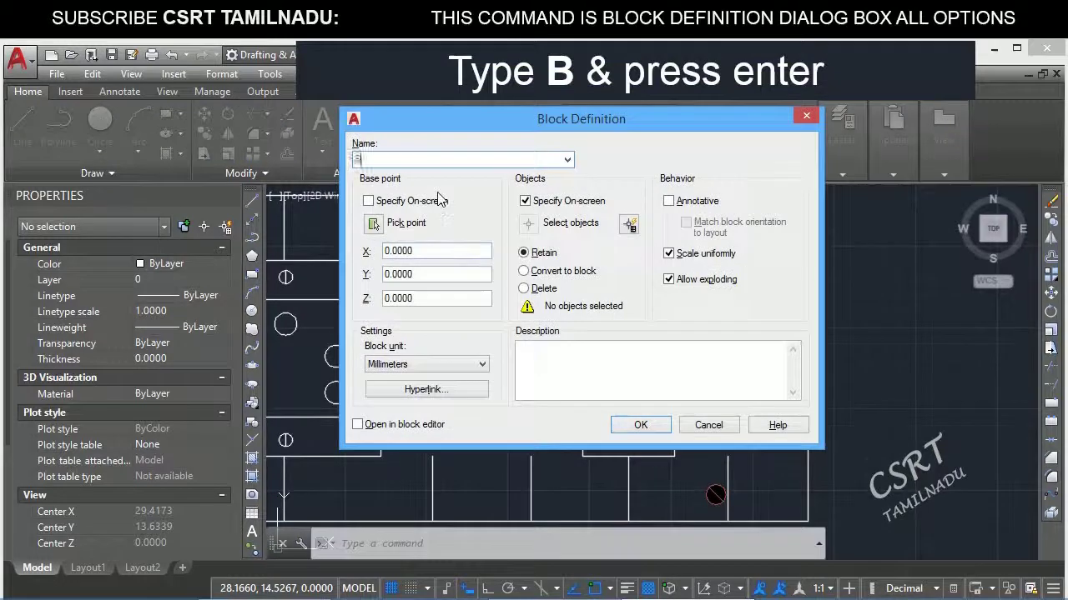
Define block SW CON from the window-selected PLUG, converting the originals to a block.
text(SW CON)
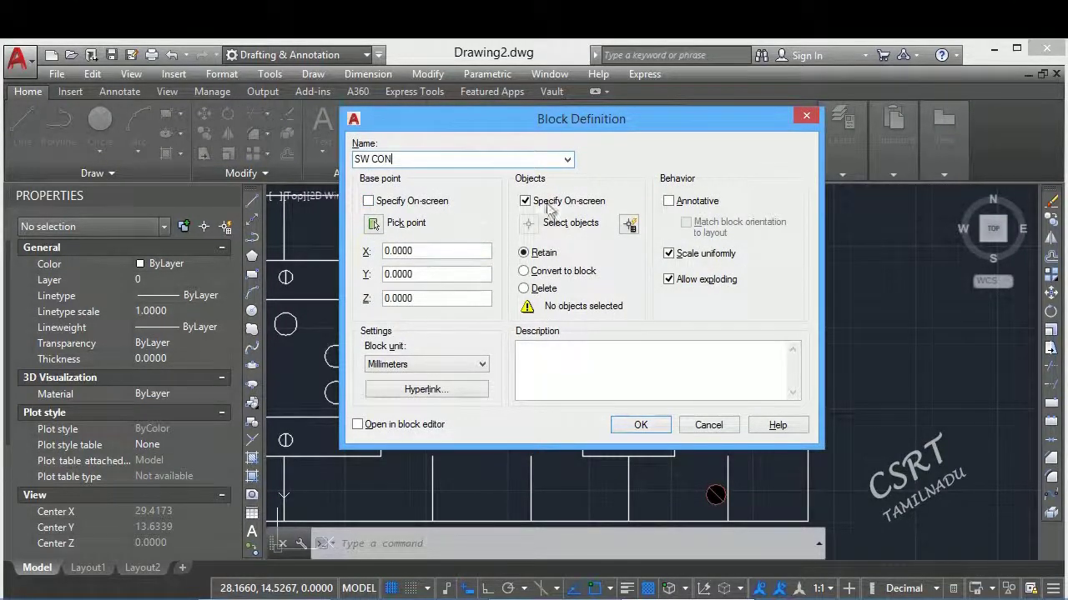
click(563, 274)
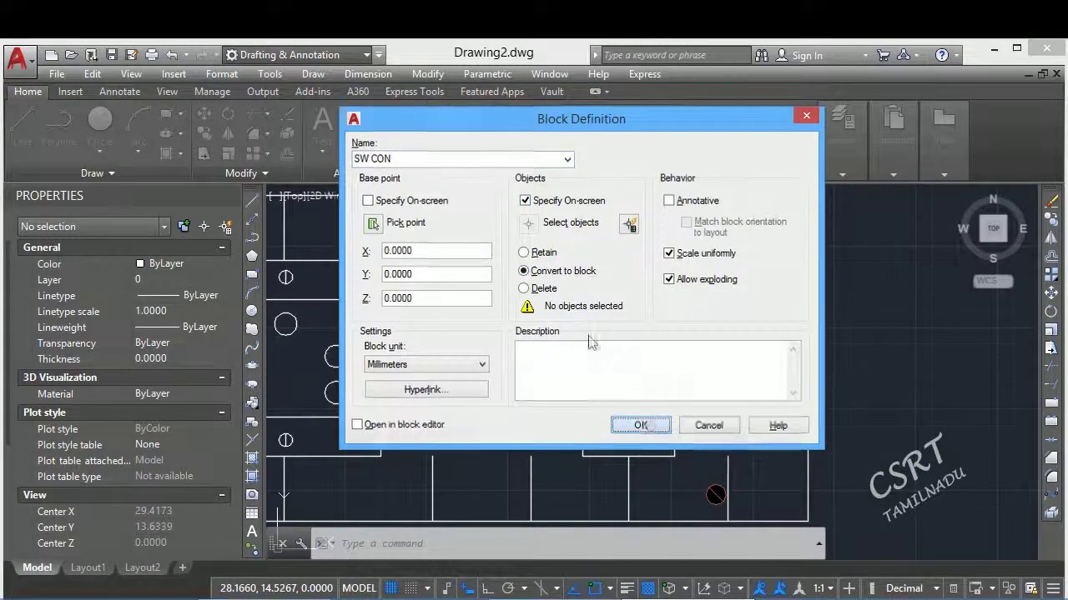
click(559, 223)
click(567, 239)
click(679, 468)
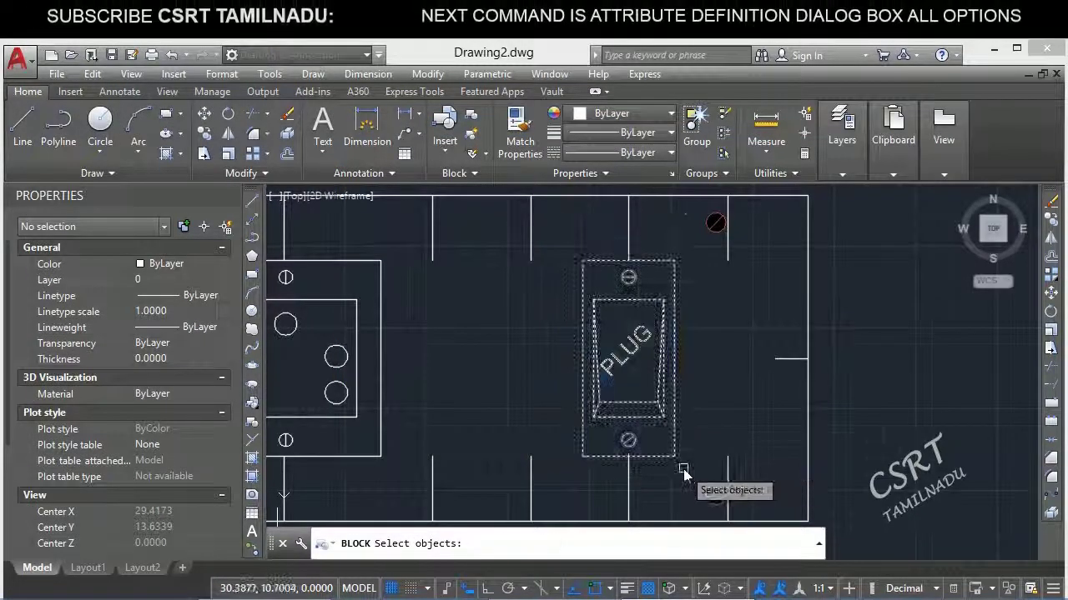
key(Return)
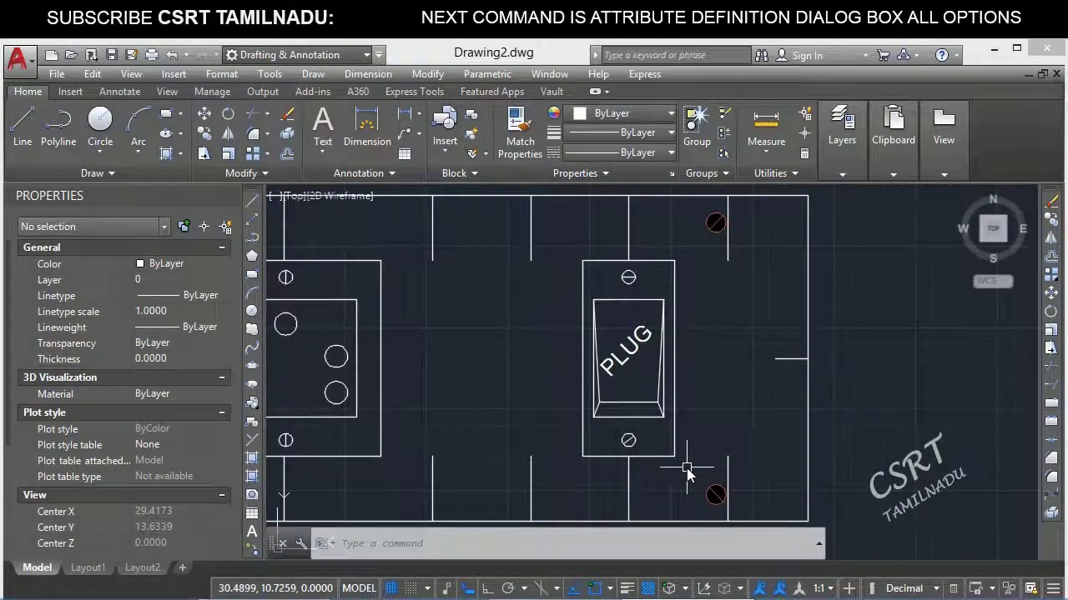
Select the PLUG twice to confirm it is now a block reference.
click(676, 435)
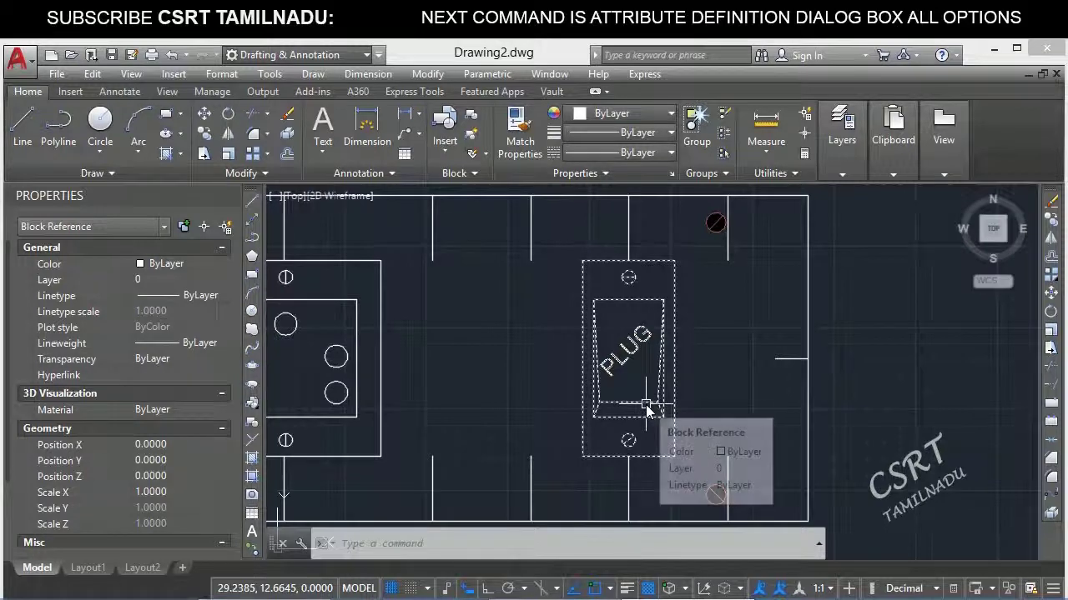
key(Escape)
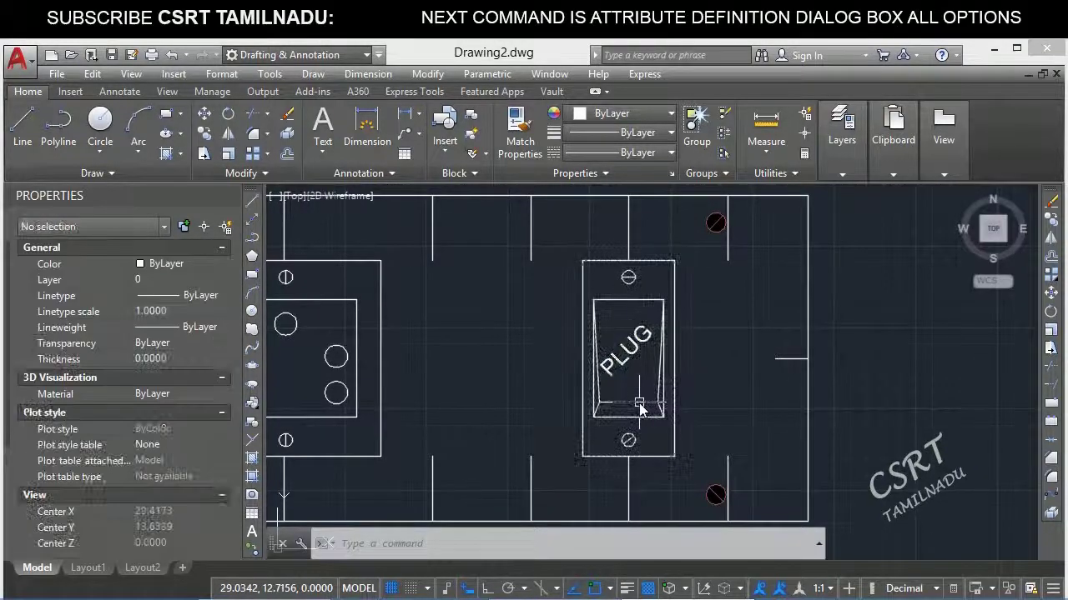
click(634, 360)
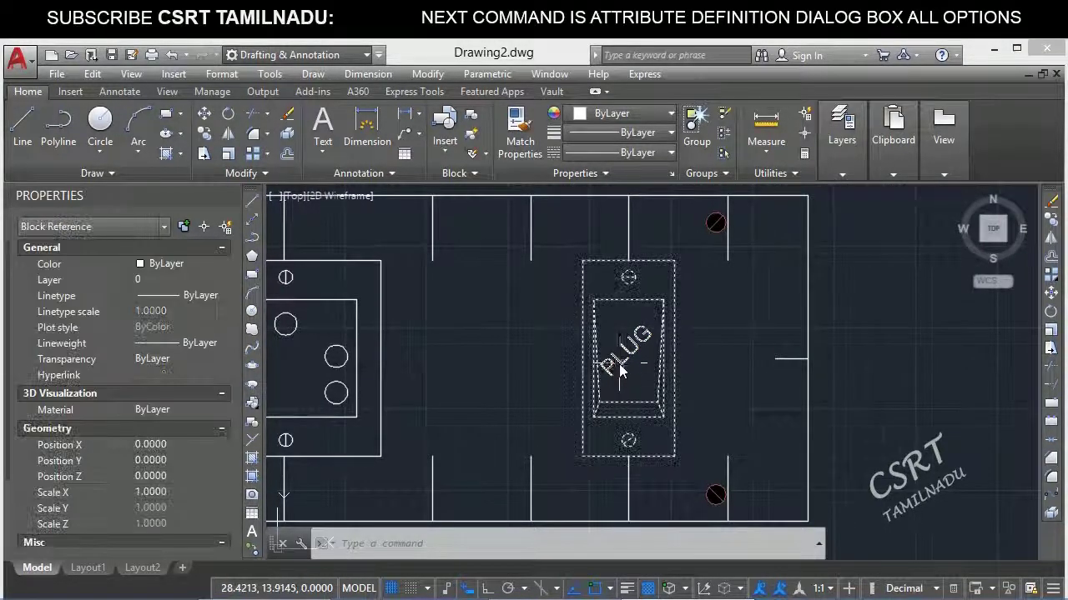
key(Escape)
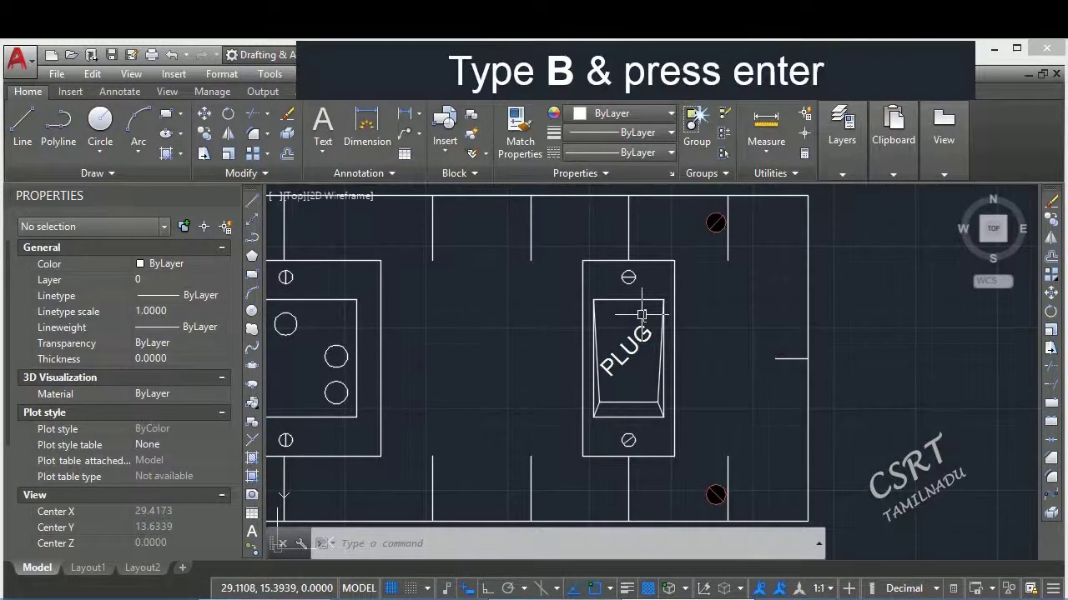
Define block SW DEL from the window-selected PLUG, deleting the original objects.
text(b)
key(Return)
text(SW DEL)
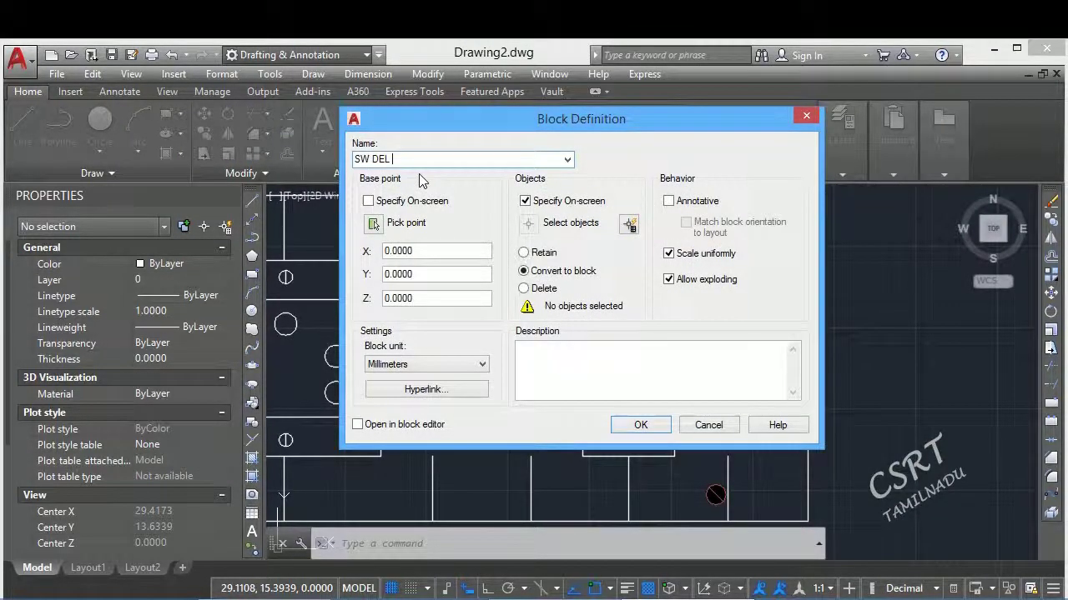
click(530, 203)
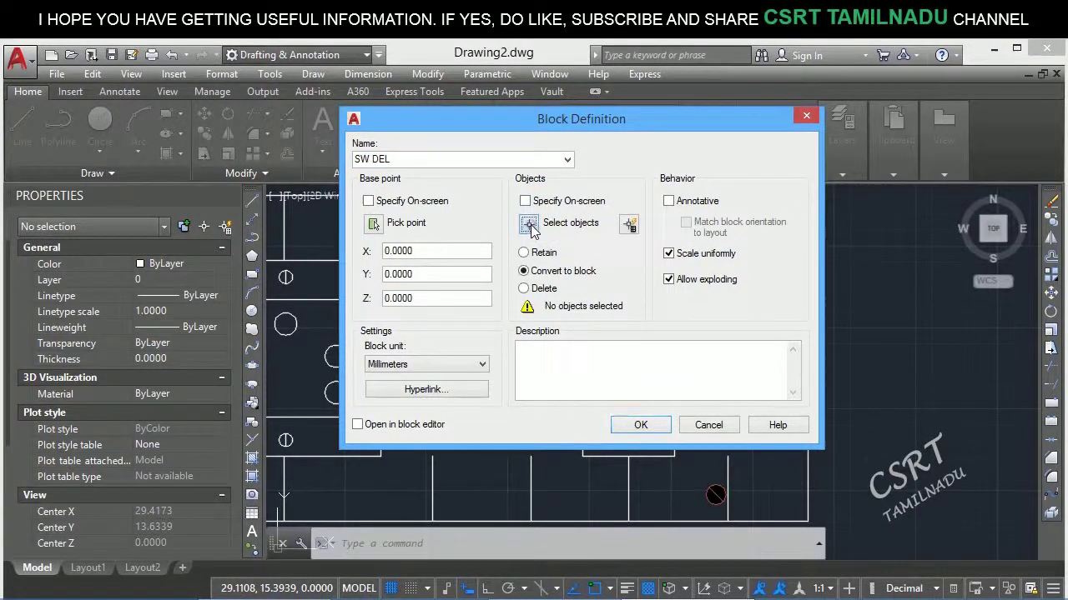
click(529, 224)
click(561, 244)
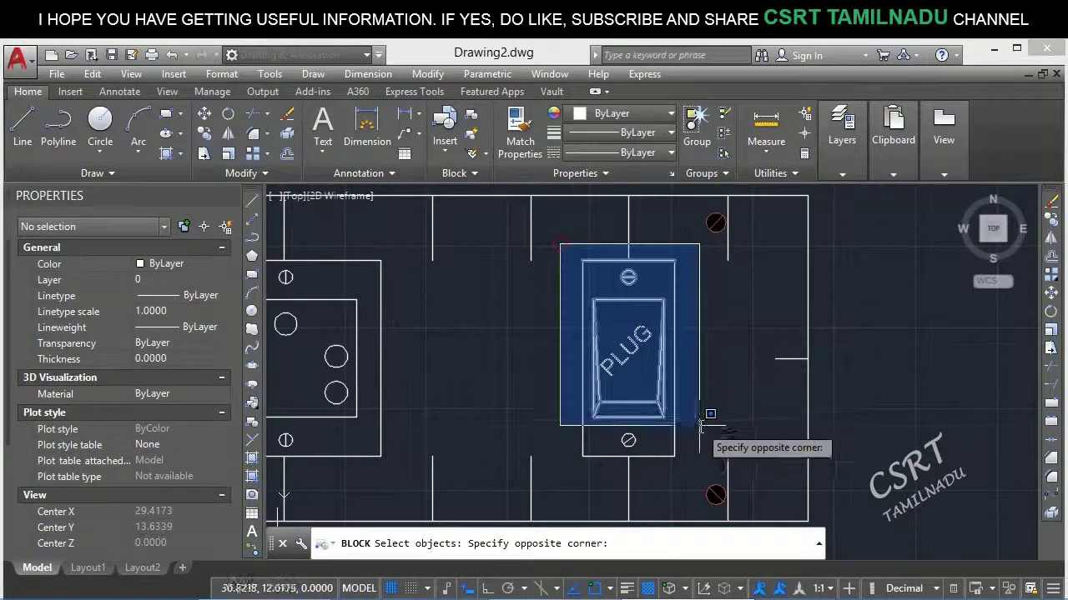
click(699, 463)
key(Return)
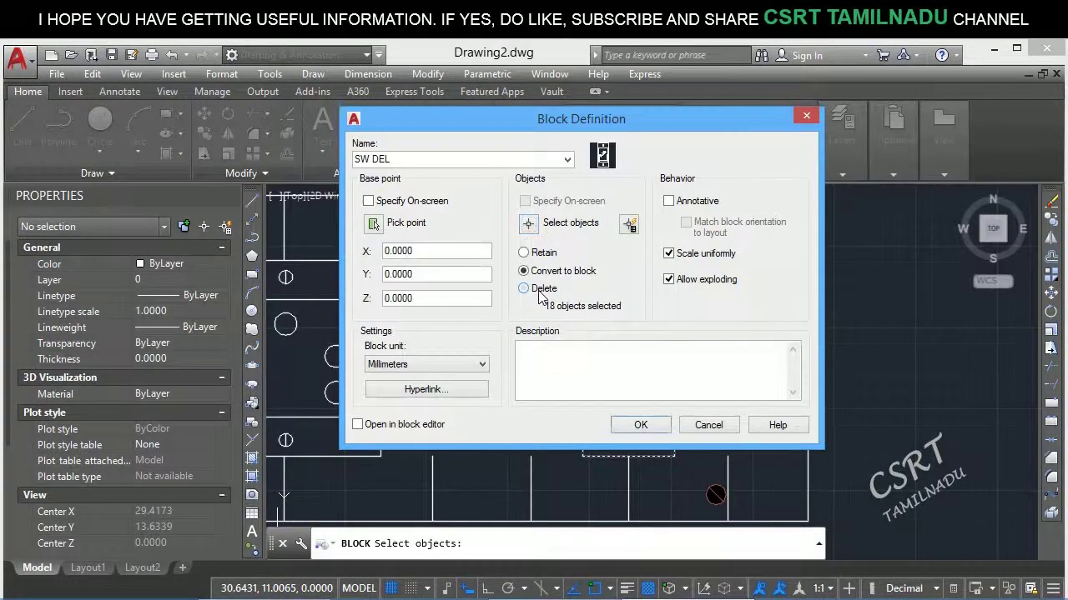
click(650, 426)
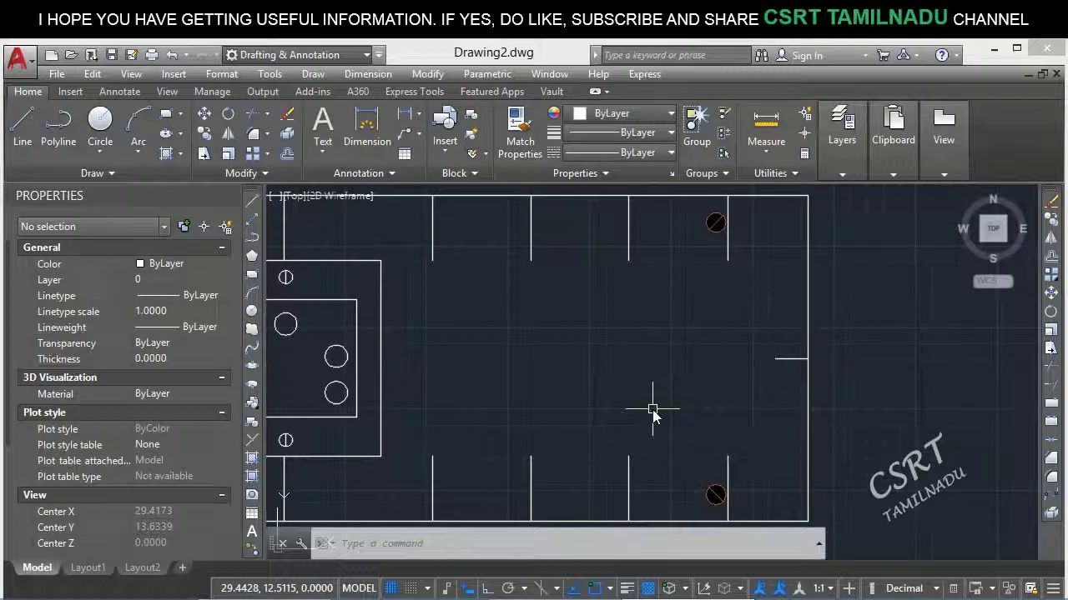
Find SW DEL in the Insert block list, then close without placing it.
text(i)
key(Return)
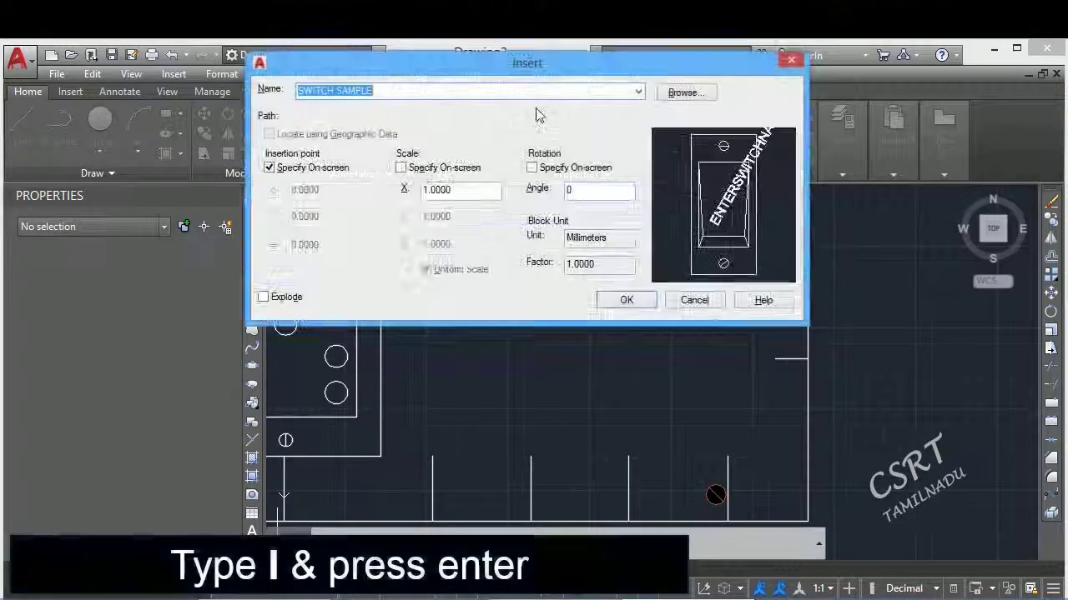
click(638, 91)
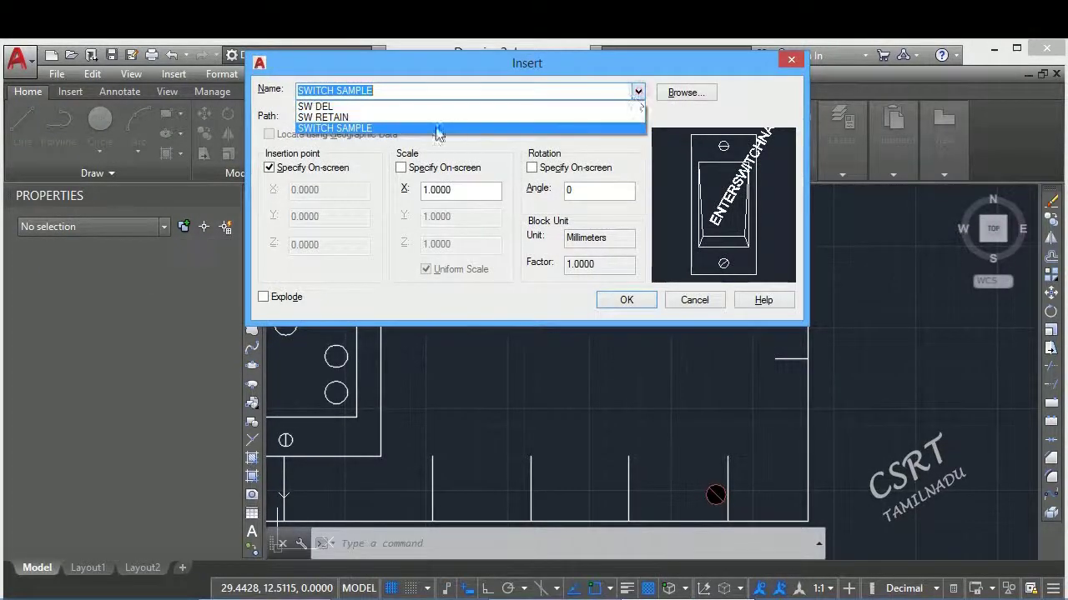
click(365, 107)
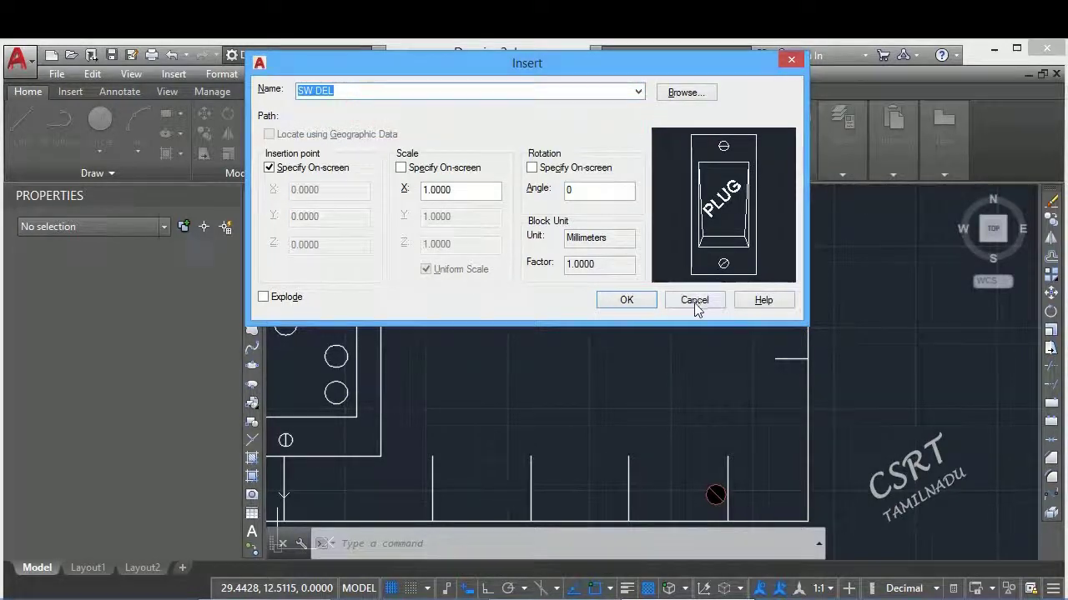
key(Return)
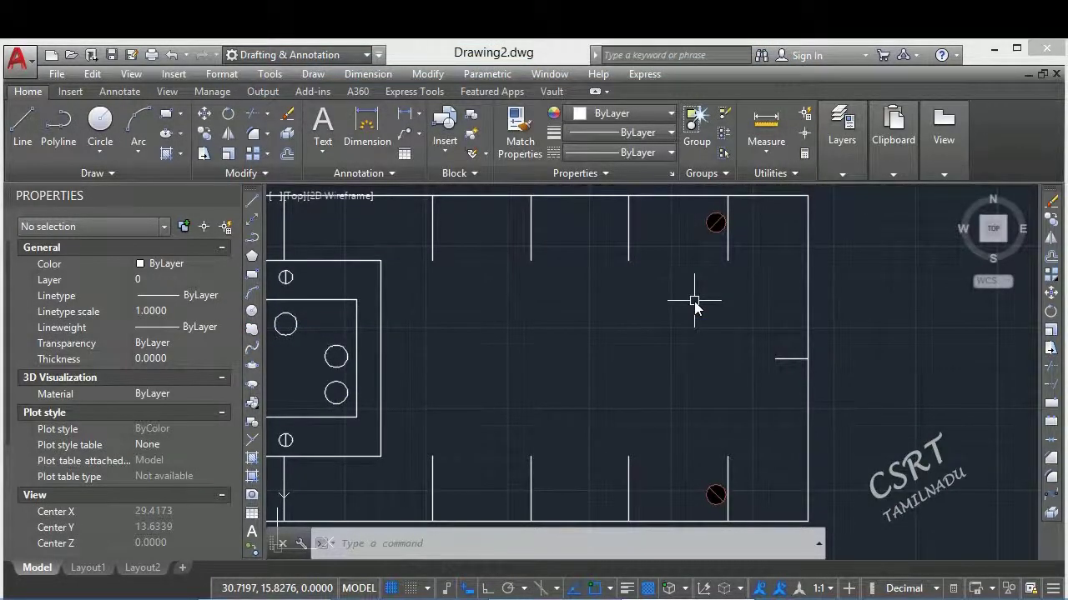
Start a new block definition and window-select the PLUG's objects.
text(b)
key(Return)
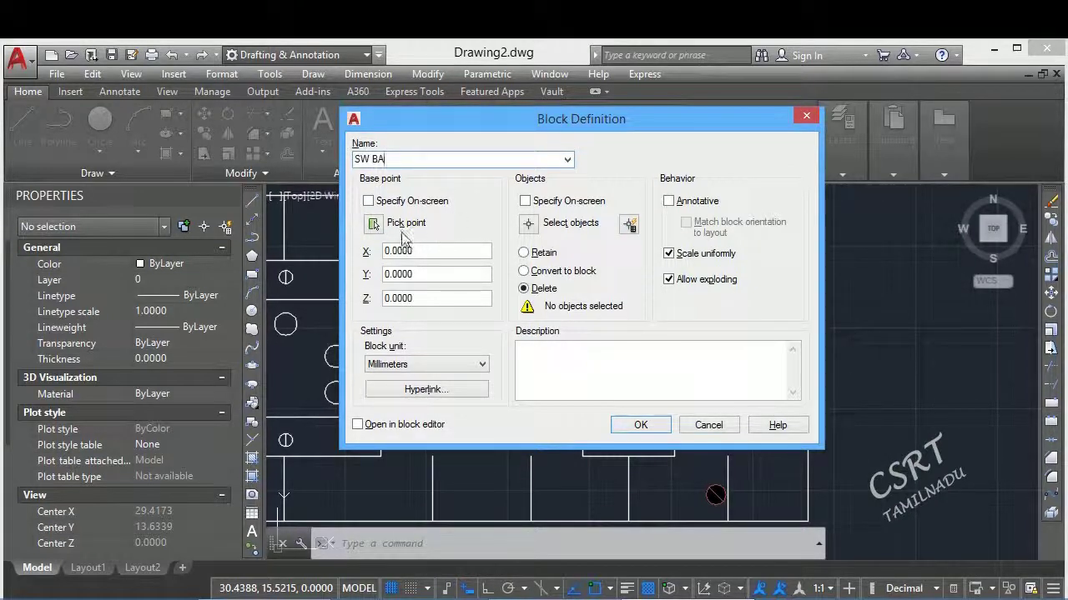
click(547, 223)
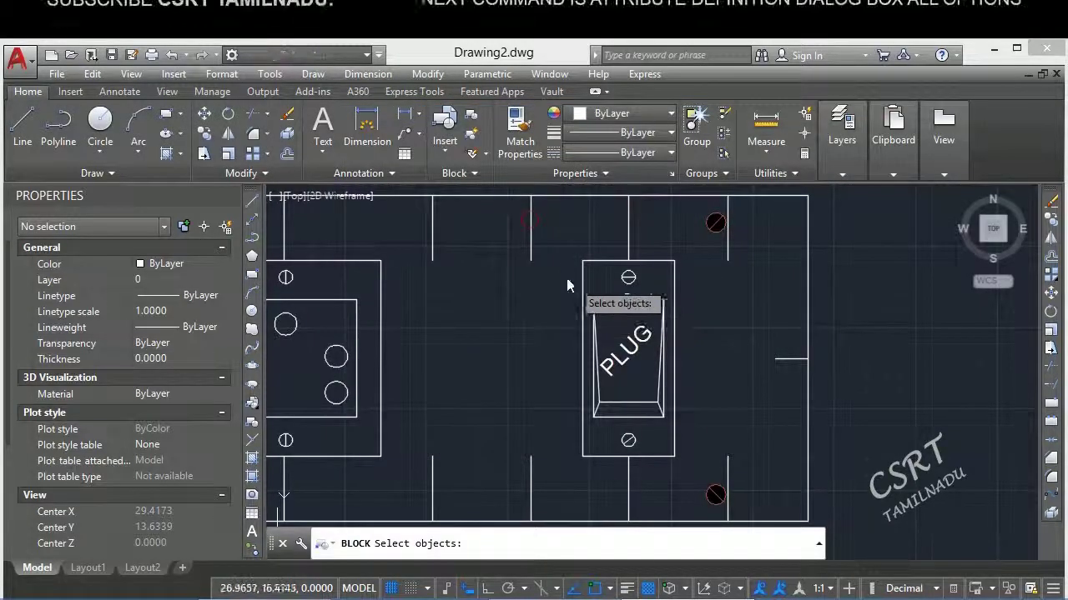
click(592, 288)
click(555, 232)
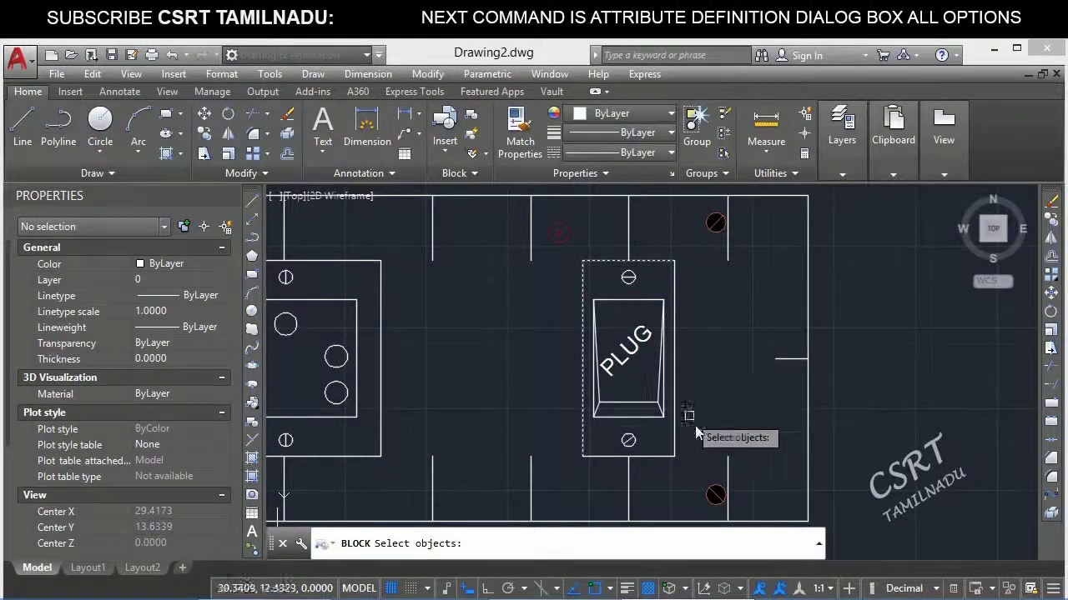
click(545, 233)
click(700, 451)
key(Return)
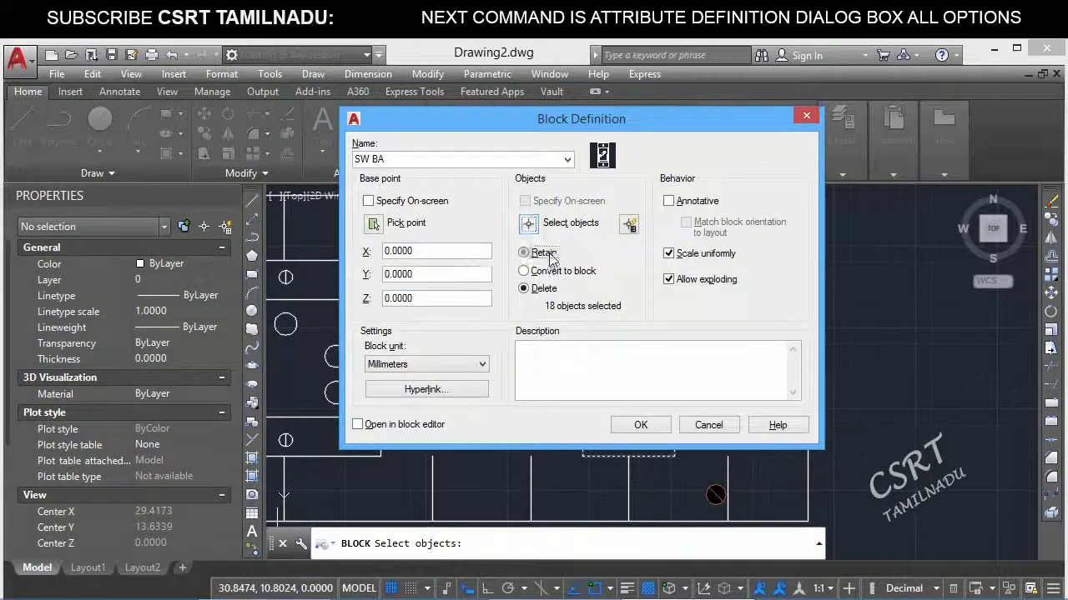
Create block SW BA retaining the originals, then start block insertion.
click(523, 253)
click(640, 425)
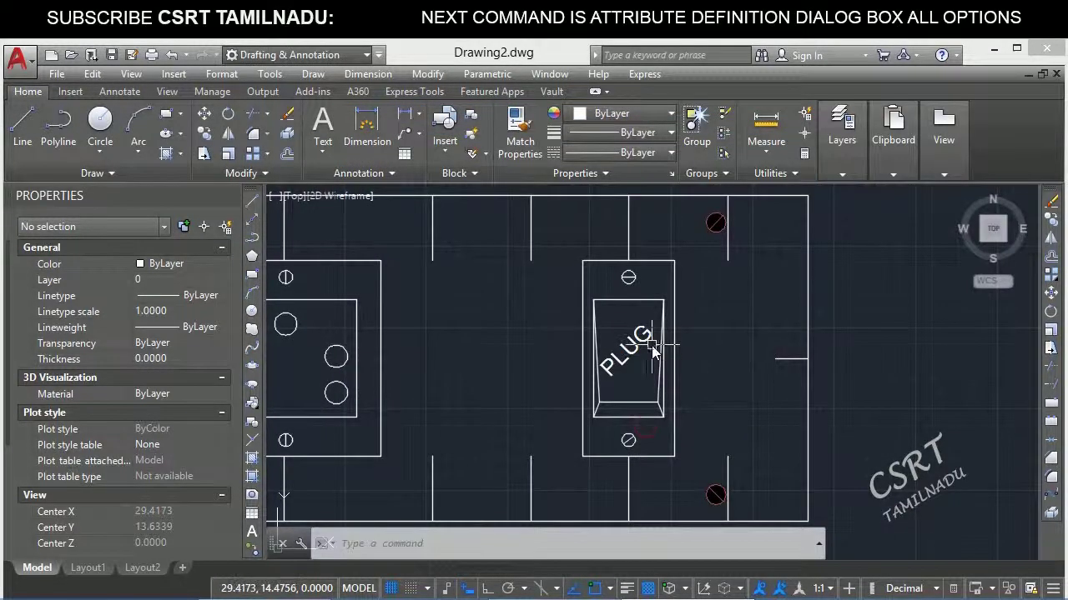
scroll(653, 350, down, 3)
key(Return)
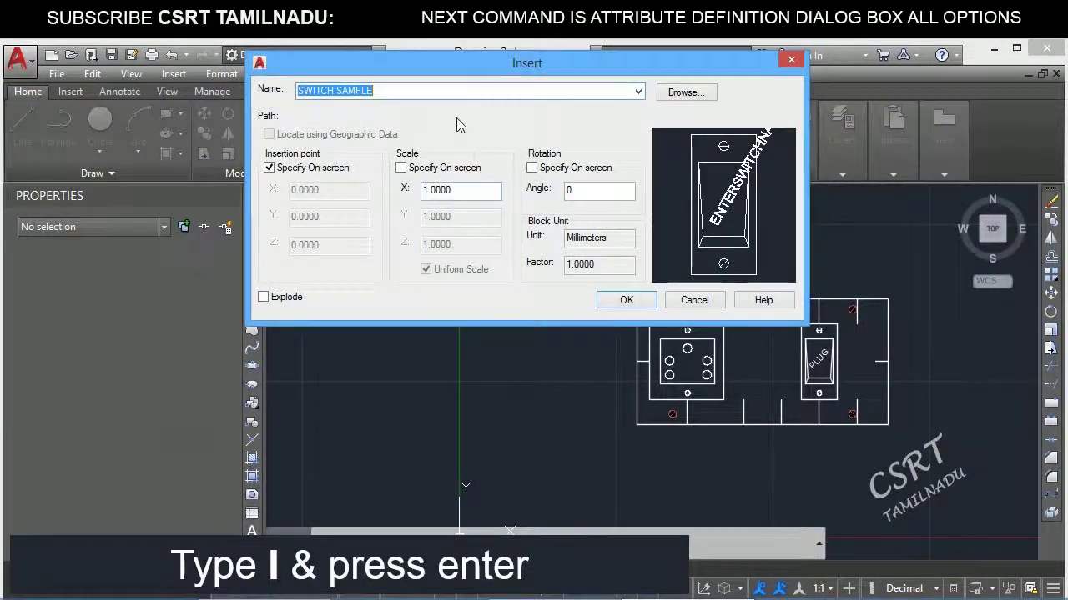
Insert the SW BA block into the panel's empty middle slot, then select it to check its properties.
click(638, 92)
click(350, 105)
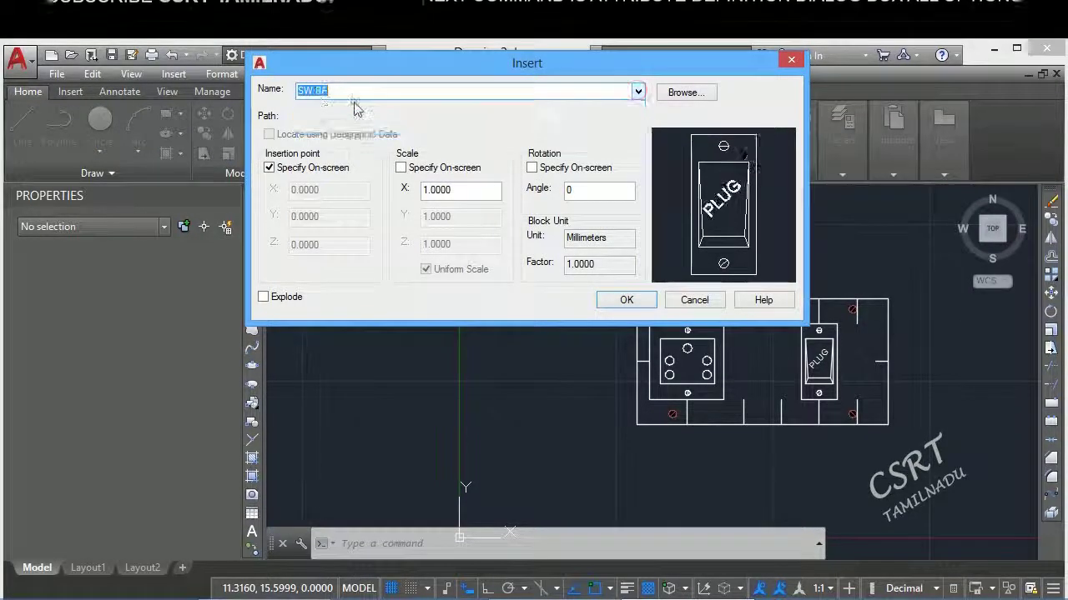
click(615, 306)
scroll(435, 373, down, 2)
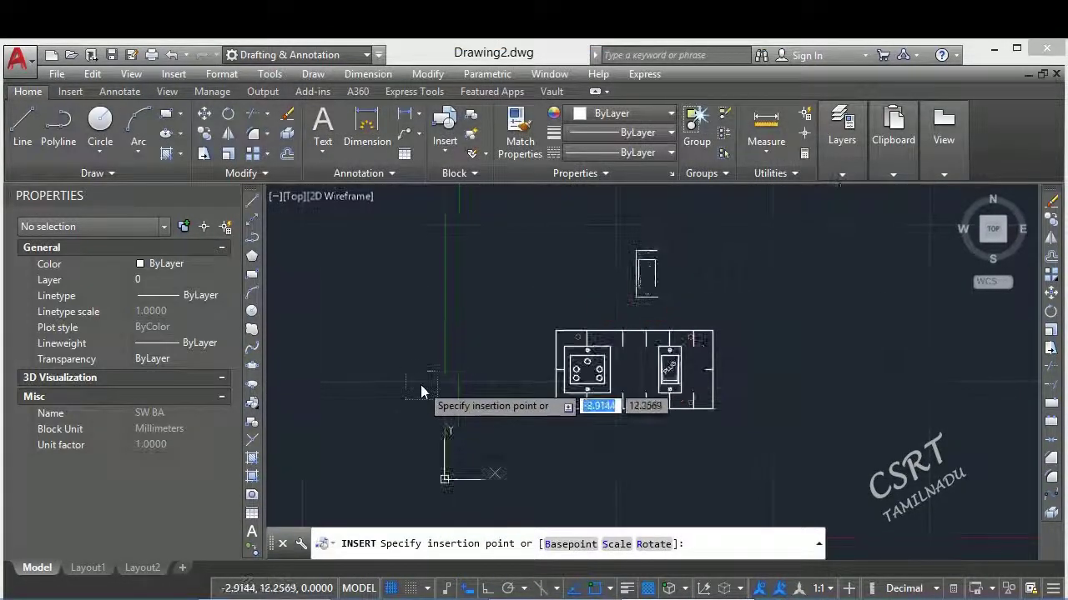
middle_drag(420, 384, 534, 342)
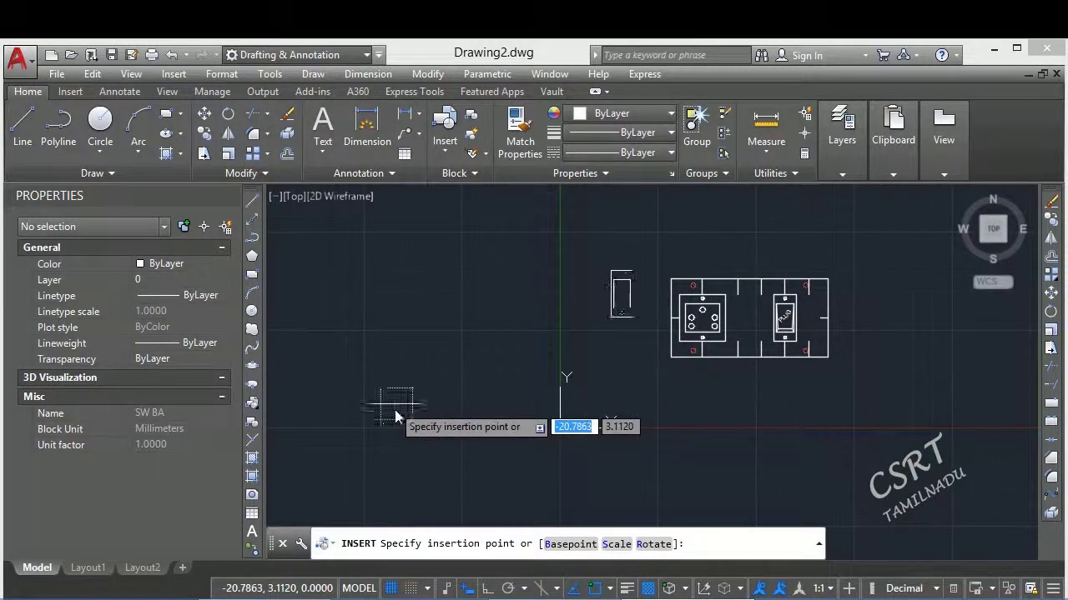
scroll(542, 431, up, 2)
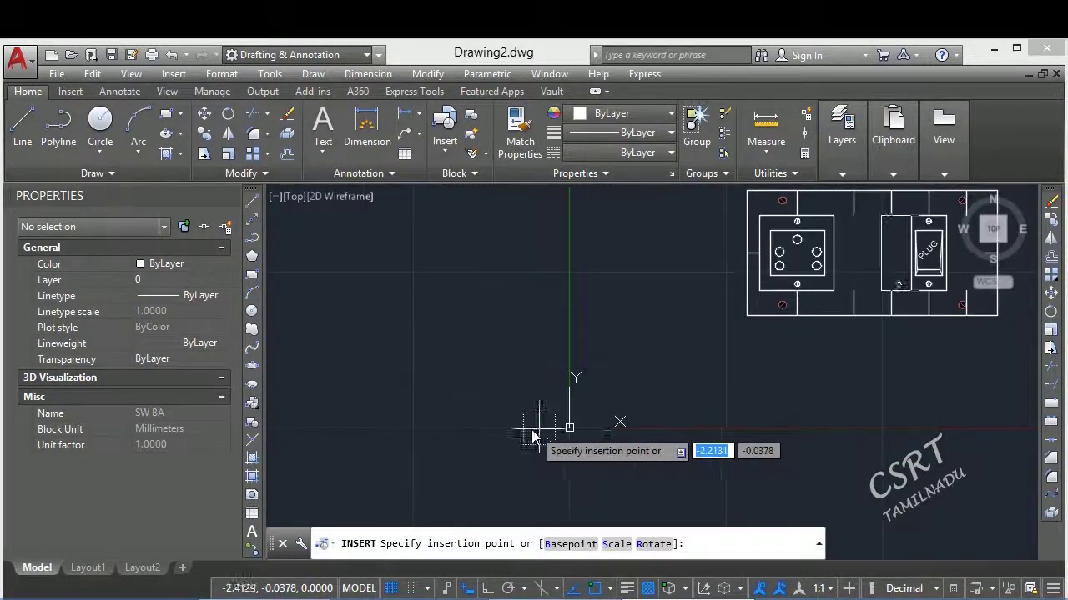
middle_drag(495, 443, 347, 468)
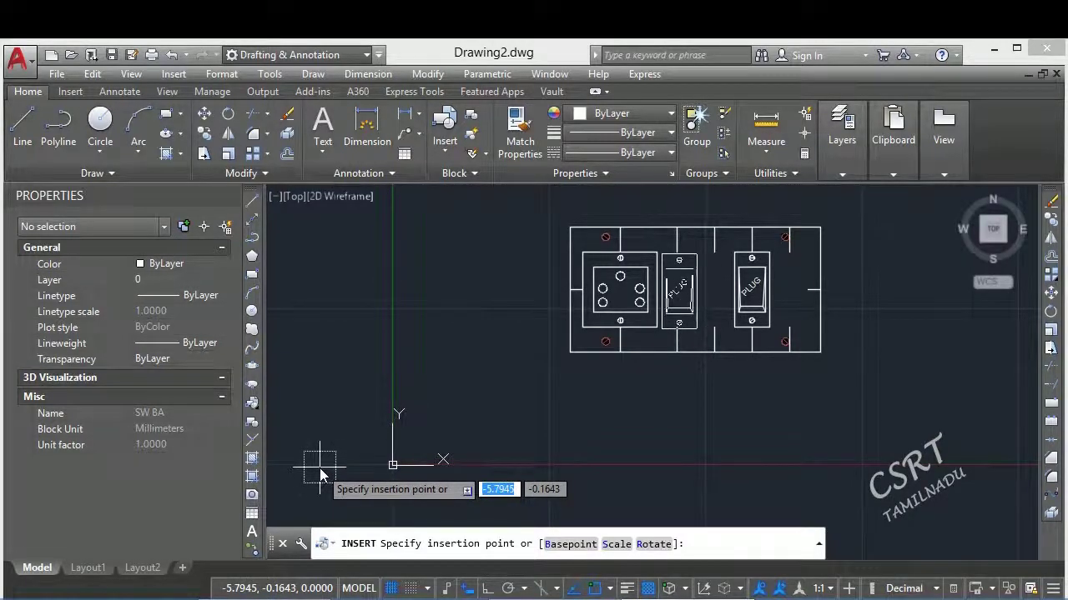
key(Escape)
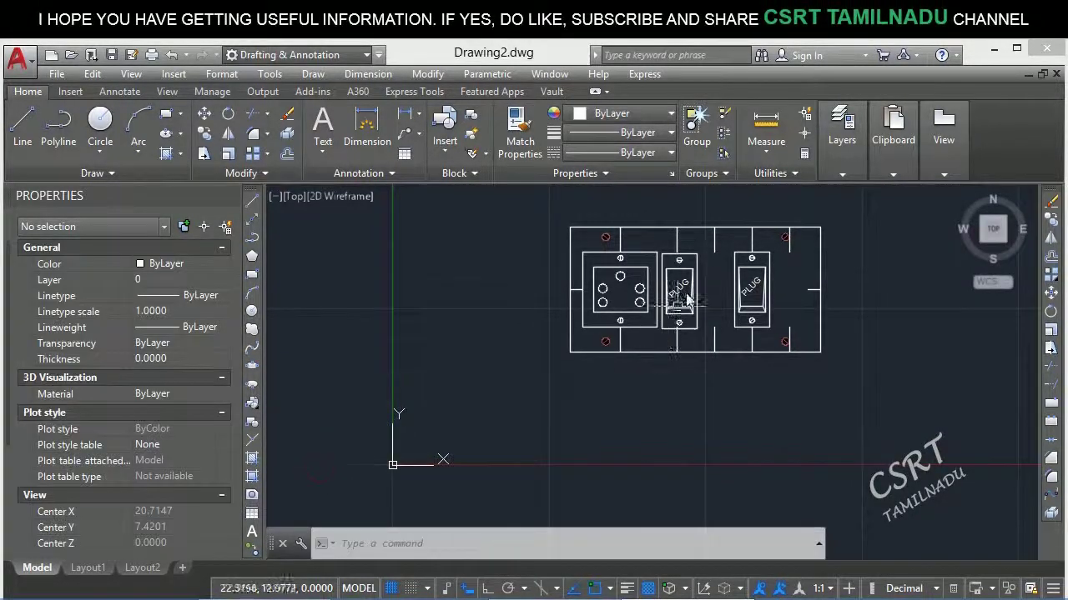
scroll(682, 242, up, 3)
click(685, 307)
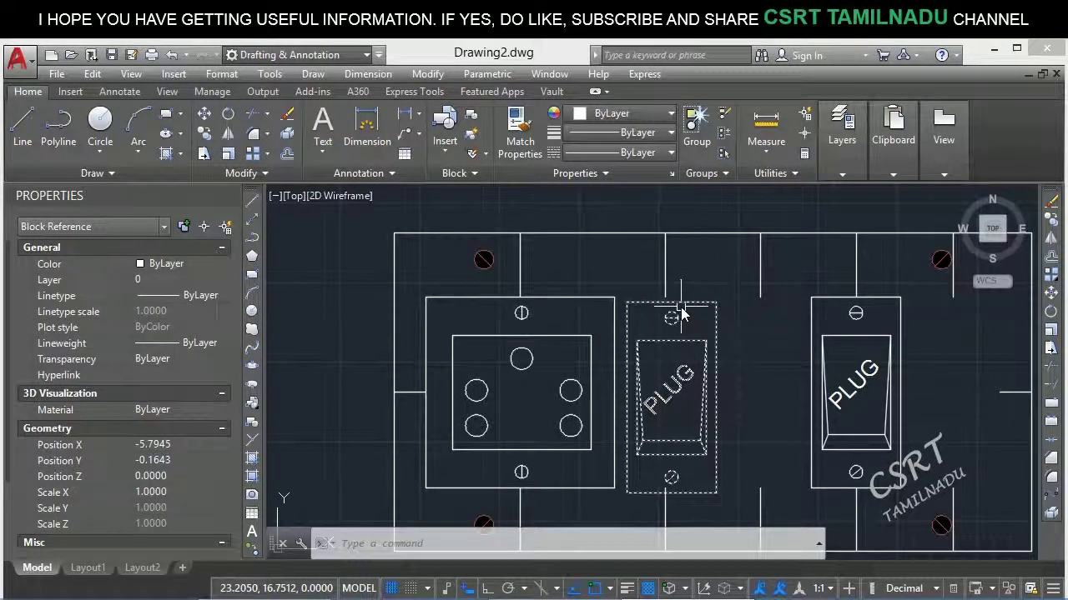
Delete the middle PLUG, then start block SW BA1 with its base point at the plug's top edge.
key(Delete)
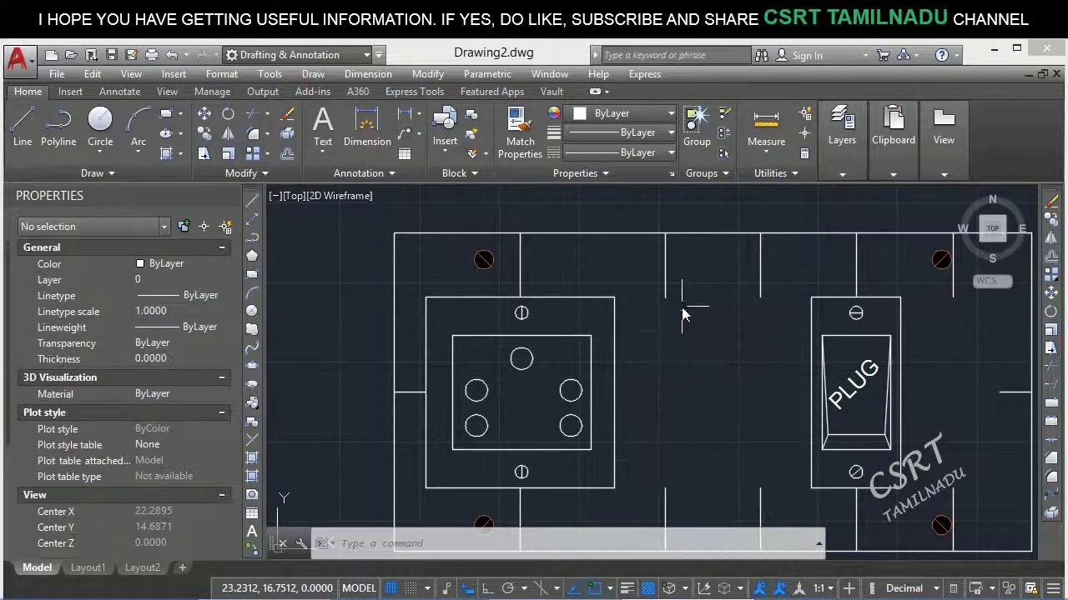
middle_drag(722, 317, 433, 295)
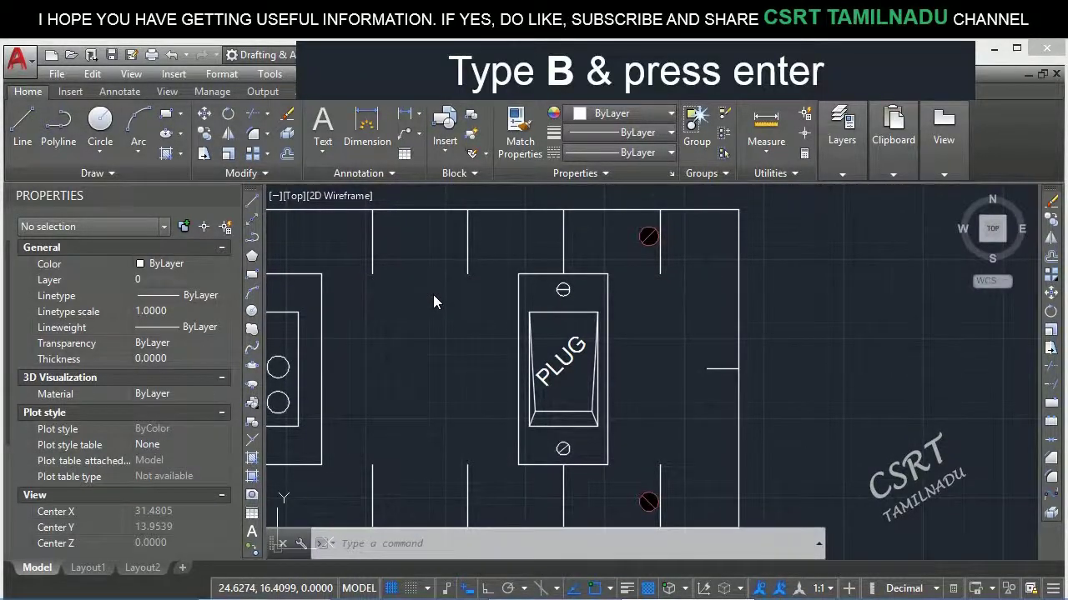
text(b)
key(Return)
text(SW BA1)
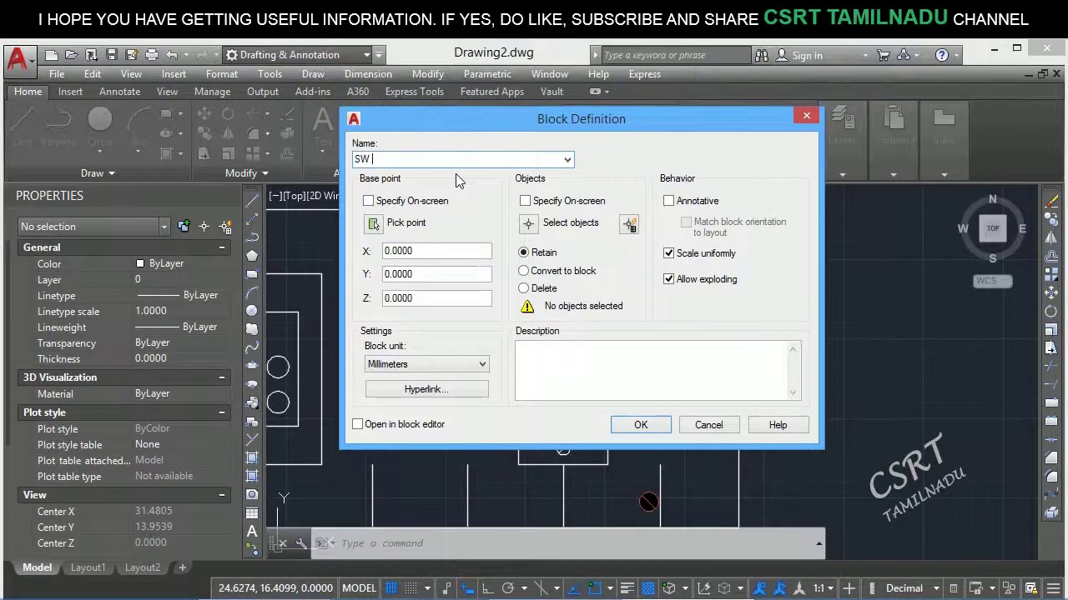
click(373, 224)
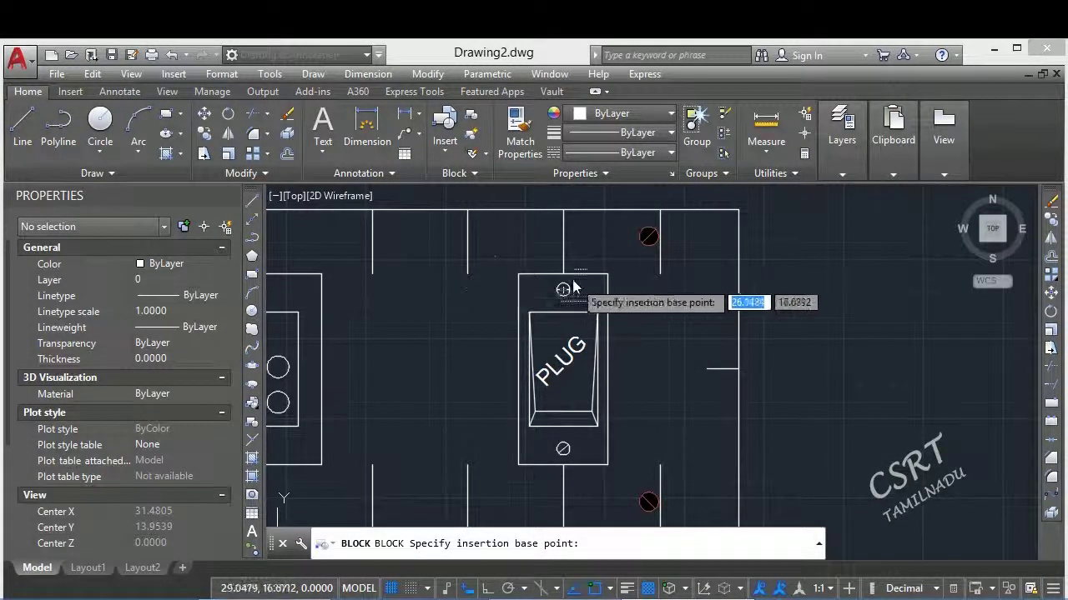
click(563, 284)
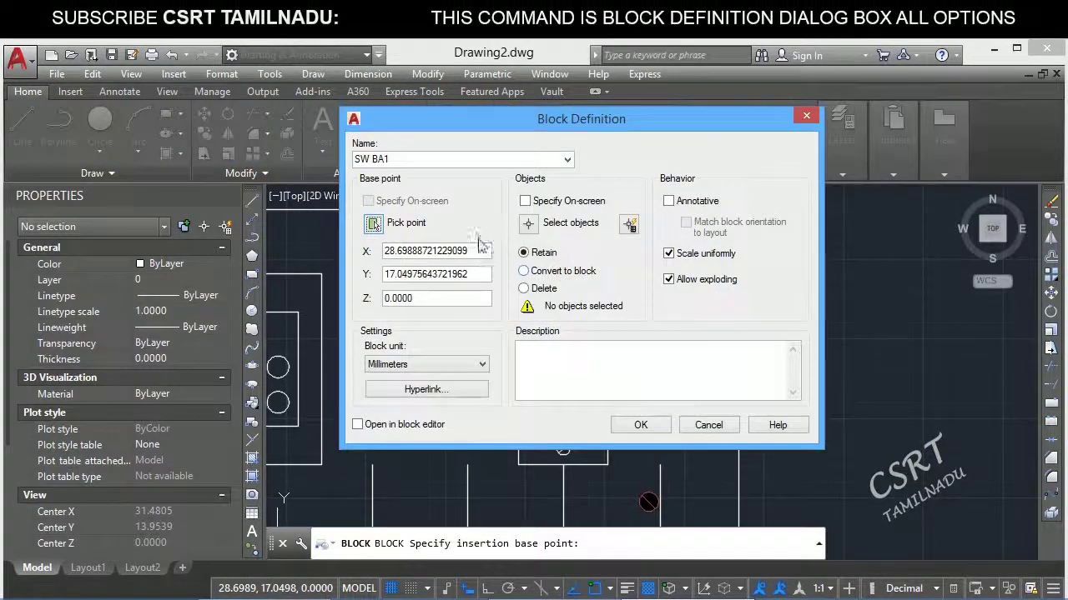
Window-select the plug's 18 objects and create the retained SW BA1 block.
click(528, 223)
click(495, 257)
click(637, 472)
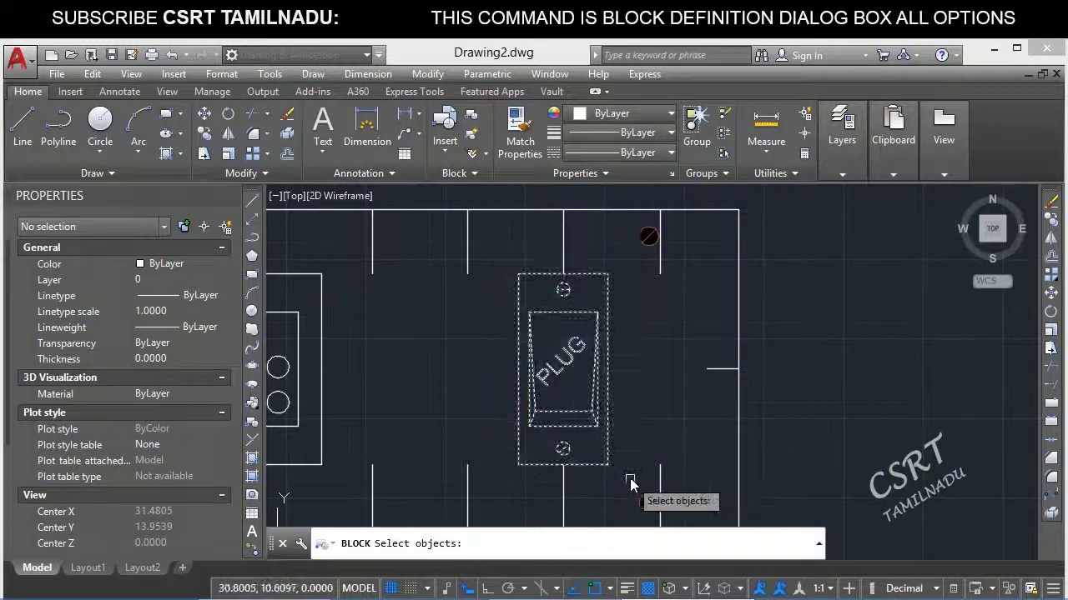
key(Return)
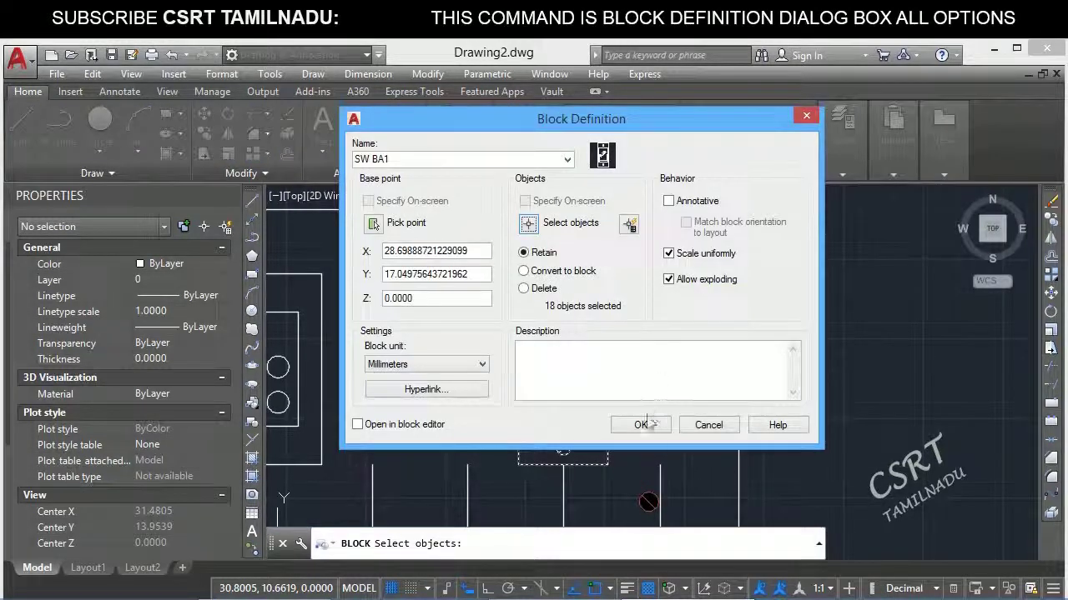
click(647, 423)
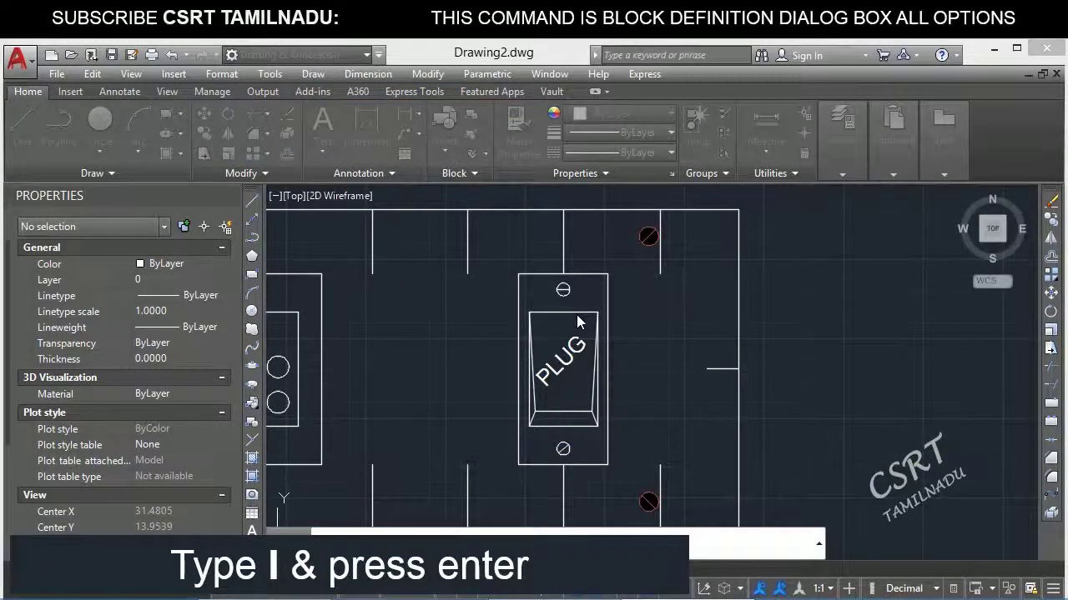
Insert SW BA1 directly left of the original plug.
text(i)
key(Return)
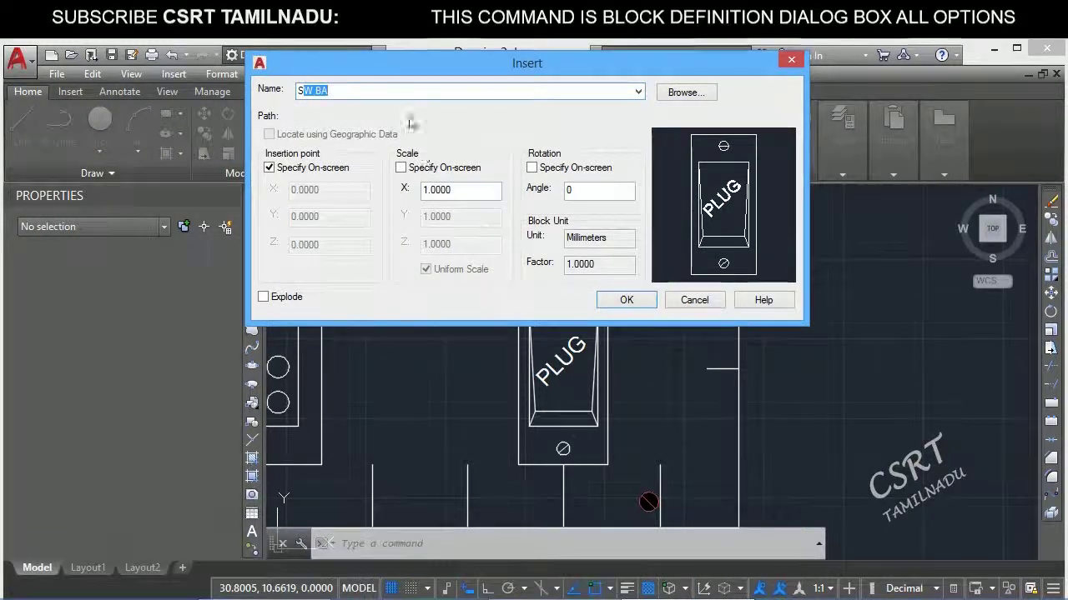
click(409, 92)
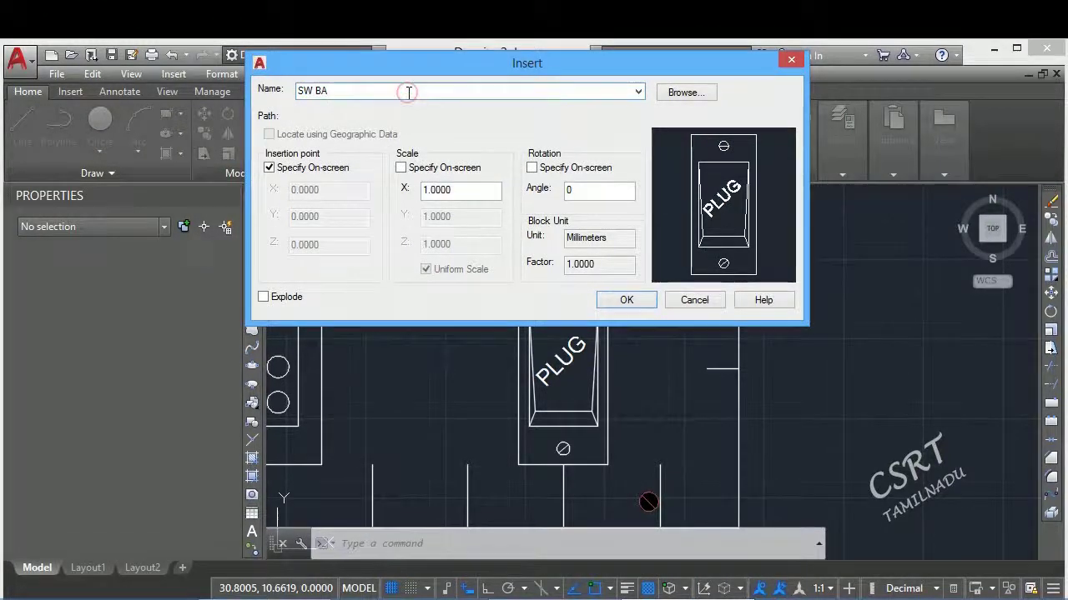
click(621, 303)
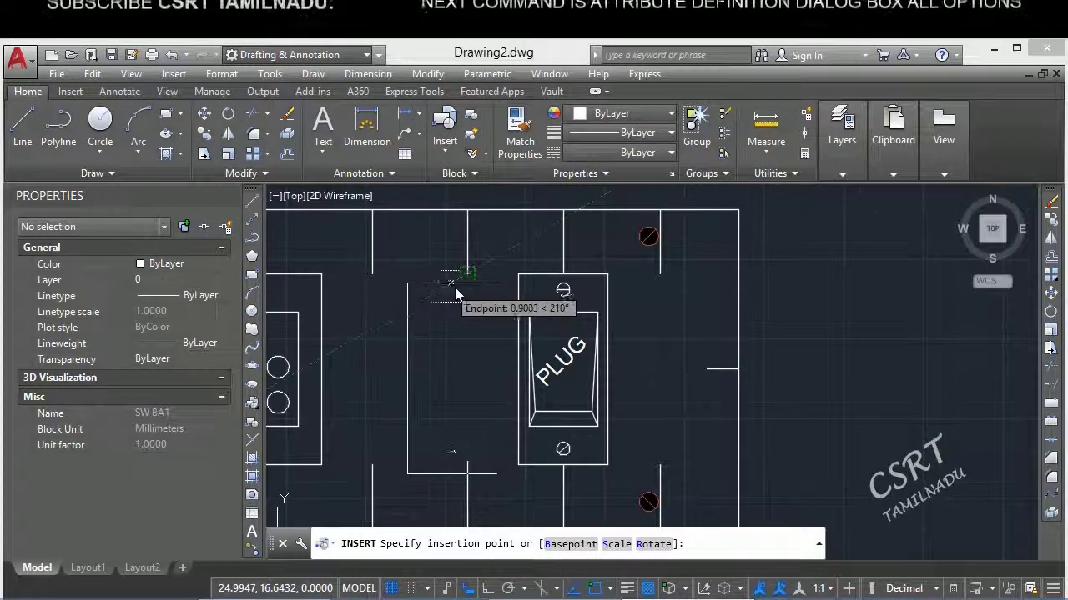
click(455, 294)
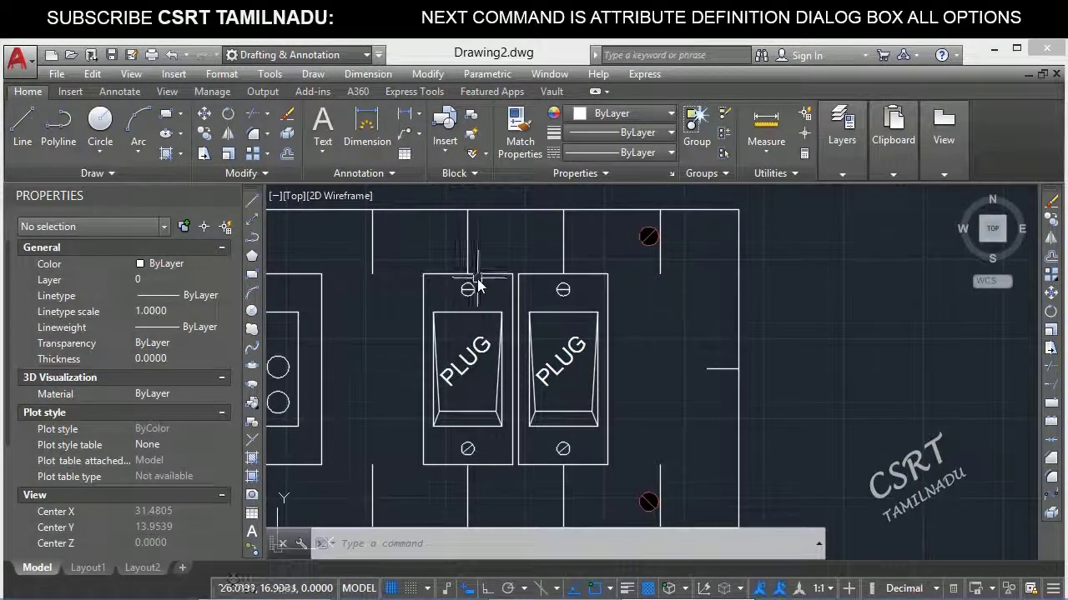
Reopen Insert, check the X scale value of 1.0000, and cancel without inserting.
key(Return)
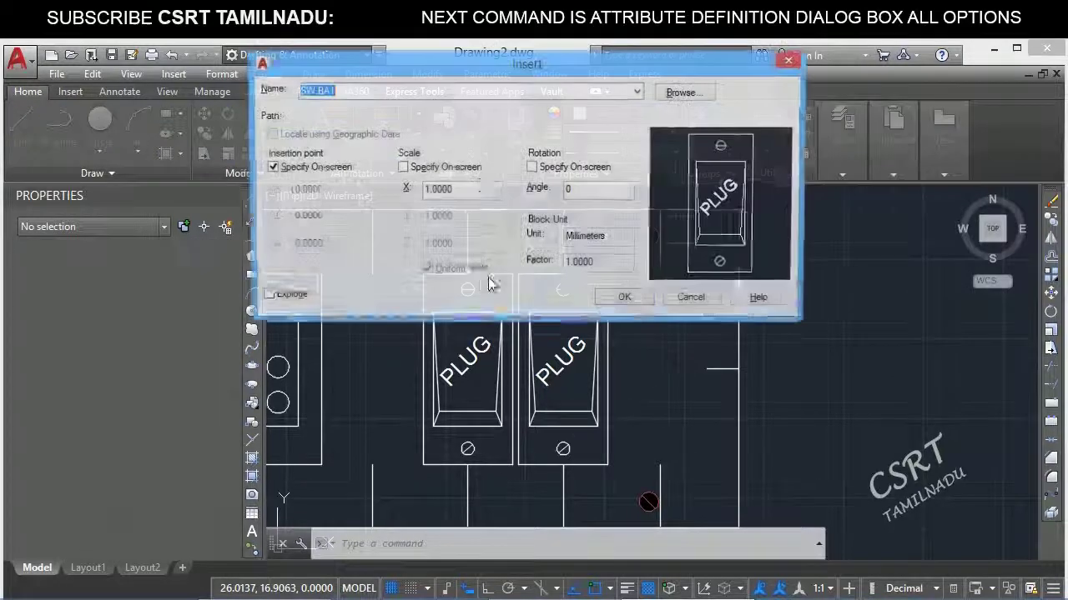
click(461, 191)
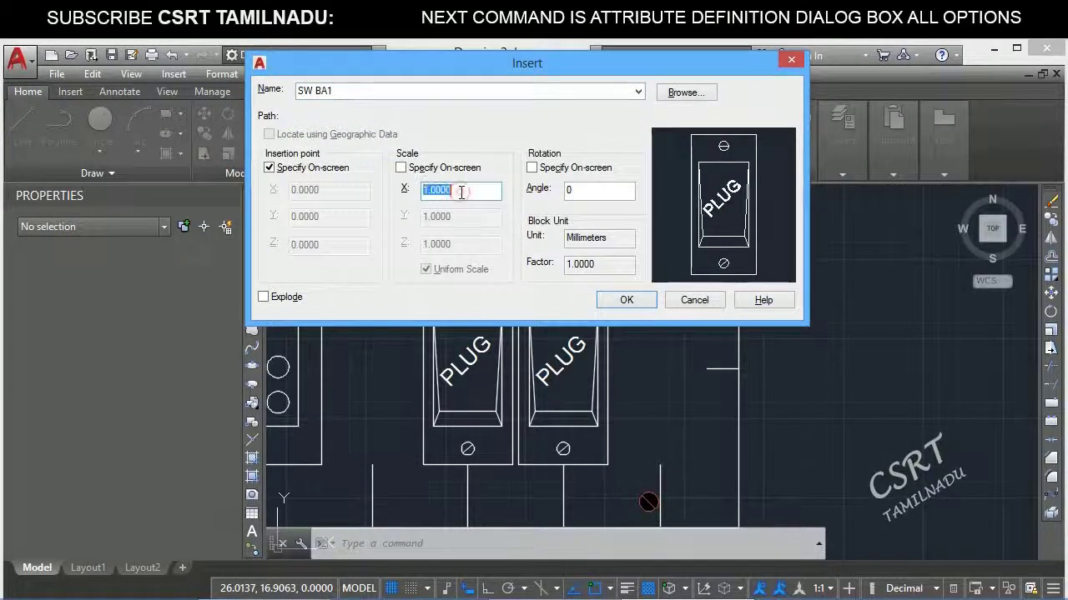
double_click(460, 190)
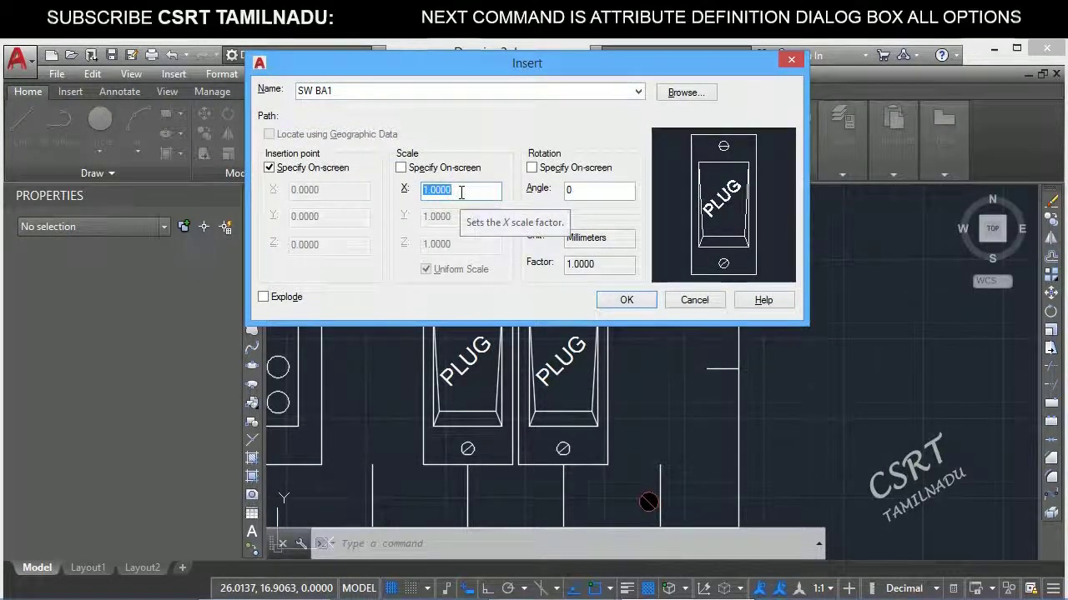
click(677, 302)
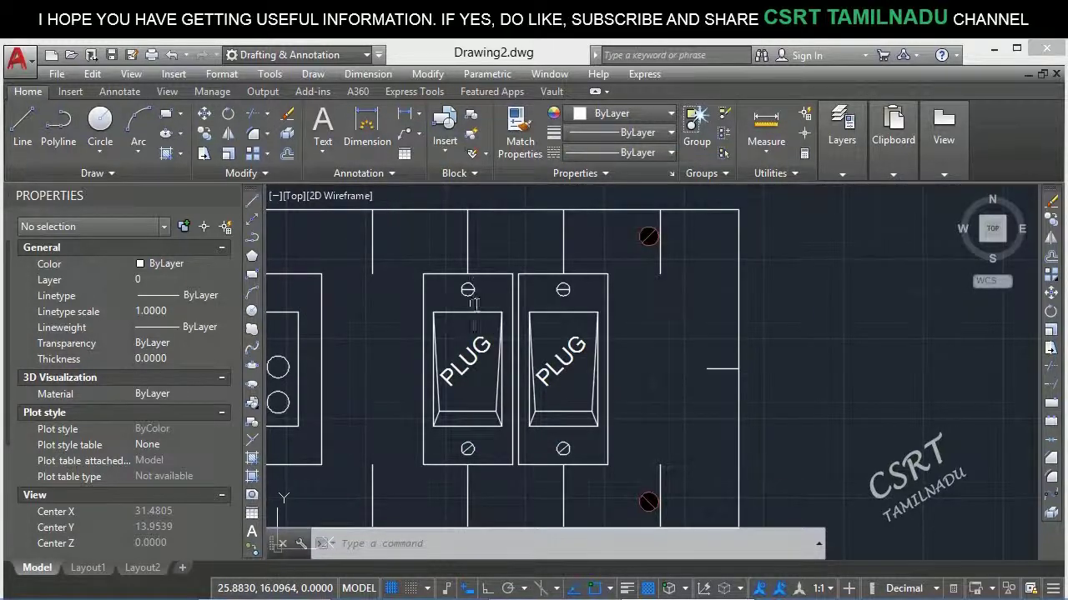
key(Return)
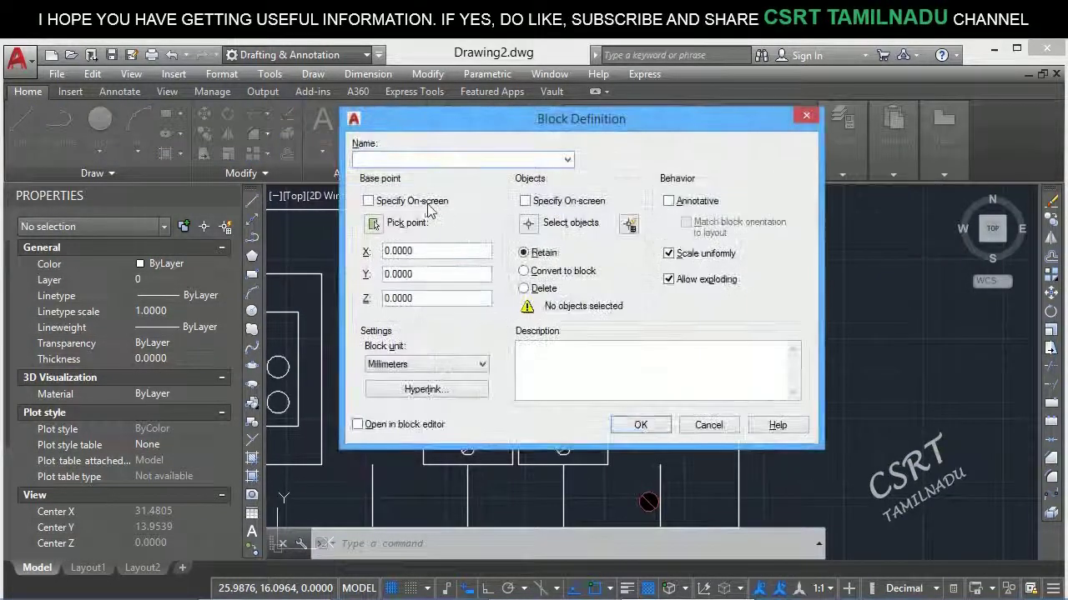
click(408, 202)
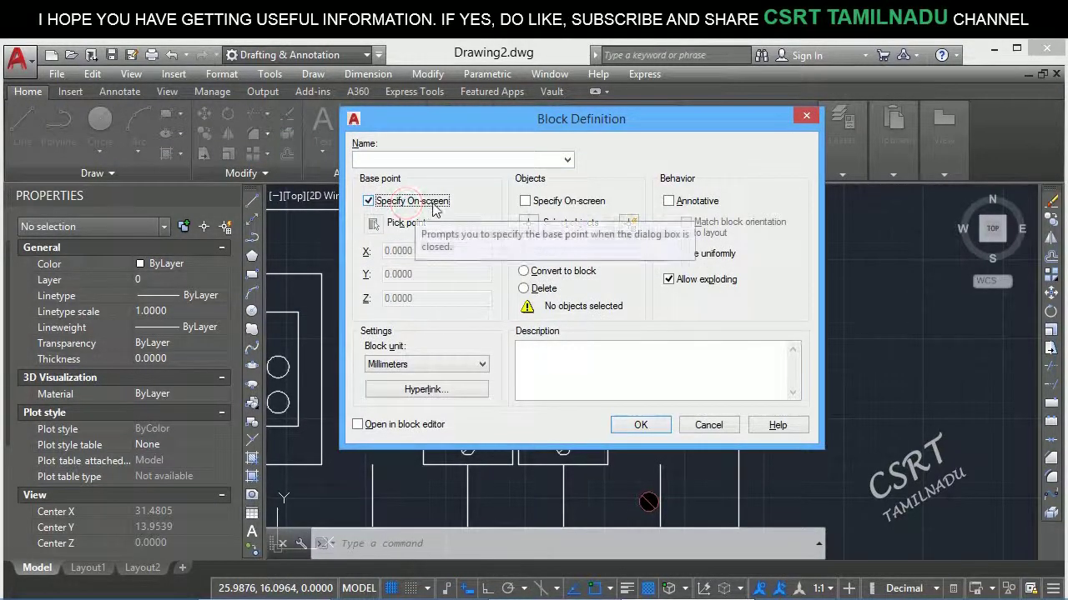
click(408, 201)
click(546, 203)
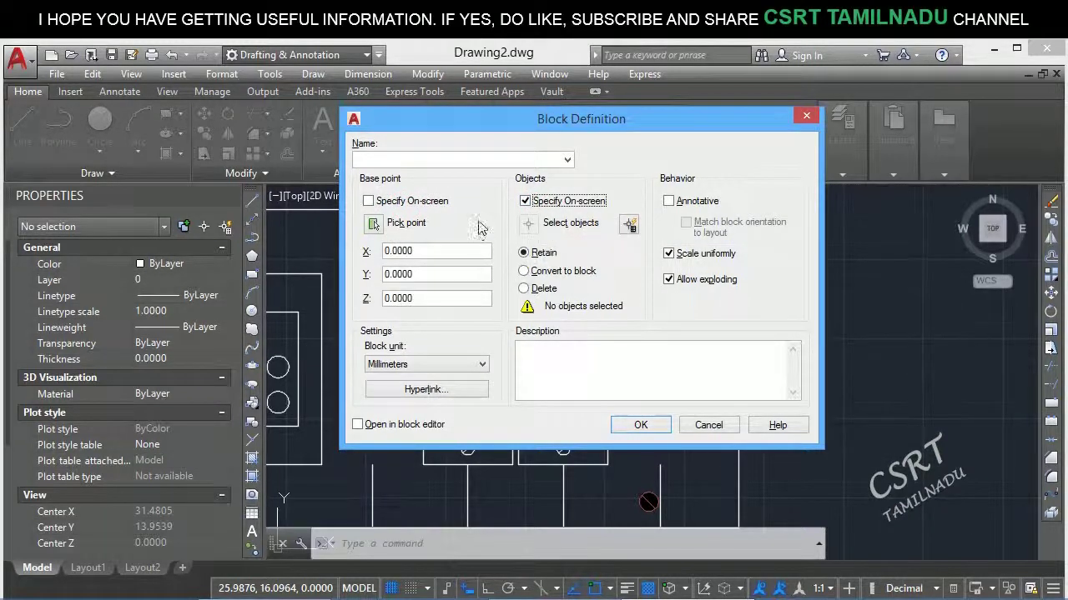
click(410, 204)
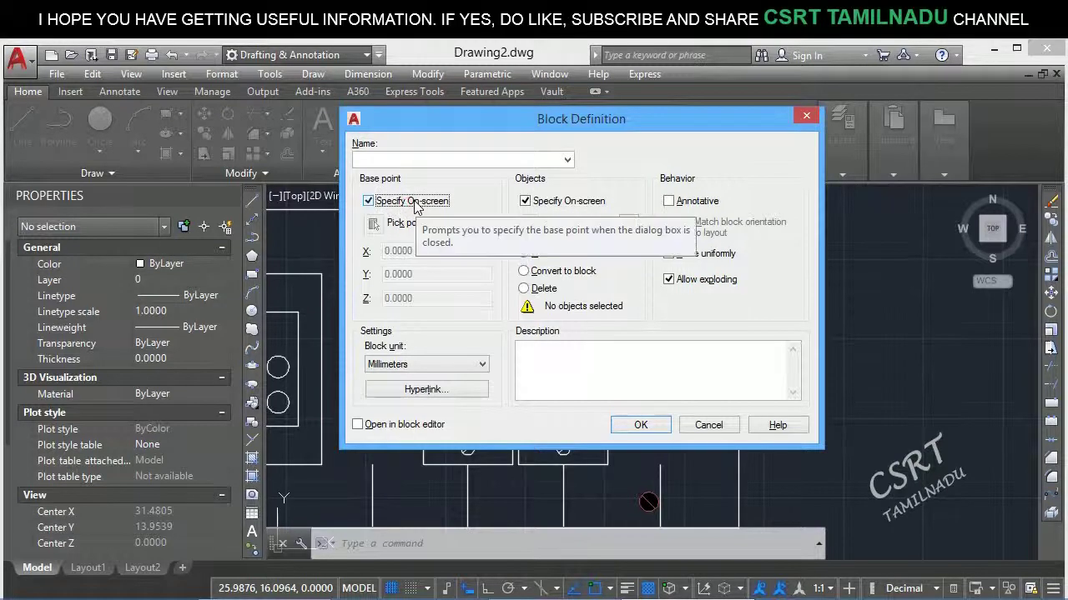
click(413, 202)
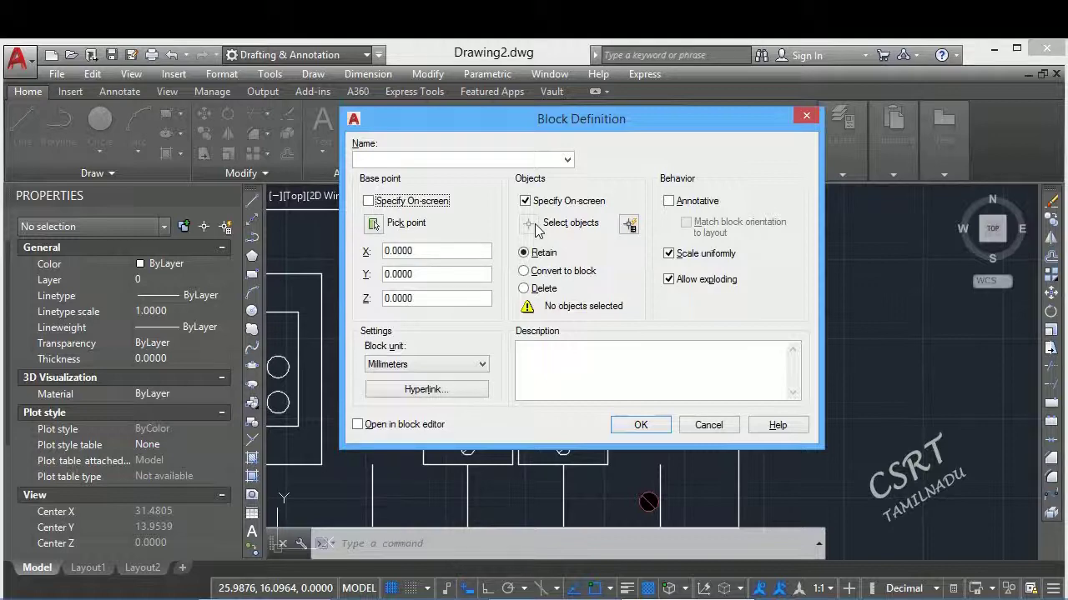
click(375, 224)
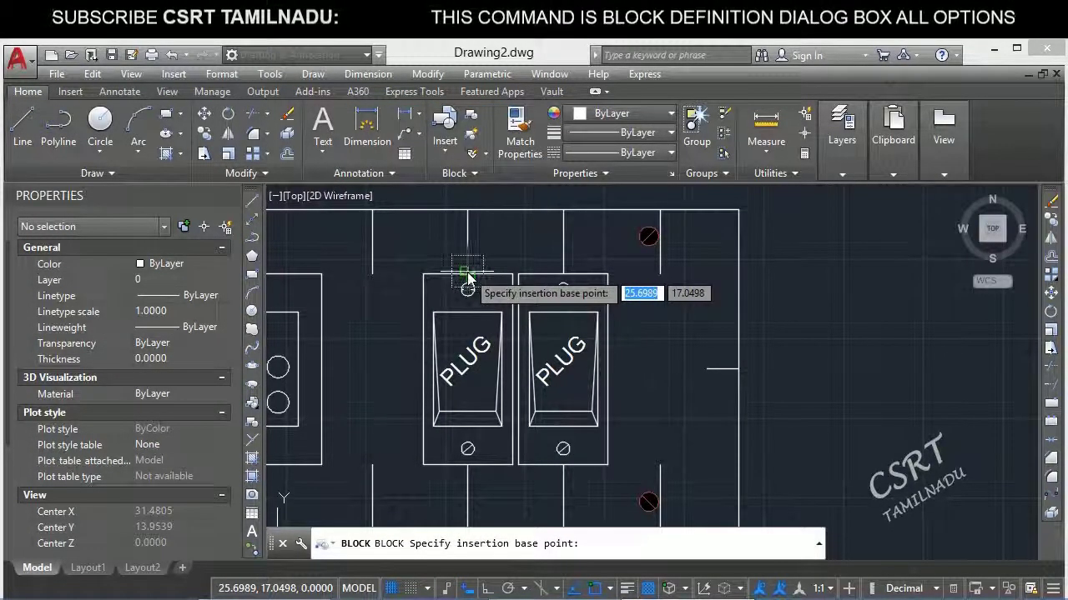
click(472, 282)
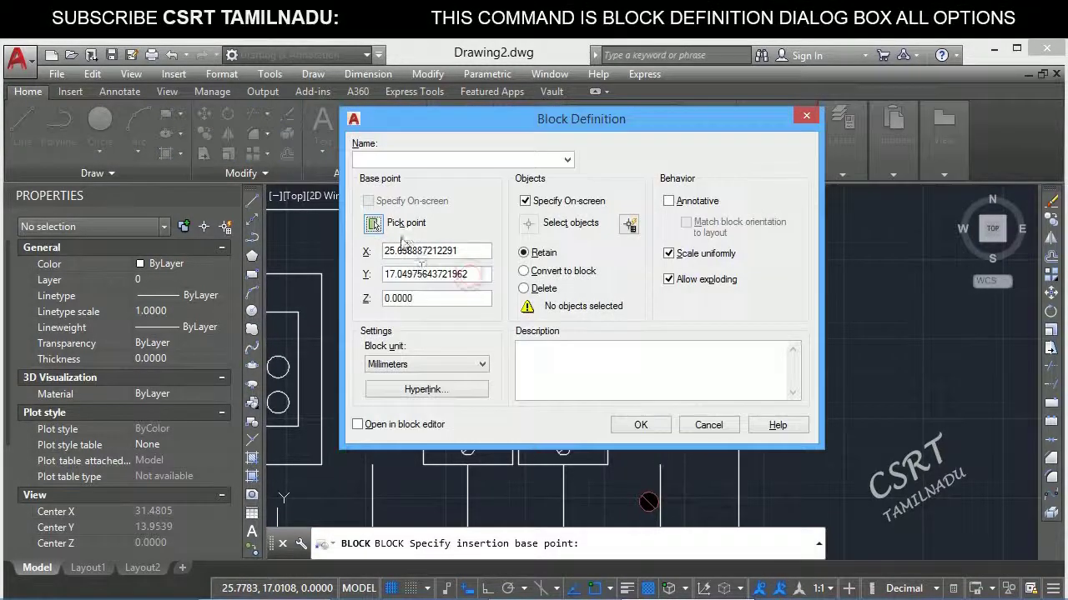
click(375, 224)
click(464, 284)
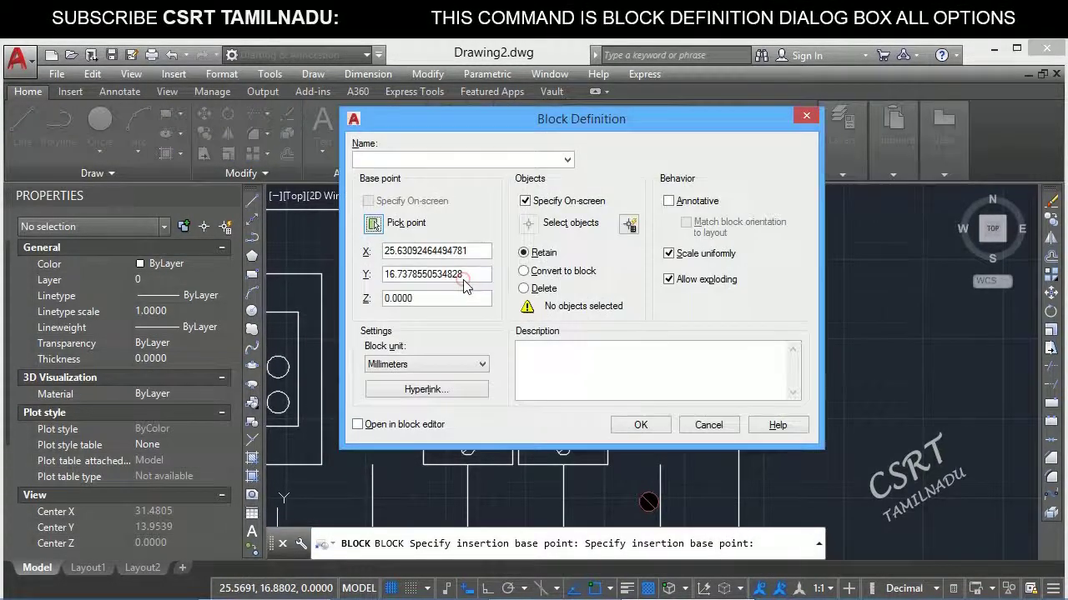
double_click(424, 252)
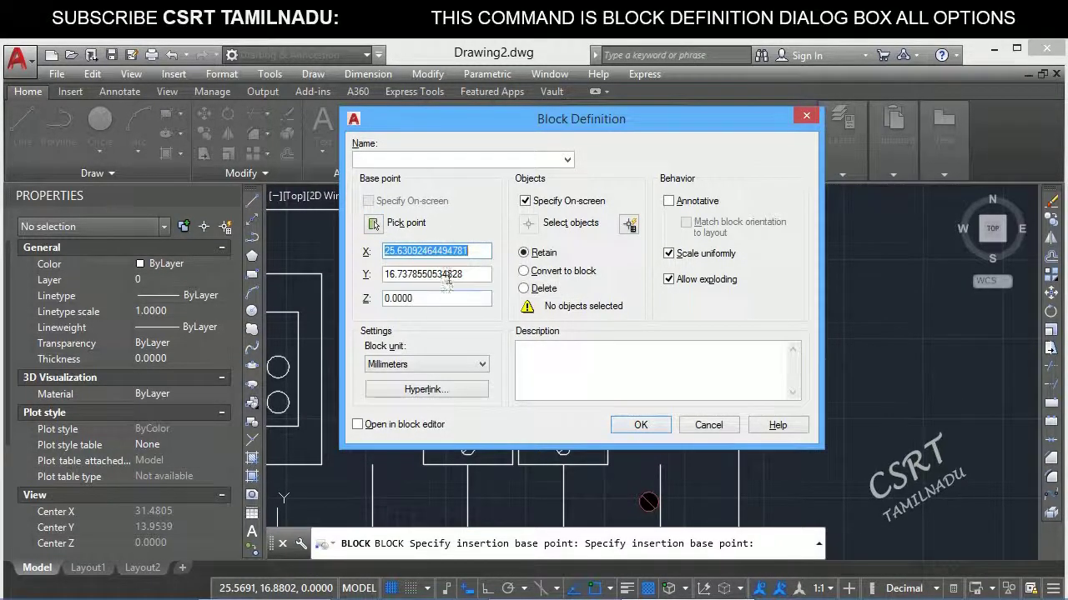
click(708, 425)
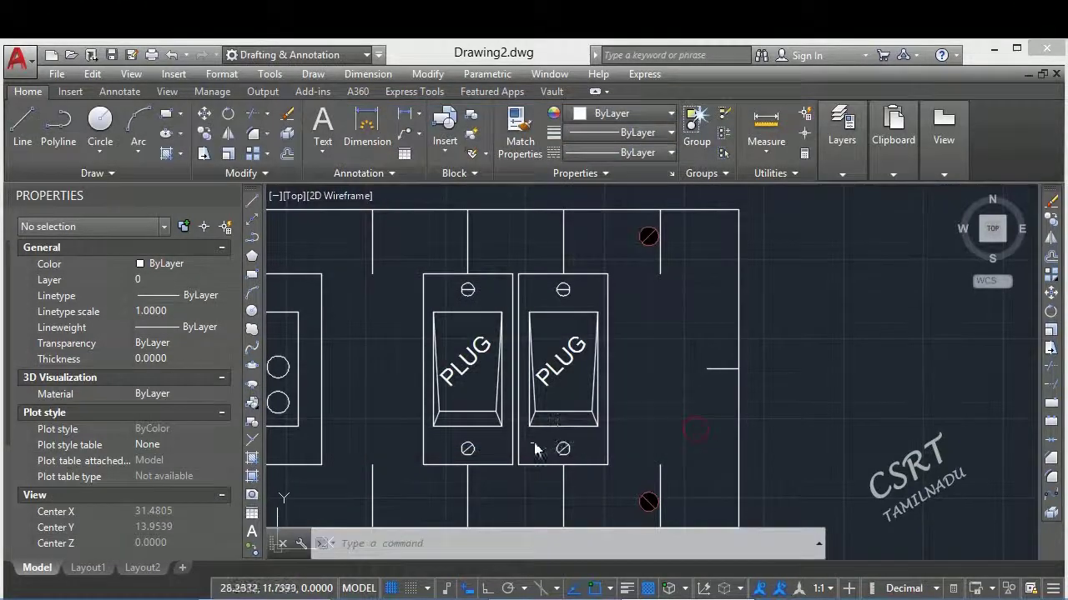
click(485, 467)
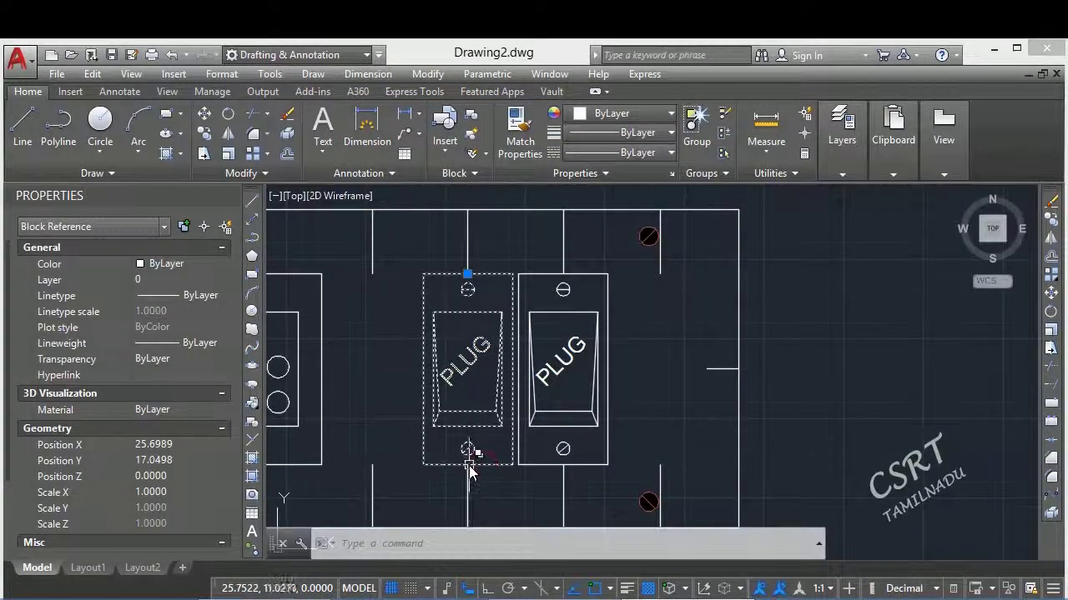
click(468, 472)
Examine the vertical wire line beneath the left plug block.
mouse_move(470, 467)
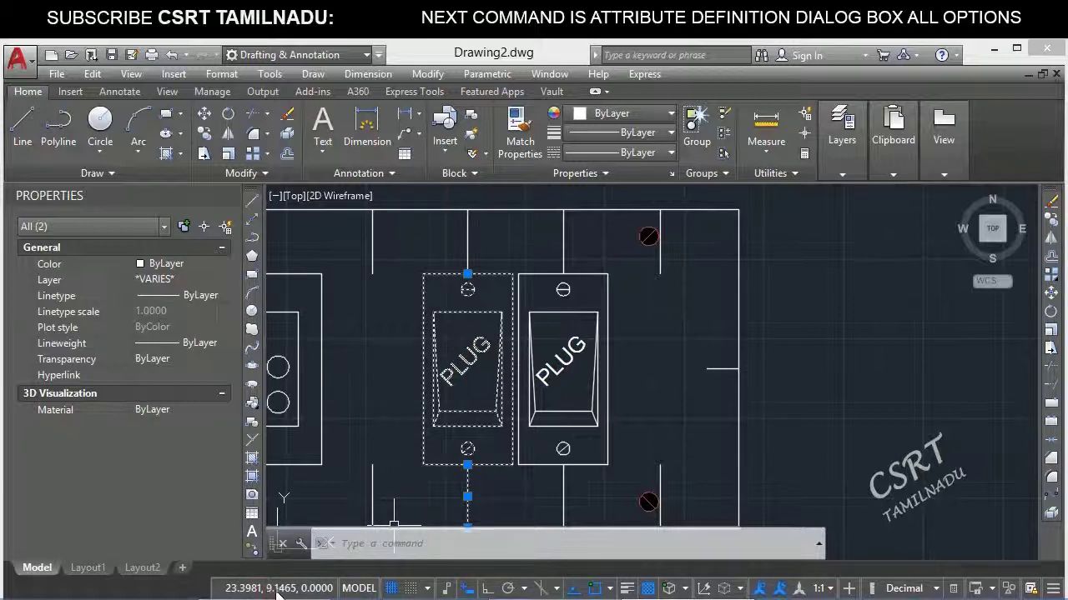
mouse_move(468, 466)
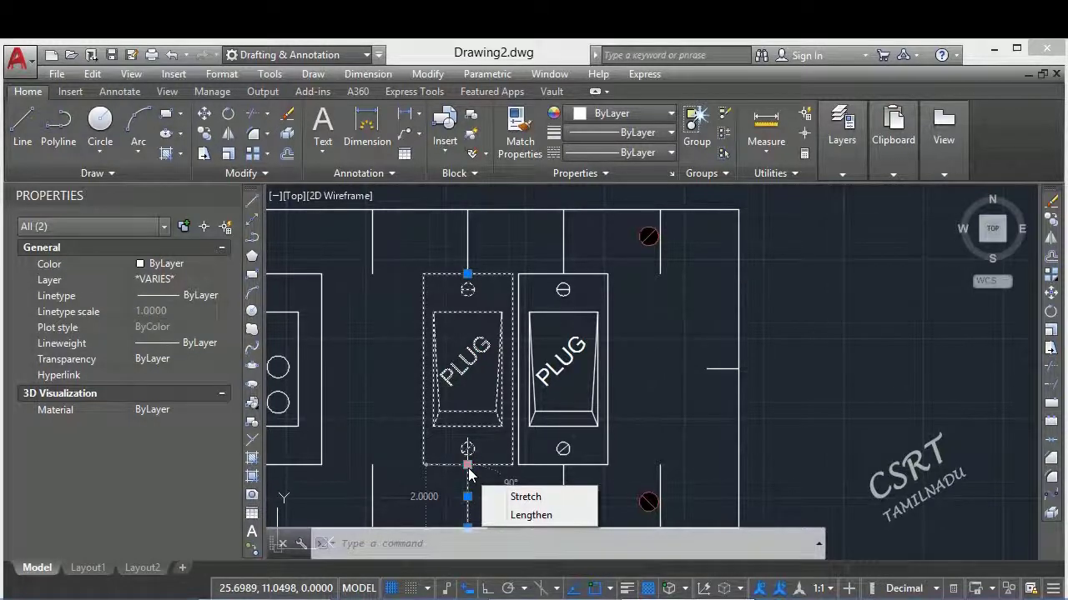
Start a block definition with base point X 25.6, Y 11.
text(b)
key(Return)
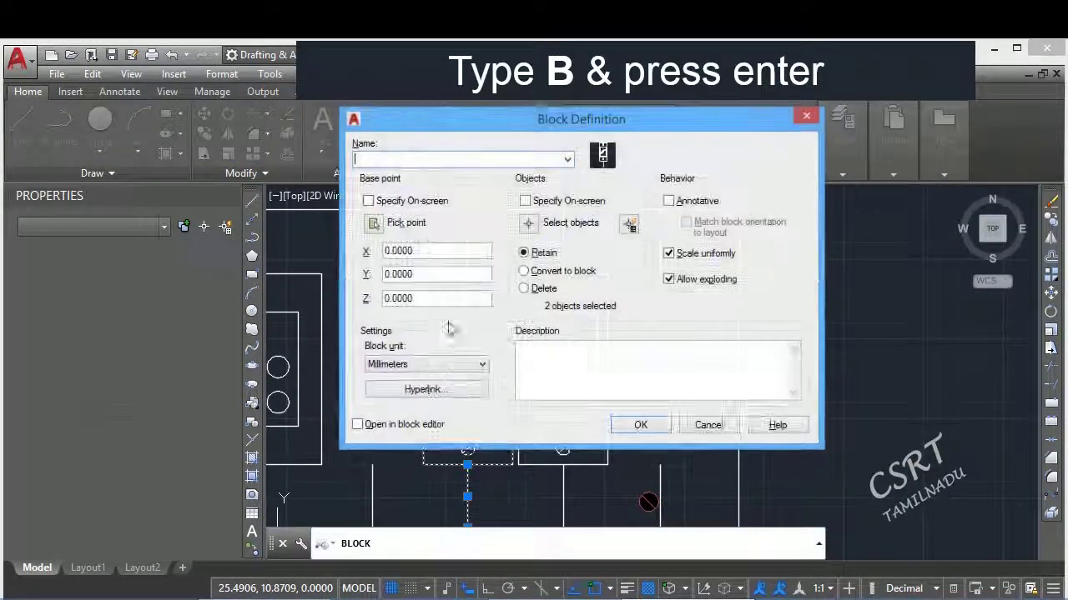
double_click(419, 251)
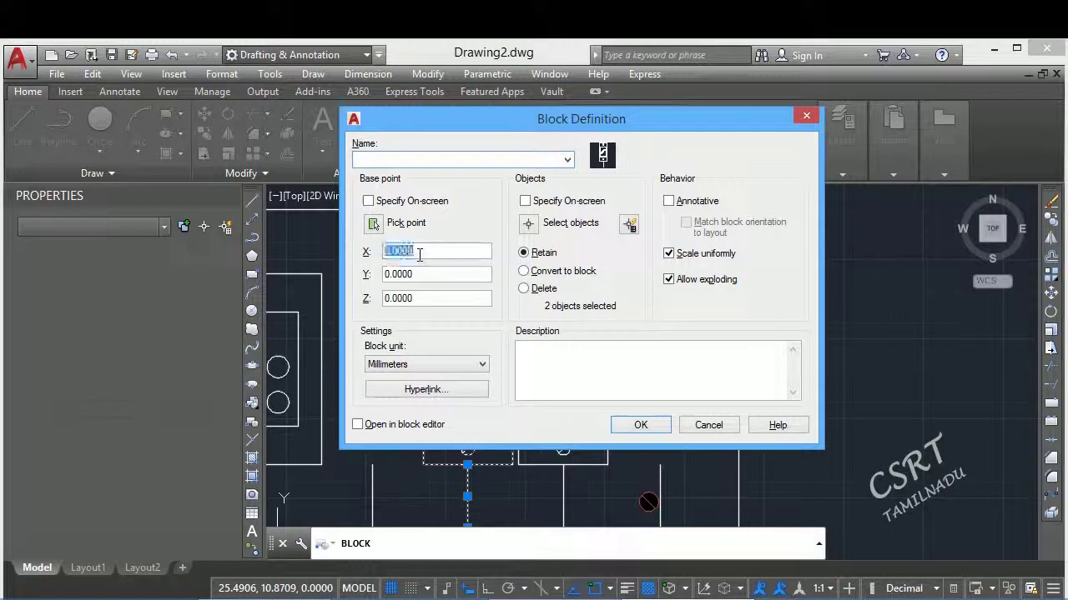
text(25.)
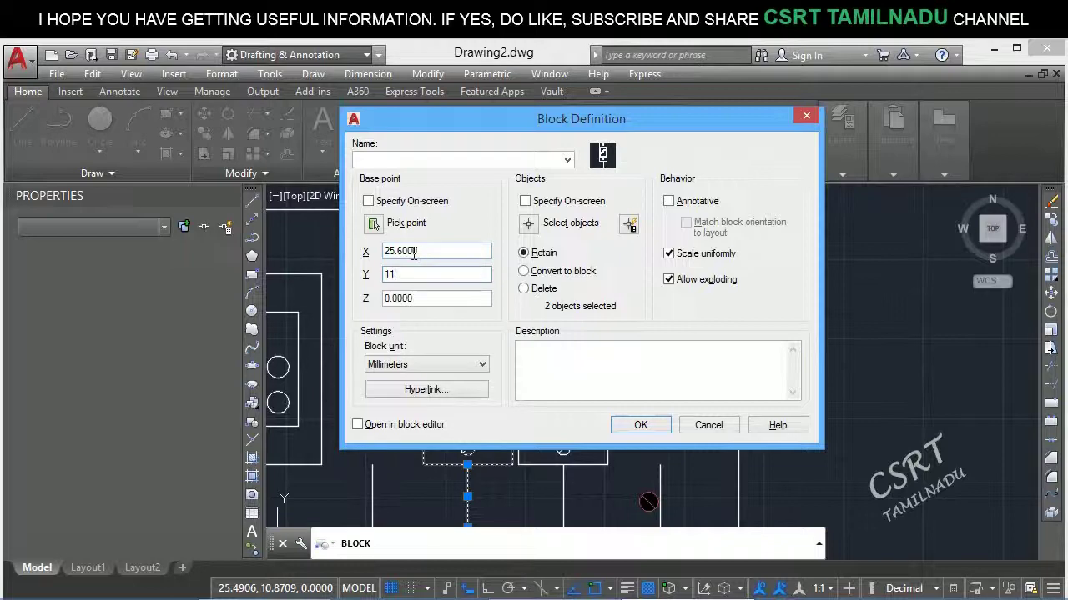
Window-select one PLUG, name the block SW 3, and create it.
click(530, 223)
click(412, 276)
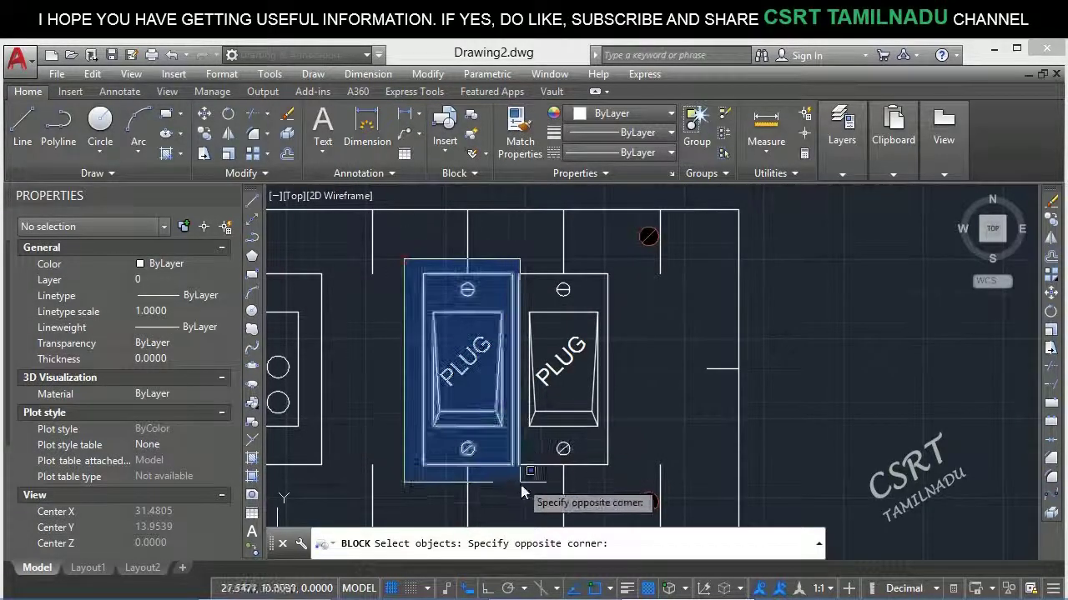
click(517, 542)
key(Return)
click(493, 159)
text(SW 3)
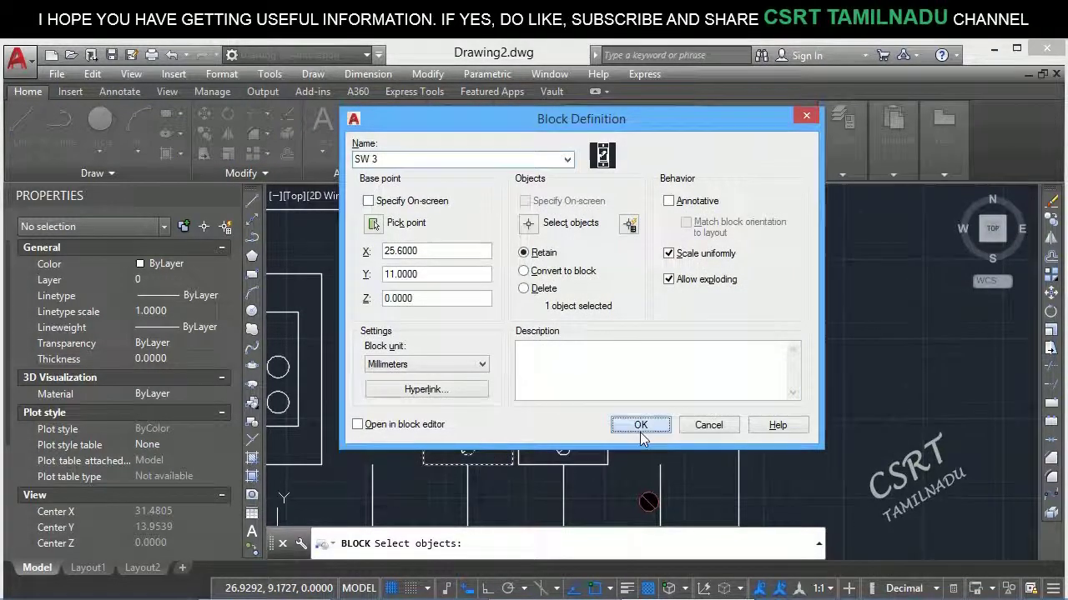
click(641, 425)
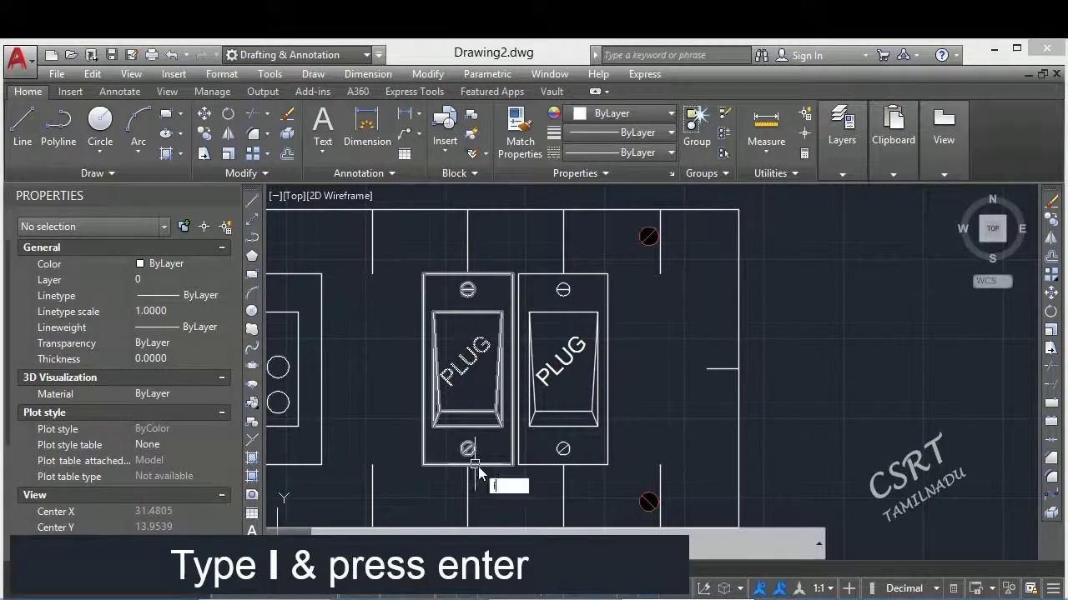
Insert SW 3 at the endpoint left of the two existing plugs.
text(i)
key(Return)
click(638, 91)
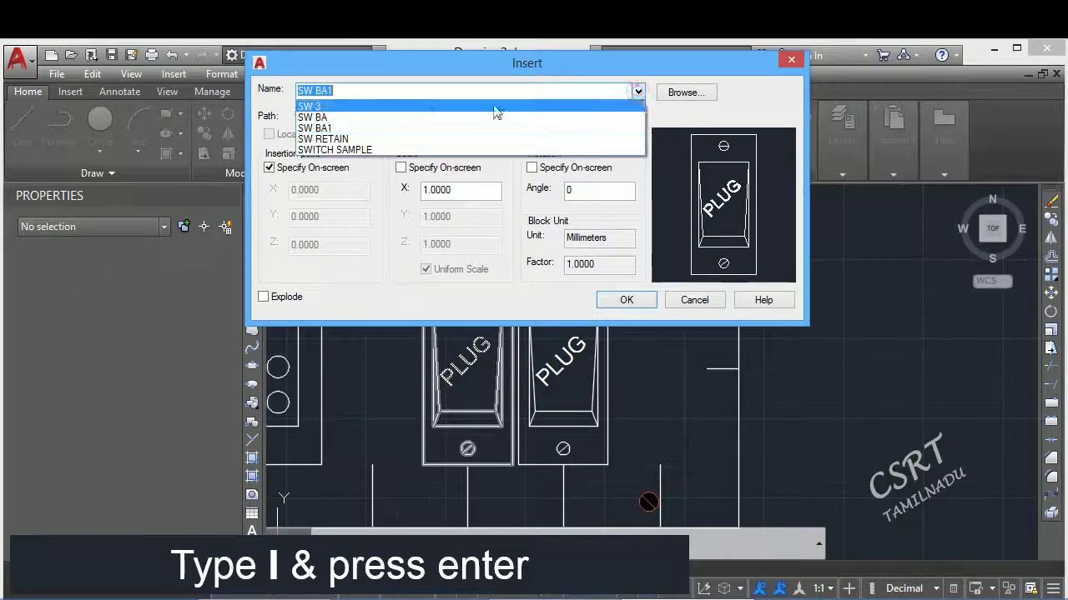
click(419, 107)
click(625, 302)
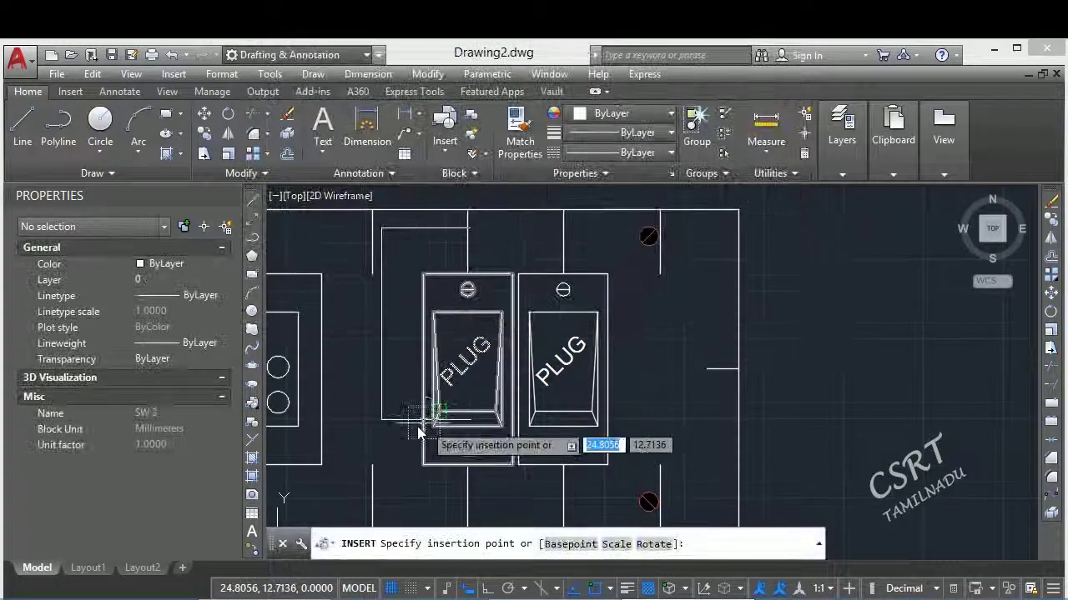
click(377, 471)
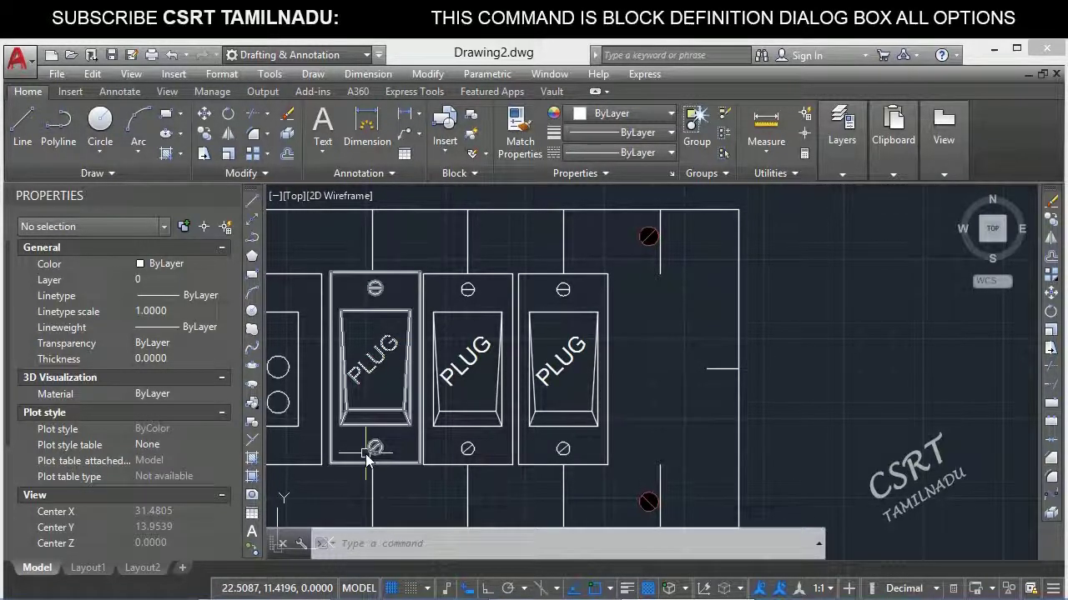
Start block BA4 with an on-screen base point and window-select the third plug.
text(b)
key(Return)
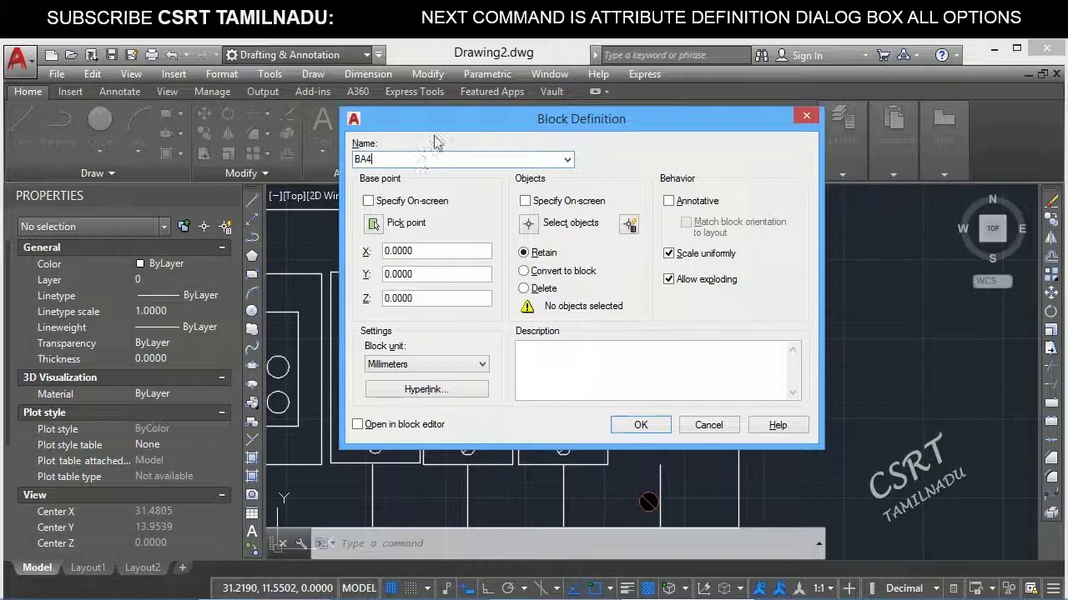
click(406, 203)
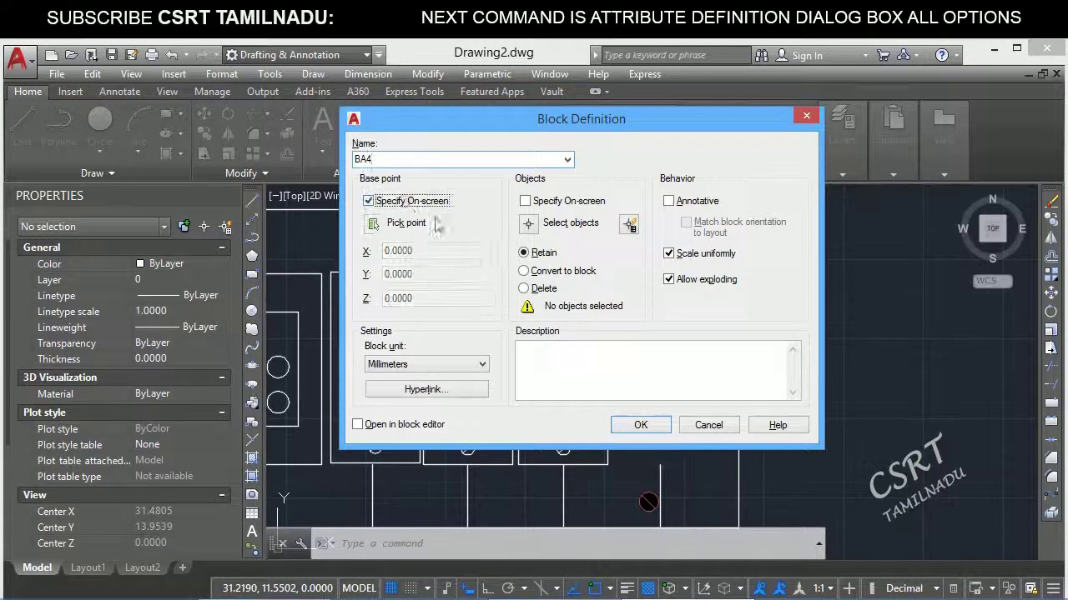
click(529, 225)
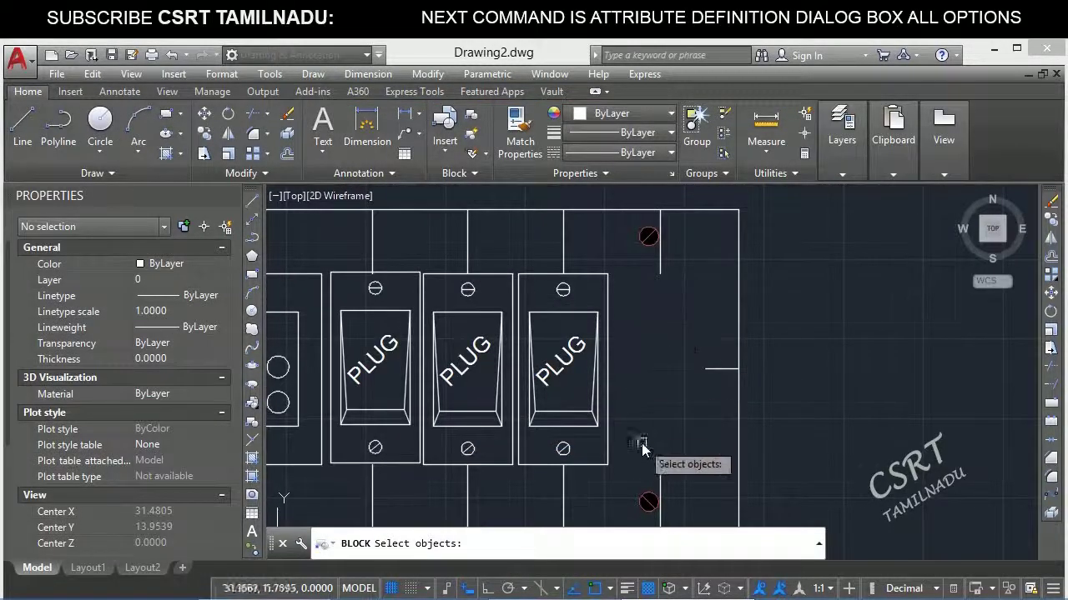
scroll(505, 276, up, 3)
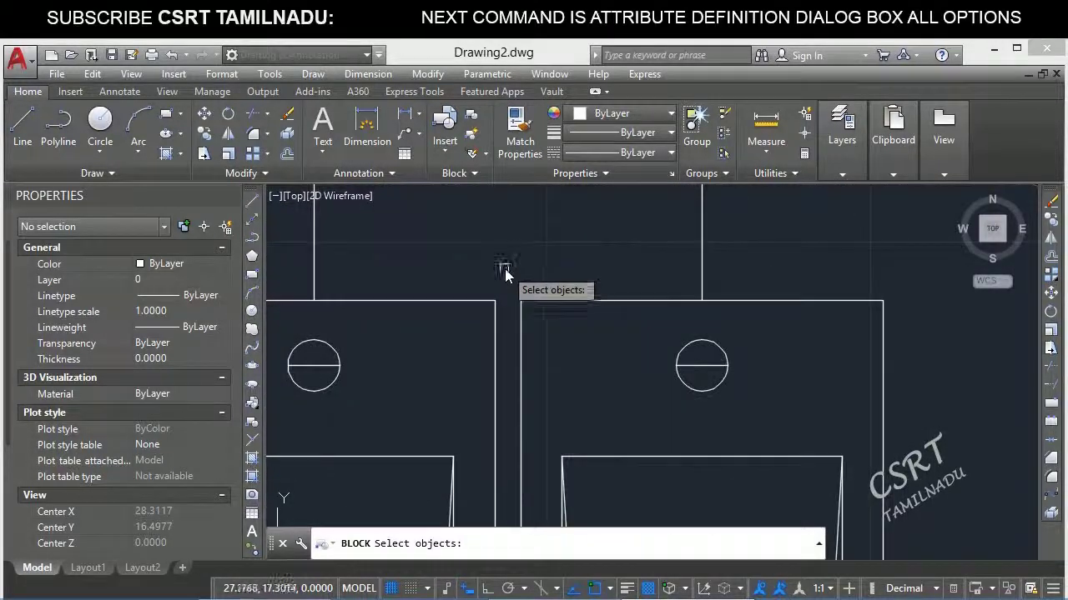
scroll(505, 269, down, 3)
click(553, 341)
scroll(587, 390, down, 2)
click(607, 449)
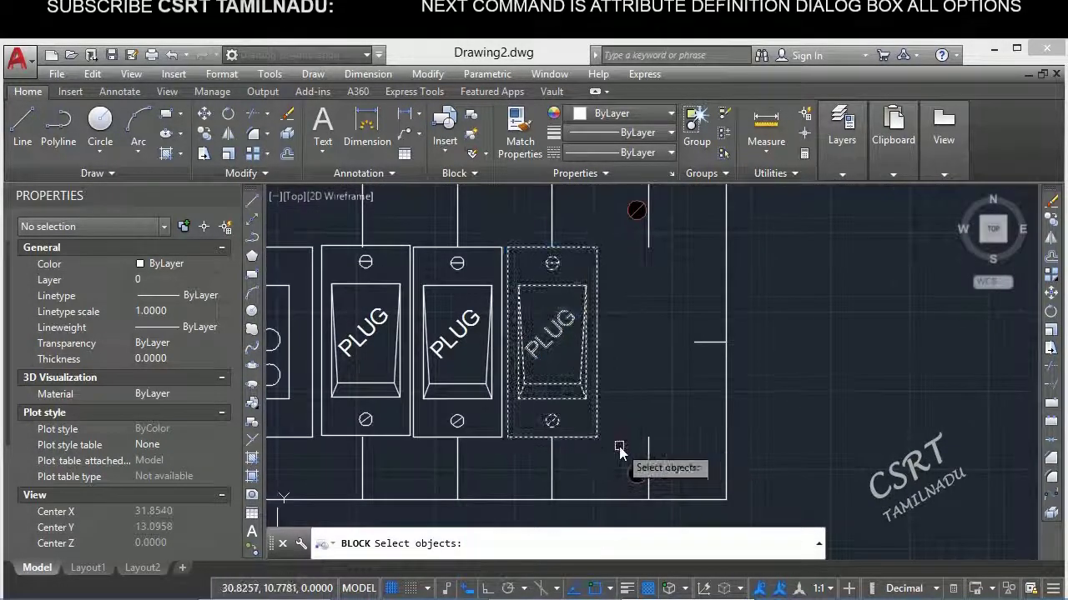
key(Return)
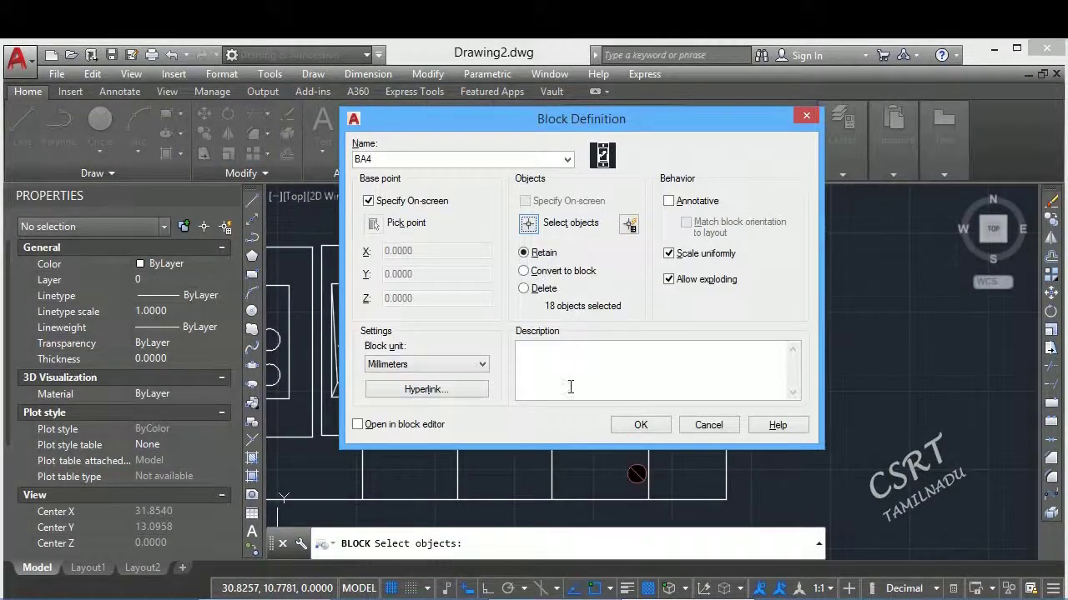
Create BA4 from the 18 objects with its base point at the plug's bottom.
click(640, 425)
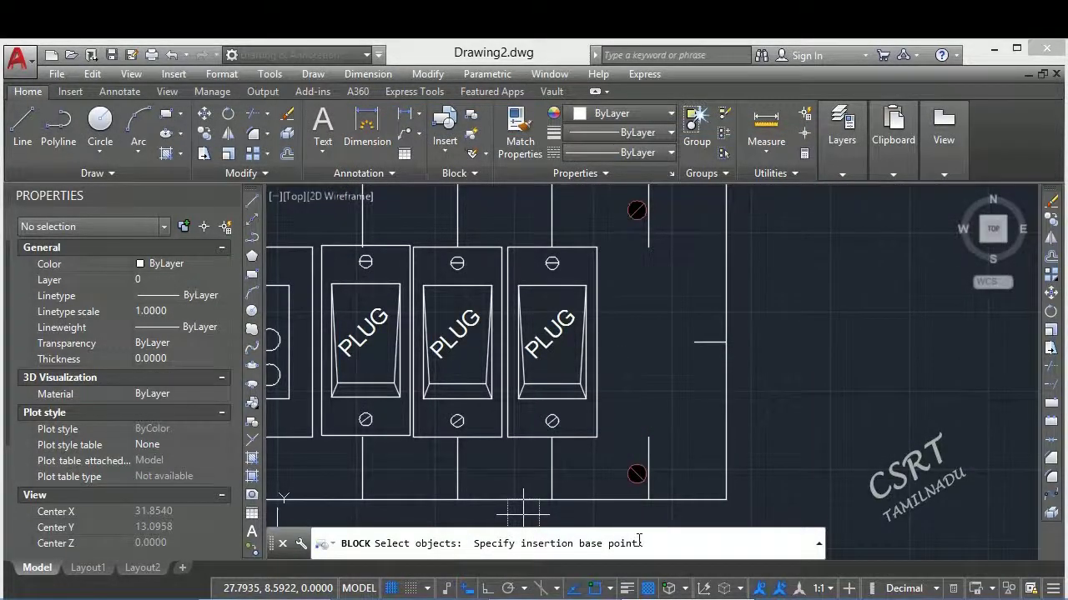
click(556, 437)
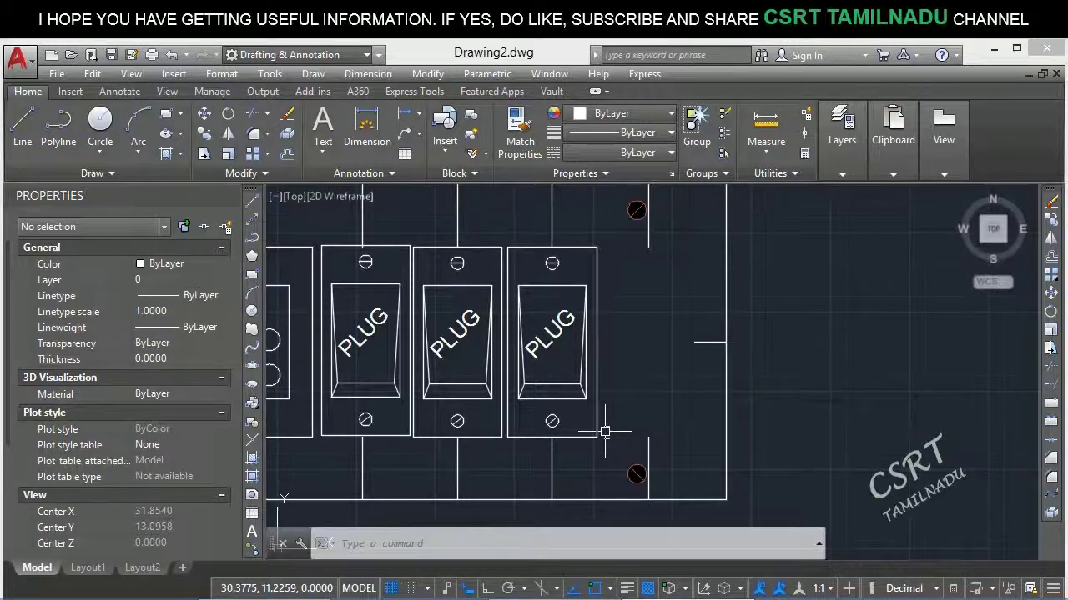
scroll(604, 432, down, 2)
text(B)
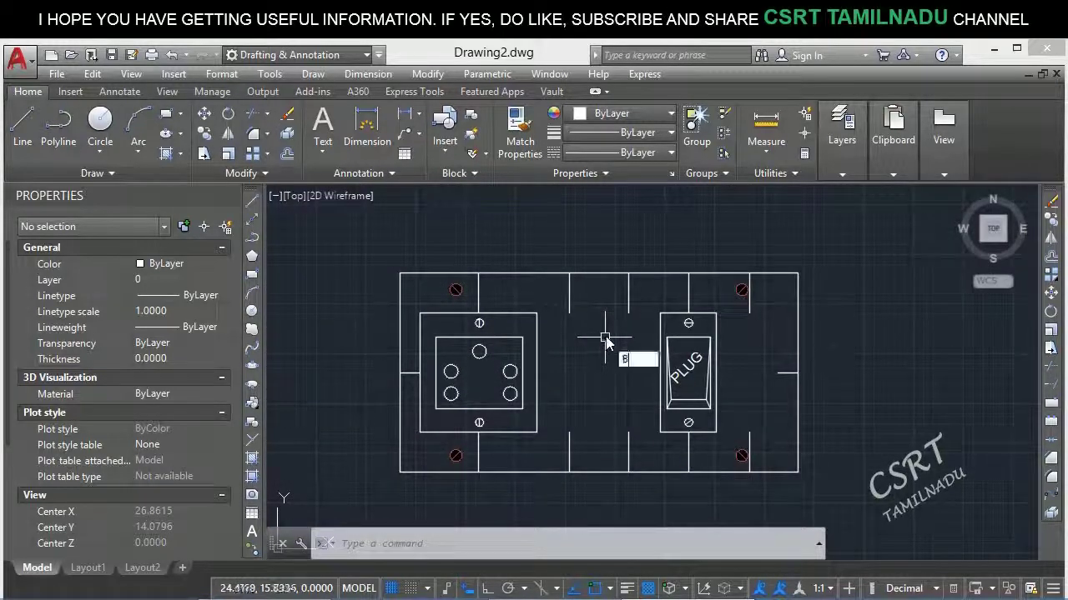
key(Return)
Make the new block annotative, name it ANNO, with an on-screen base point.
click(703, 205)
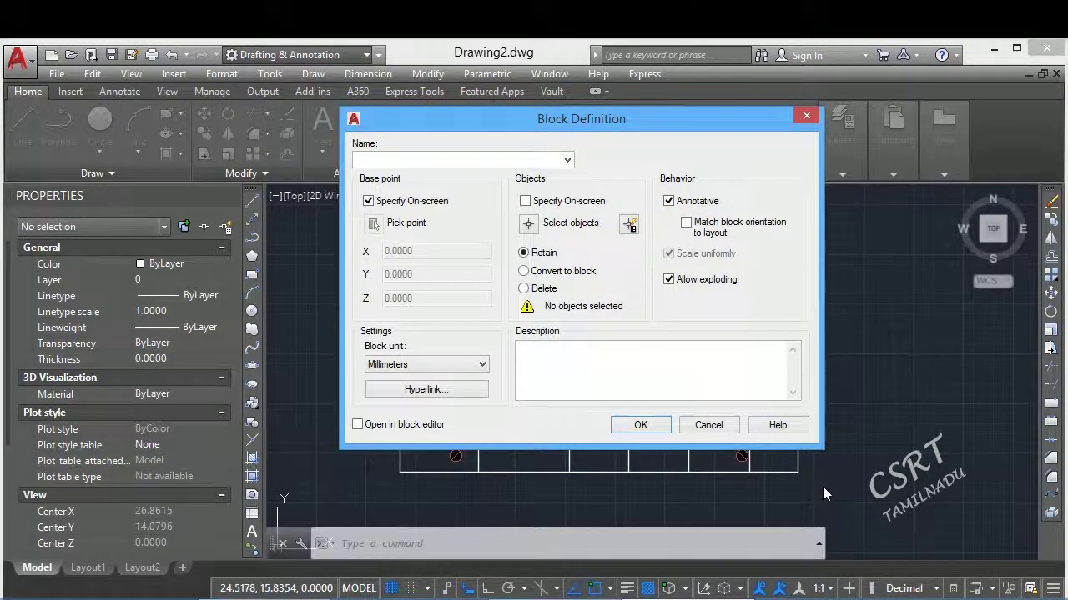
click(513, 161)
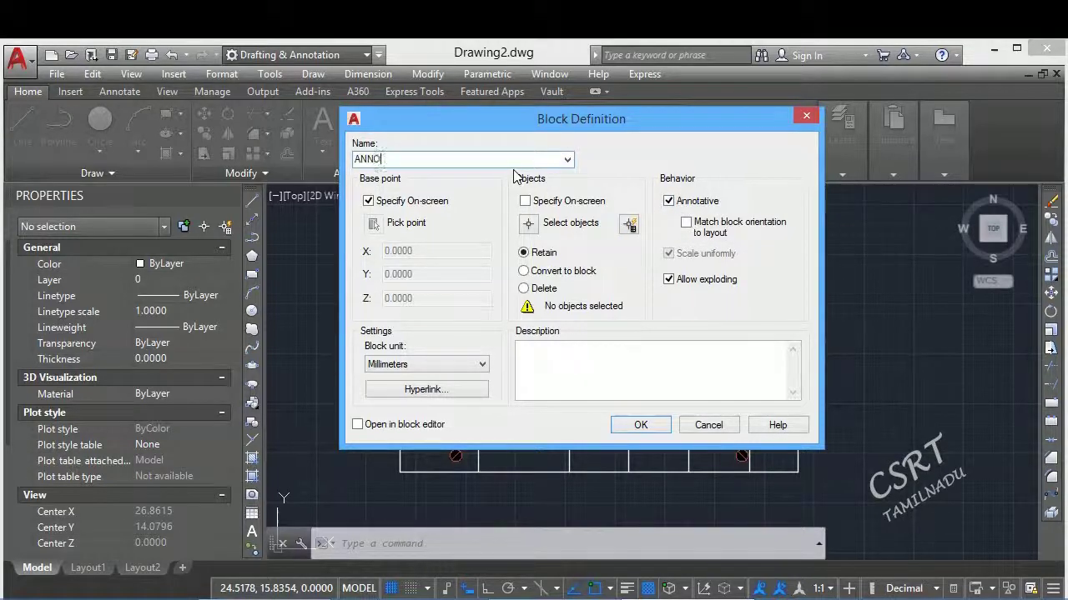
click(388, 201)
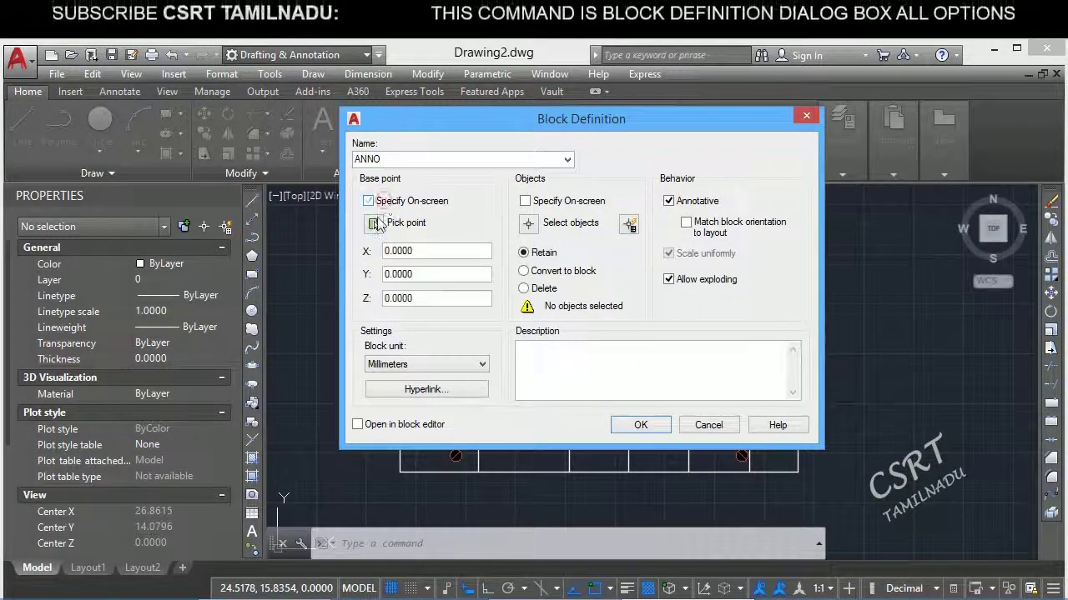
click(389, 201)
Window-select the PLUG's 18 objects and create ANNO with its base point at the lower midpoint.
click(528, 223)
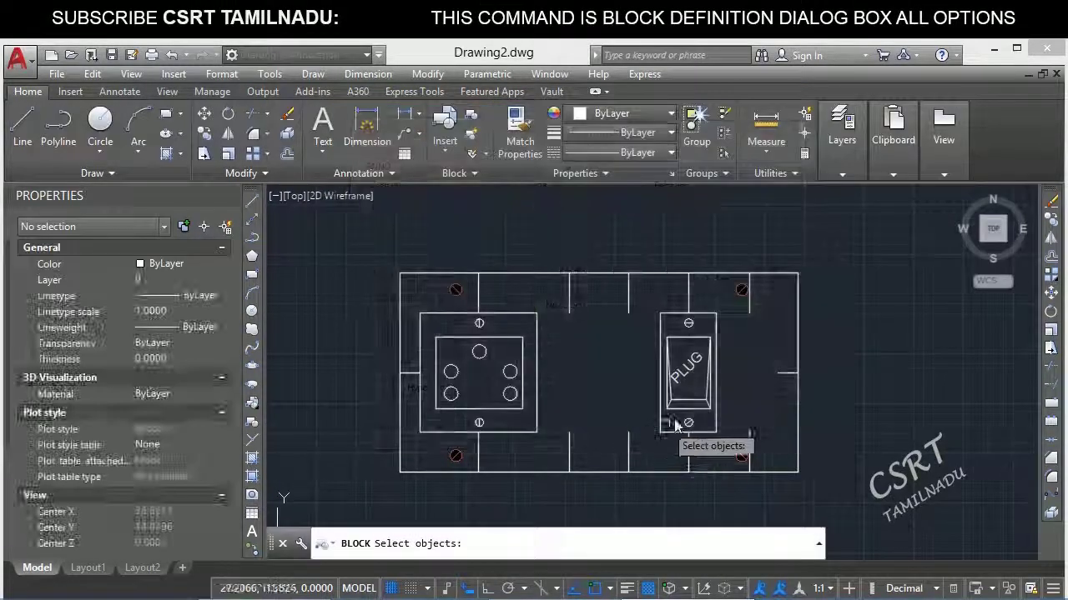
click(641, 303)
click(742, 438)
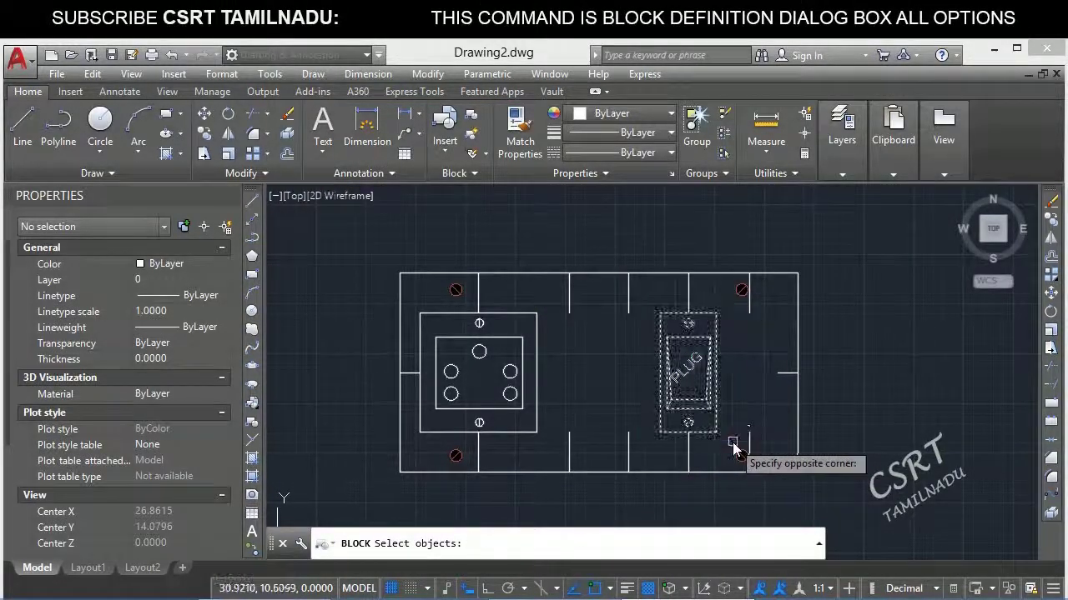
key(Return)
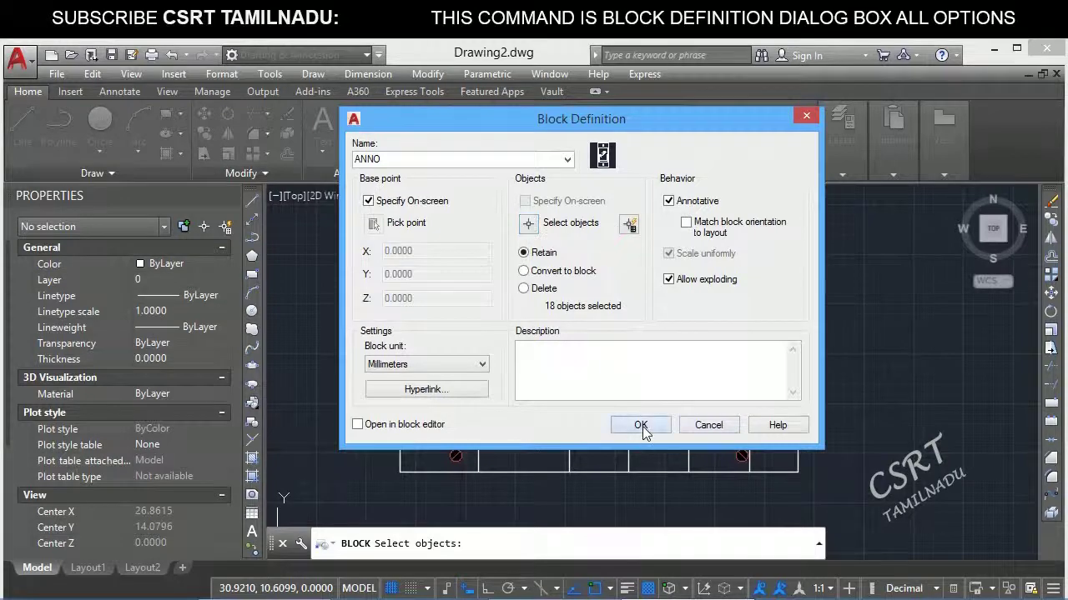
click(640, 425)
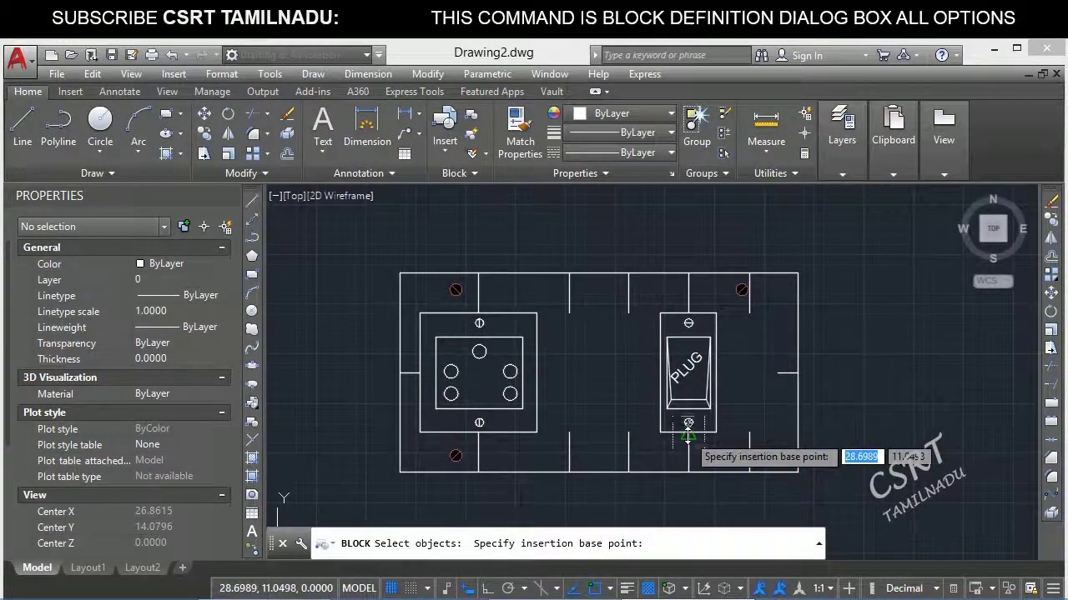
click(688, 435)
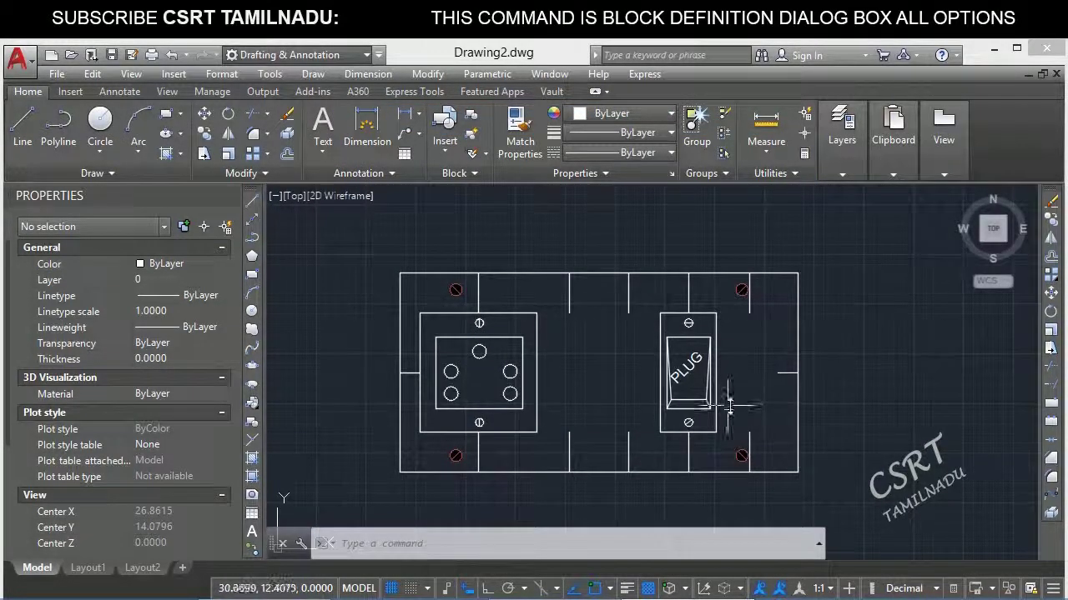
middle_drag(760, 411, 591, 555)
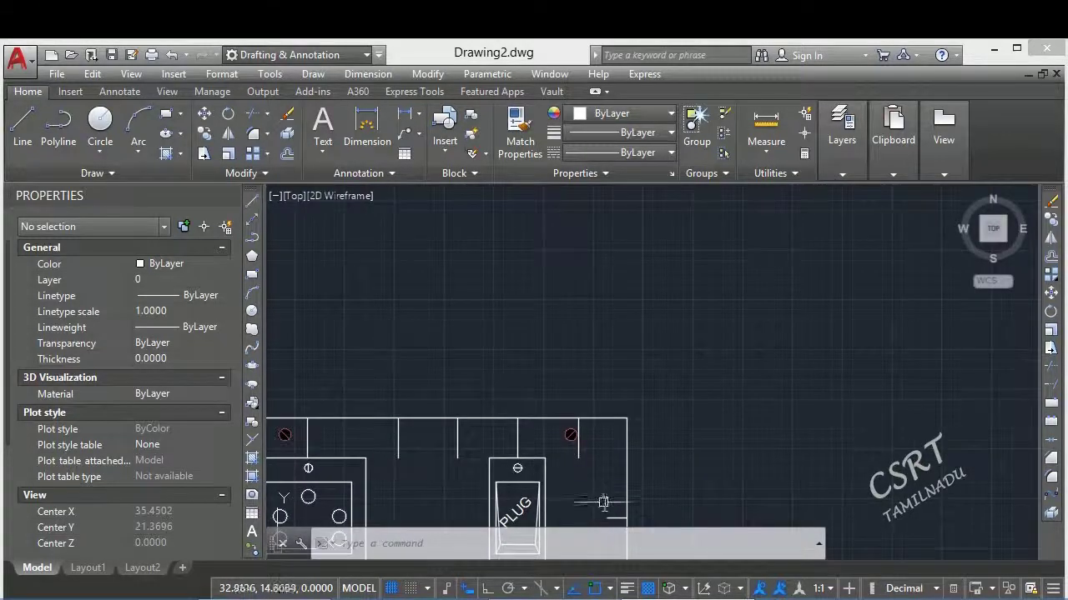
Insert the ANNO block in empty space at 32.0616, 27.3176.
text(i)
key(Return)
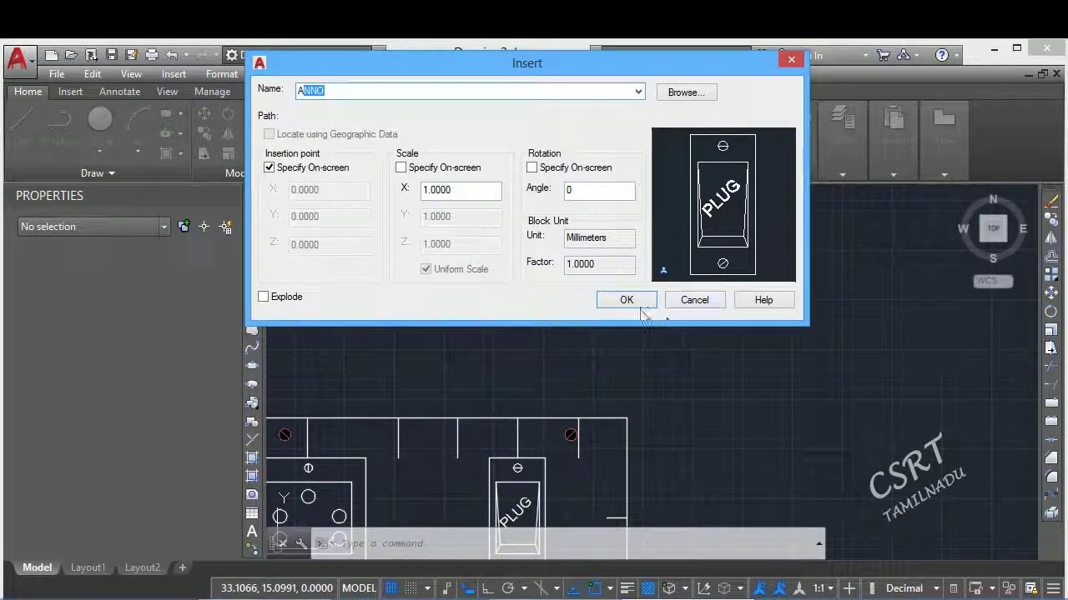
click(638, 302)
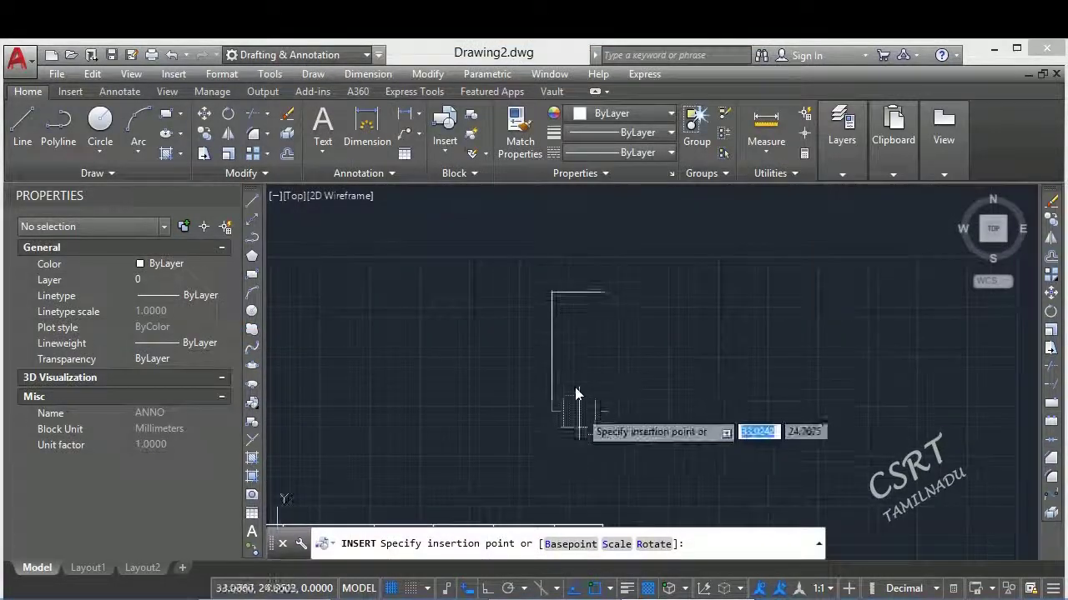
click(560, 361)
Select the ANNO block to check its 1:1 annotative scale, then deselect and pan to the panel.
click(514, 302)
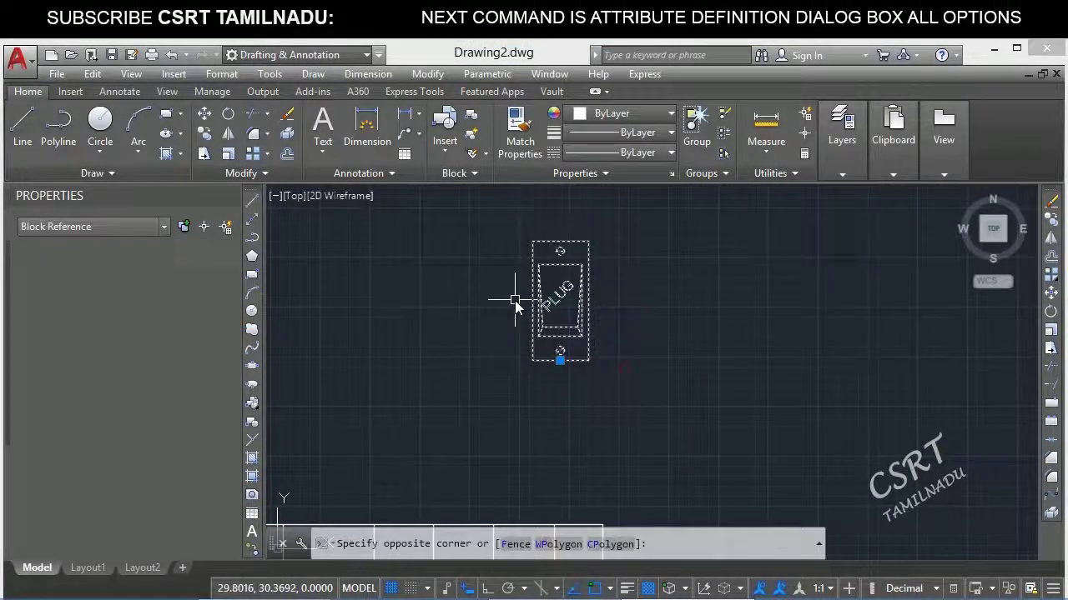
click(501, 317)
scroll(210, 438, down, 3)
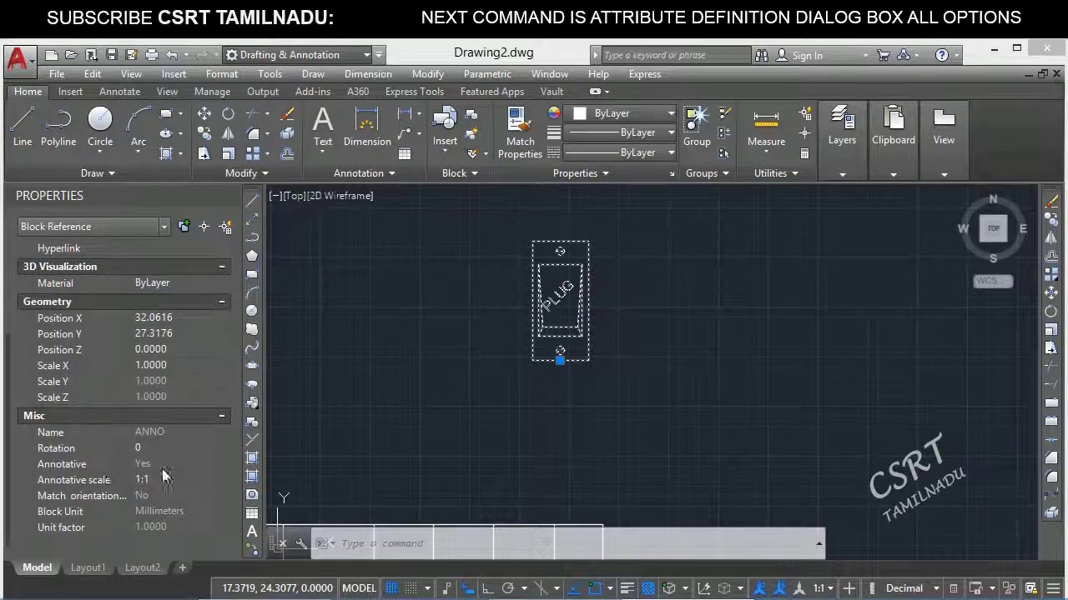
key(Escape)
middle_drag(576, 353, 569, 269)
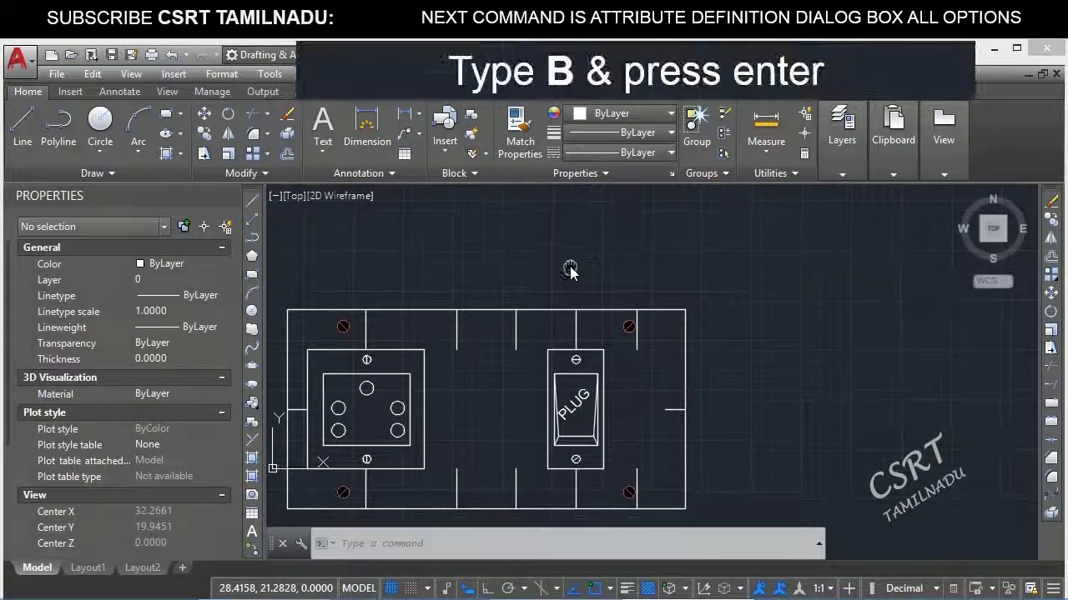
Define block NON ANNO from the PLUG switch's 18 objects with a picked base point.
text(b)
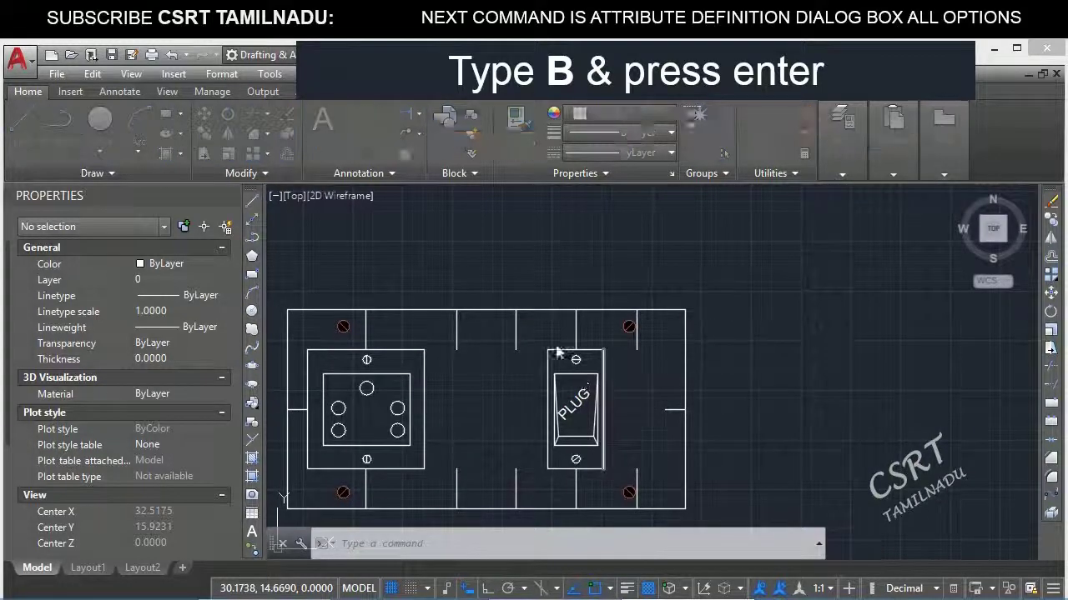
key(Return)
text(NON AM)
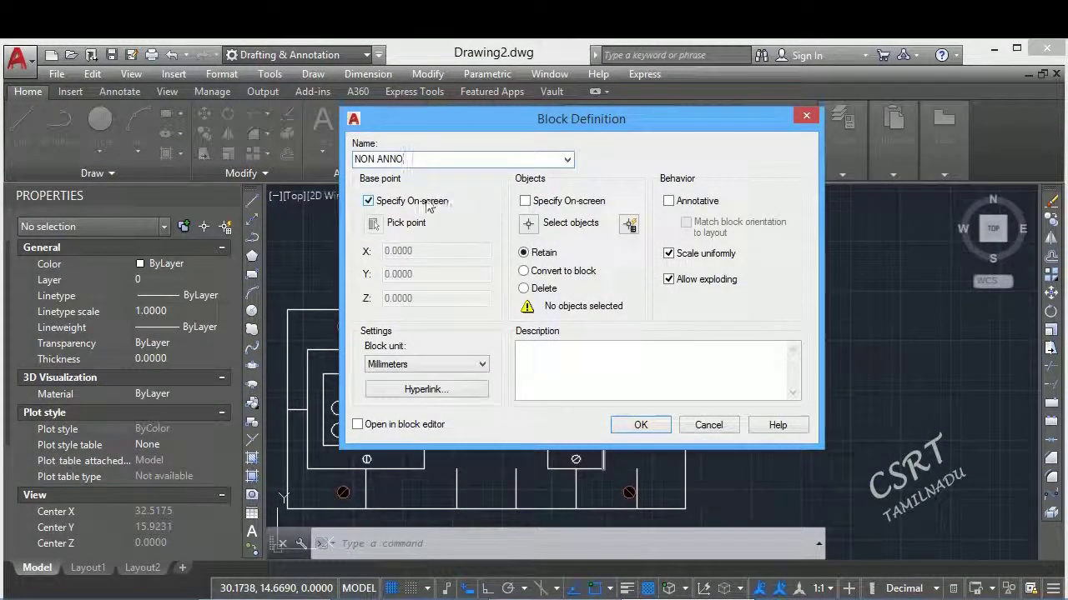
click(539, 229)
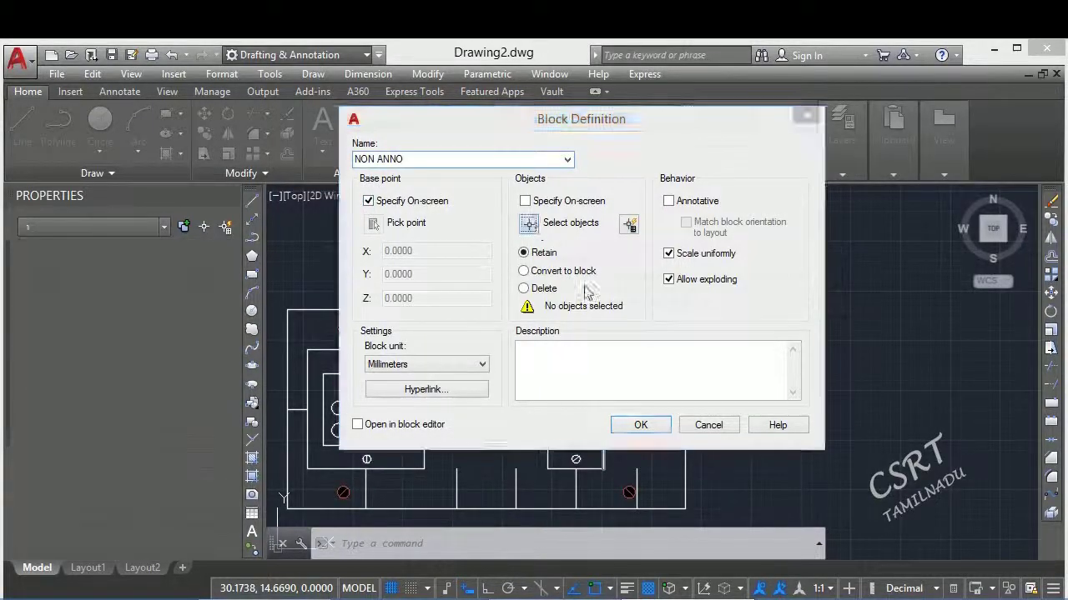
click(523, 331)
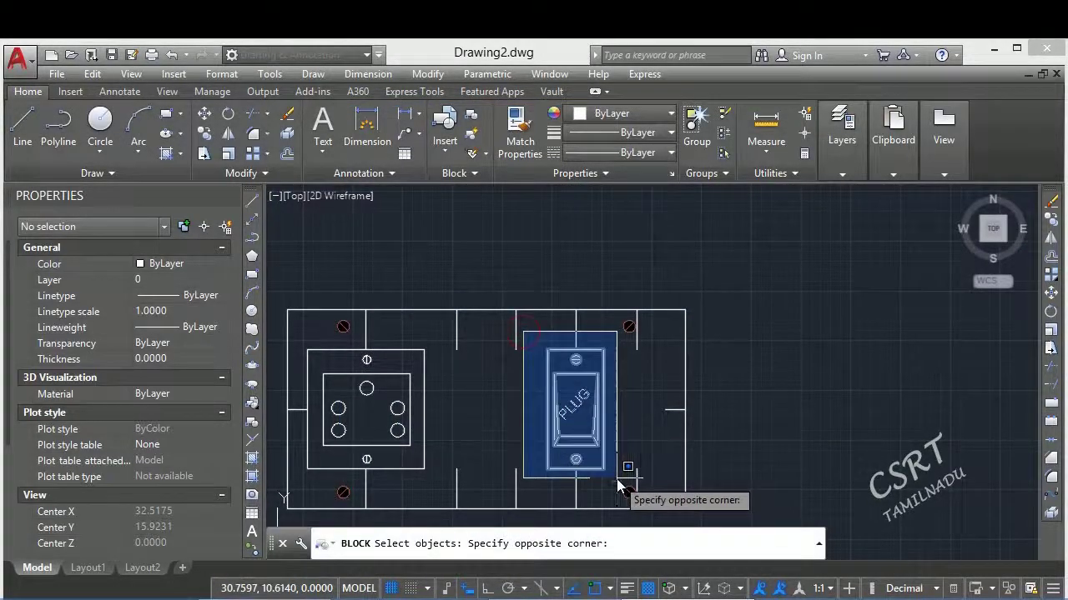
click(624, 466)
key(Return)
click(640, 427)
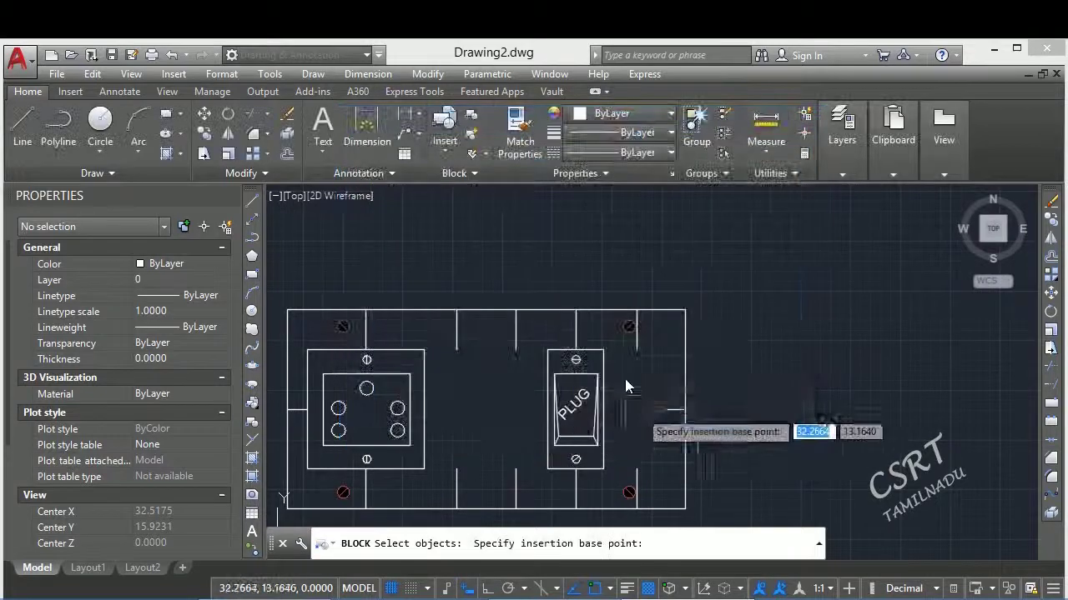
click(578, 356)
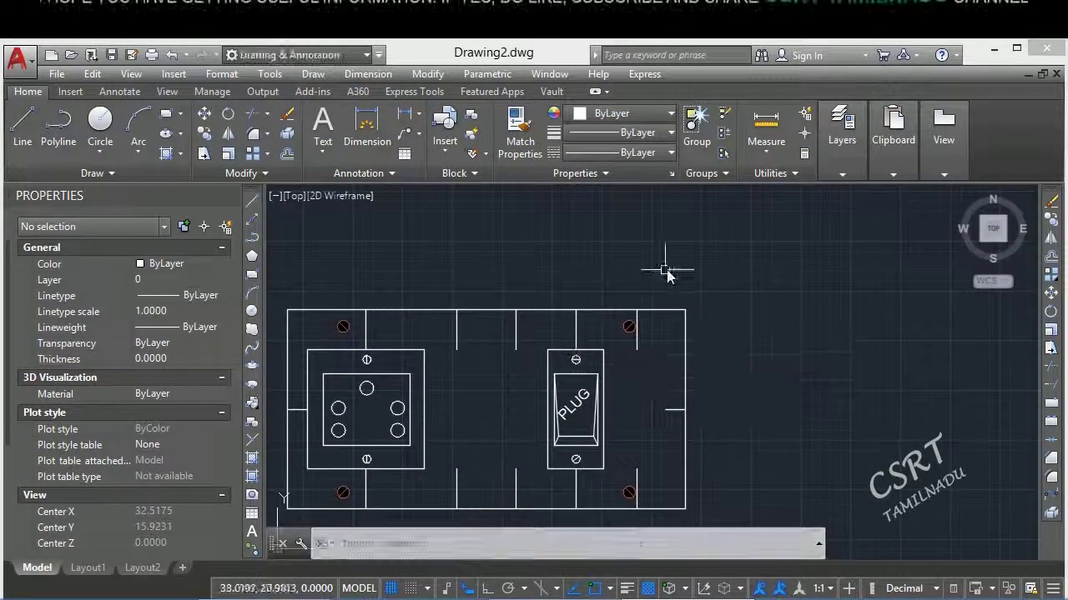
Insert NON ANNO right of the ANNO plug at 37.6563, 33.3663.
scroll(660, 305, down, 2)
scroll(572, 429, up, 3)
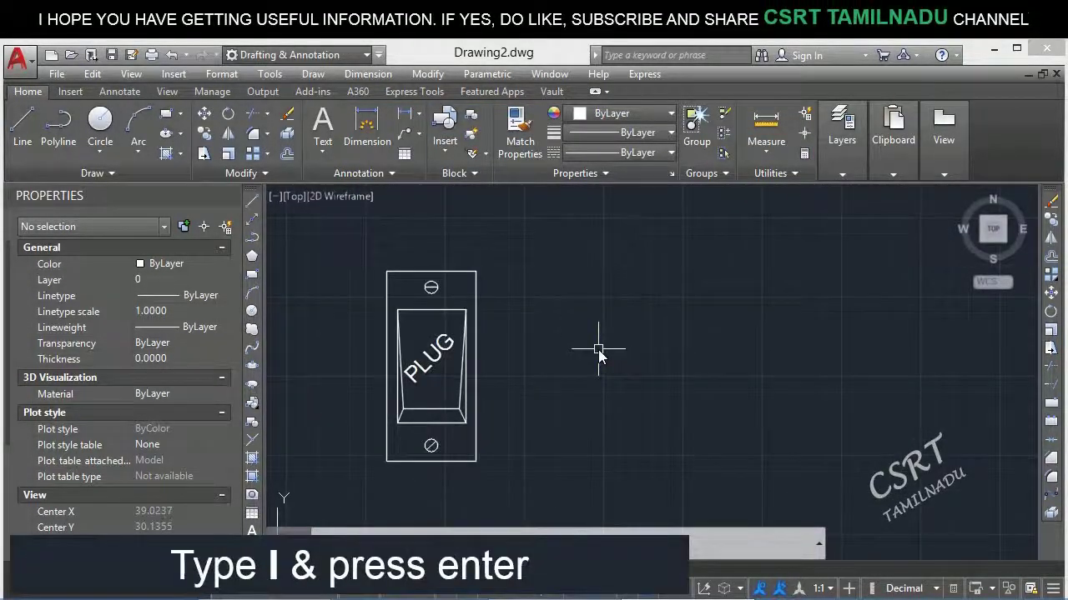
key(Return)
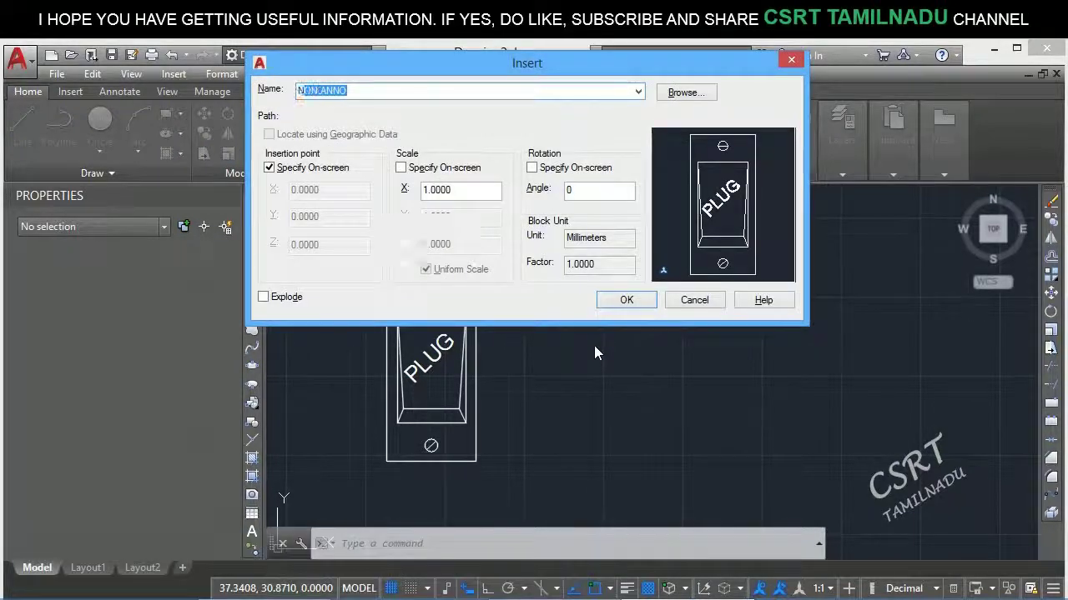
click(638, 302)
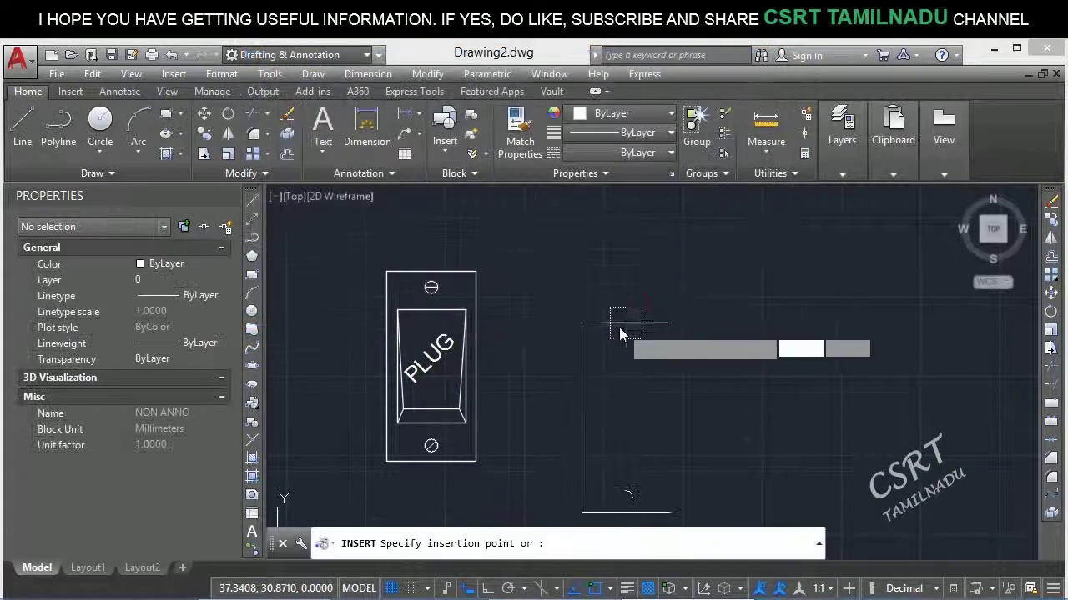
click(608, 273)
Select the left and right plugs in turn to compare their properties.
click(522, 326)
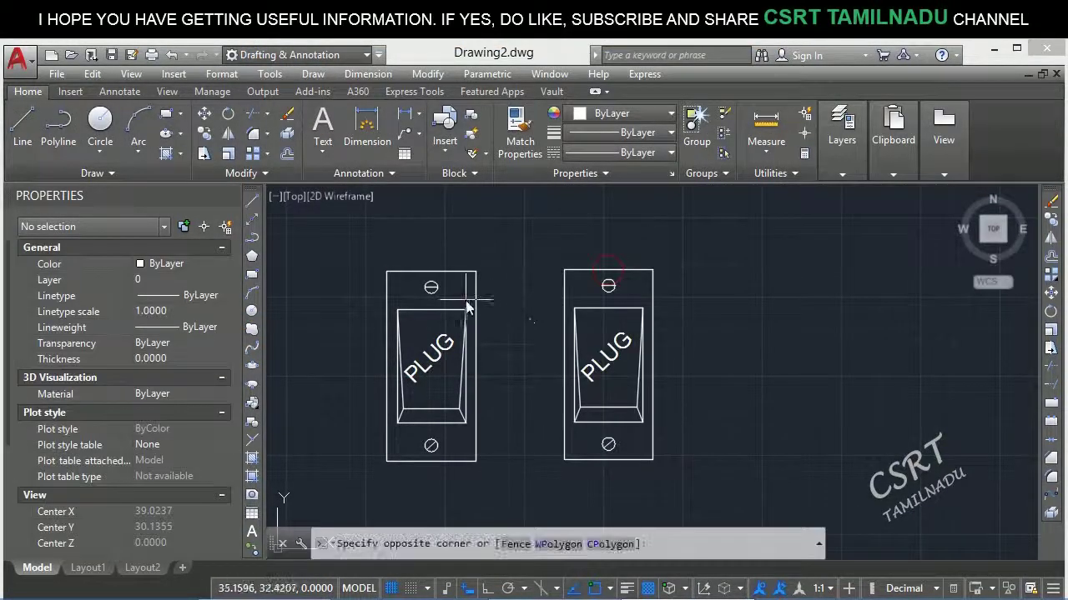
click(374, 336)
click(659, 348)
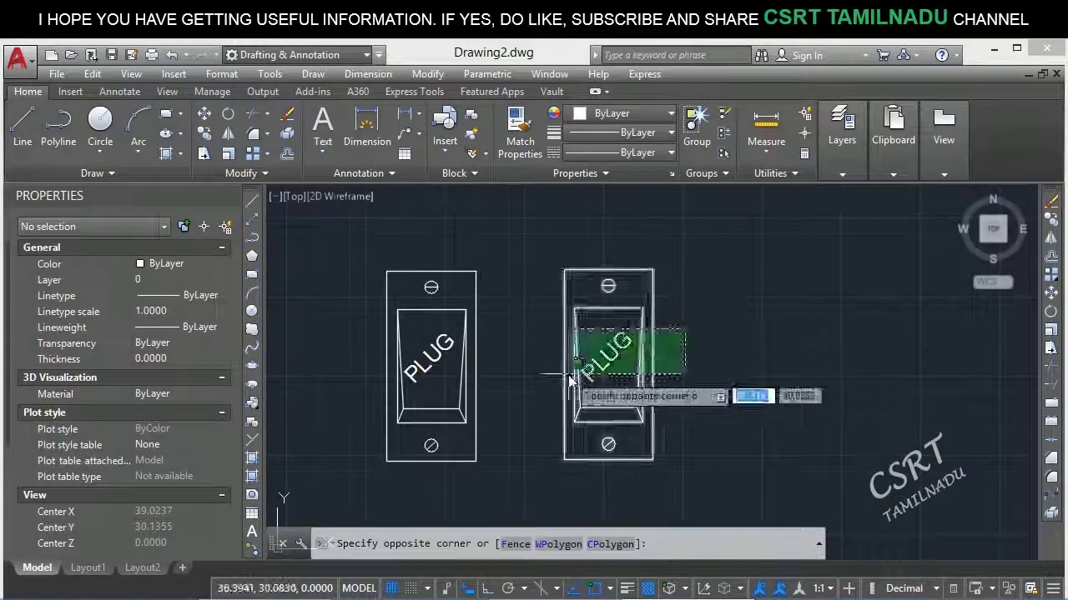
click(560, 371)
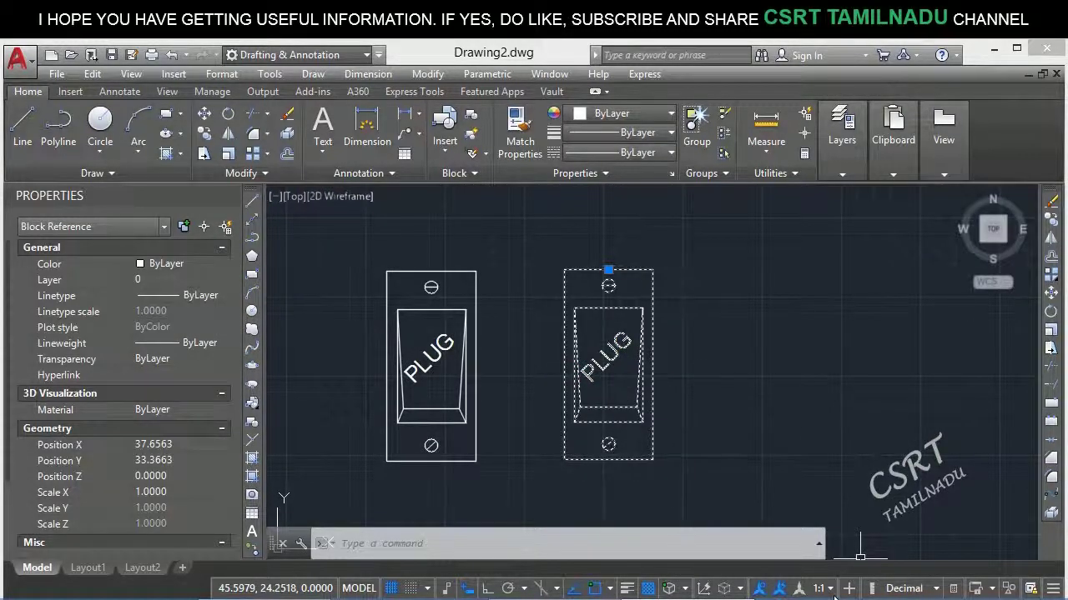
key(Escape)
click(829, 590)
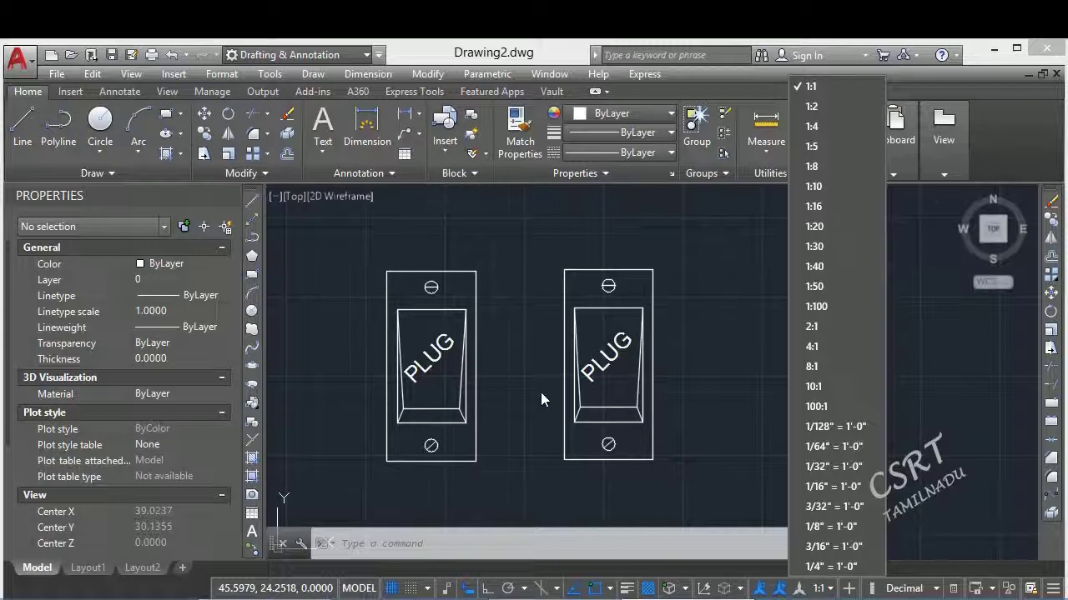
Set the annotation scale to 1:2, then change it to 2:1.
click(822, 102)
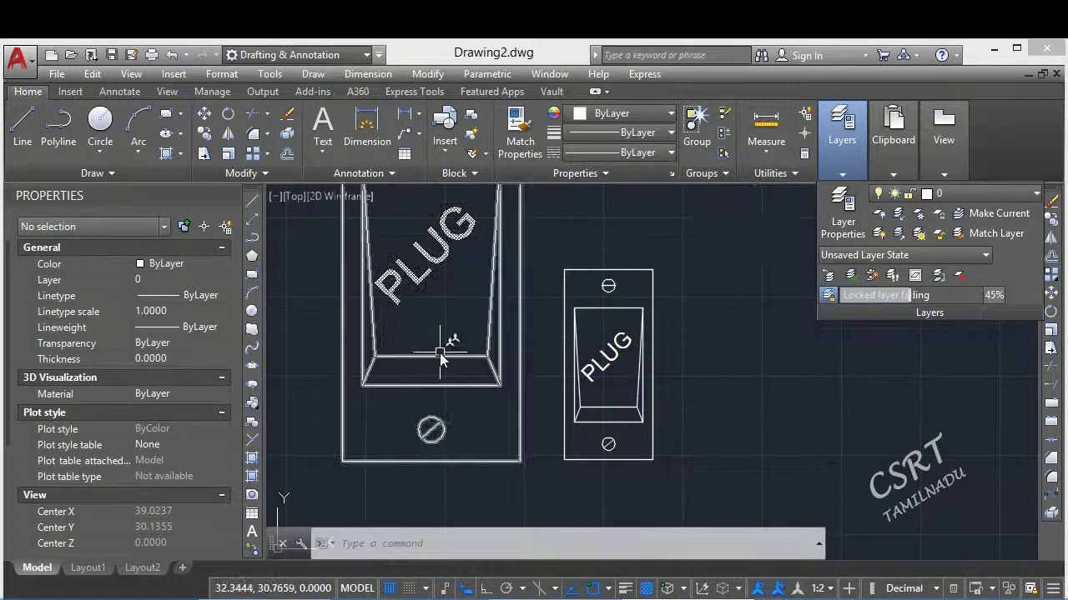
scroll(442, 359, down, 2)
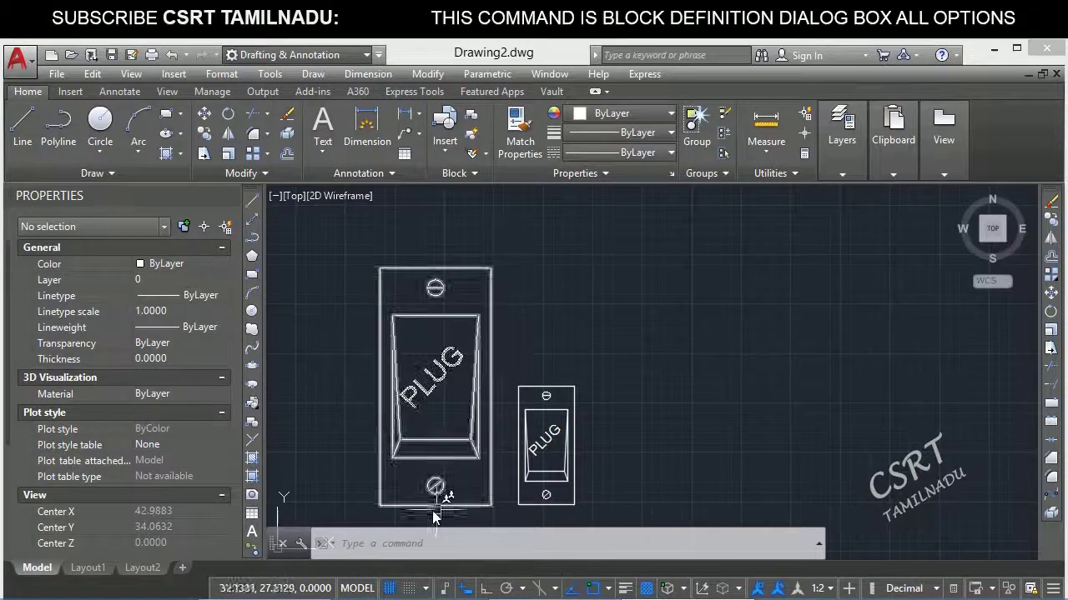
click(832, 590)
click(827, 331)
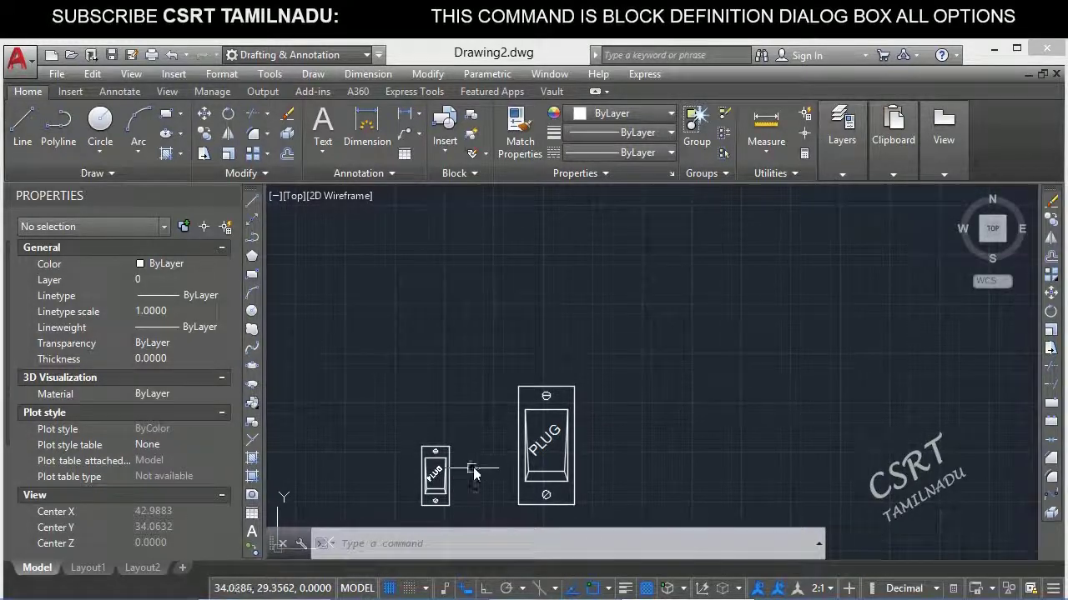
Compare the shrunken annotative plug with the NON ANNO plug, then start a new block with B.
click(436, 475)
click(574, 482)
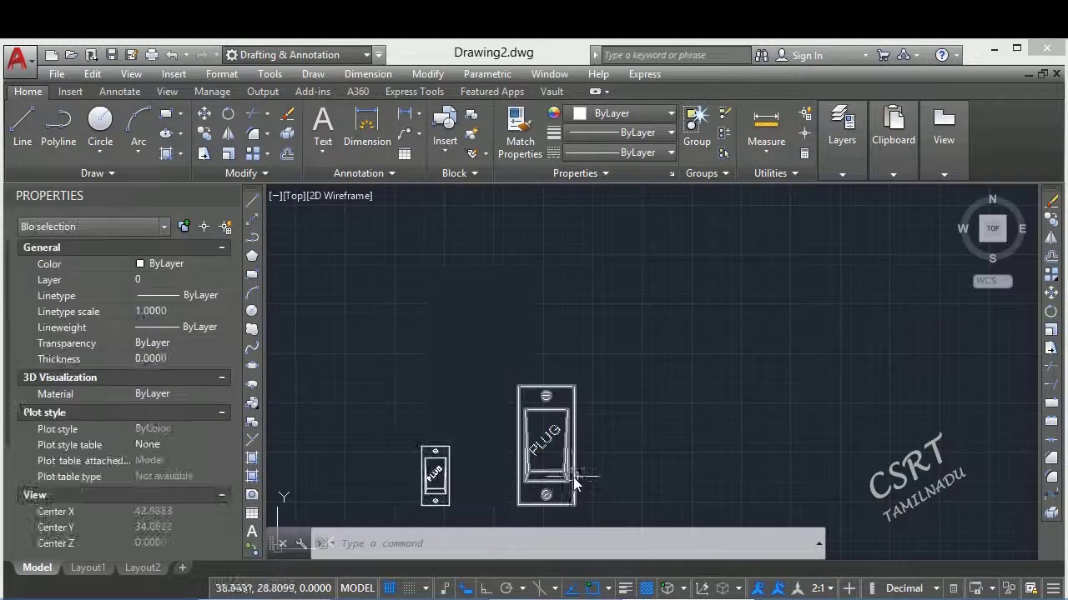
click(597, 453)
click(517, 420)
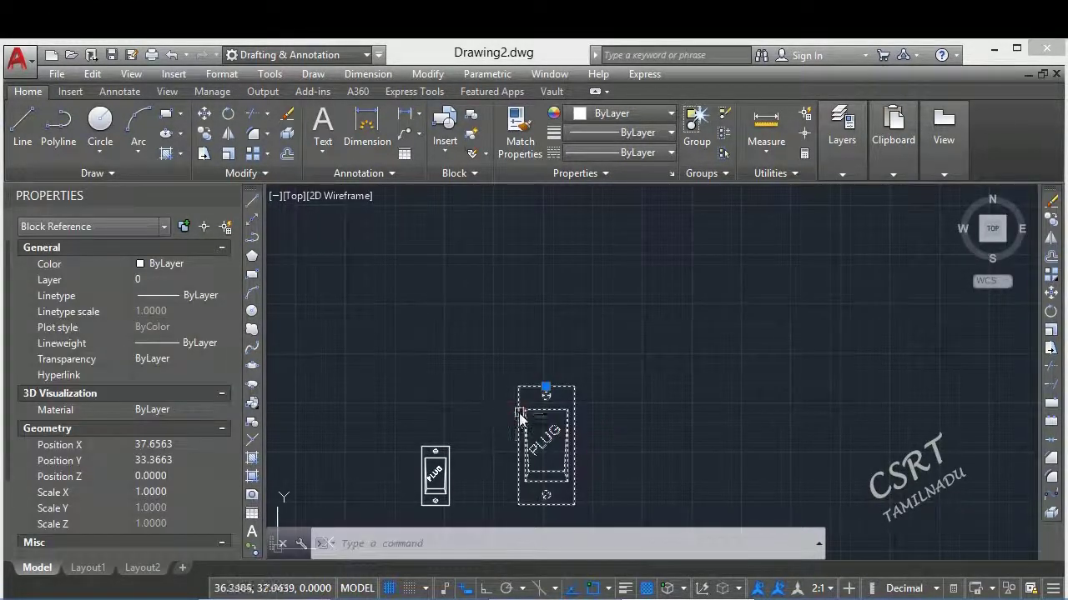
text(b)
key(Return)
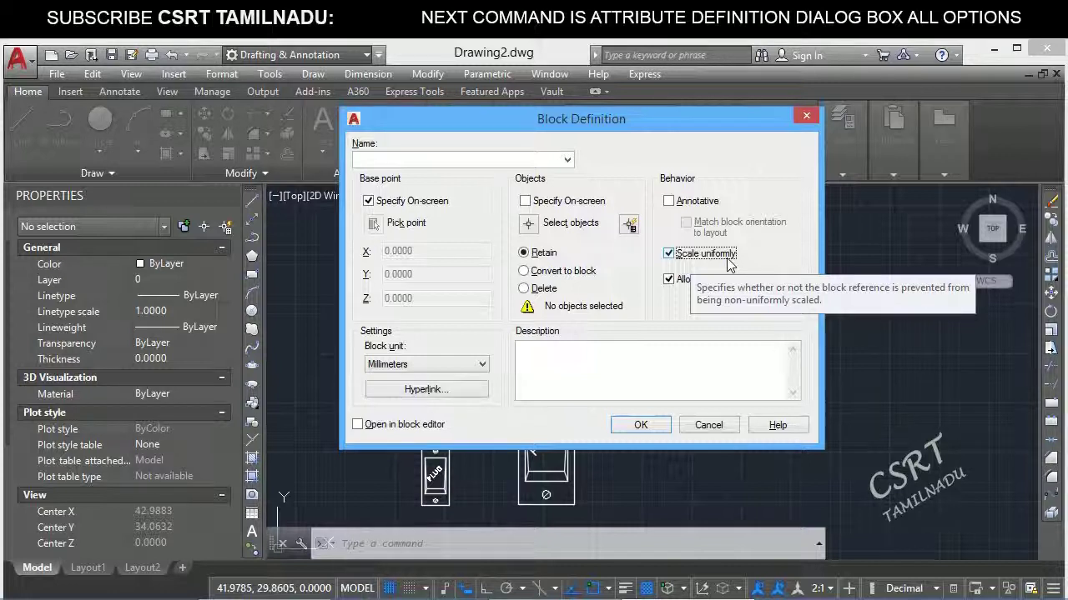
Define the SW UNIFORM block from the PLUG switch, with uniform scaling on and the base point on the switch.
click(690, 257)
click(680, 264)
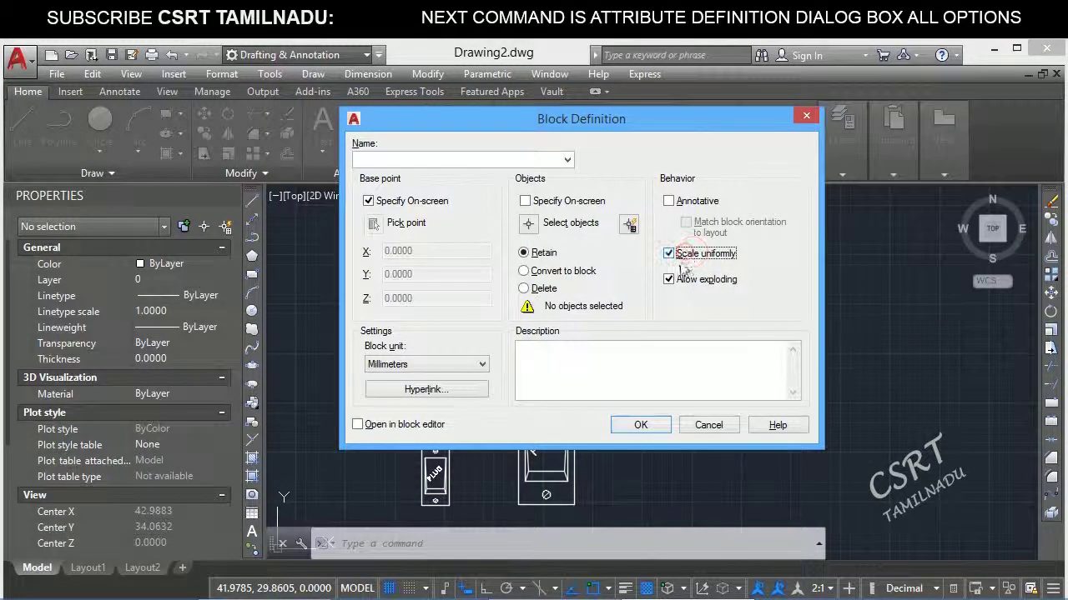
click(416, 160)
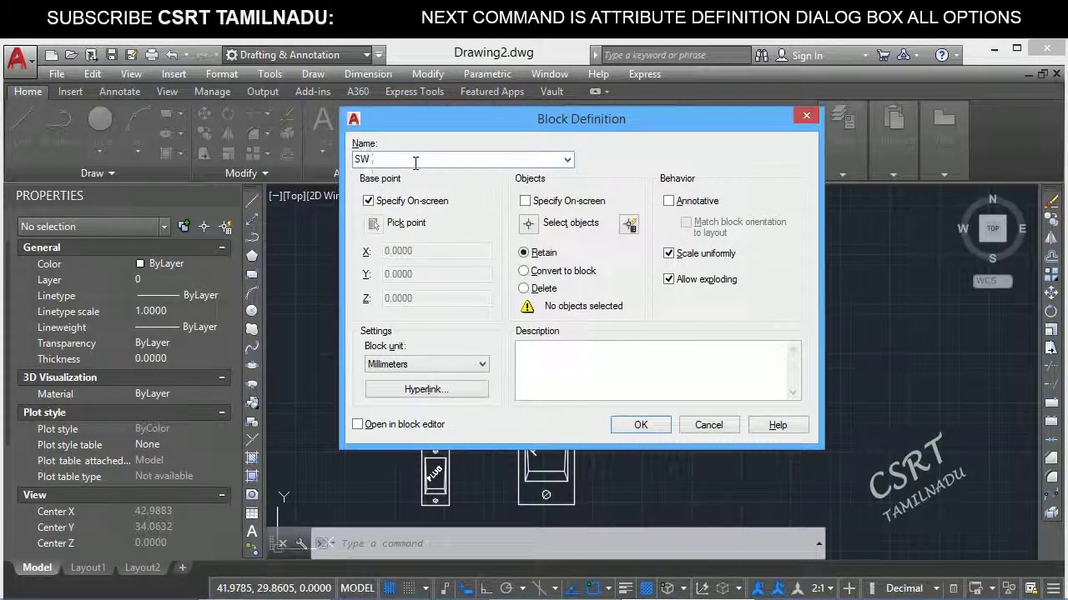
text(SW UNIFORM)
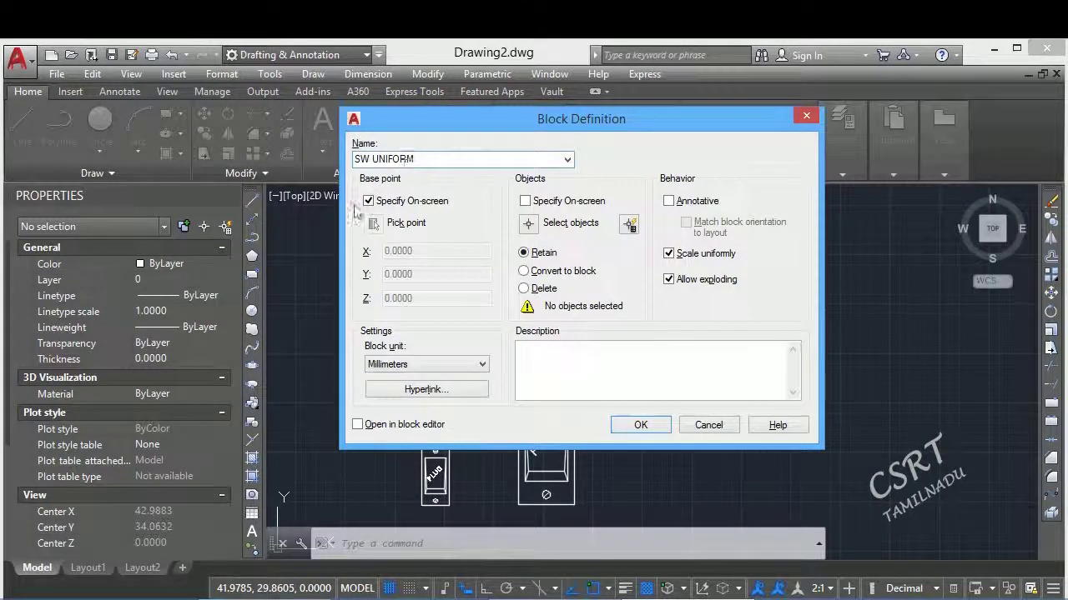
click(530, 224)
middle_drag(536, 393, 518, 367)
scroll(505, 371, down, 2)
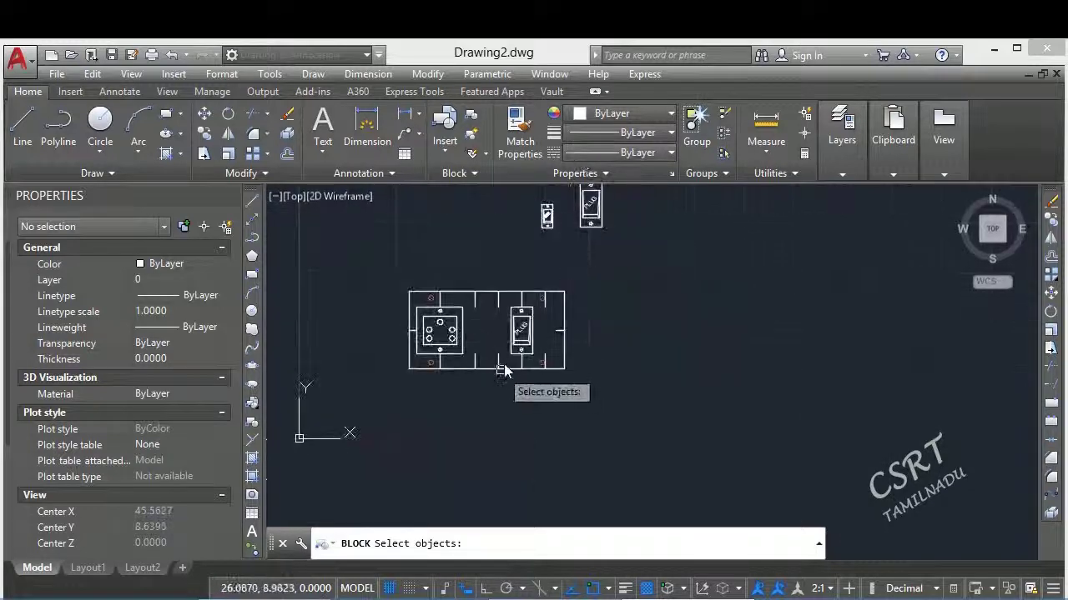
scroll(505, 371, up, 3)
click(495, 226)
click(594, 358)
key(Return)
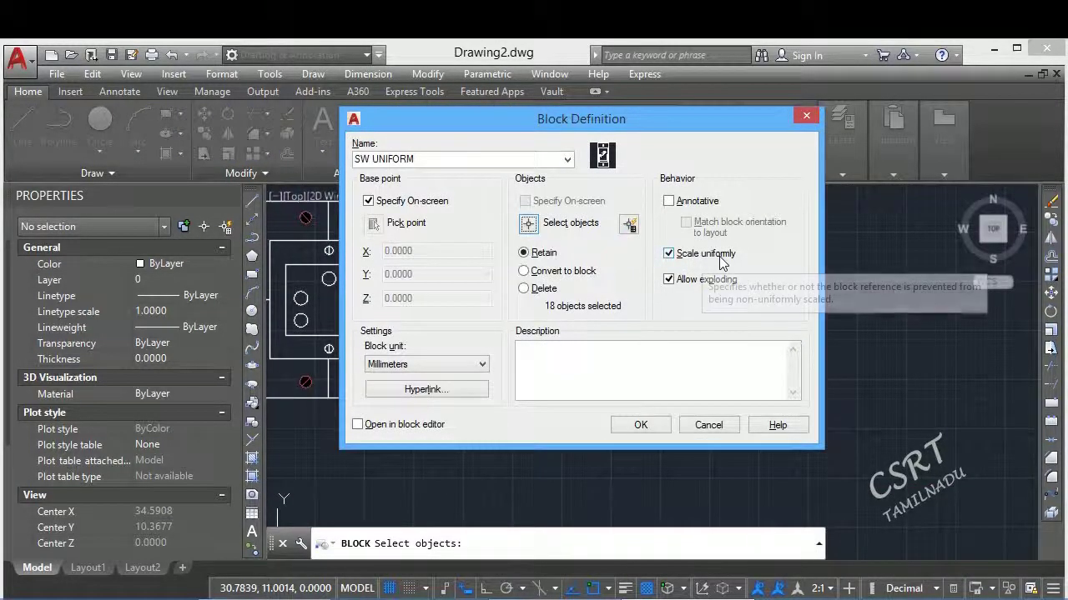
click(639, 425)
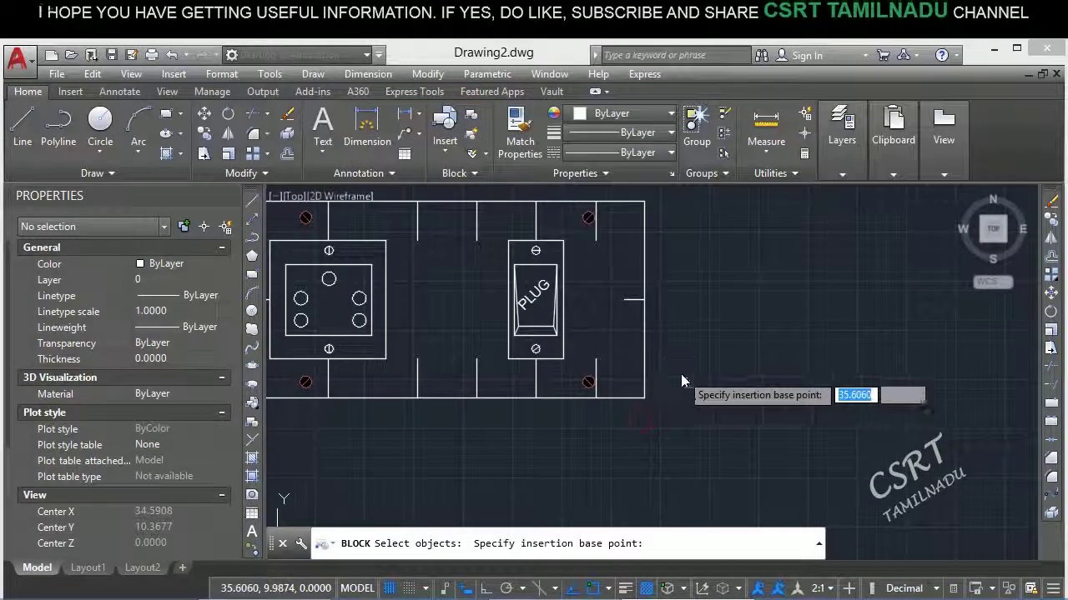
click(536, 367)
scroll(556, 406, up, 2)
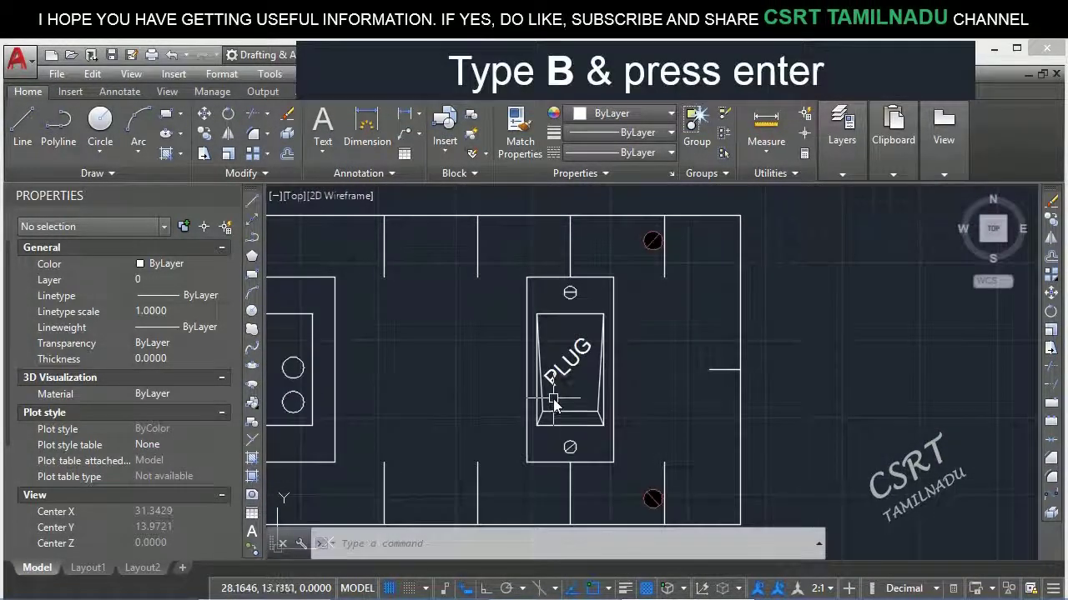
Define a second block, SW UN, from the plug with uniform scaling off and an on-screen base point.
text(b)
key(Return)
text(SW UN)
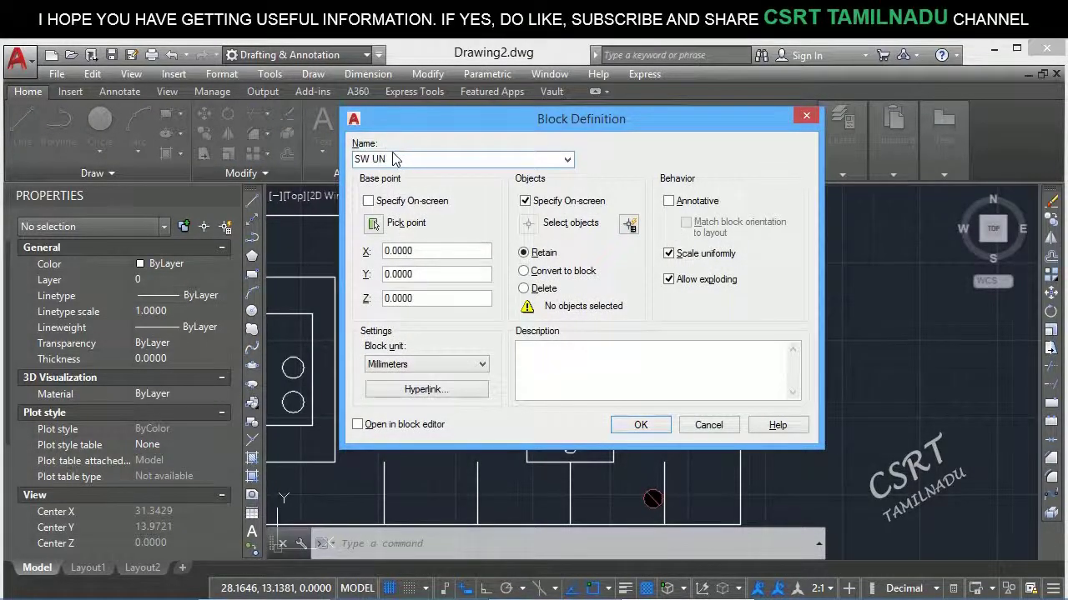
click(374, 224)
click(582, 385)
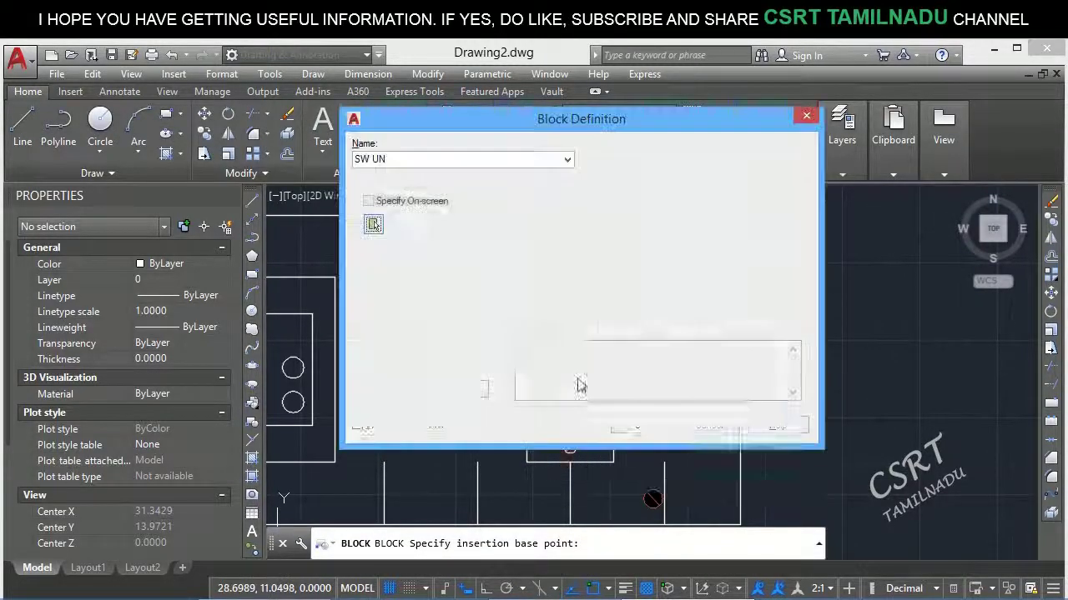
click(668, 254)
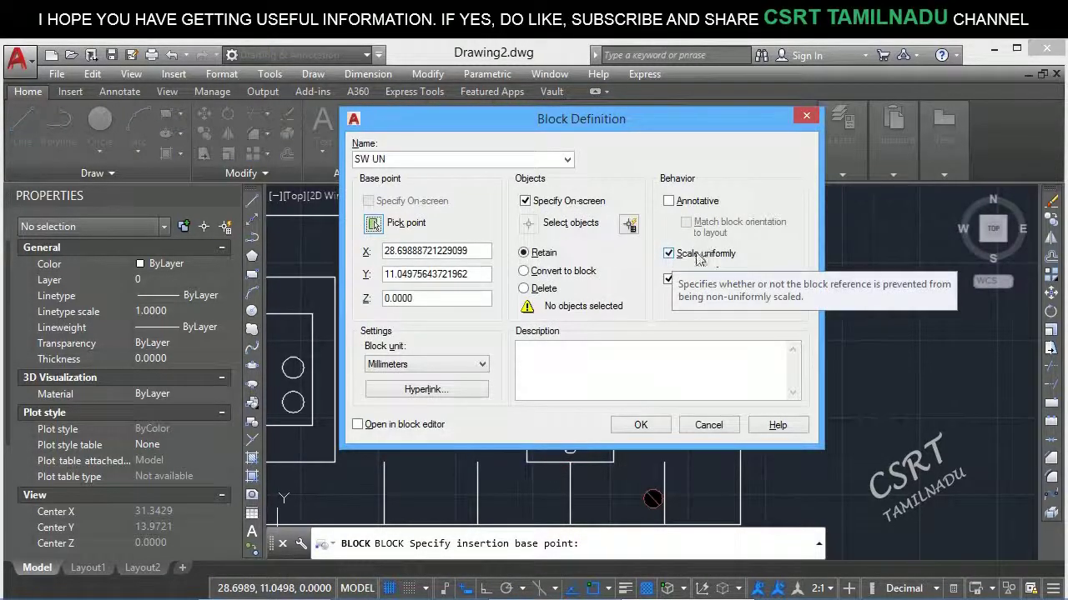
click(673, 256)
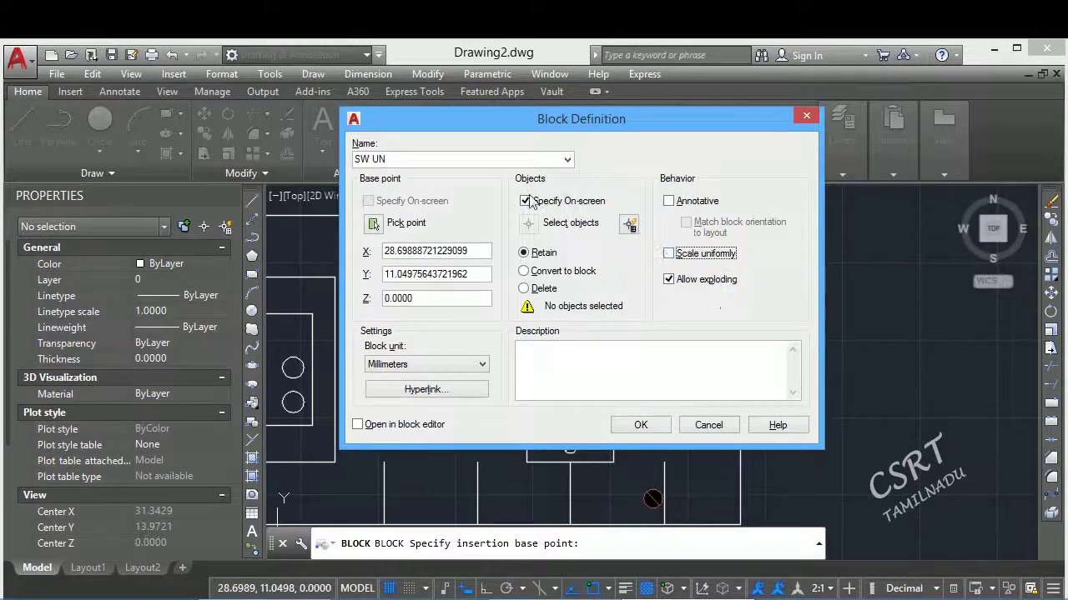
click(635, 424)
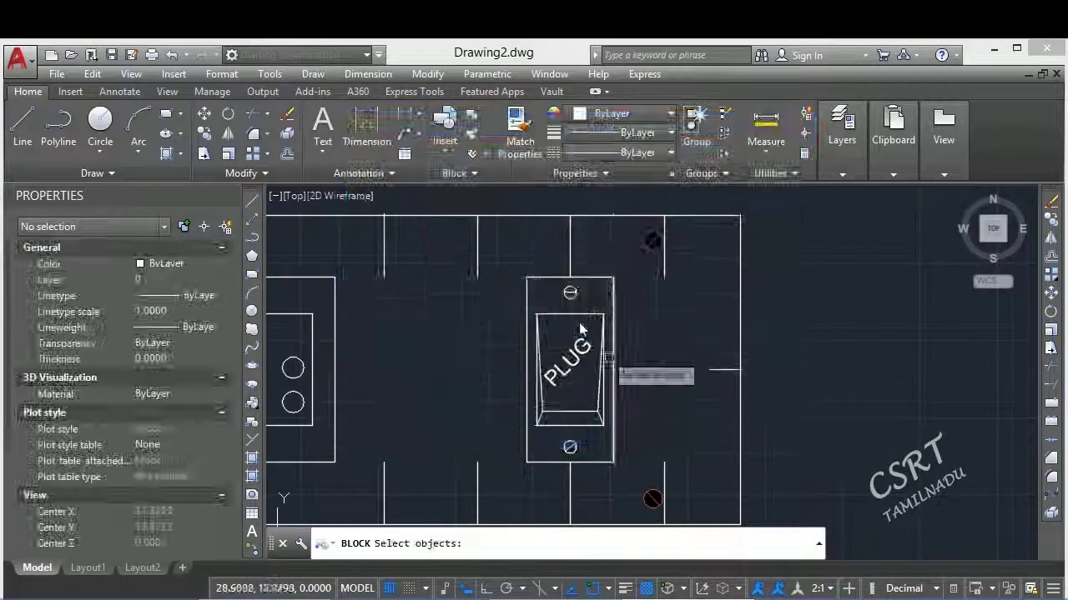
click(515, 264)
click(634, 476)
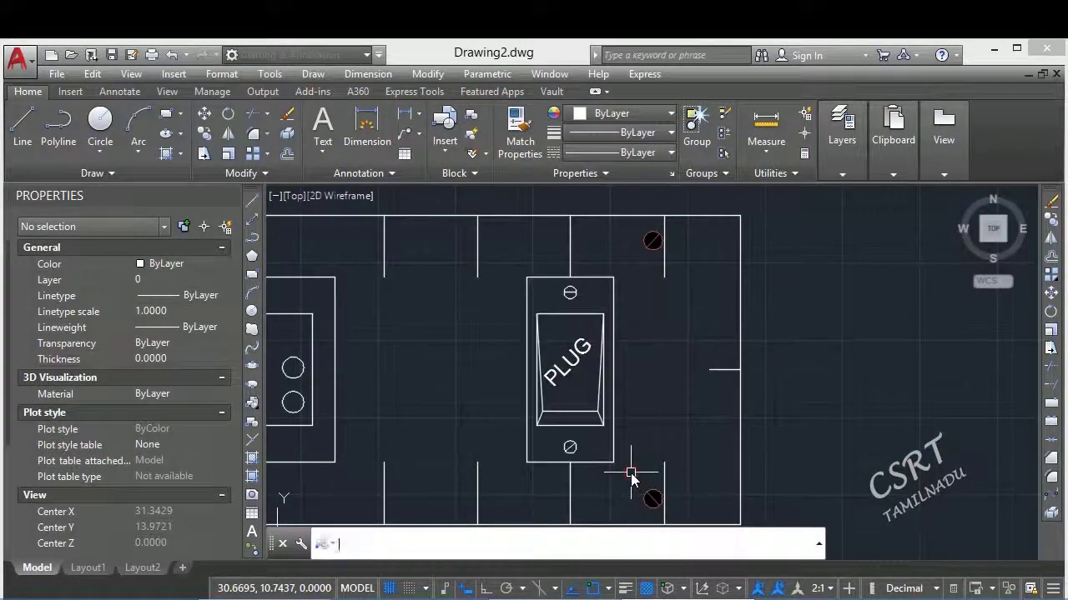
key(Return)
scroll(630, 442, down, 5)
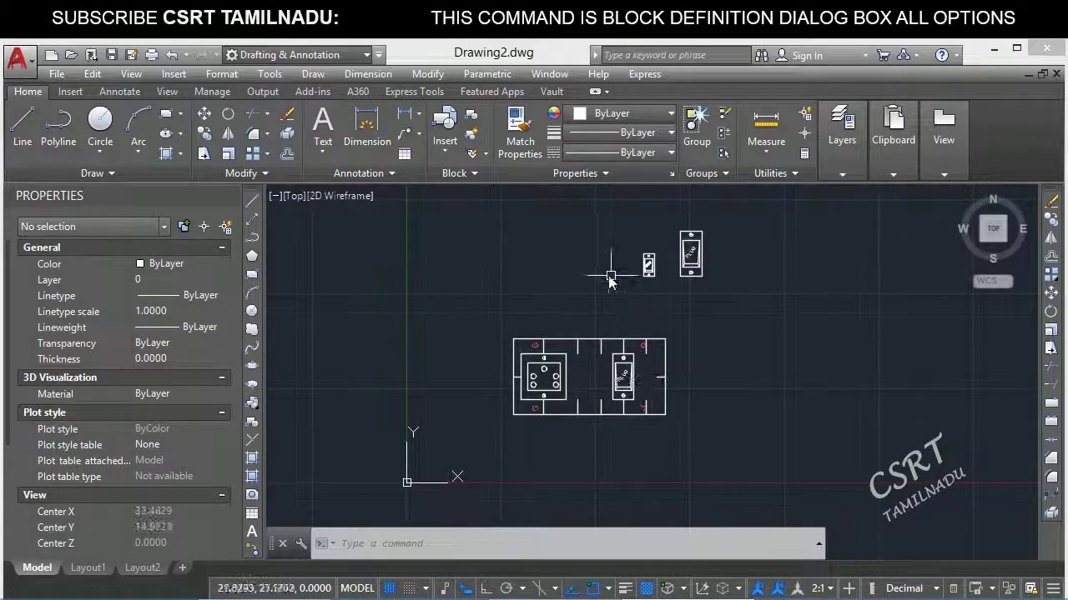
scroll(615, 274, up, 3)
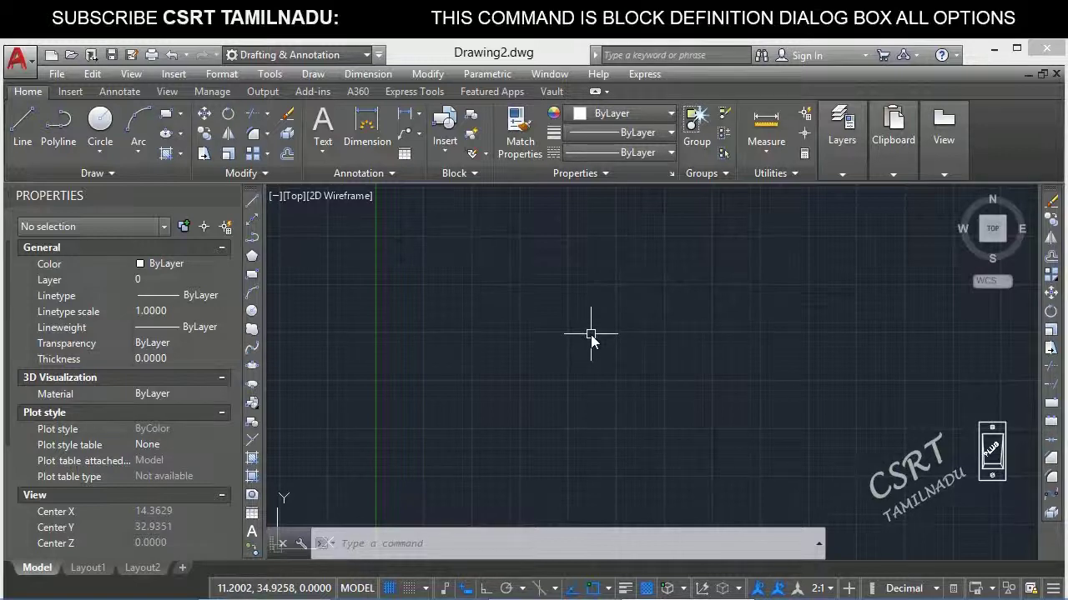
Insert the SW UNIFORM plug block at a uniform scale of 3 and place it in the drawing.
text(i)
key(Return)
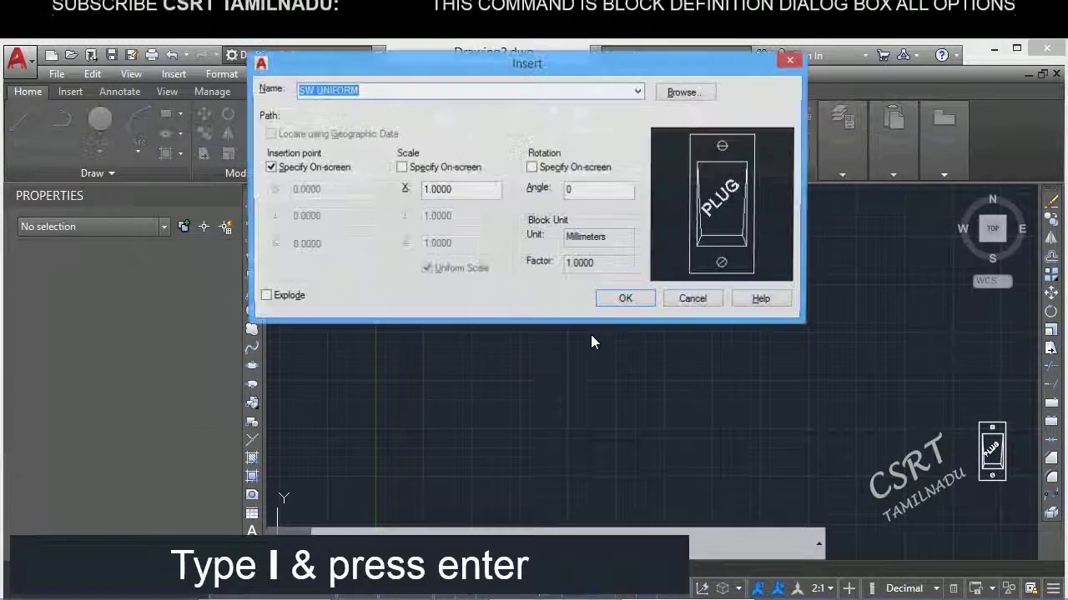
click(316, 90)
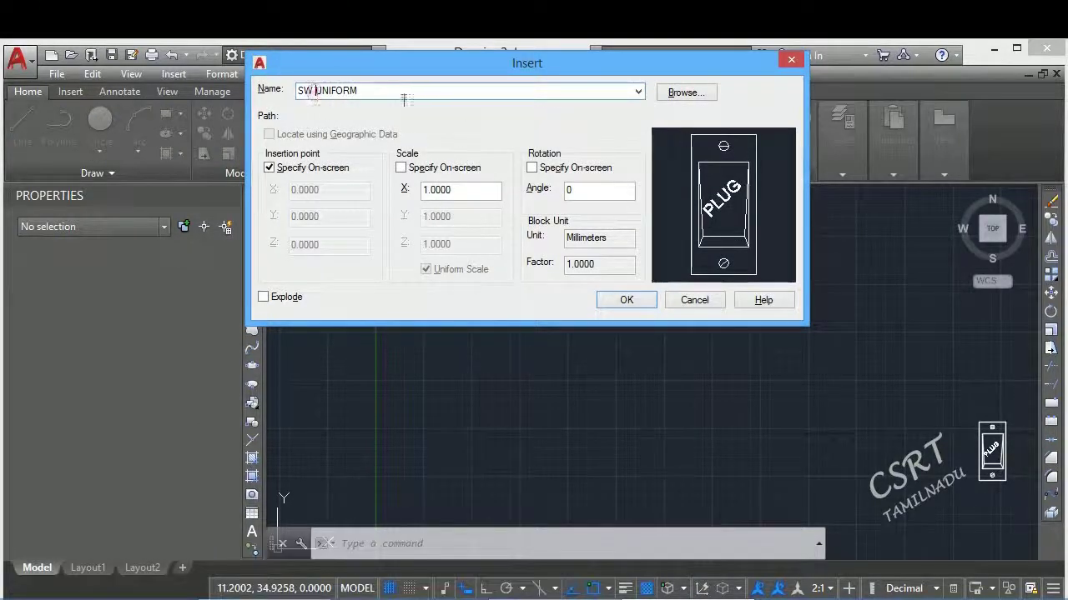
click(447, 191)
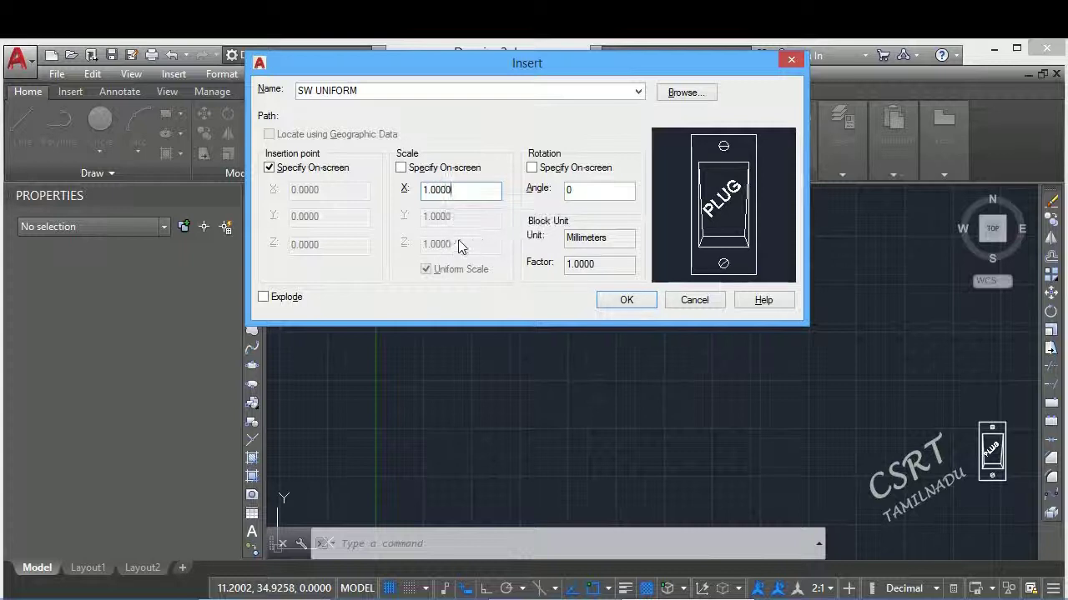
double_click(454, 189)
text(3)
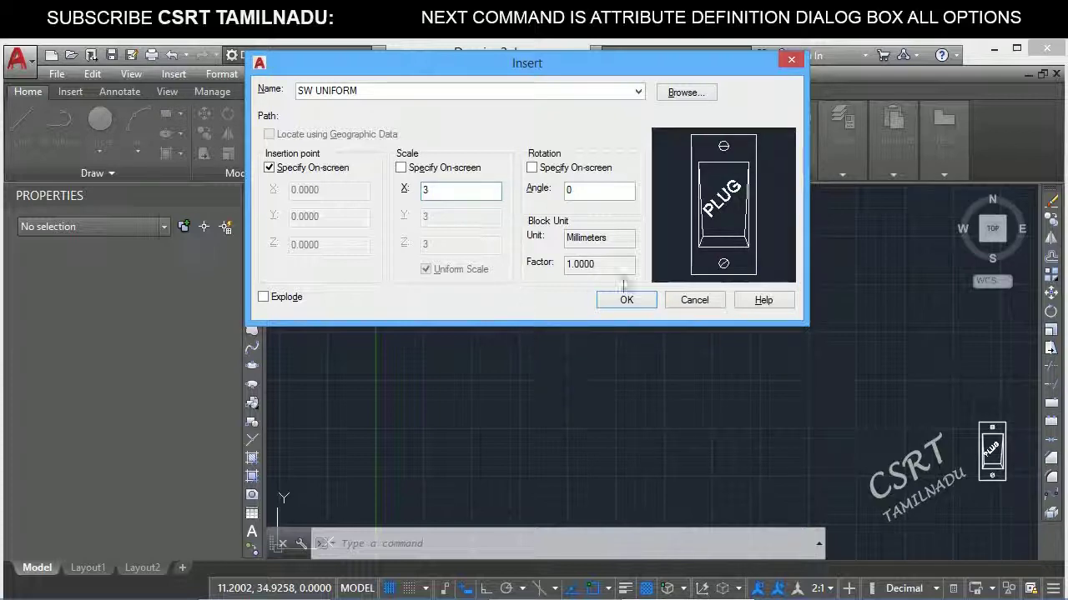
click(625, 301)
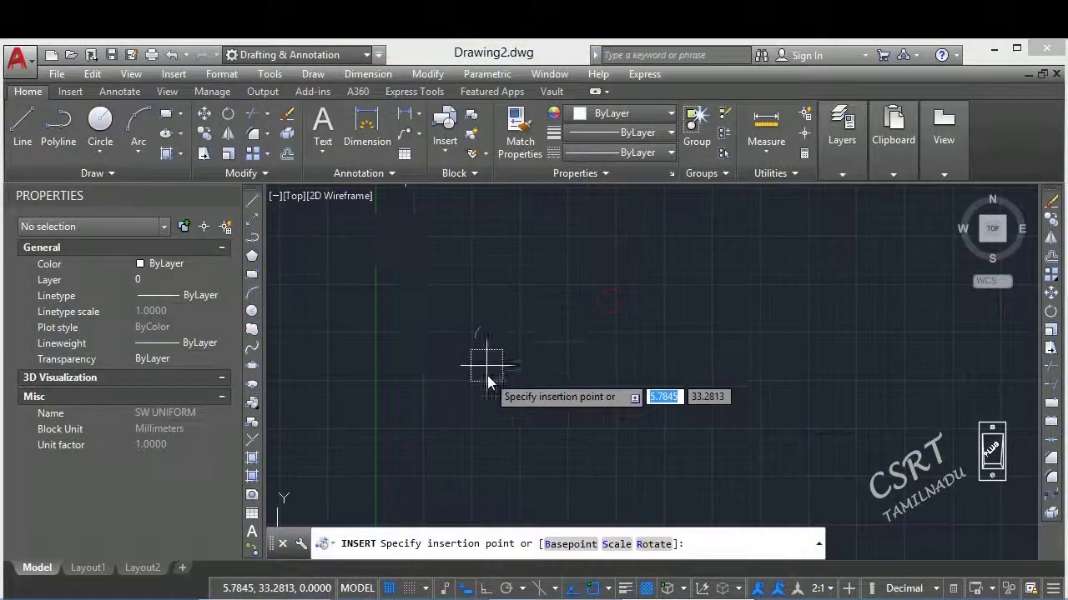
click(495, 414)
scroll(489, 406, down, 3)
scroll(691, 298, up, 3)
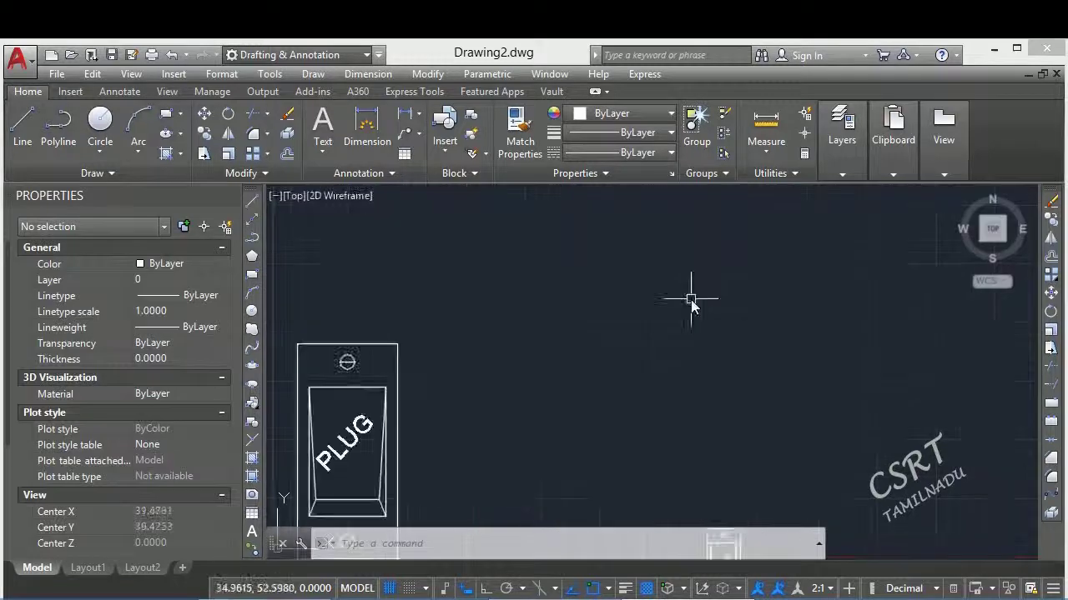
Cancel the new block definition and begin inserting the SW UN block.
text(b)
key(Return)
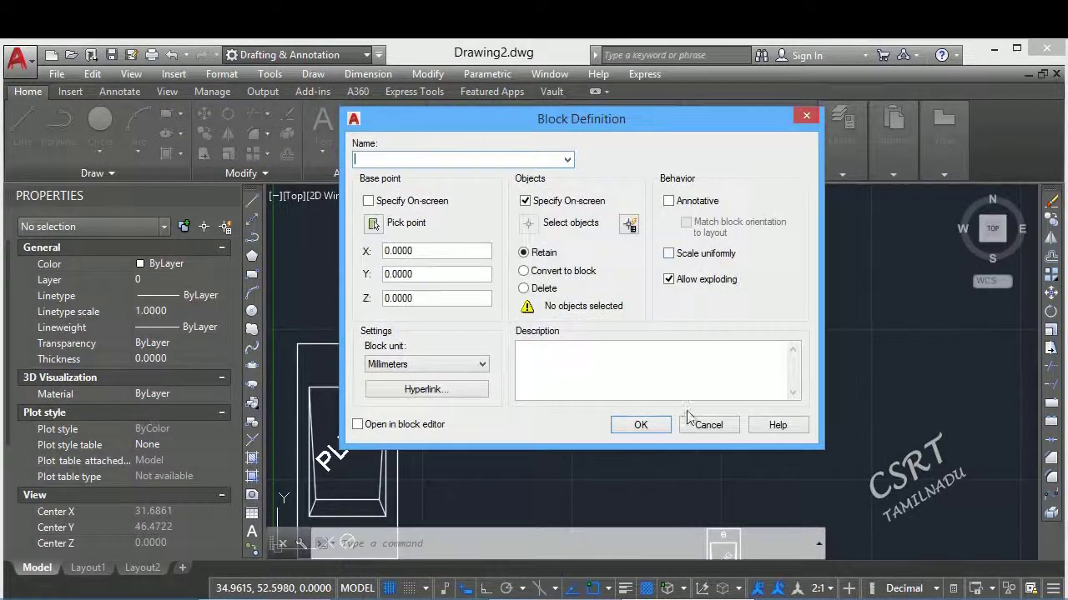
click(705, 425)
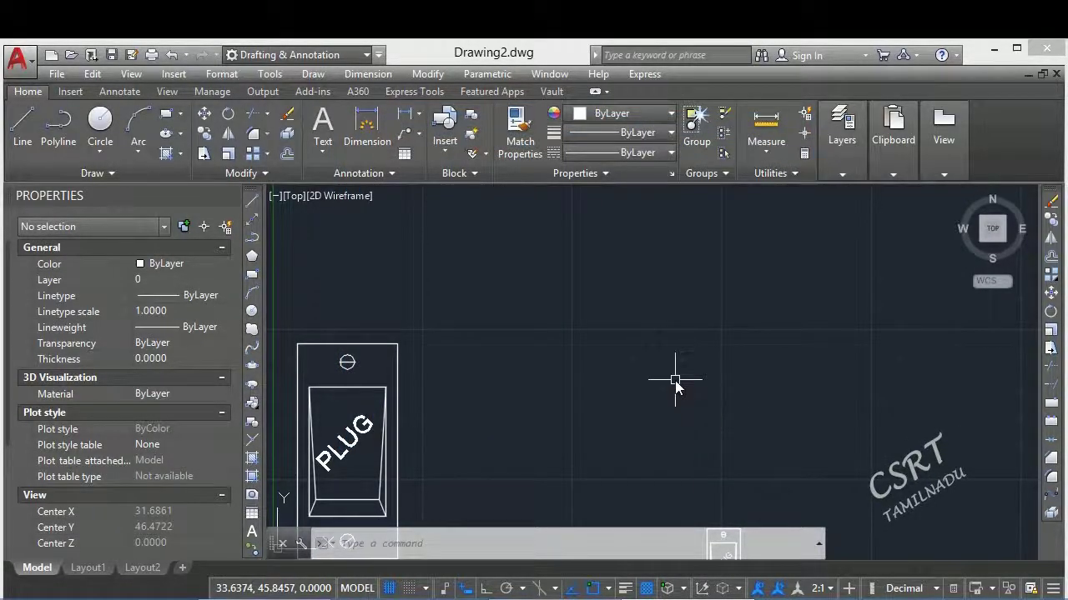
text(i)
key(Return)
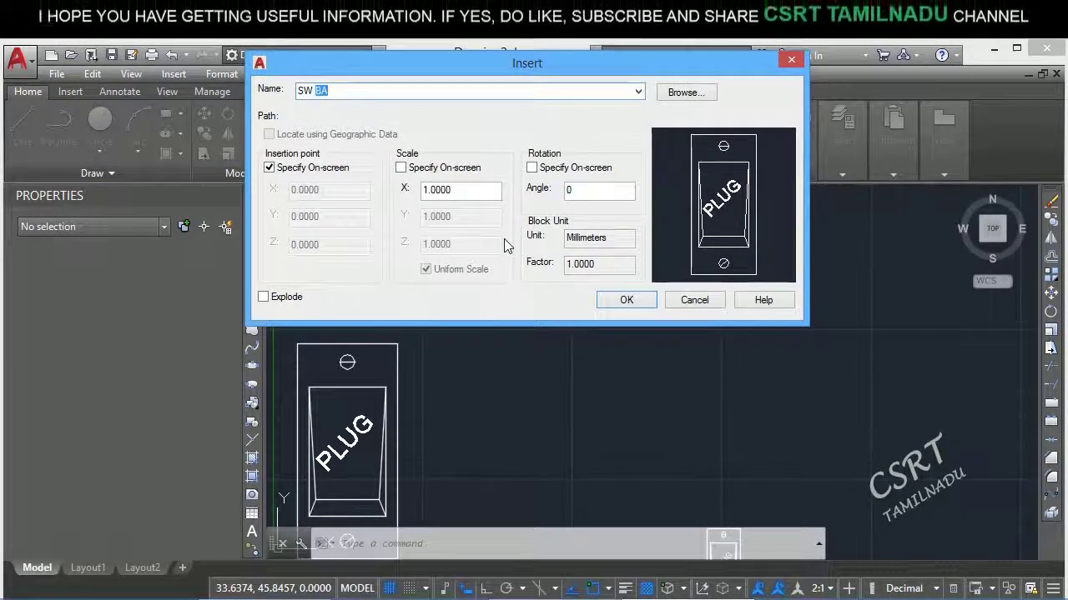
text(SW UN)
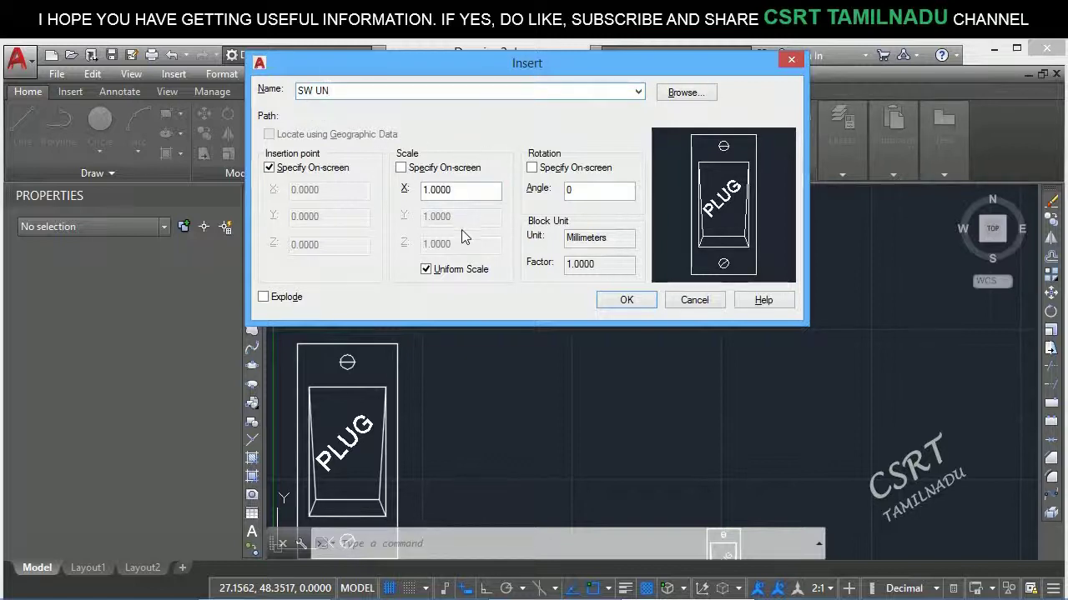
Place SW UN with Uniform Scale off at X 0.5 and Y 4, then select it to check the scales.
click(445, 275)
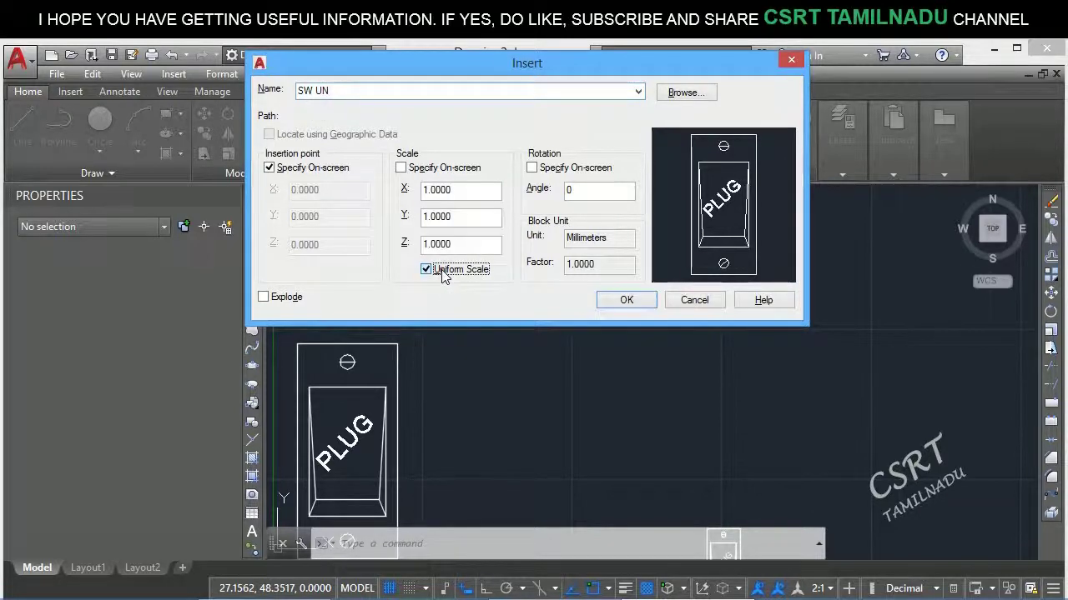
click(445, 271)
click(445, 272)
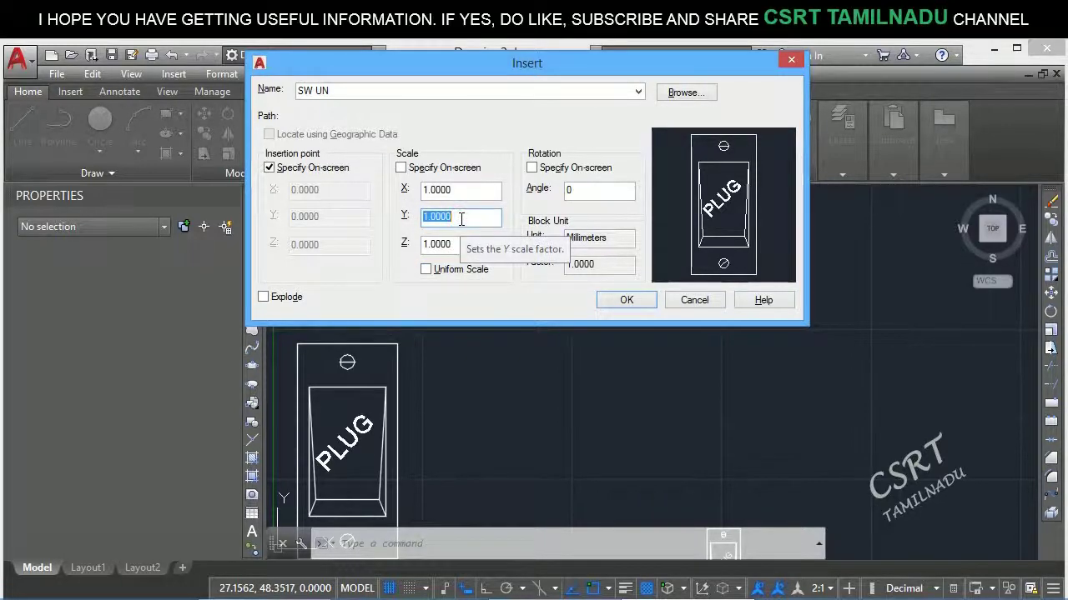
text(4)
double_click(456, 193)
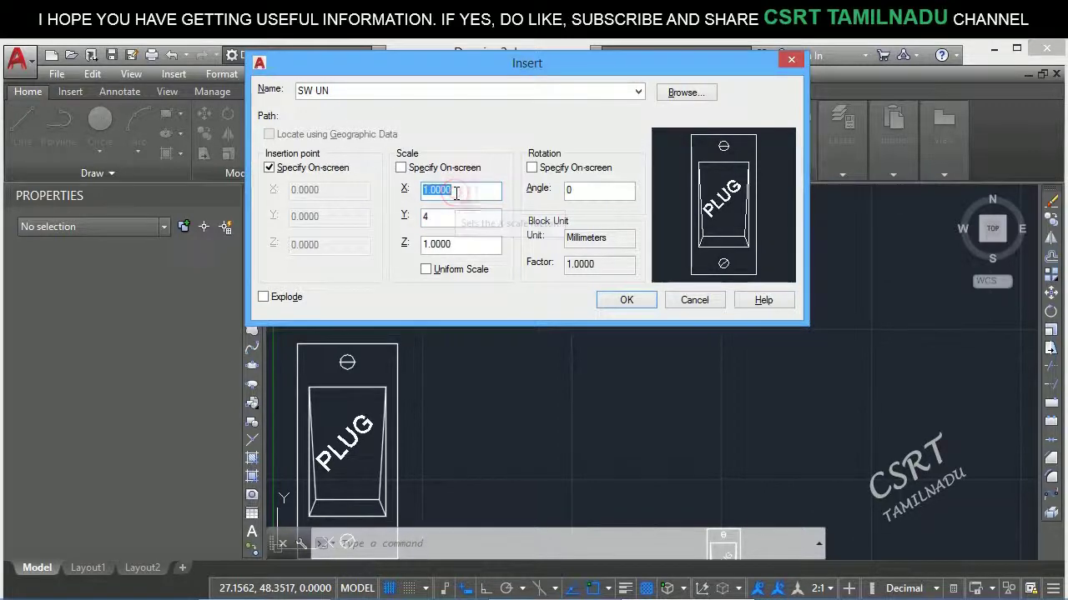
text(0.5)
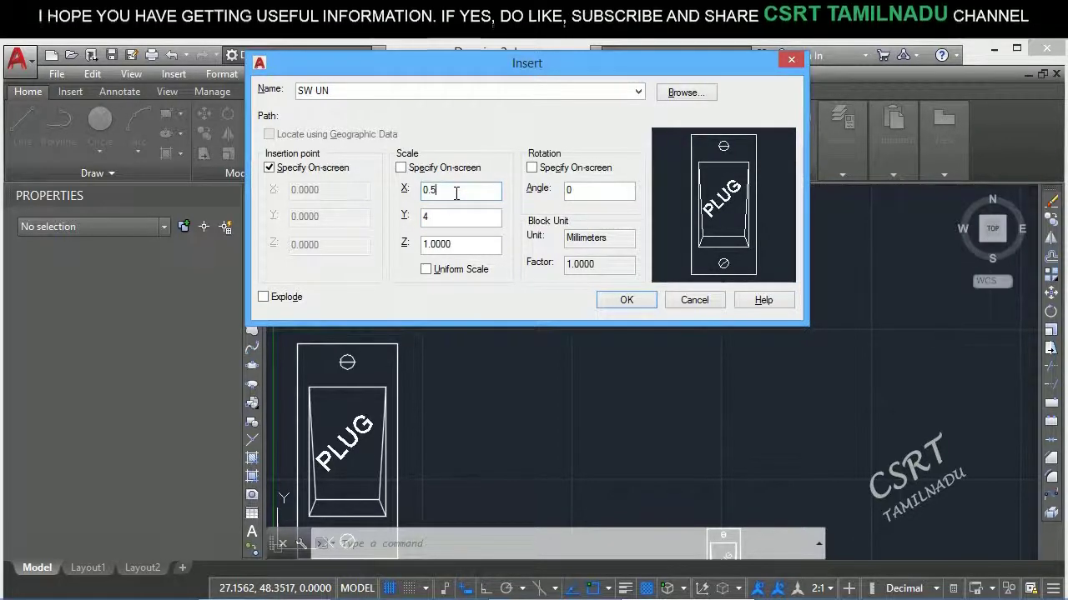
click(622, 304)
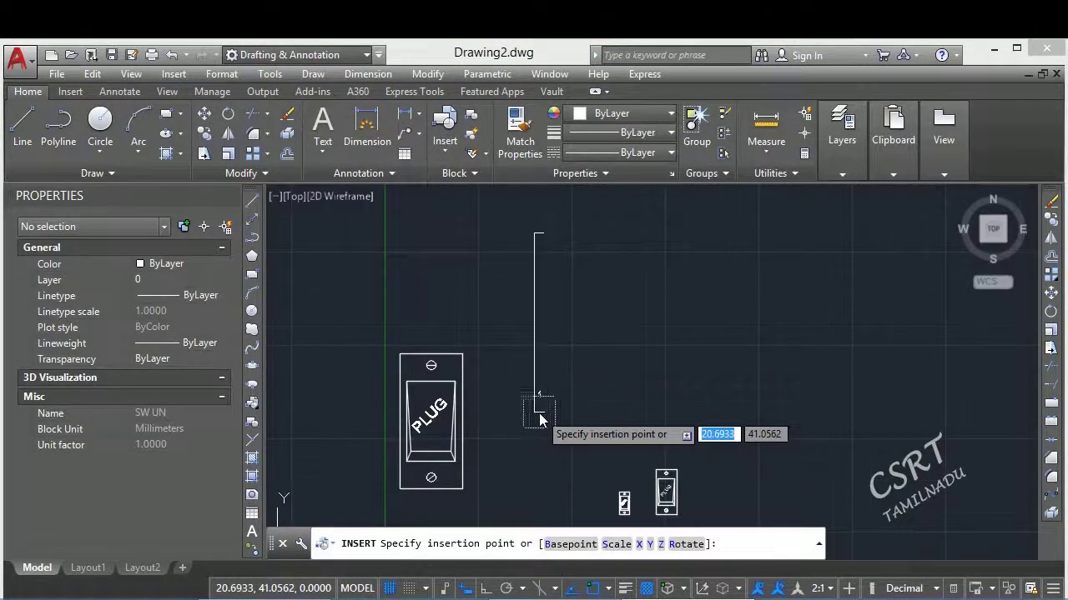
click(539, 420)
scroll(546, 435, up, 3)
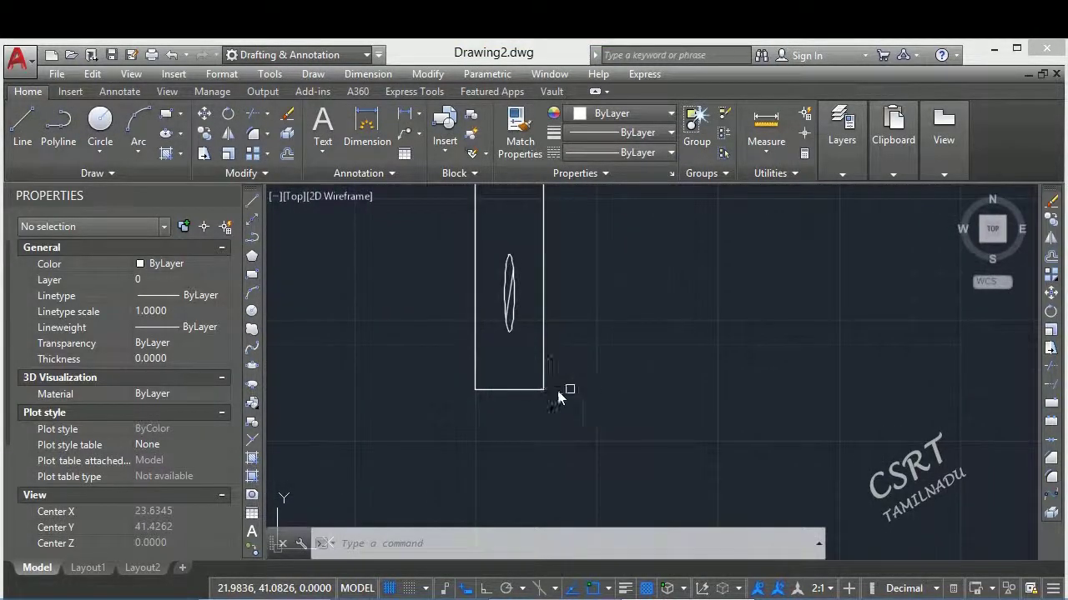
click(524, 392)
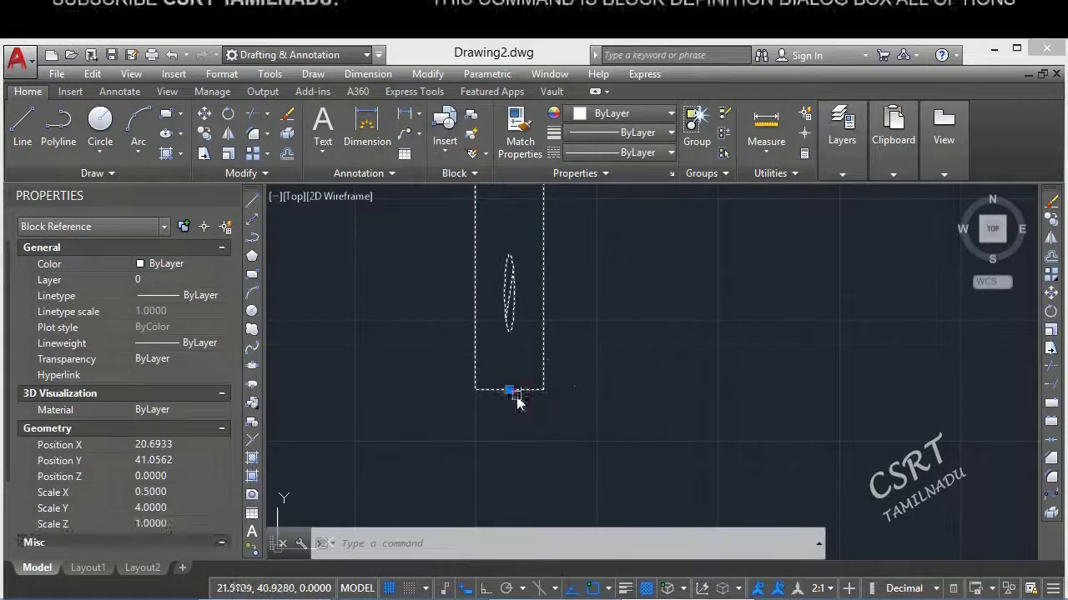
scroll(507, 382, down, 3)
scroll(507, 382, down, 5)
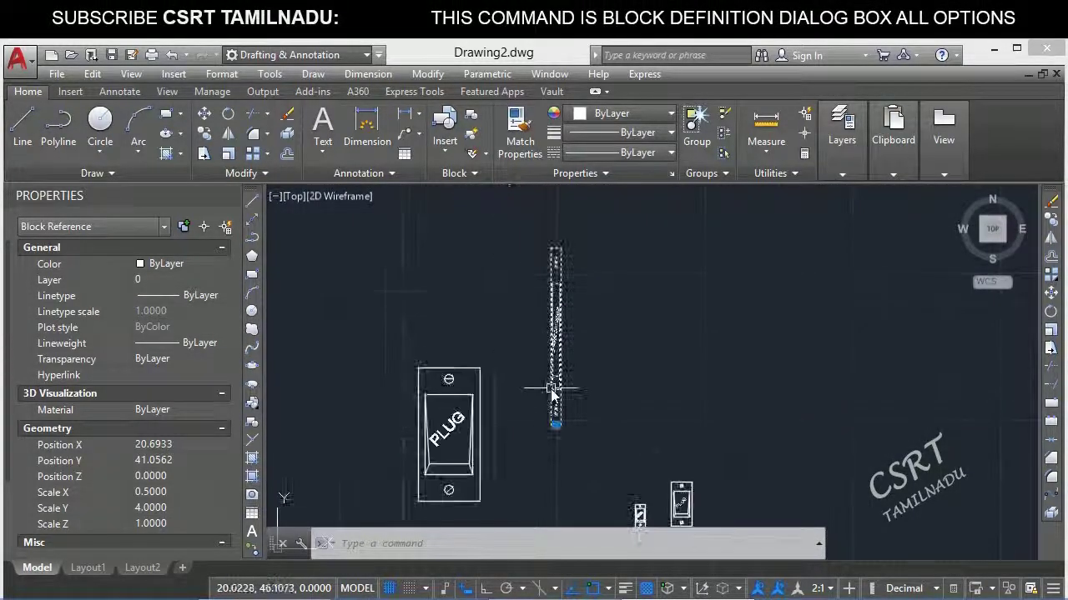
scroll(588, 367, up, 6)
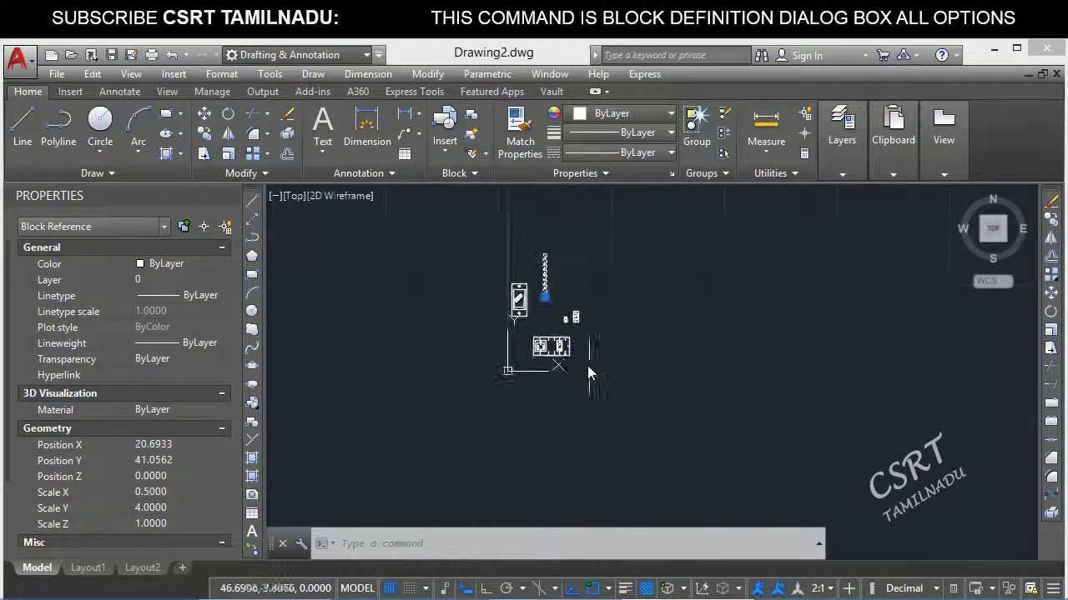
Create the block SW EXP from the 18 plug objects, with exploding allowed and an on-screen base point.
key(Escape)
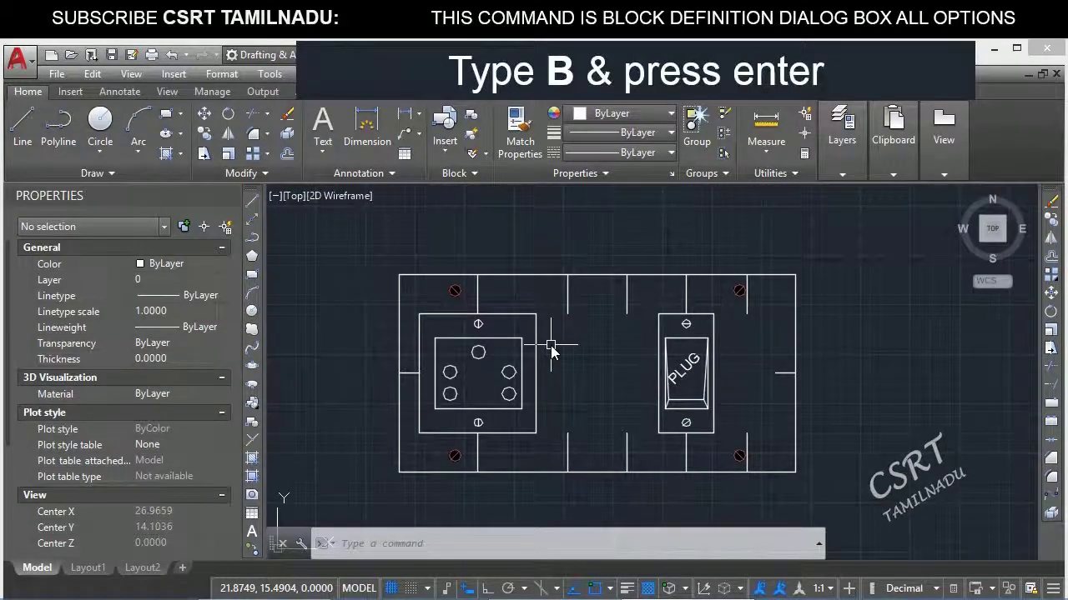
text(b)
key(Return)
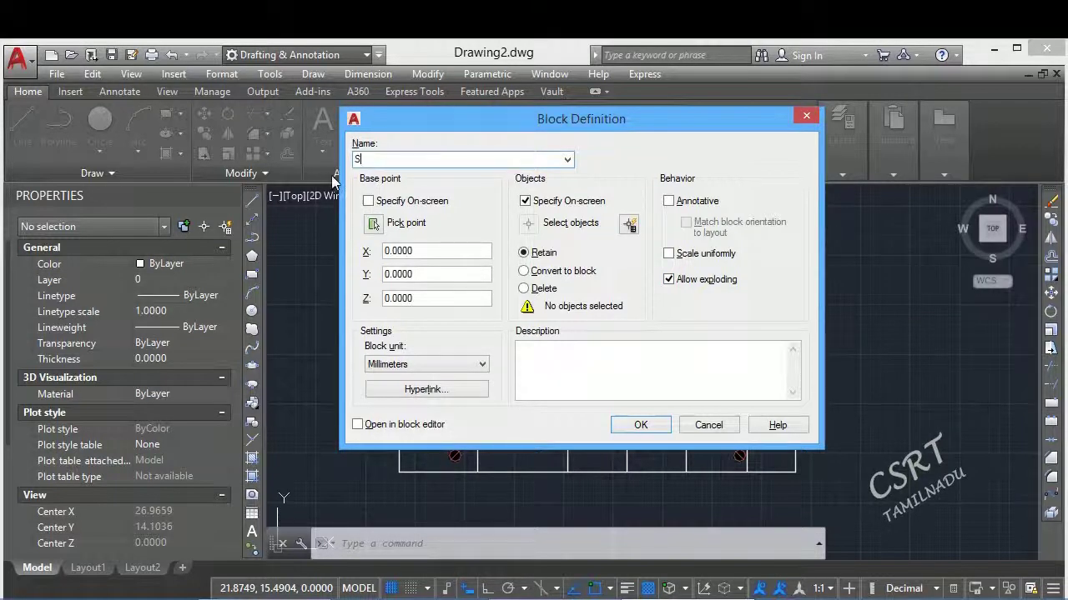
text(EXP)
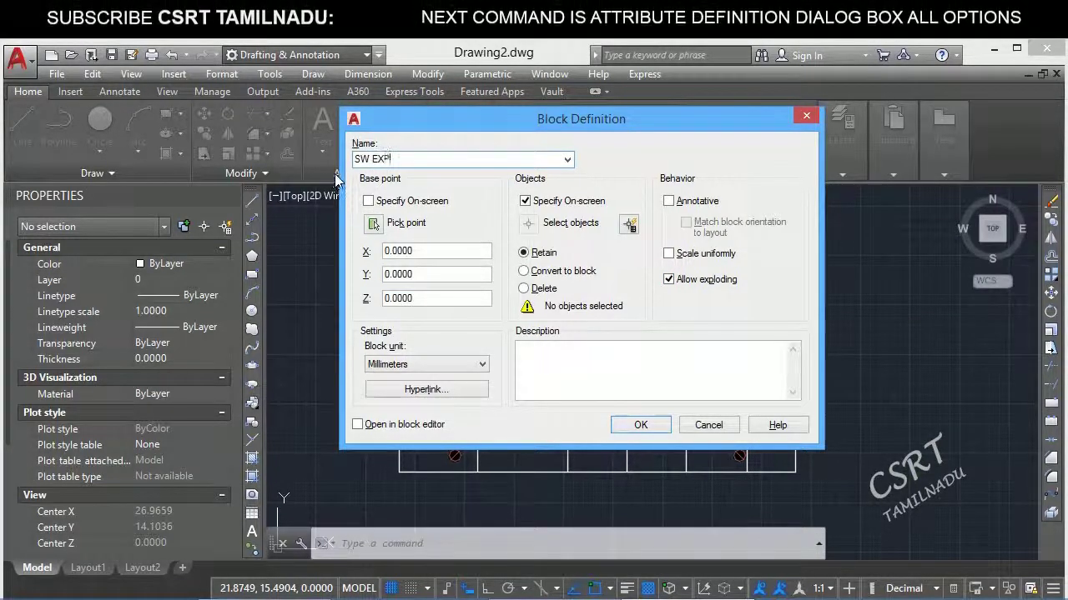
click(374, 224)
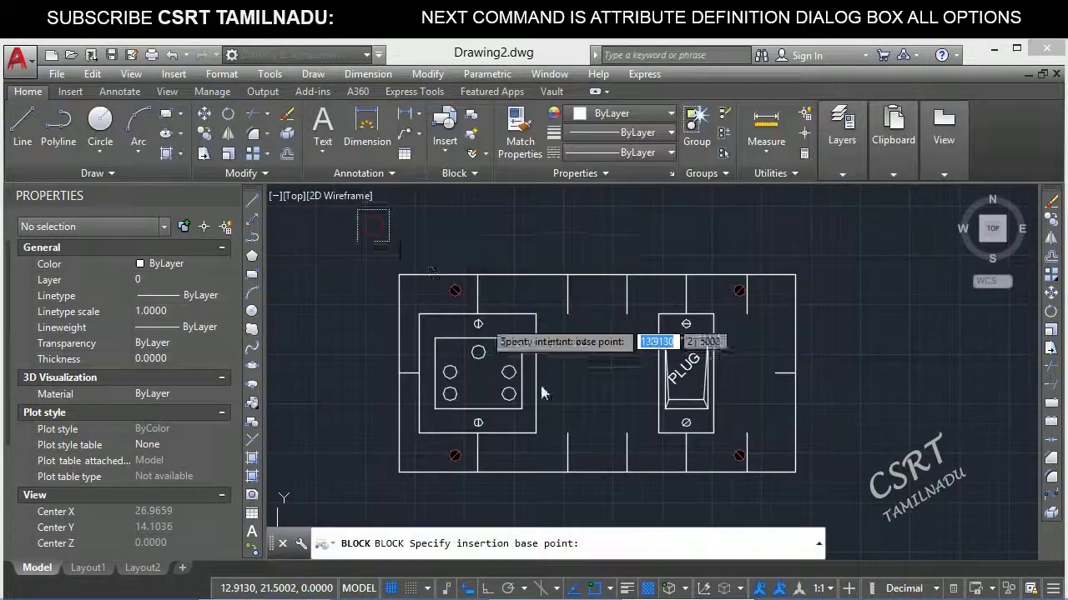
click(689, 440)
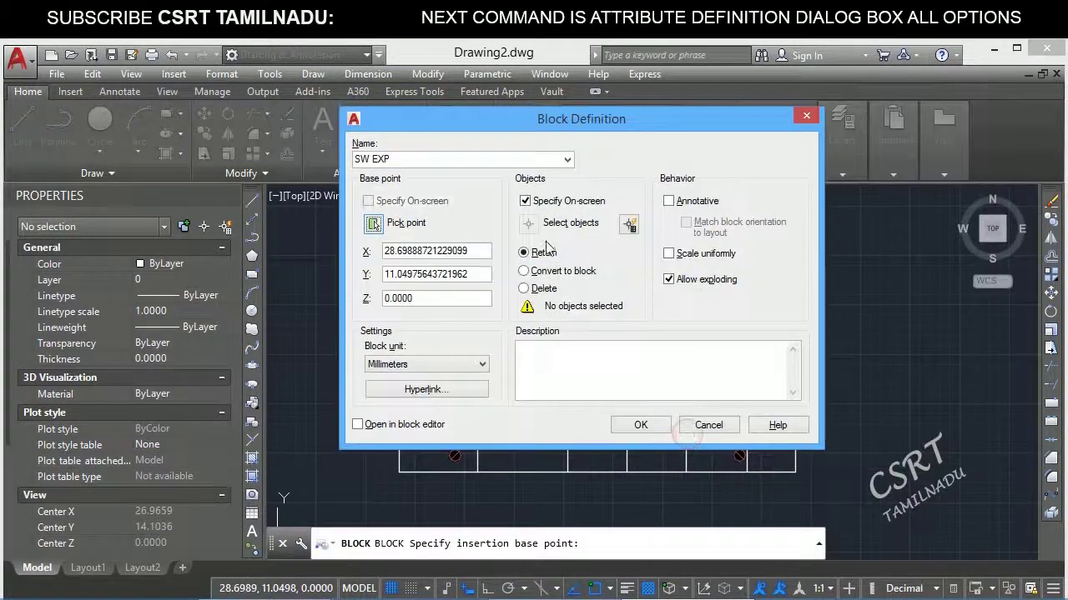
click(527, 201)
click(529, 224)
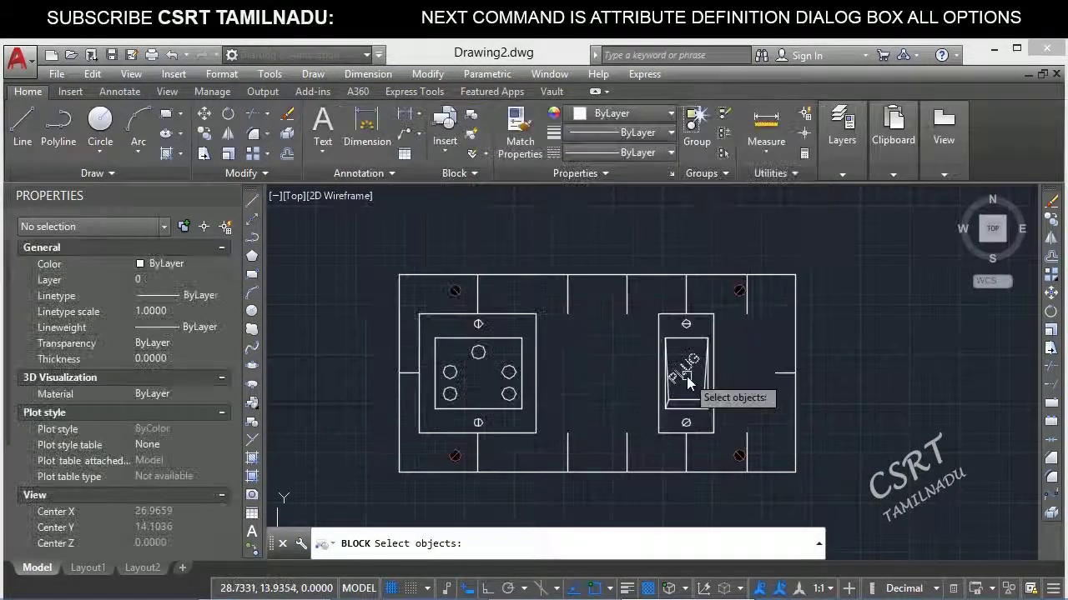
click(638, 294)
click(724, 447)
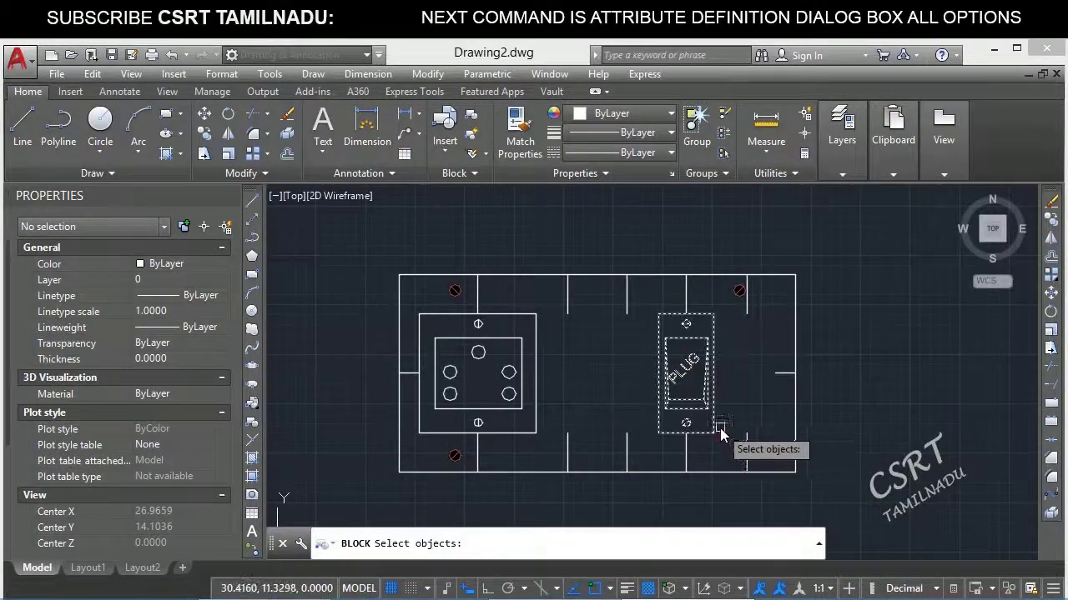
key(Return)
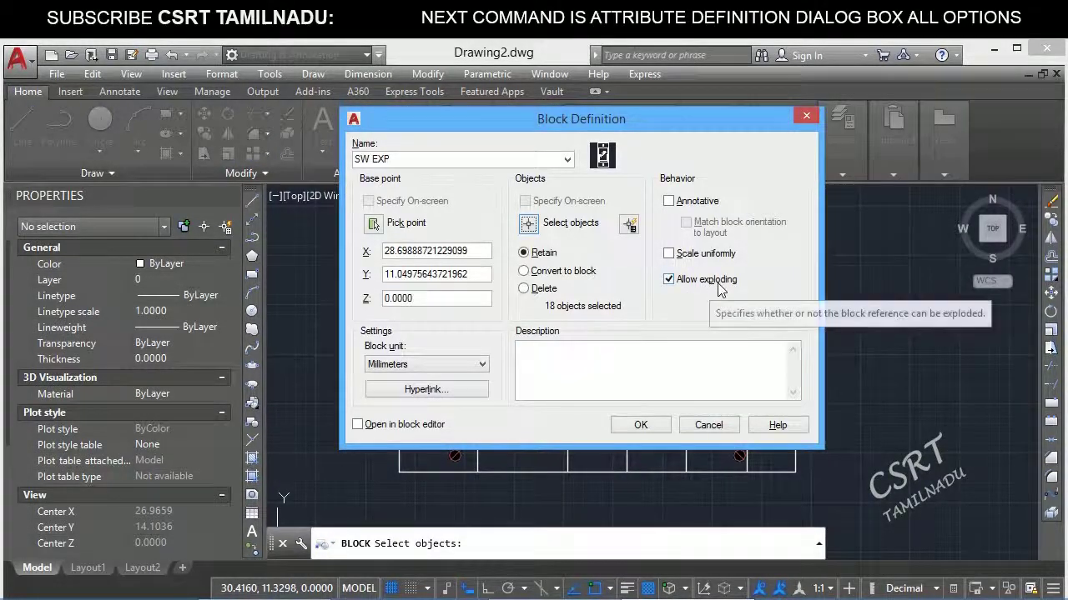
click(640, 425)
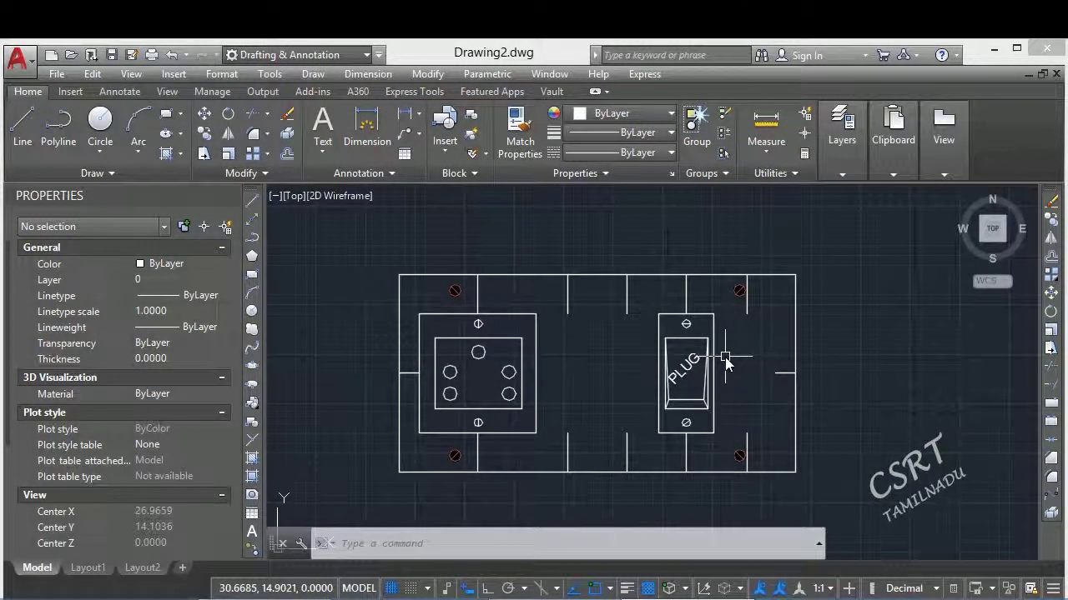
Create the non-explodable block SW NON EXP from the 18 plug objects, based at the lower screw.
text(B)
key(Return)
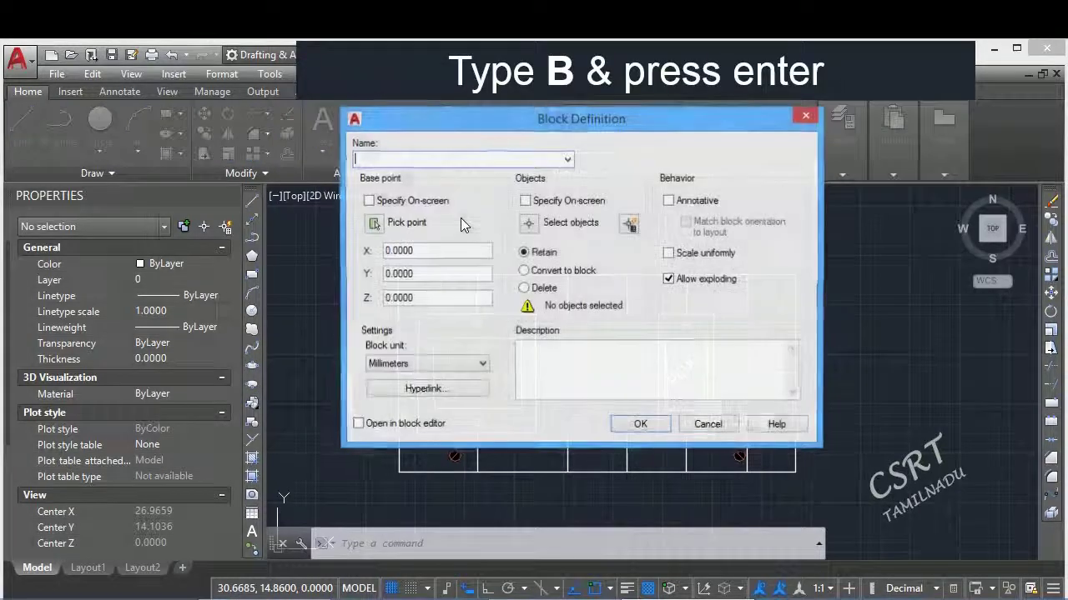
text(SW NON EXP)
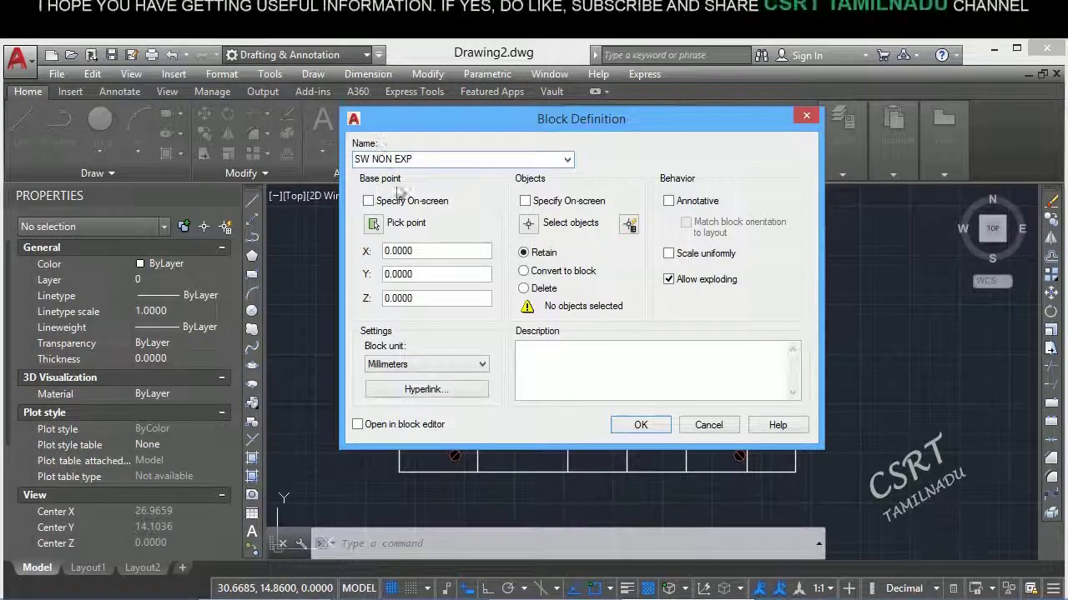
click(368, 201)
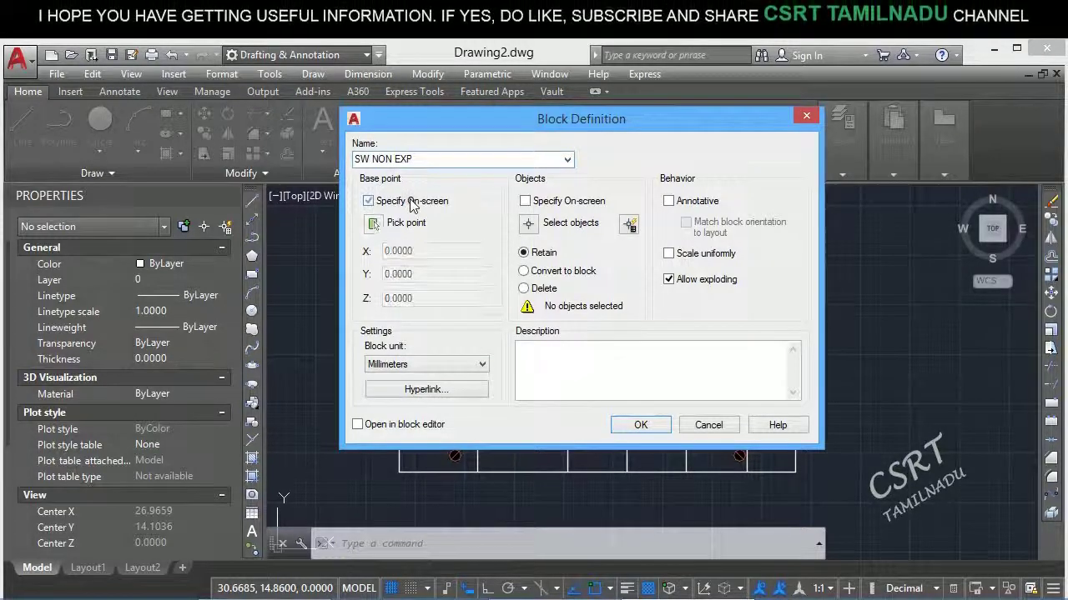
click(528, 223)
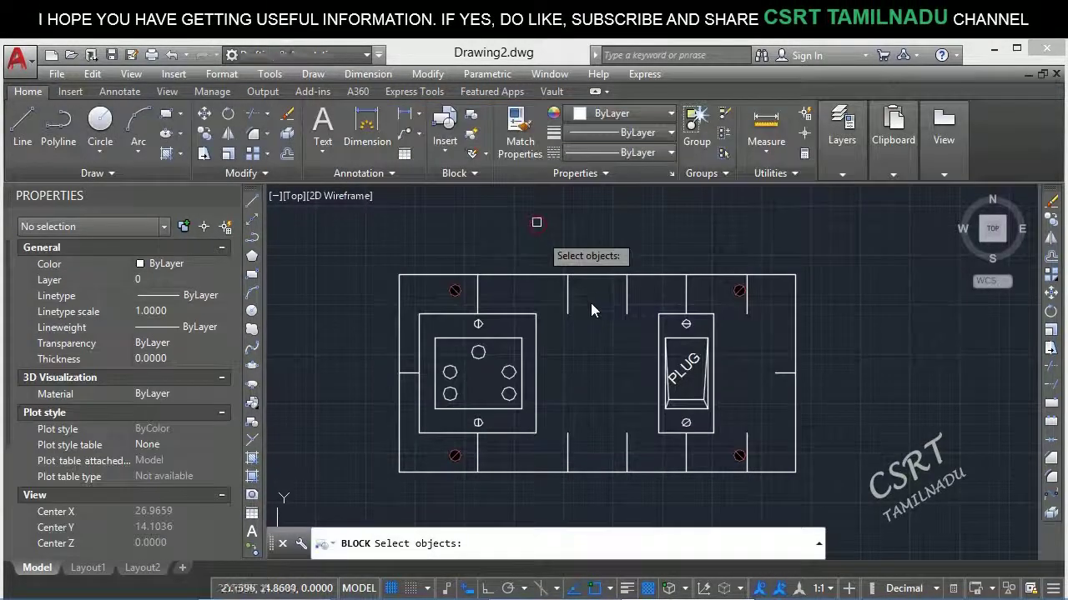
click(648, 303)
click(735, 442)
key(Return)
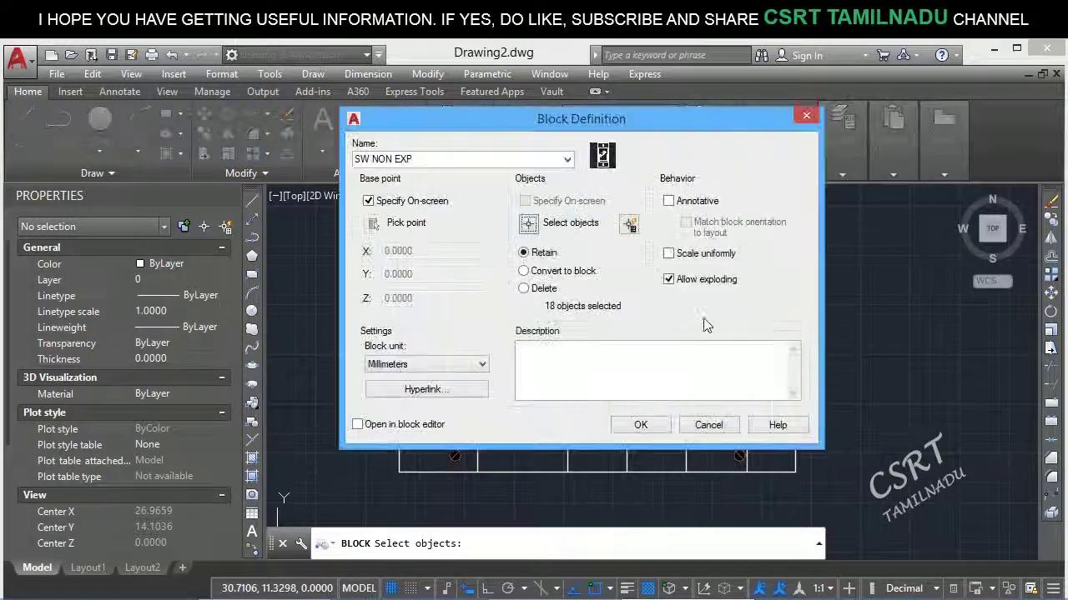
click(660, 428)
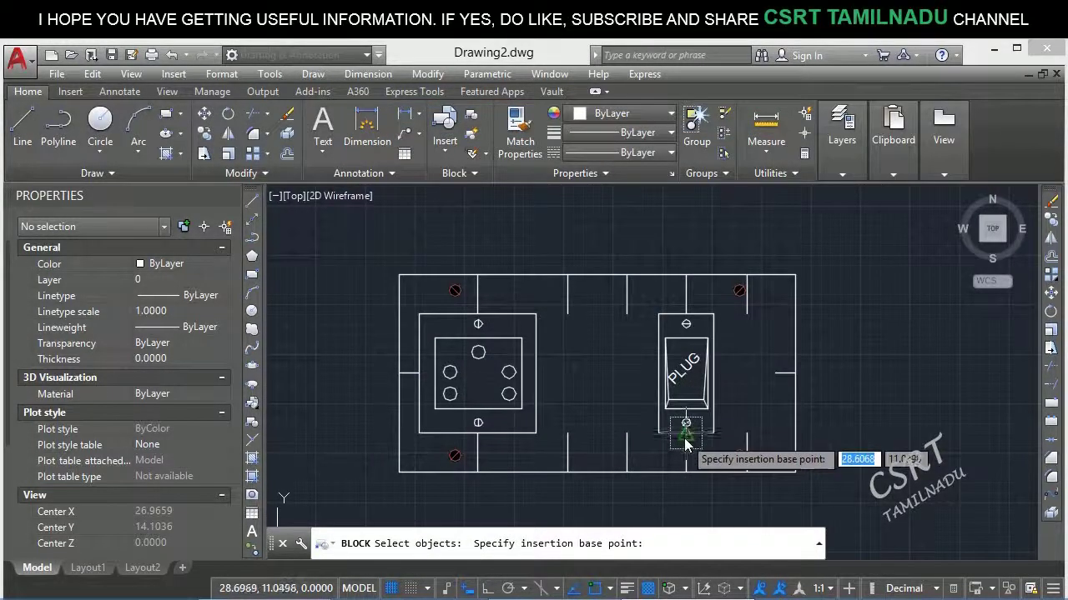
click(688, 435)
scroll(689, 435, down, 2)
middle_drag(689, 300, 639, 428)
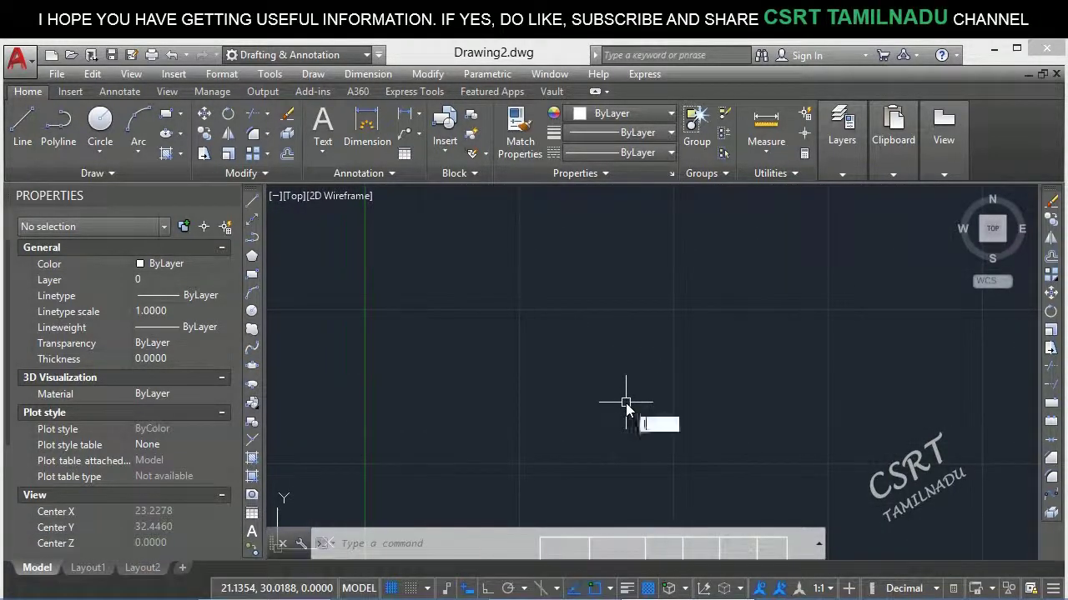
Insert an SW EXP plug block into the empty area of the drawing.
text(i)
key(Return)
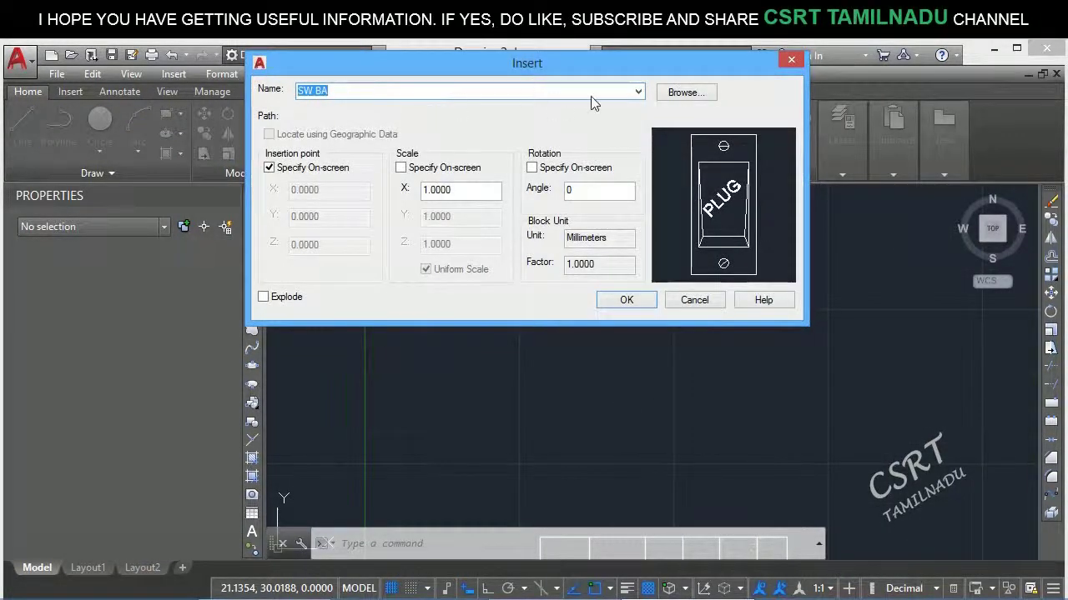
click(638, 92)
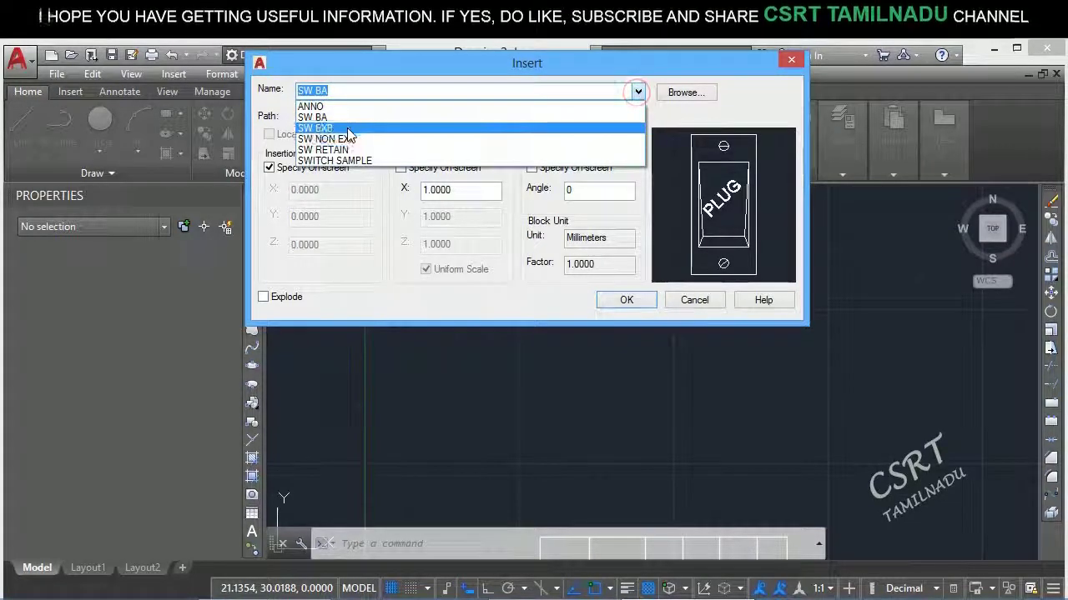
click(347, 136)
click(617, 301)
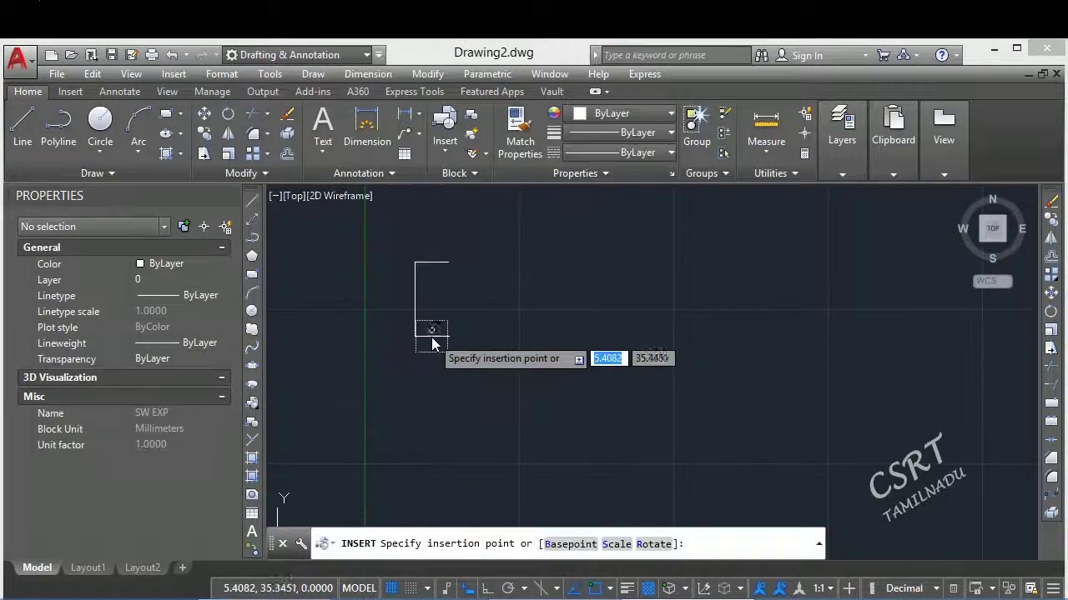
click(432, 344)
Insert an SW NON EXP plug block beside the SW EXP one.
text(i)
key(Return)
click(638, 91)
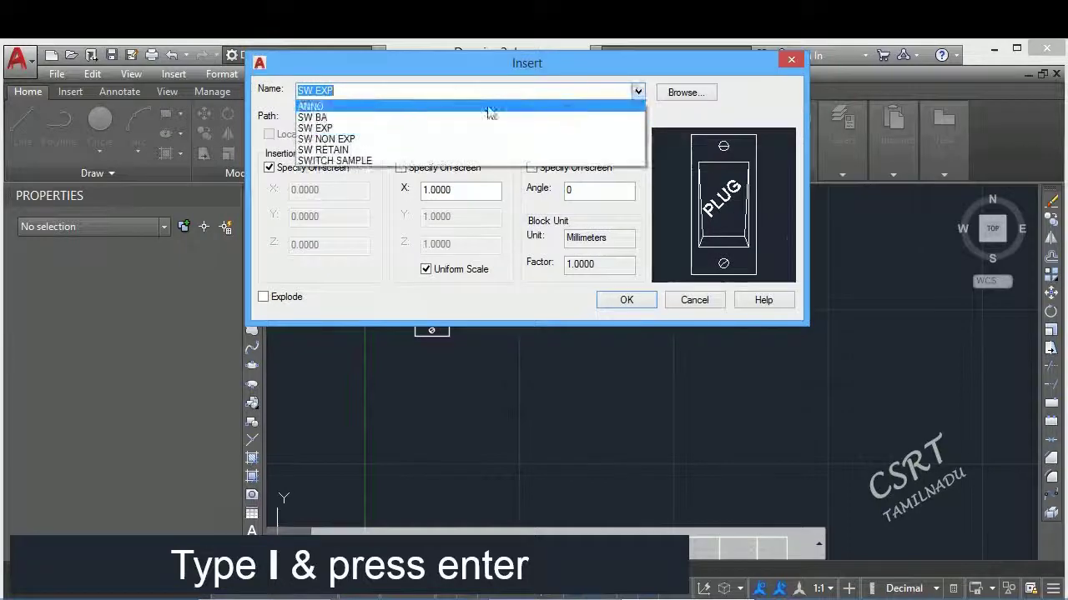
click(354, 138)
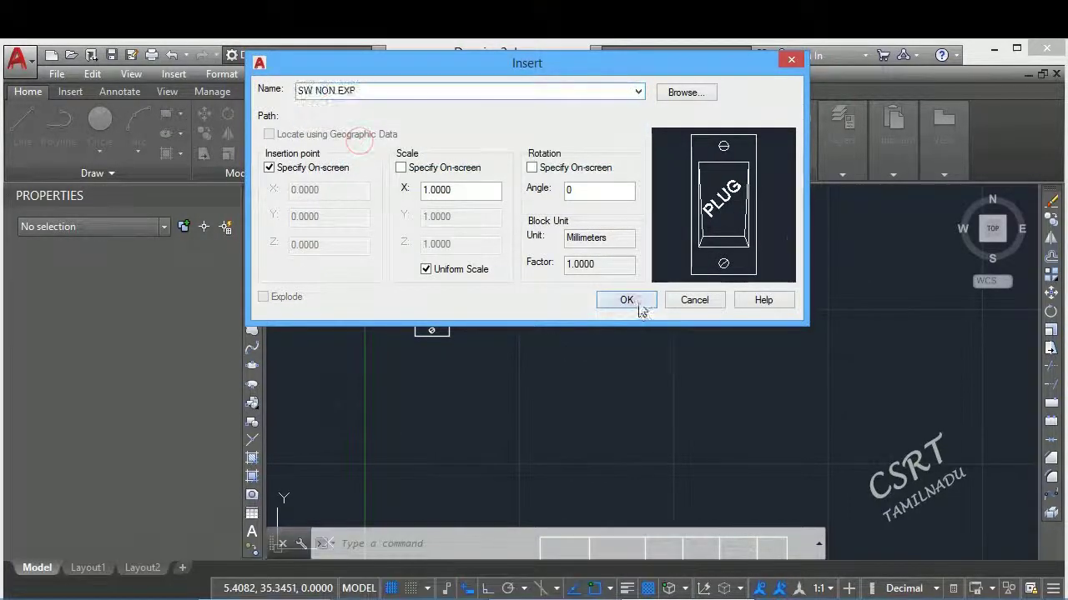
click(637, 306)
click(545, 330)
Try exploding the right-hand plug, then explode the left SW EXP plug.
scroll(505, 333, up, 2)
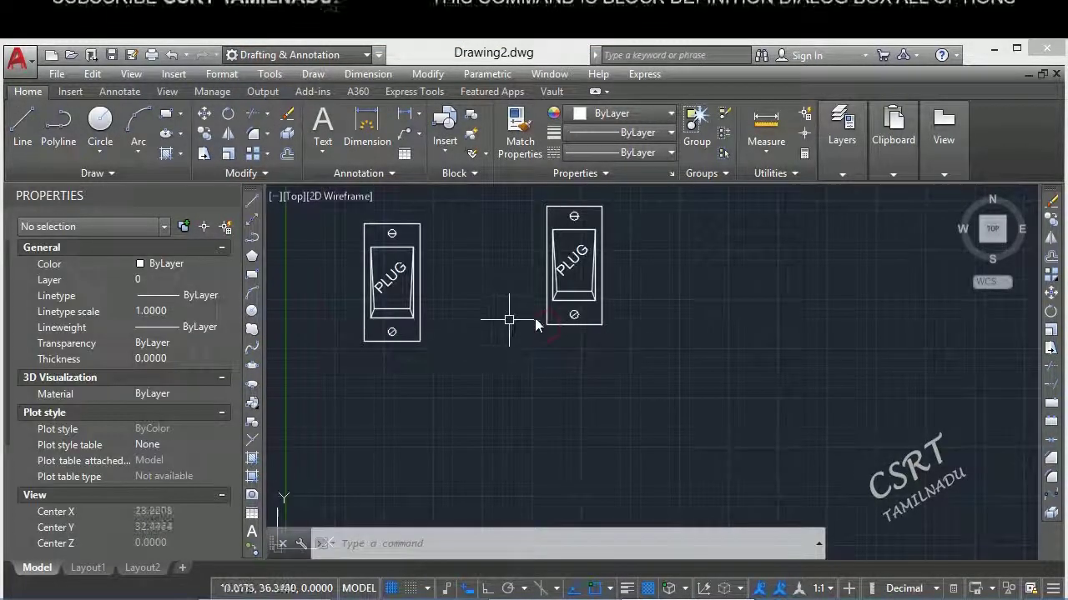
click(561, 302)
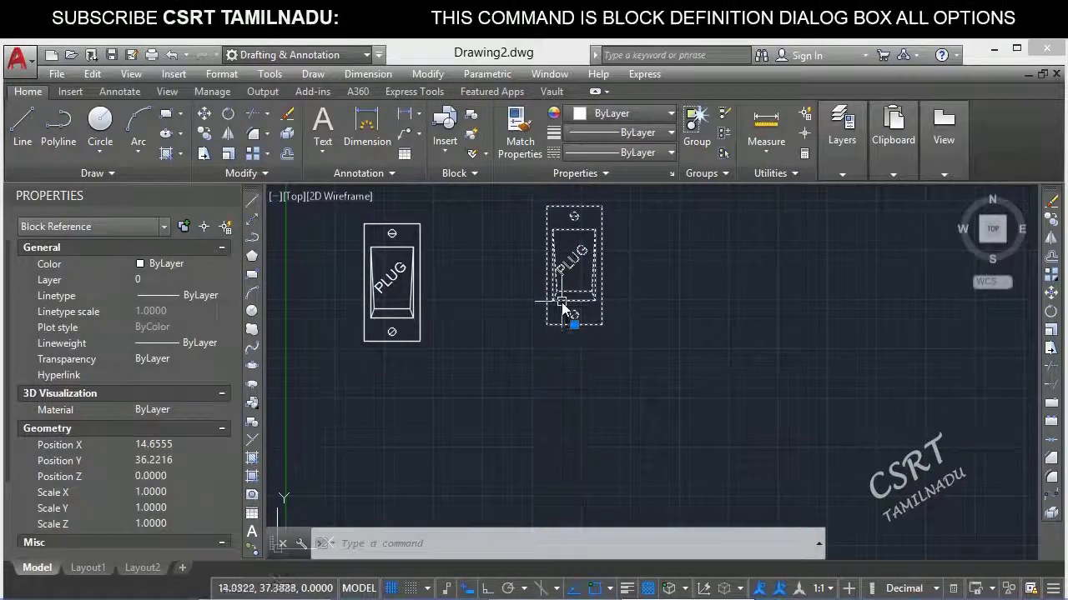
text(X)
key(Return)
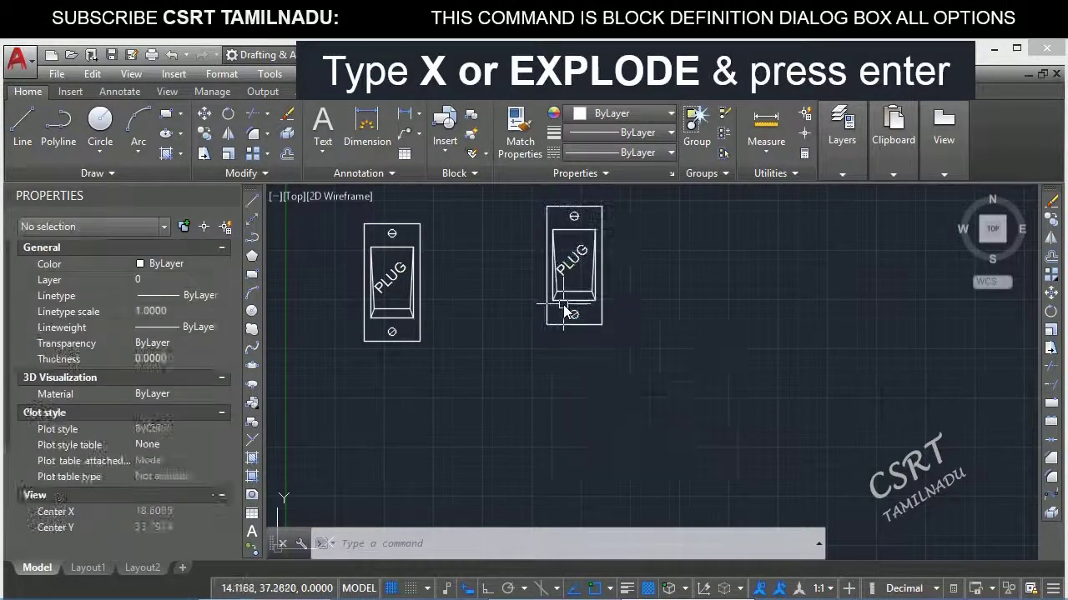
click(567, 311)
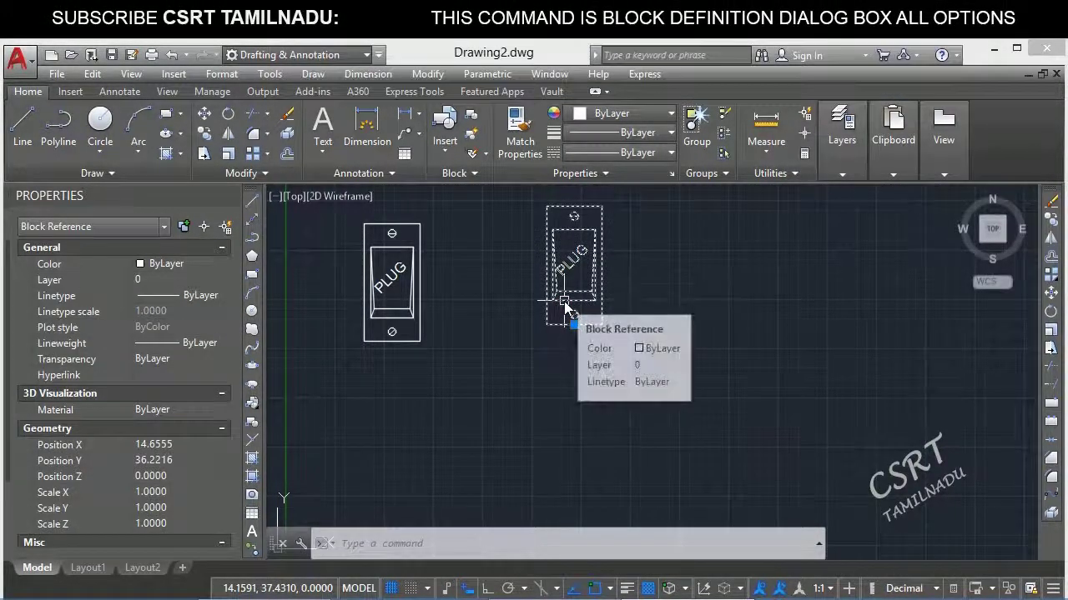
click(434, 360)
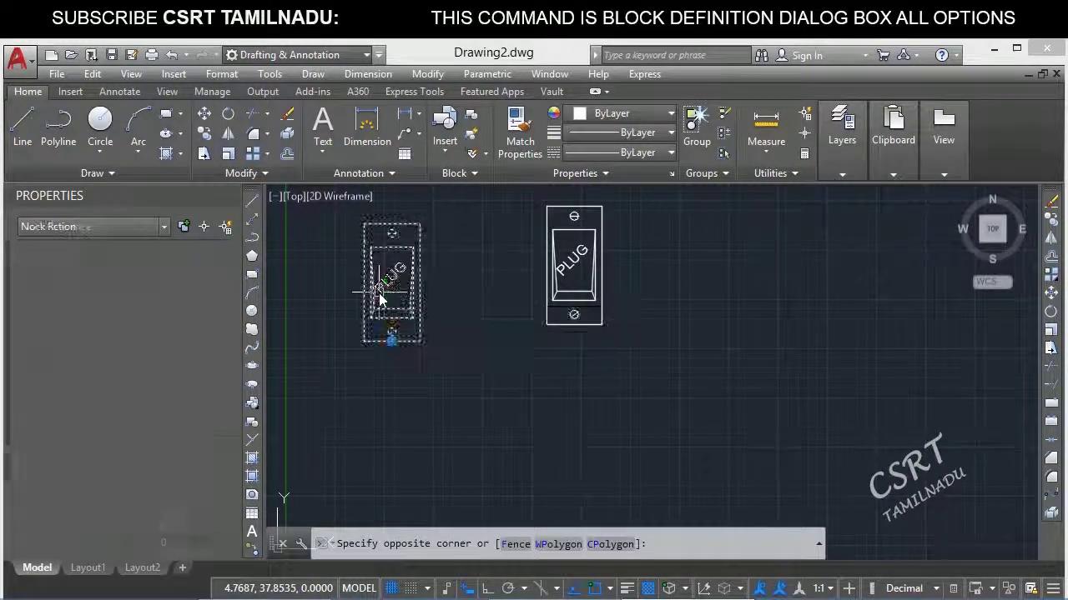
click(379, 298)
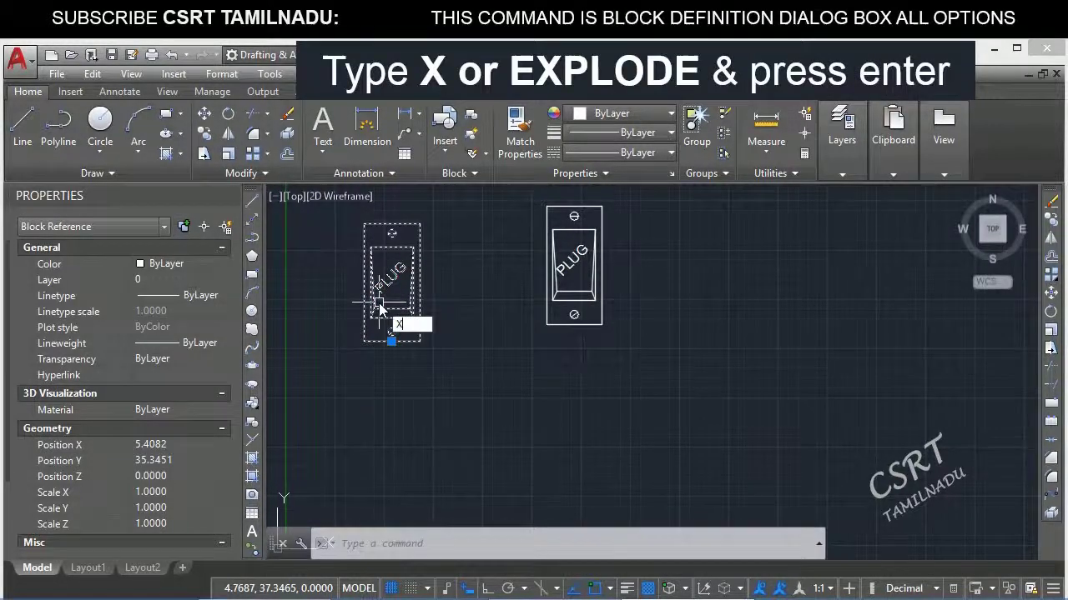
key(Return)
Check that the left plug is now separate pieces while the right plug remains one block.
click(384, 310)
key(Escape)
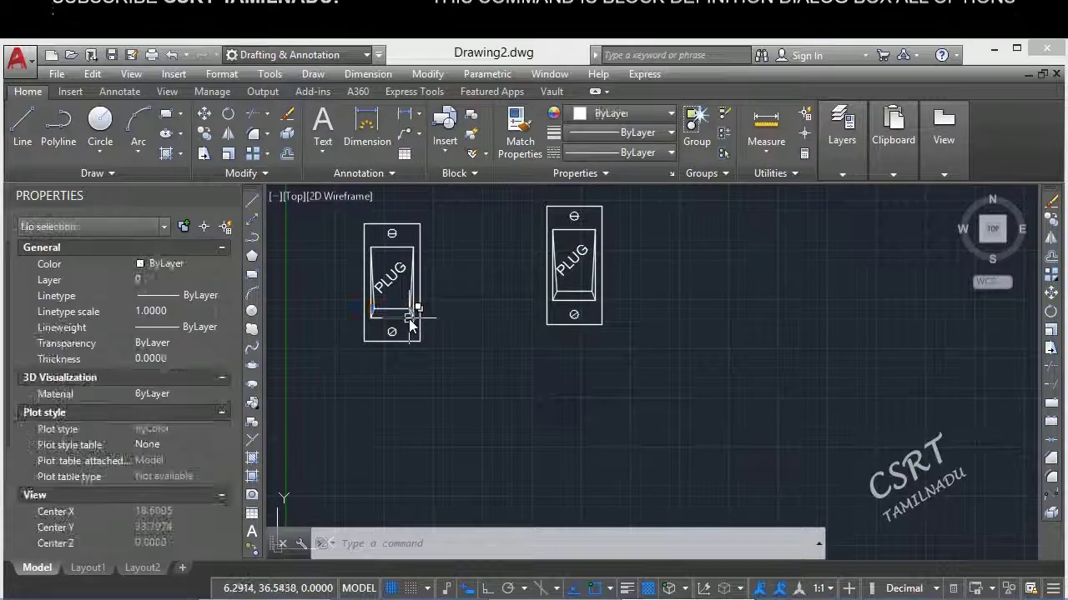
click(409, 327)
click(390, 302)
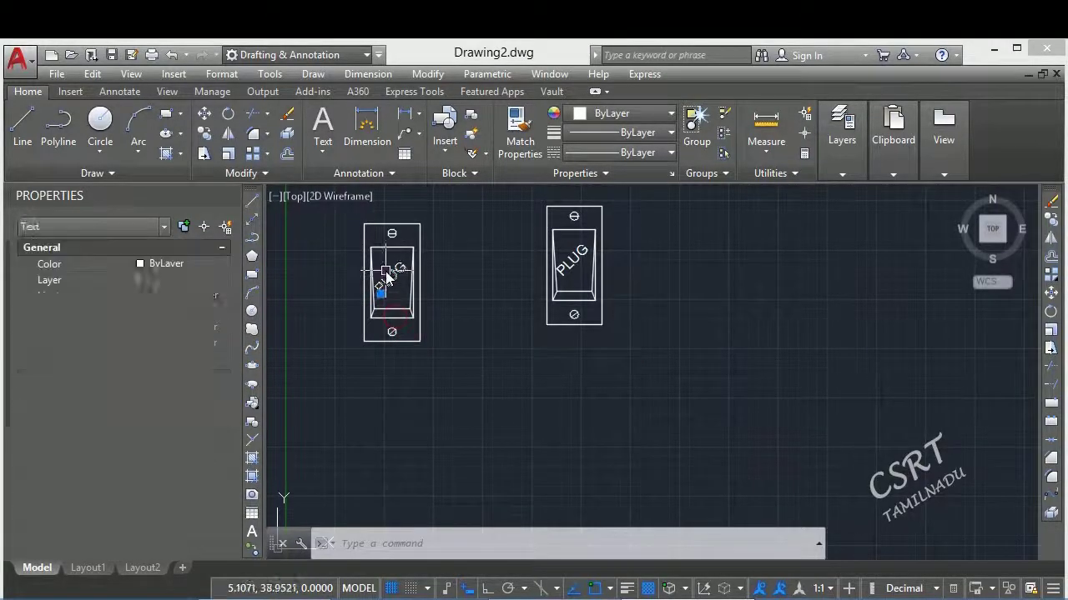
click(409, 308)
key(Escape)
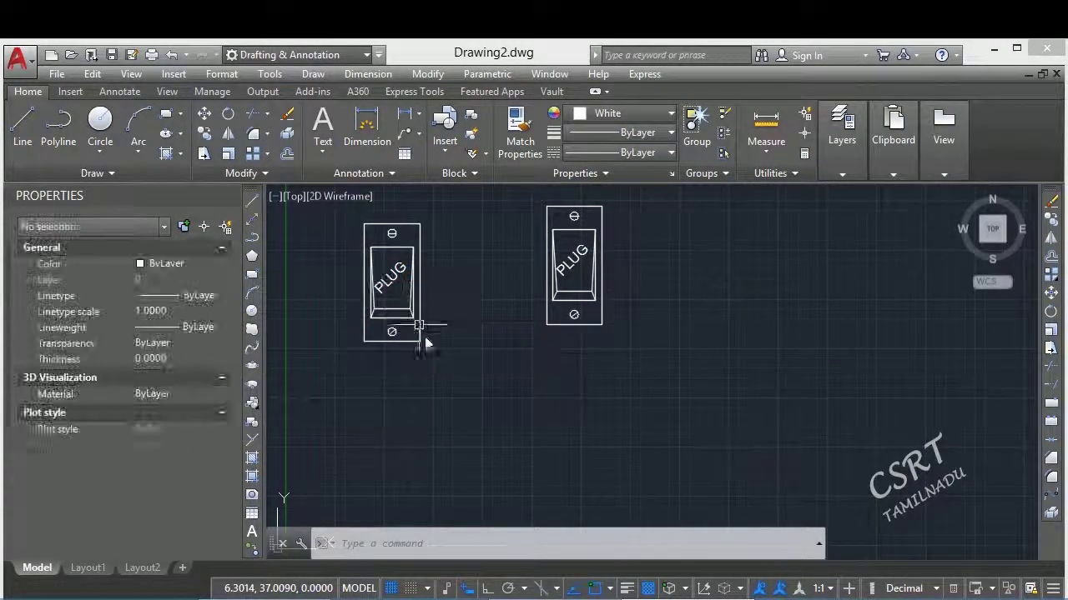
click(572, 325)
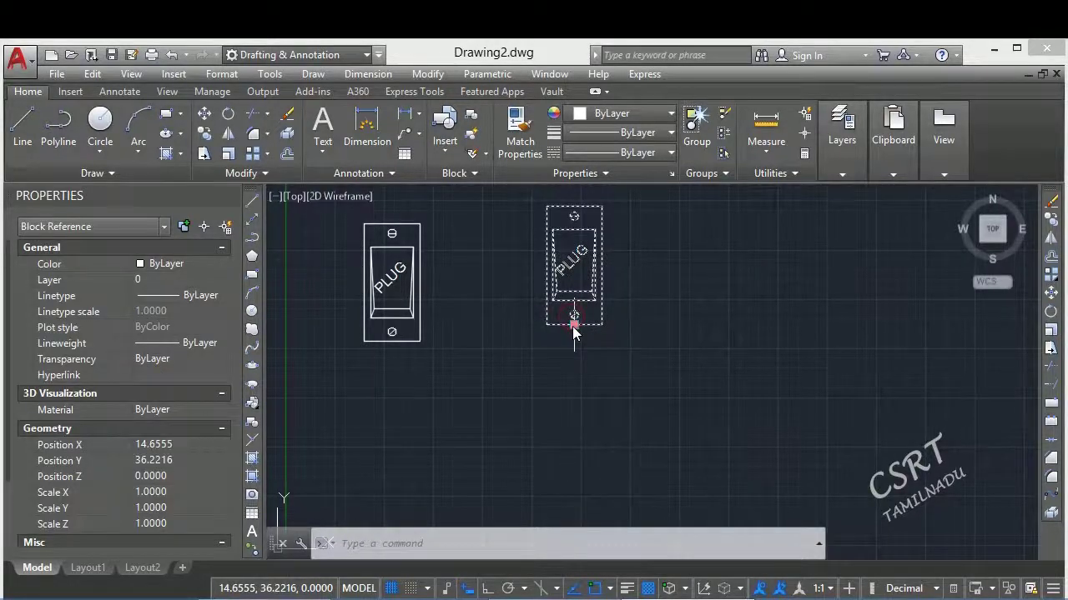
key(Escape)
click(583, 297)
click(529, 298)
click(560, 321)
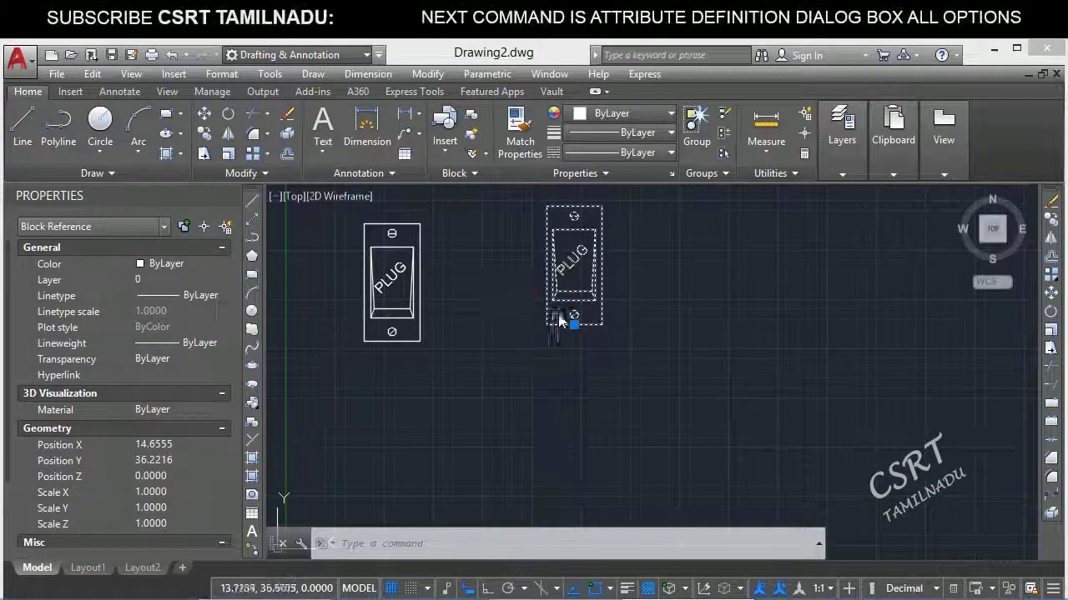
Retry exploding the right plug, read the refusal in the F2 history, and start a new block.
text(x)
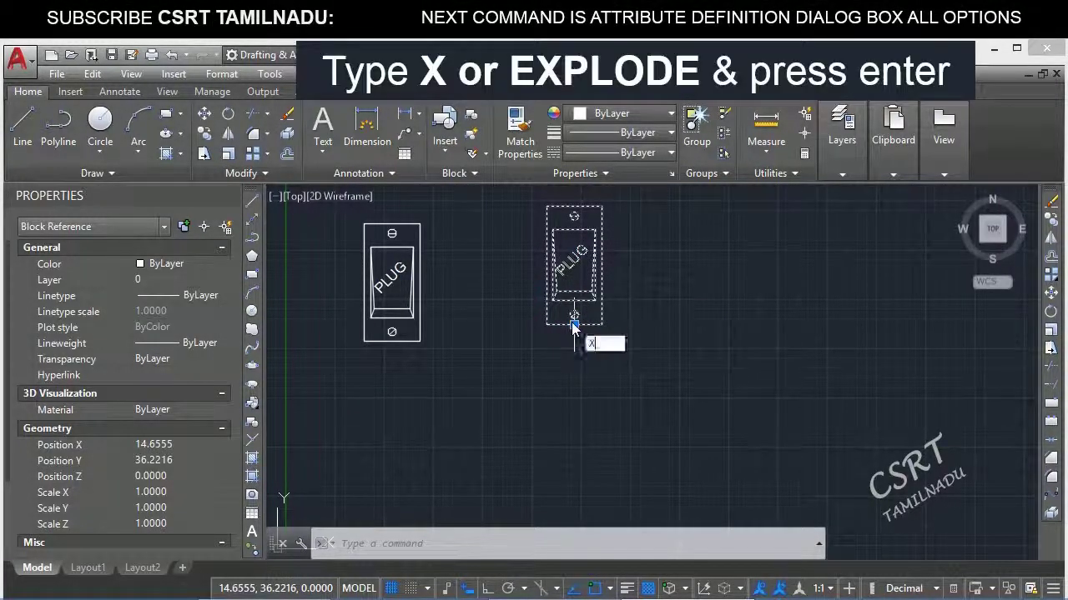
key(Return)
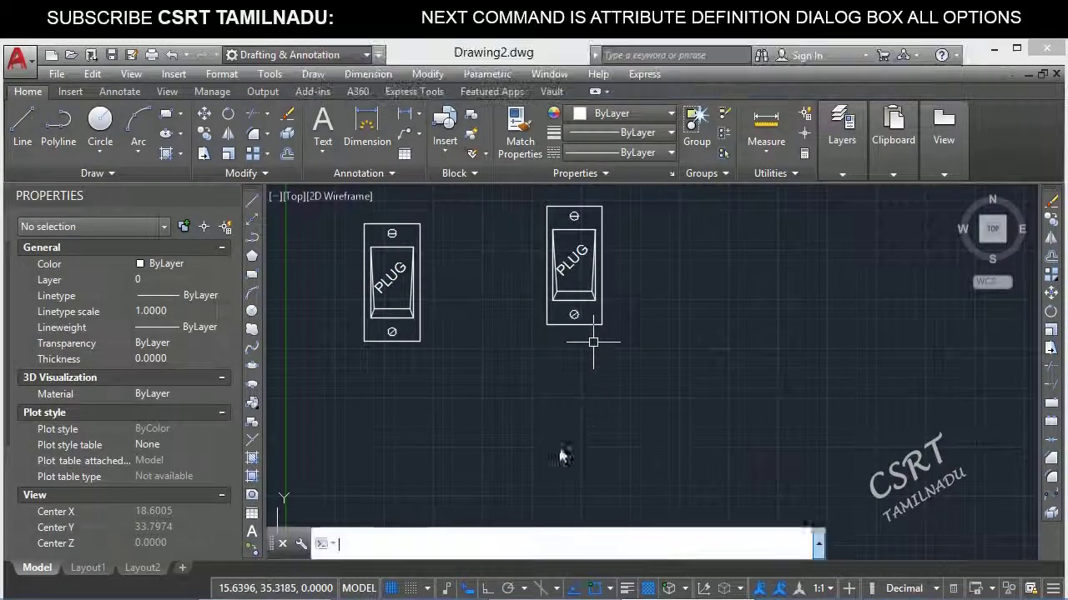
key(F2)
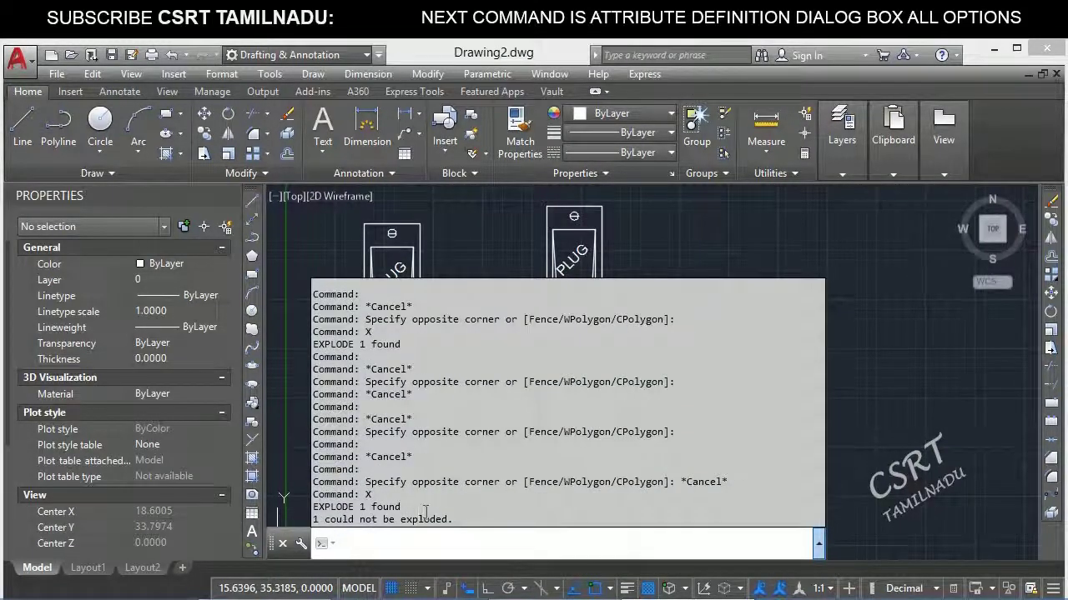
key(F2)
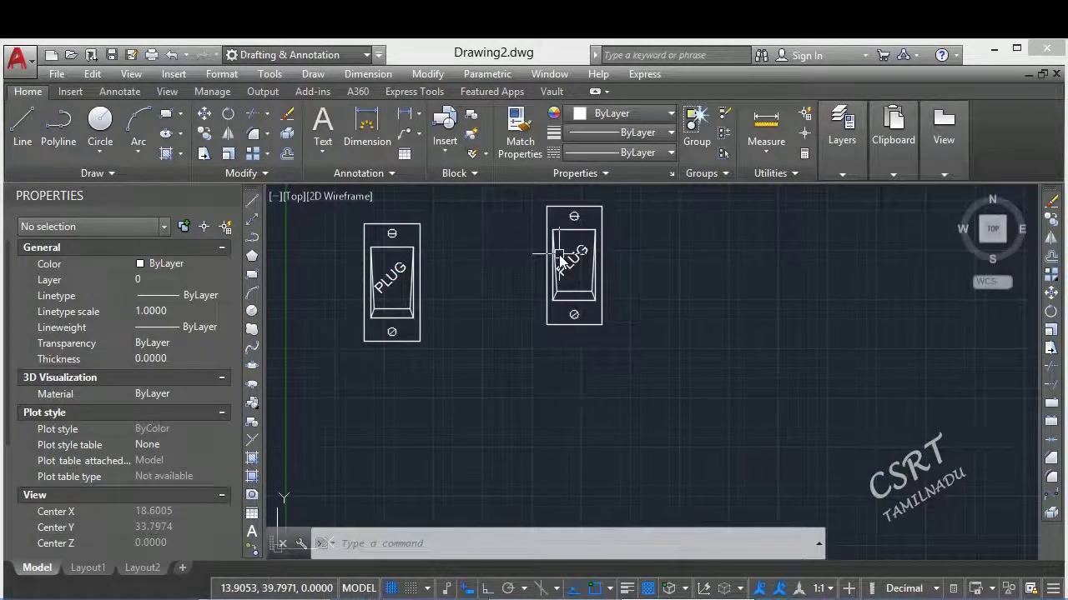
key(Return)
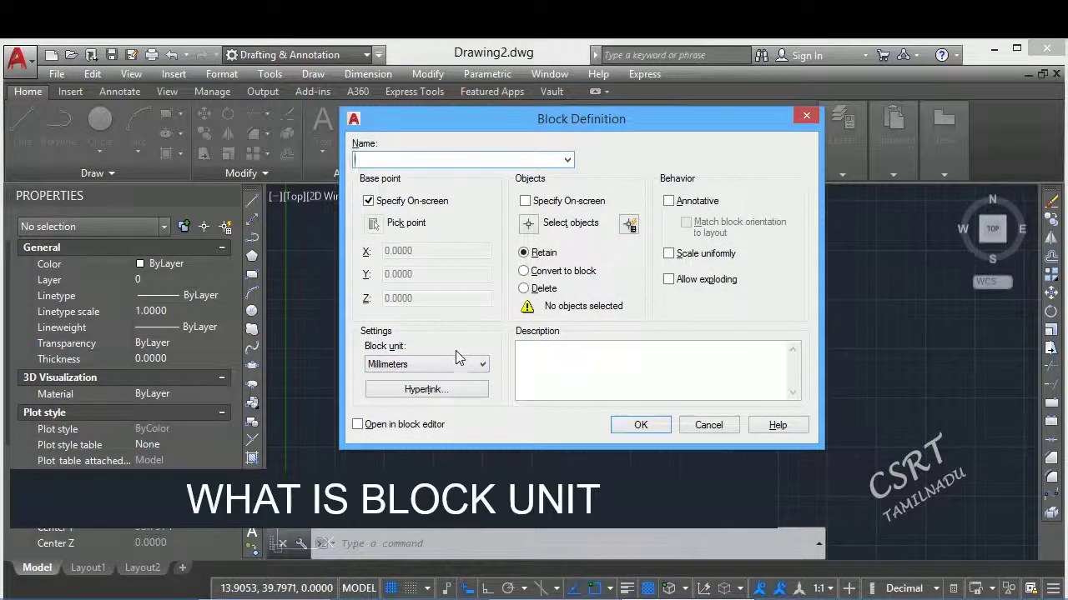
Build block SW UNIT from the plug objects in Centimeters, scaling uniformly and explodable.
click(403, 364)
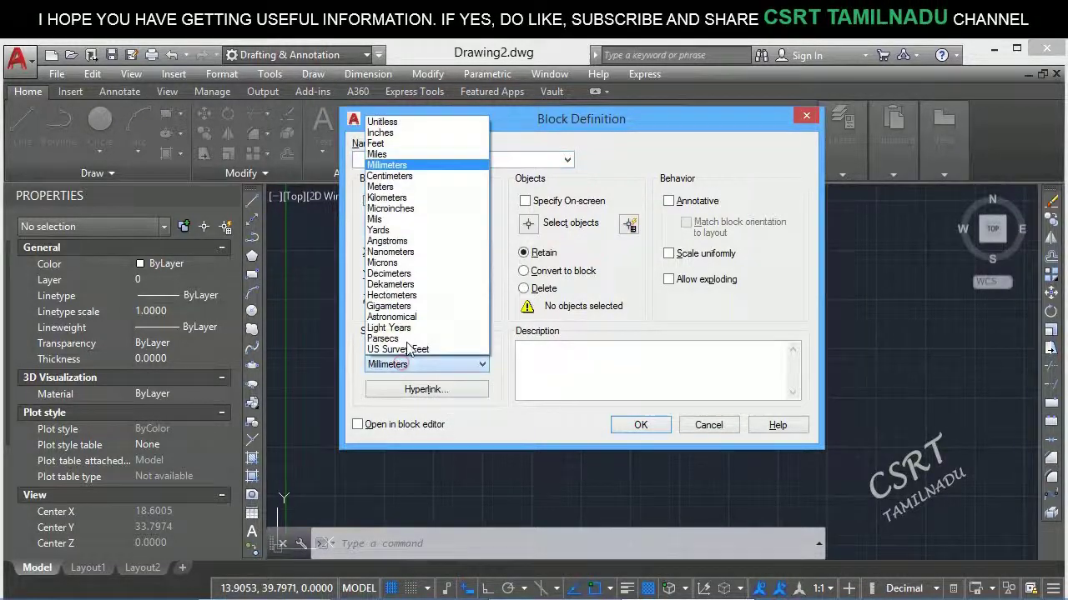
click(407, 174)
click(417, 159)
text(SW)
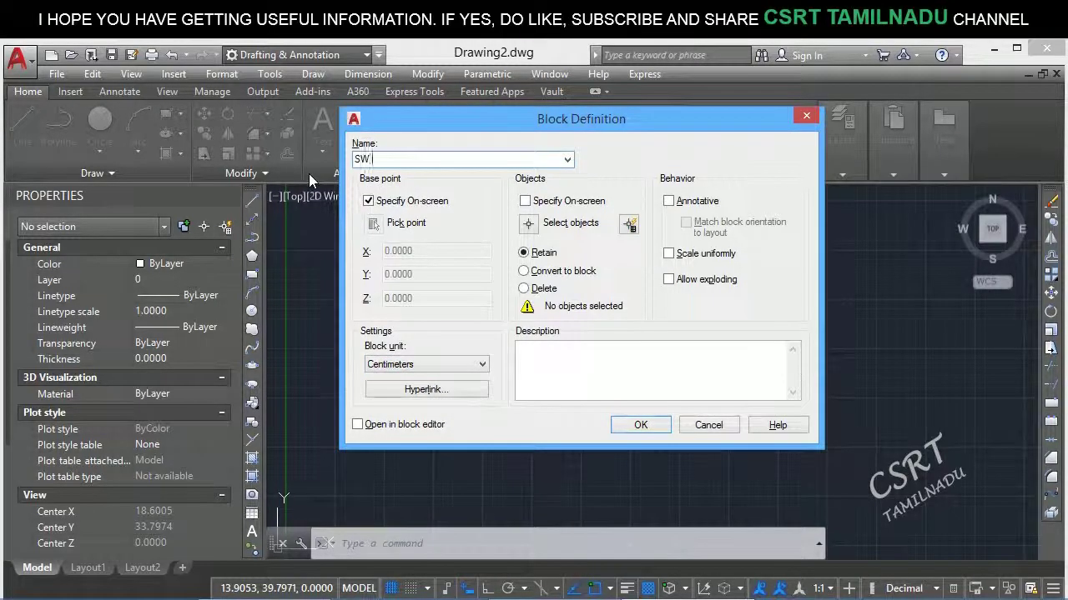
text( UNIT)
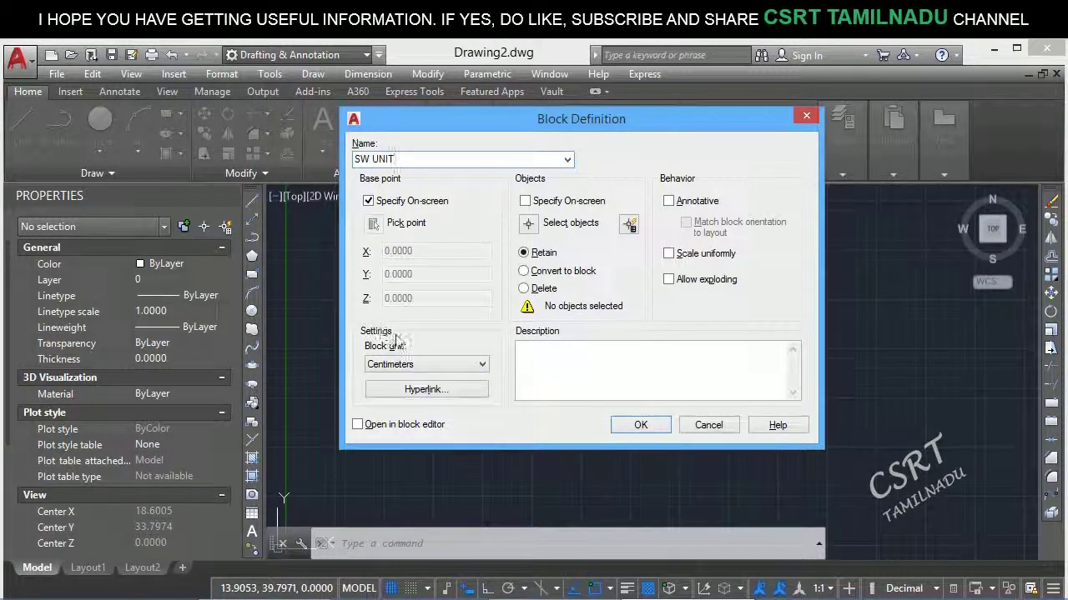
click(528, 222)
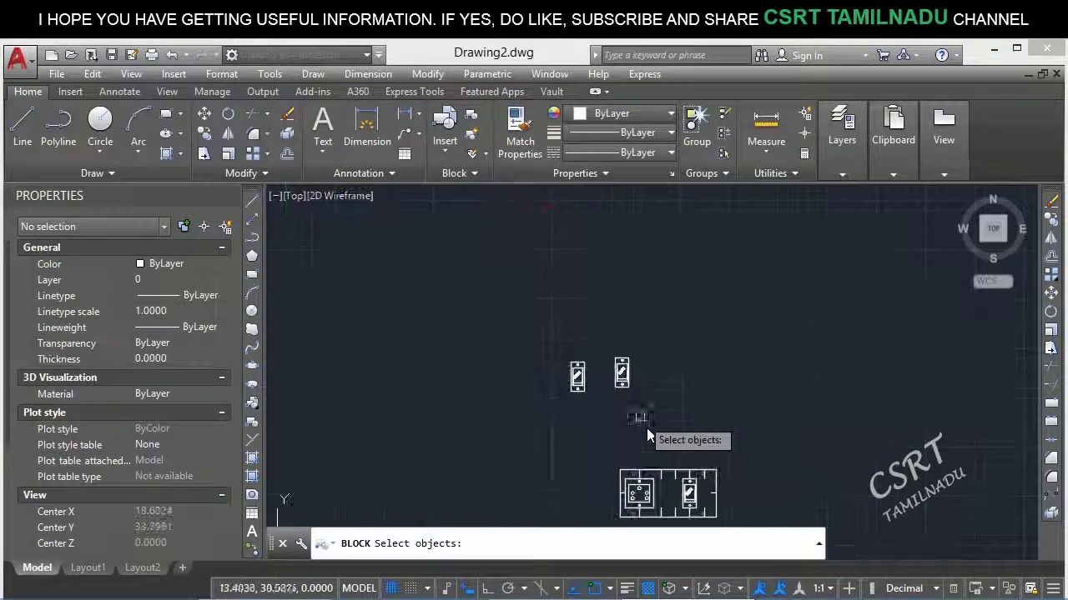
scroll(611, 353, up, 5)
scroll(612, 354, up, 3)
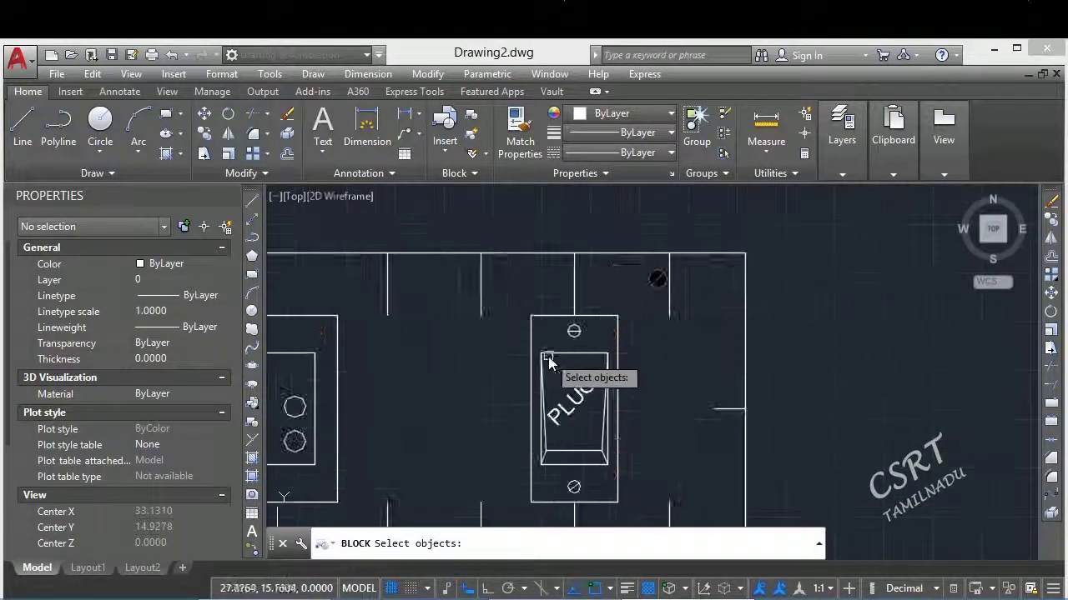
click(509, 299)
click(624, 495)
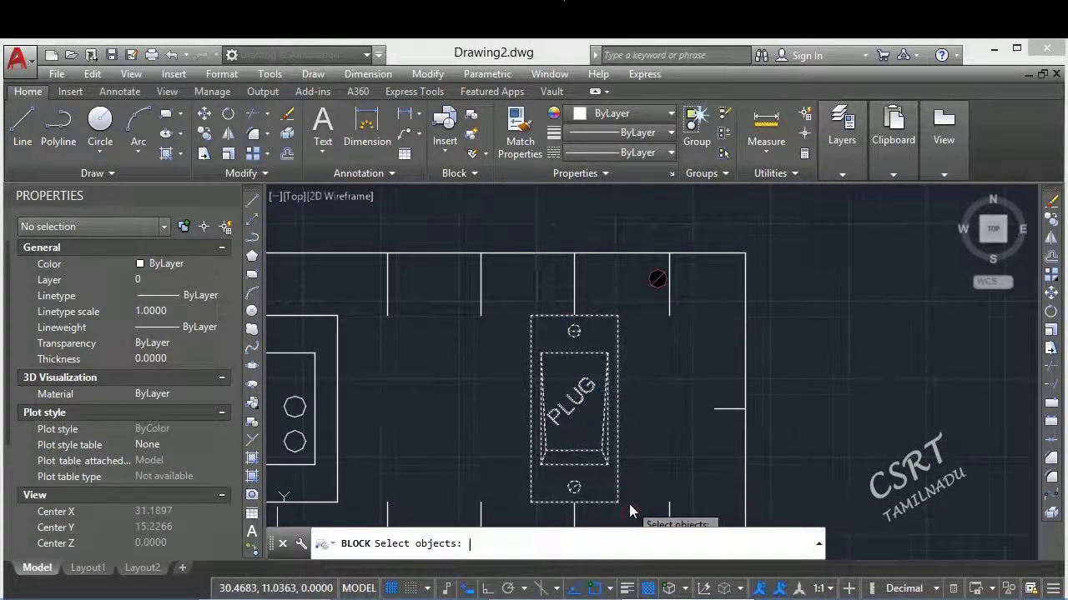
key(Return)
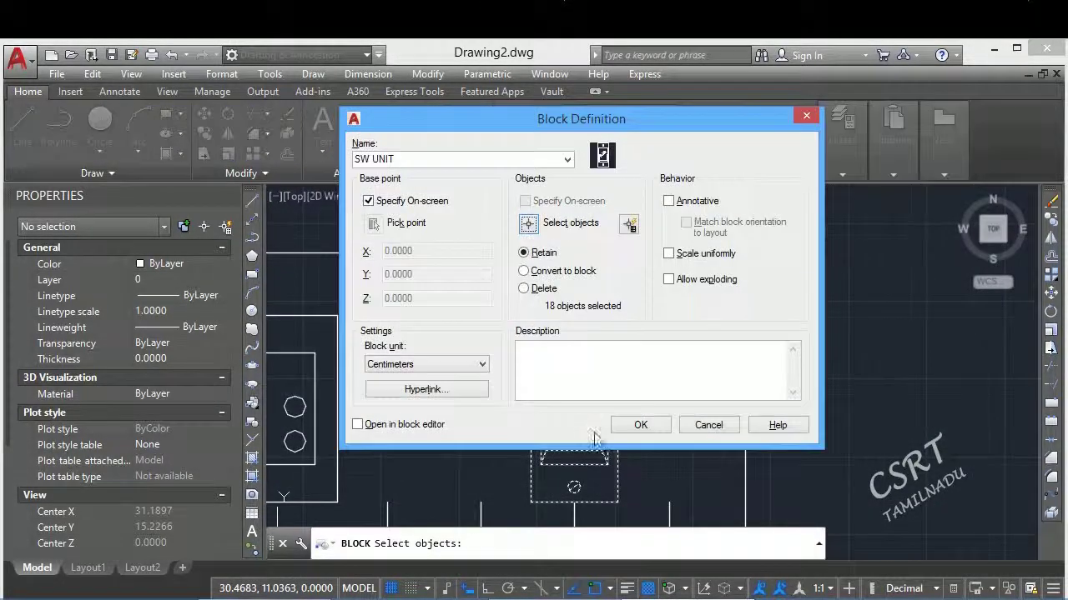
click(703, 261)
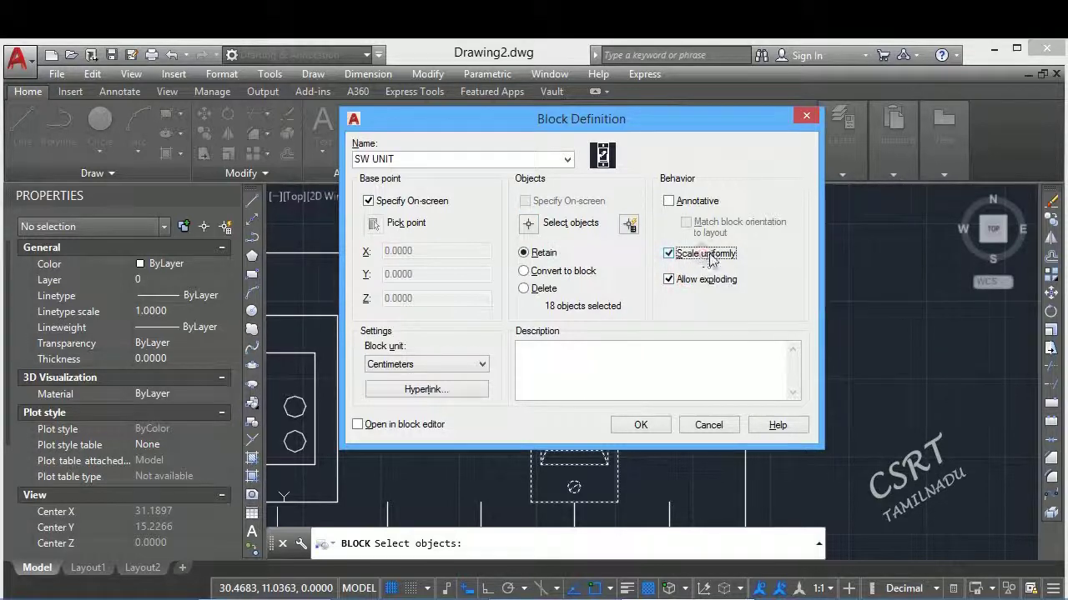
click(640, 426)
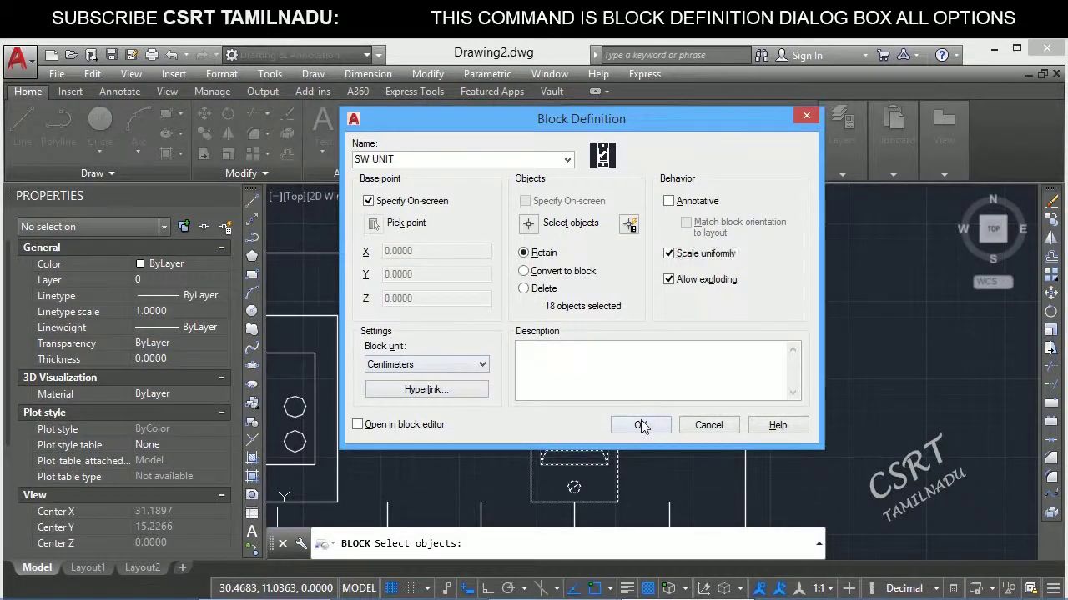
scroll(877, 412, down, 3)
Set the SW UNIT base point at the plug's bottom-edge midpoint and confirm Drawing Units remain Millimeters.
middle_drag(870, 411, 689, 352)
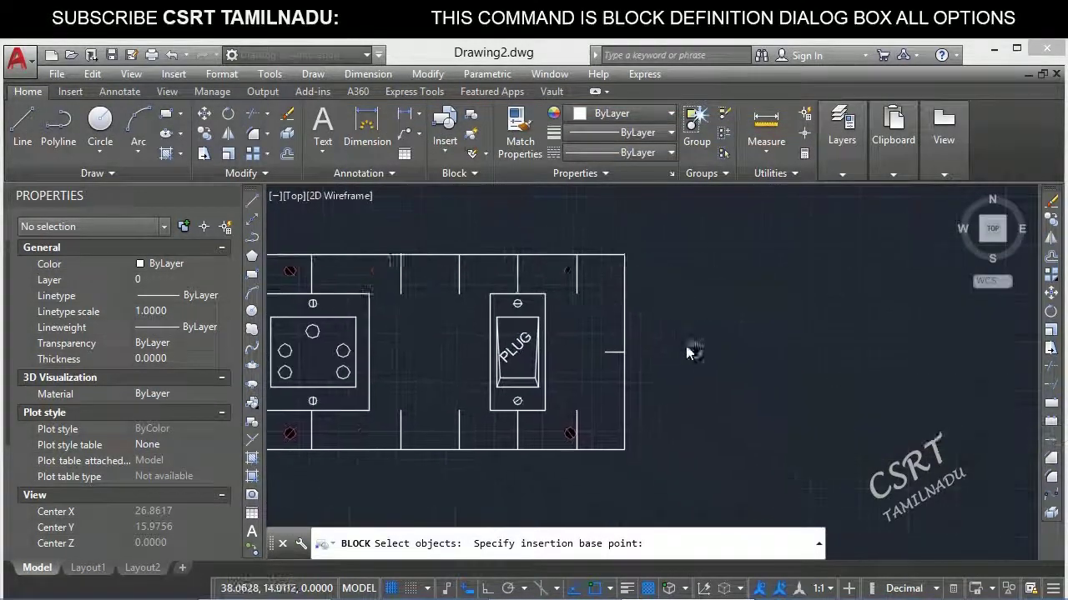
scroll(543, 401, up, 4)
click(538, 396)
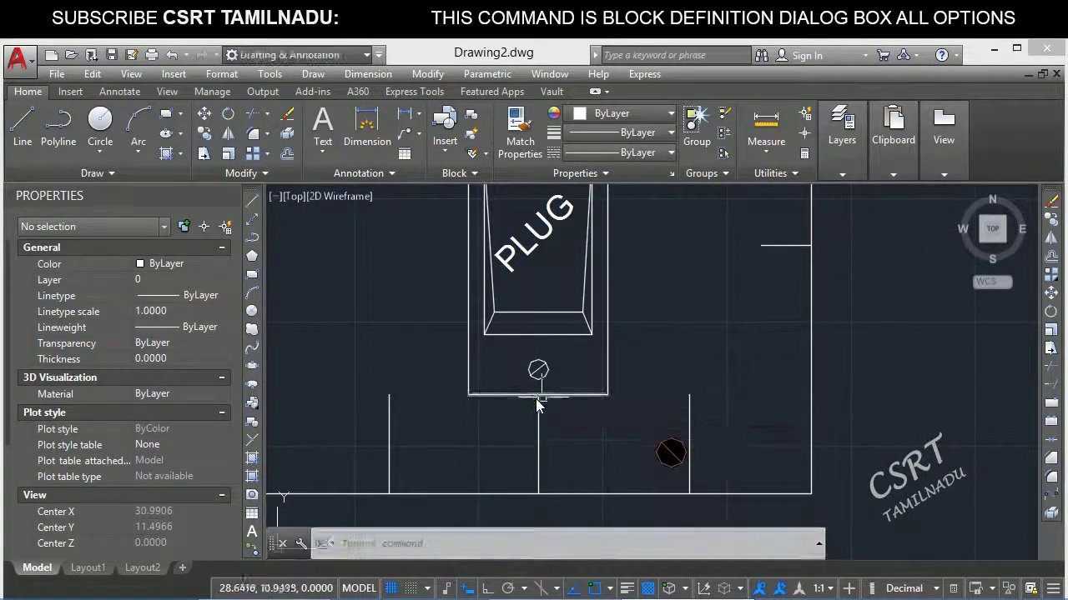
scroll(517, 476, down, 1)
scroll(522, 461, up, 1)
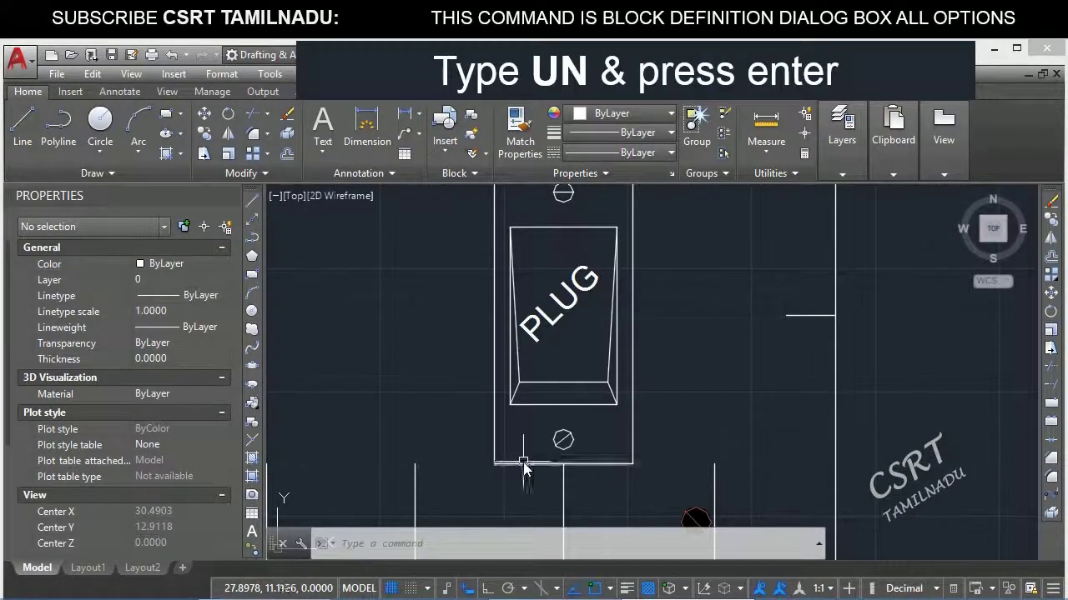
key(Return)
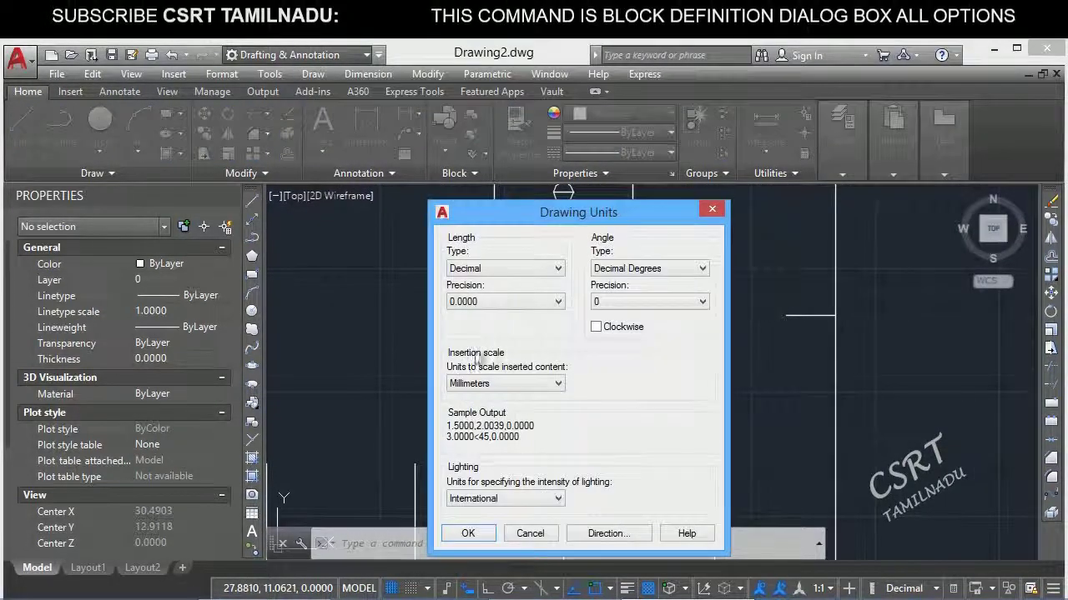
key(Escape)
Select the plug's bottom edge line several times to inspect it, clearing the selection afterward.
click(534, 464)
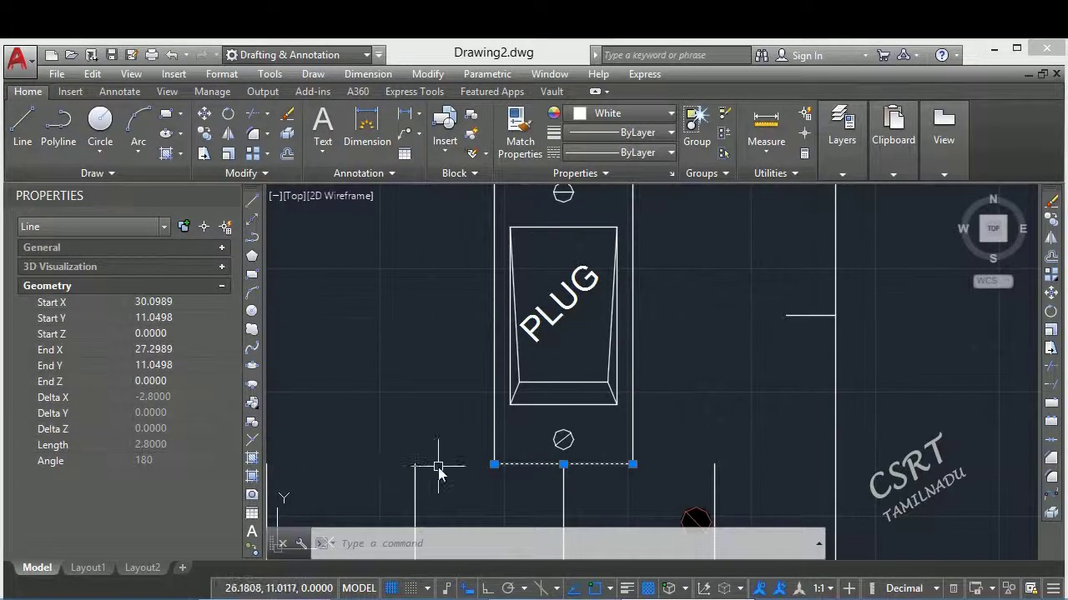
key(Escape)
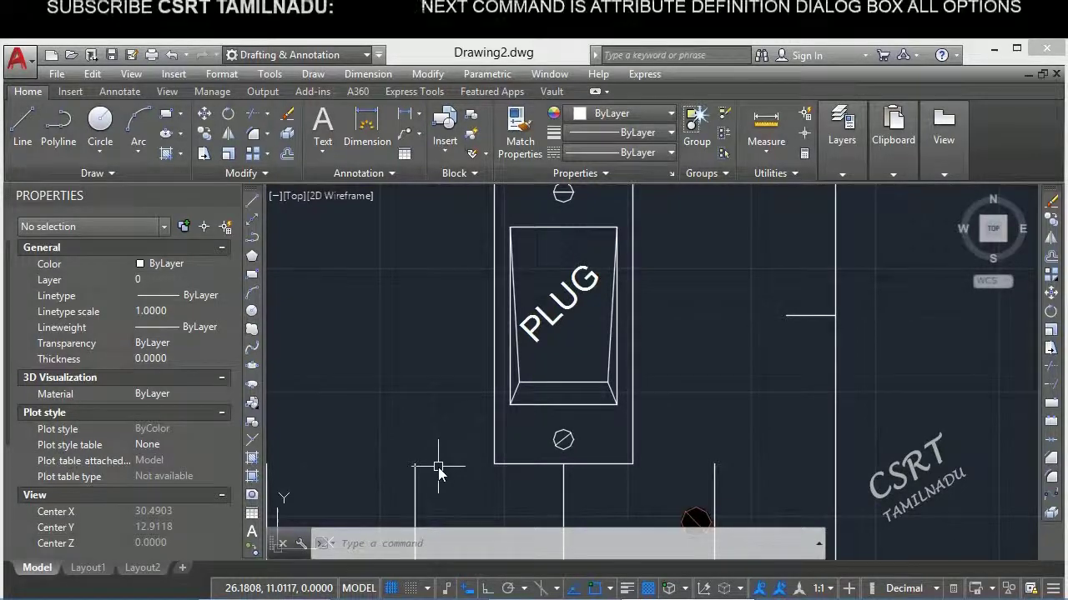
middle_drag(438, 471, 417, 464)
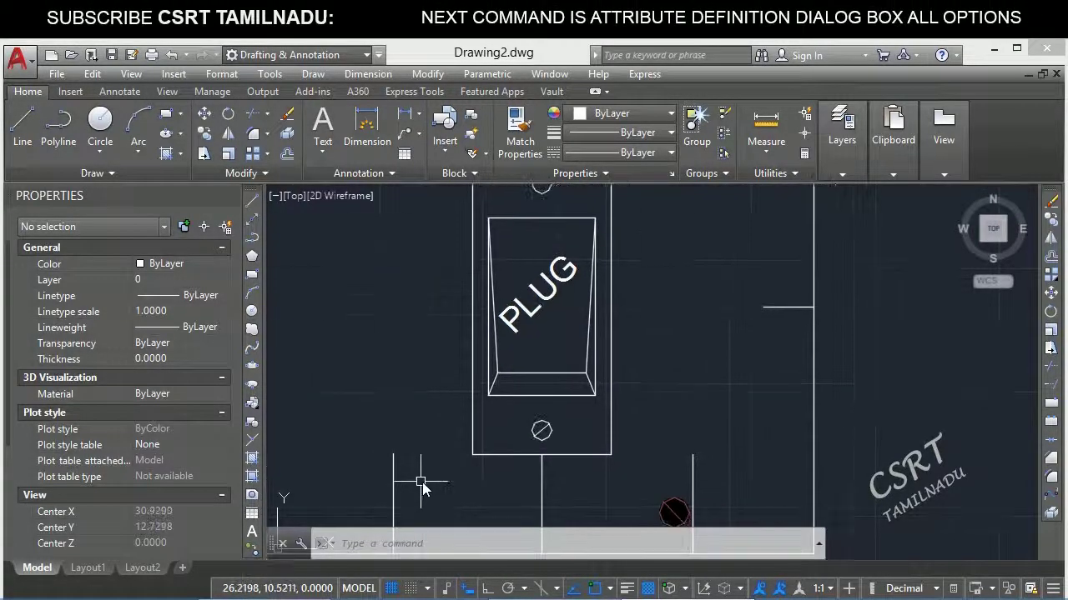
click(511, 445)
click(502, 465)
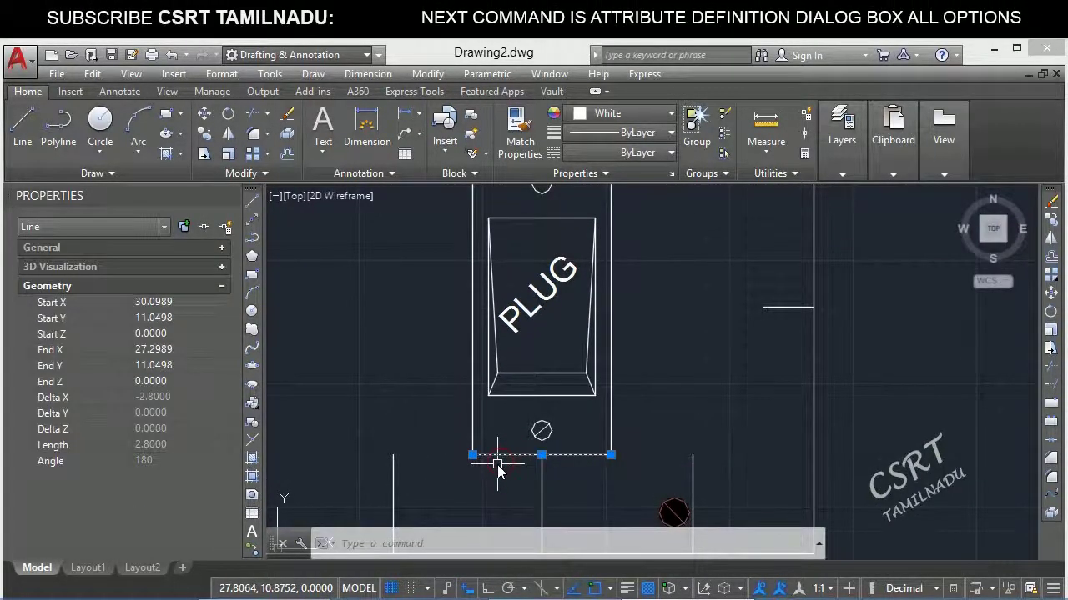
key(Escape)
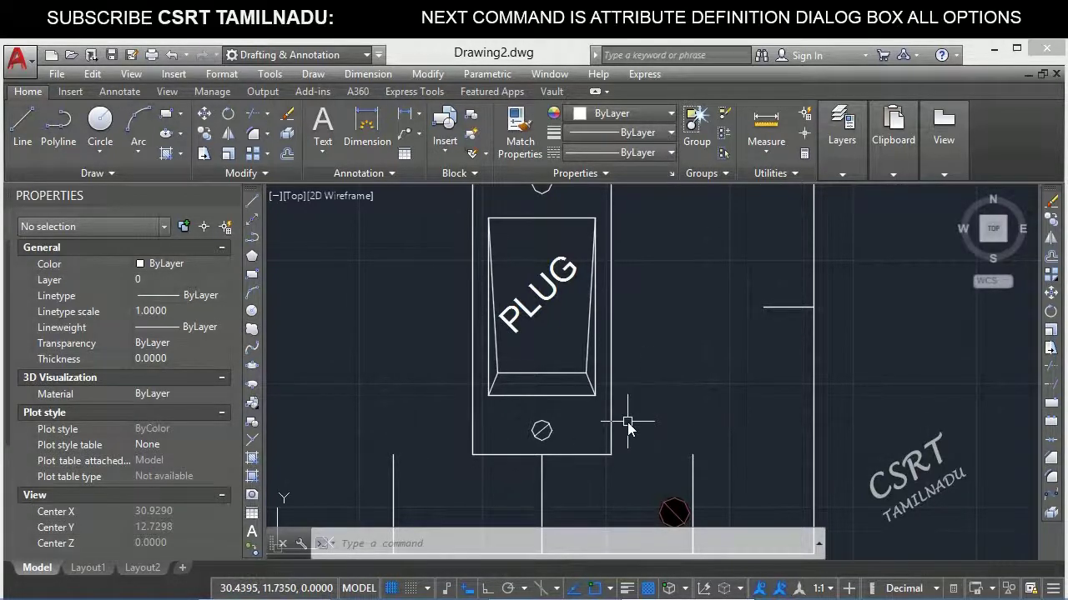
click(515, 455)
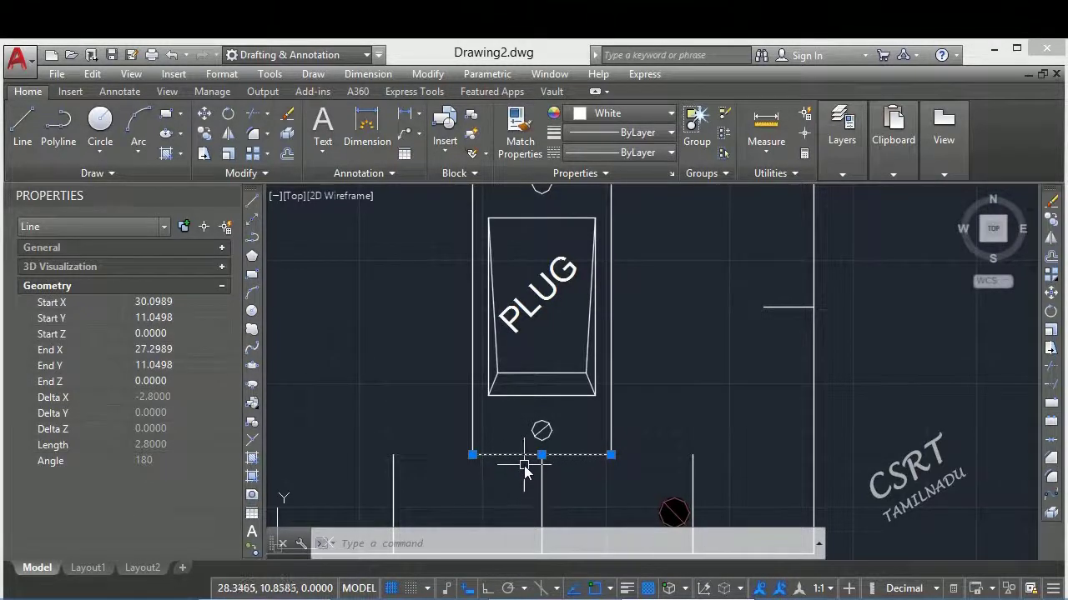
scroll(526, 468, down, 5)
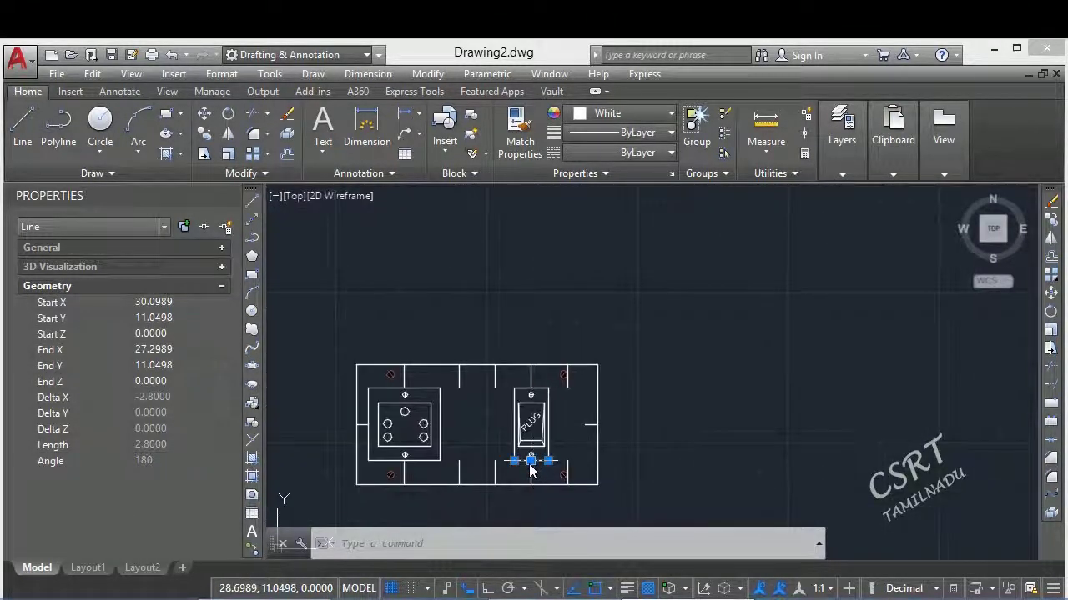
key(Escape)
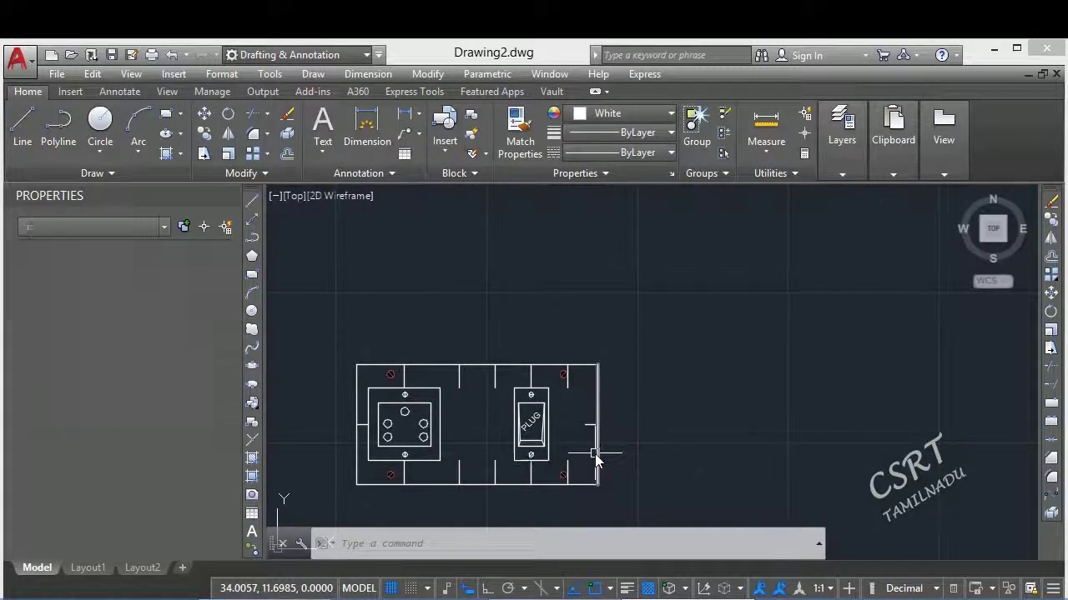
Choose SW UNIT in the Insert dialog, showing Centimeters block unit and factor 10.0000.
text(i)
key(Return)
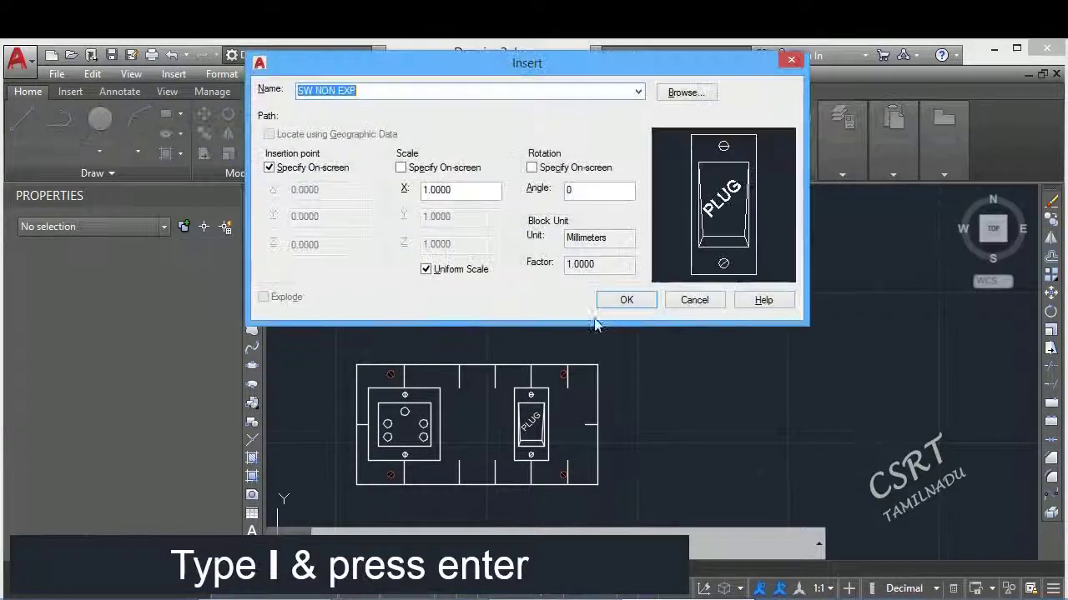
click(638, 90)
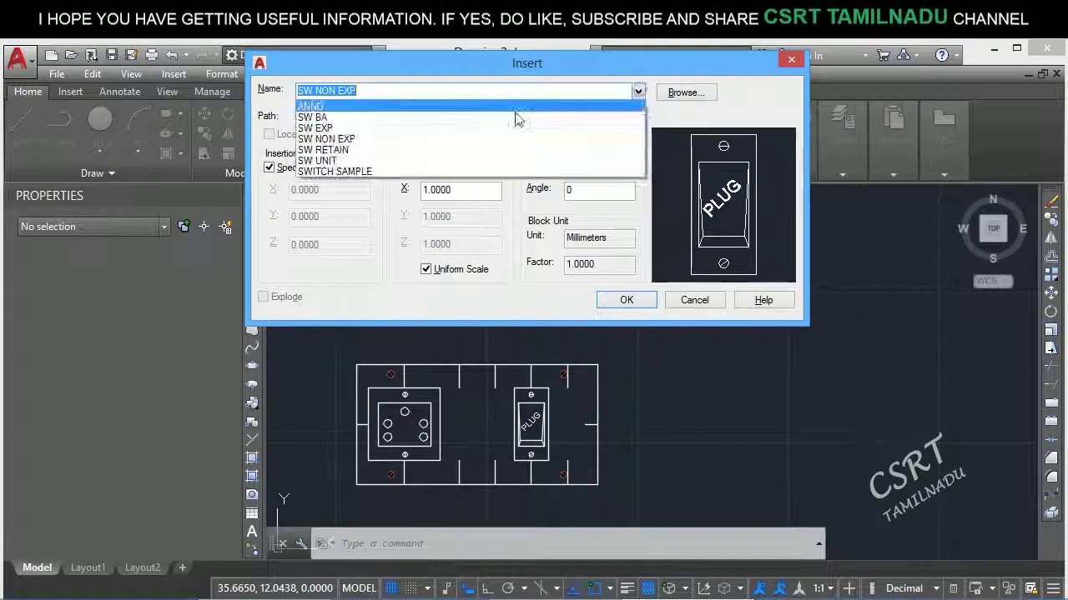
click(333, 161)
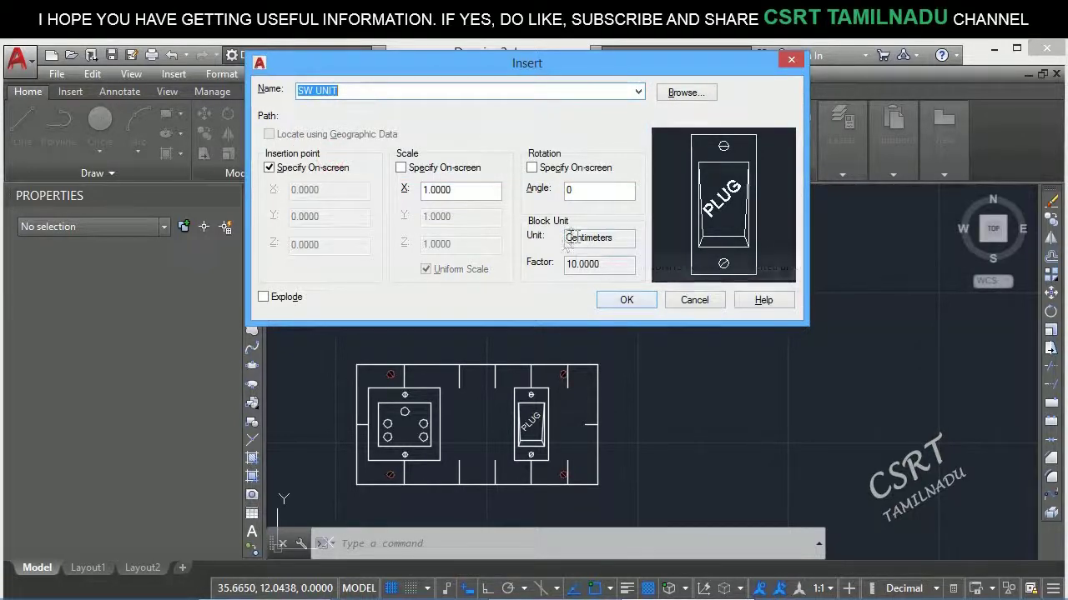
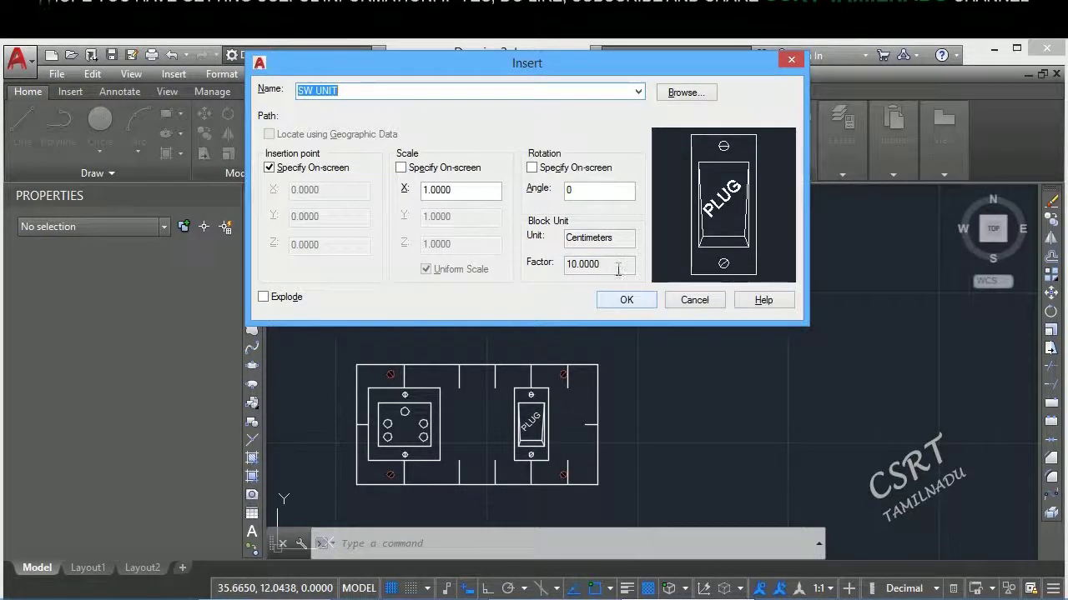
Insert the SW UNIT block to the right of the switch board, beside the PLUG switch.
click(636, 302)
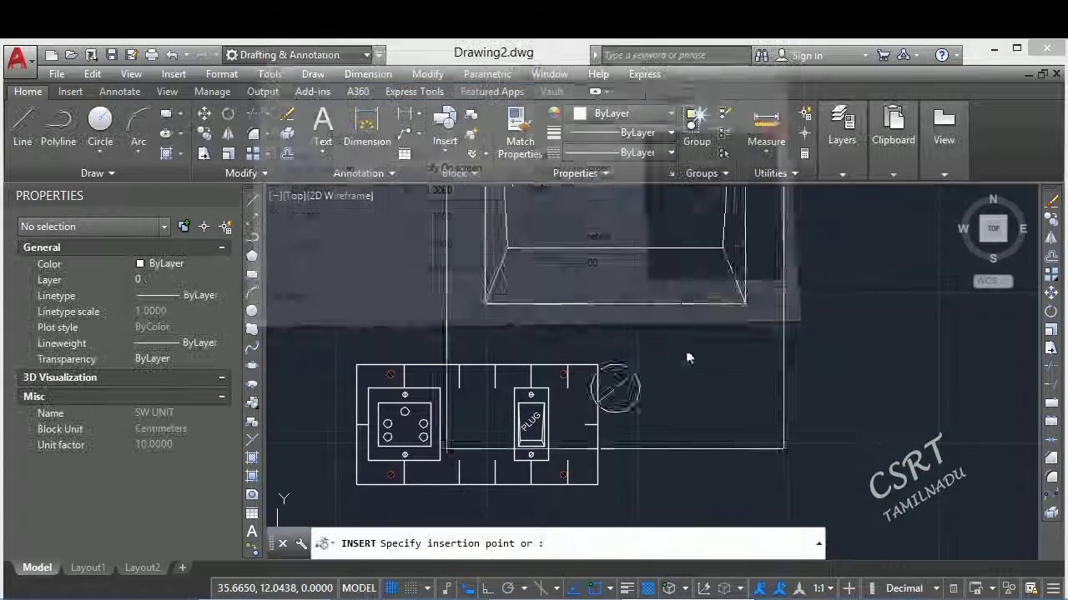
click(830, 465)
middle_drag(830, 465, 632, 417)
click(632, 409)
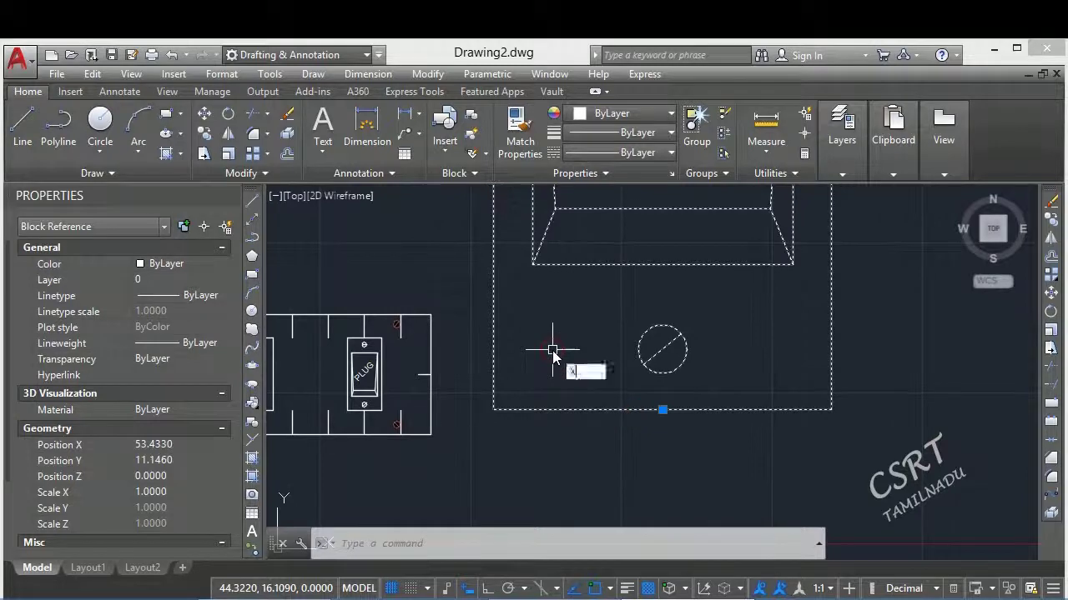
Clear the selection and crossing-select the bottom line of the new SW UNIT block.
key(Escape)
click(596, 430)
click(551, 374)
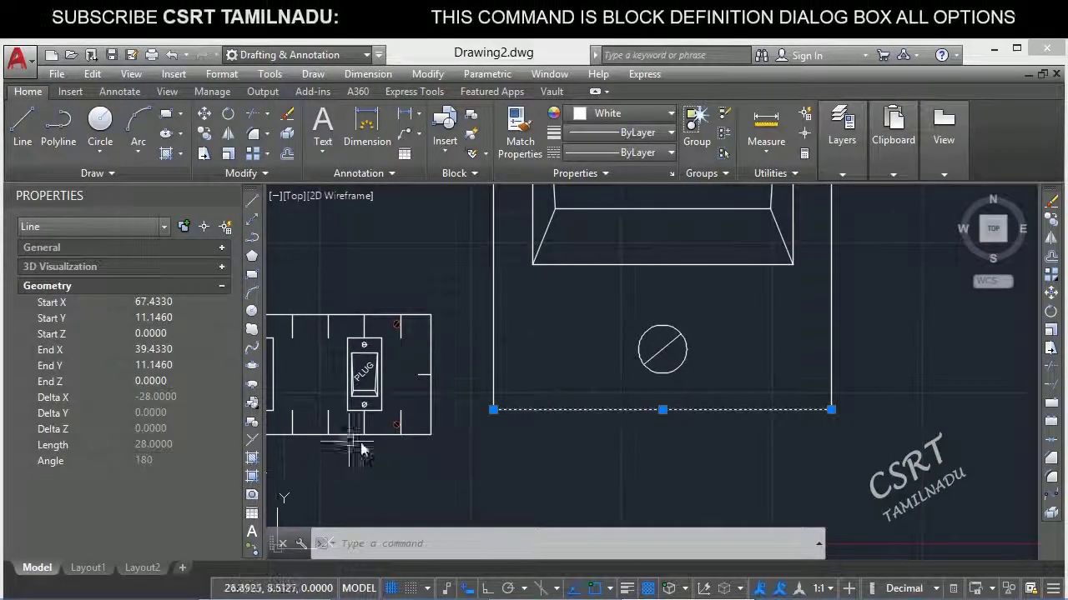
key(Escape)
text(UN)
key(Return)
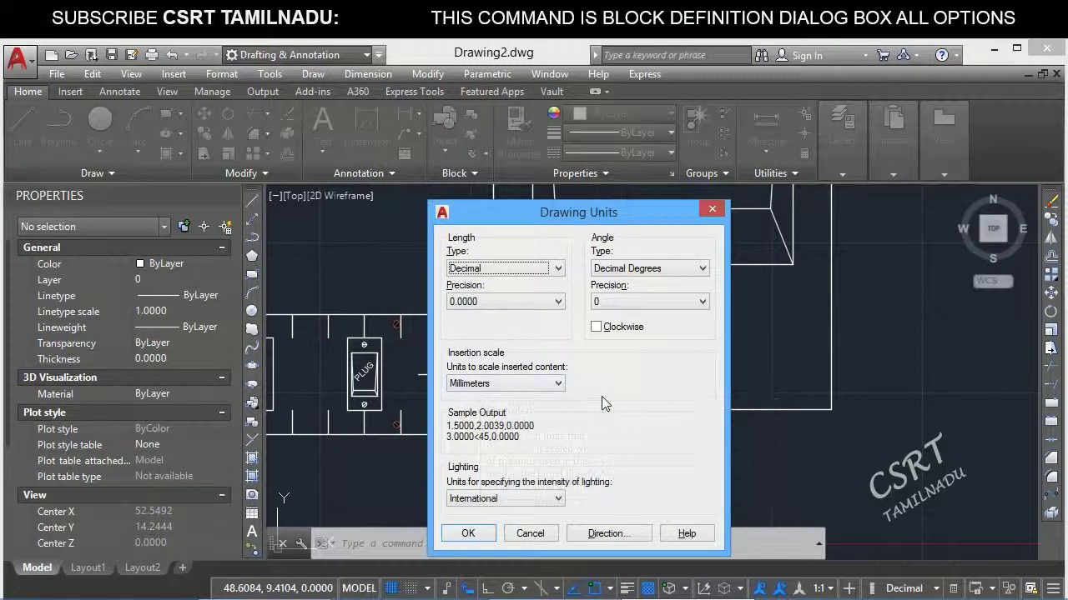
key(Return)
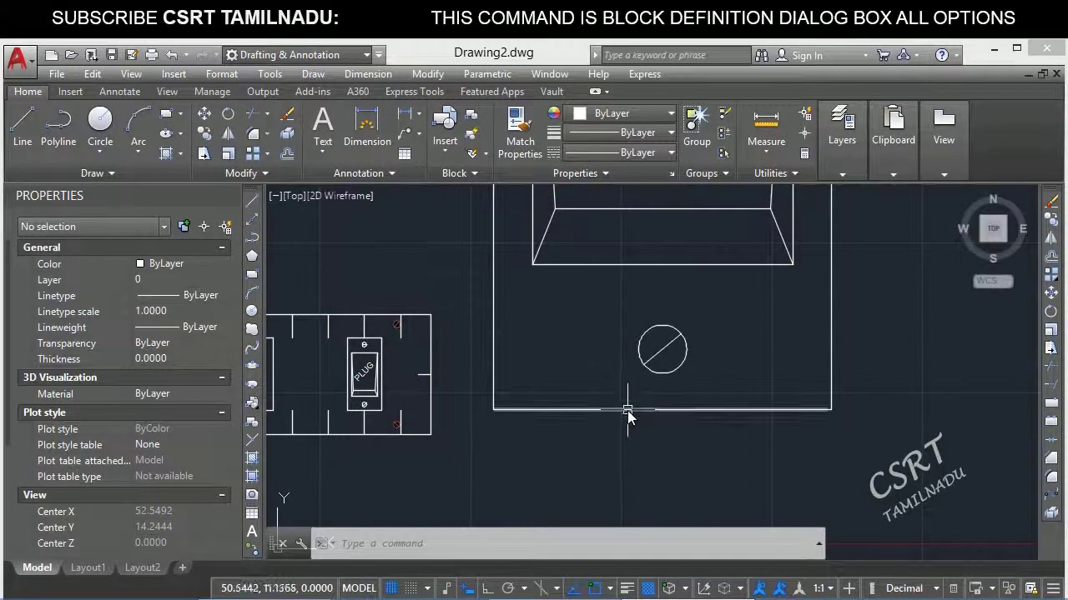
scroll(358, 404, up, 5)
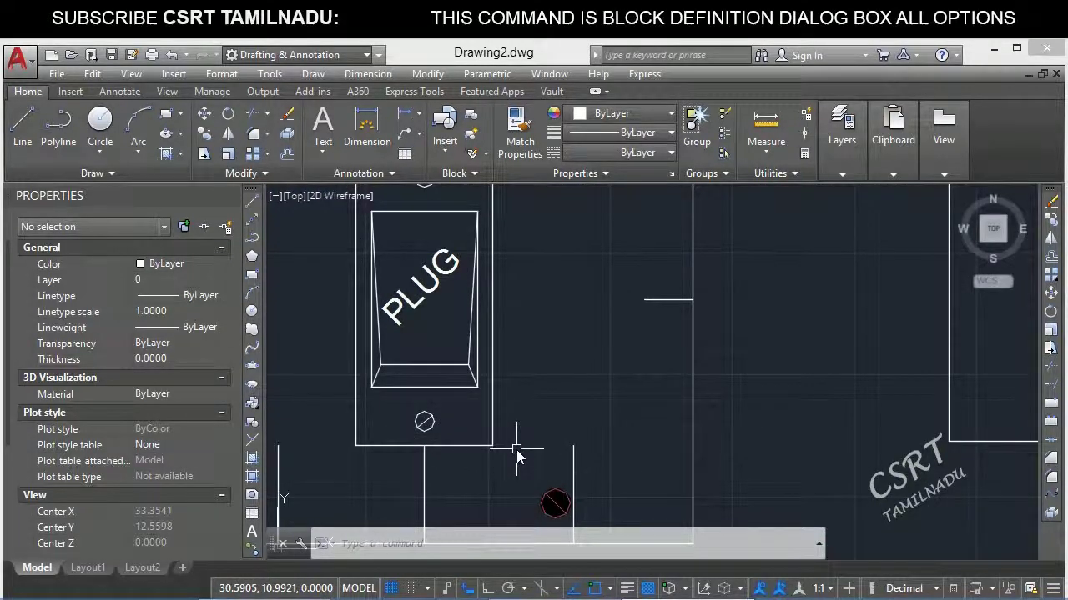
click(477, 446)
key(Escape)
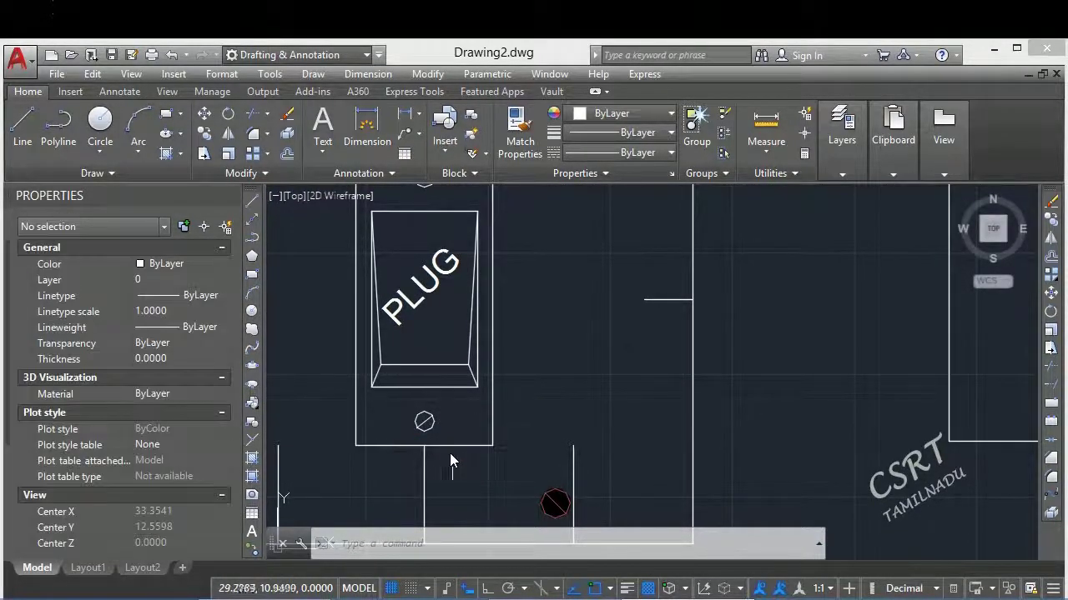
click(448, 446)
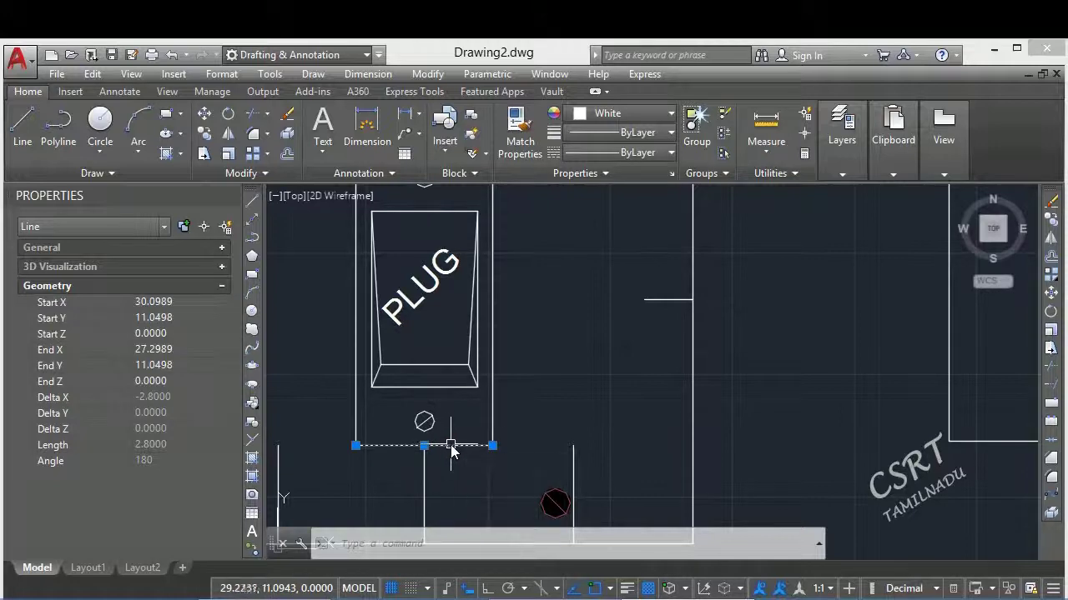
key(Escape)
click(470, 446)
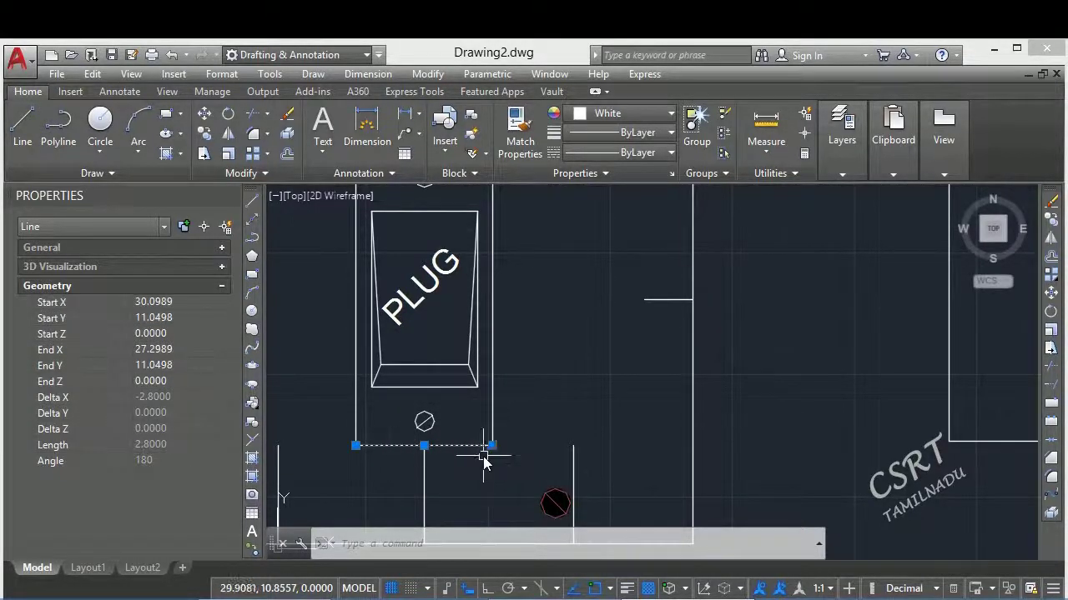
key(Escape)
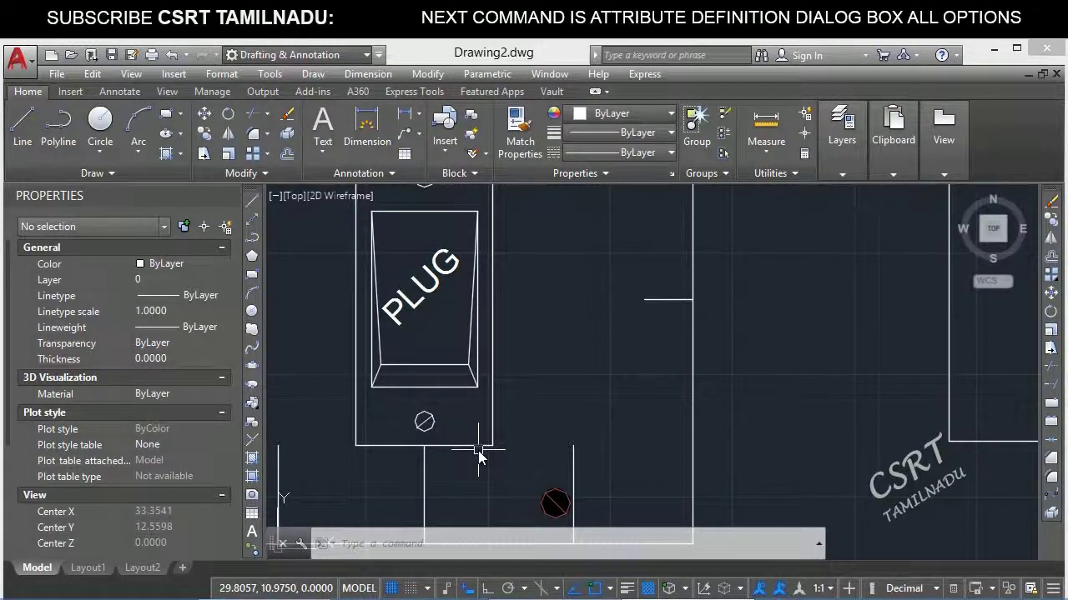
scroll(481, 453, down, 5)
scroll(668, 450, up, 7)
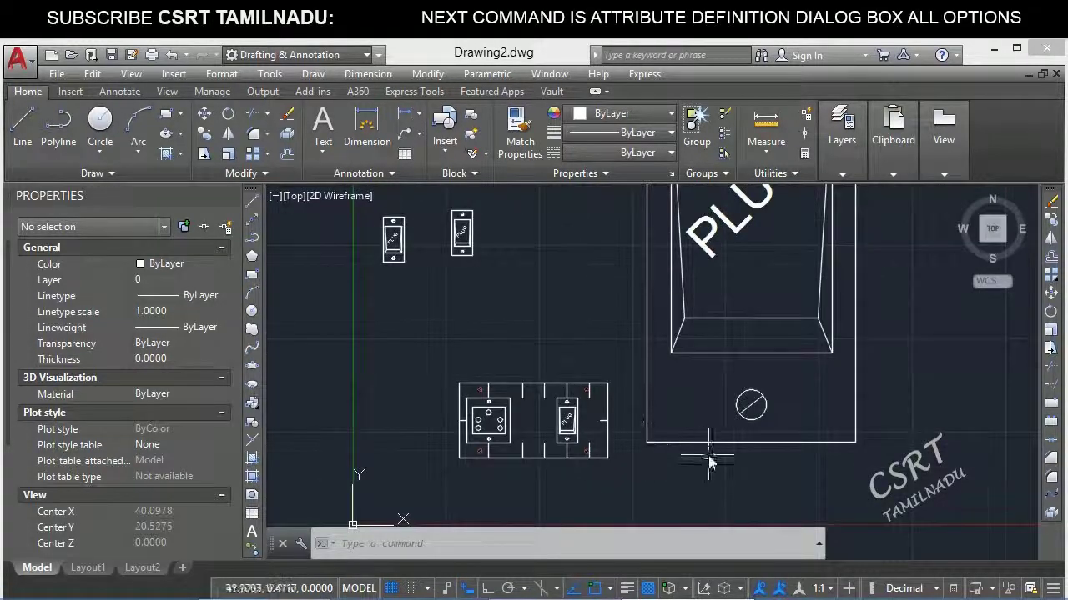
middle_drag(728, 451, 611, 493)
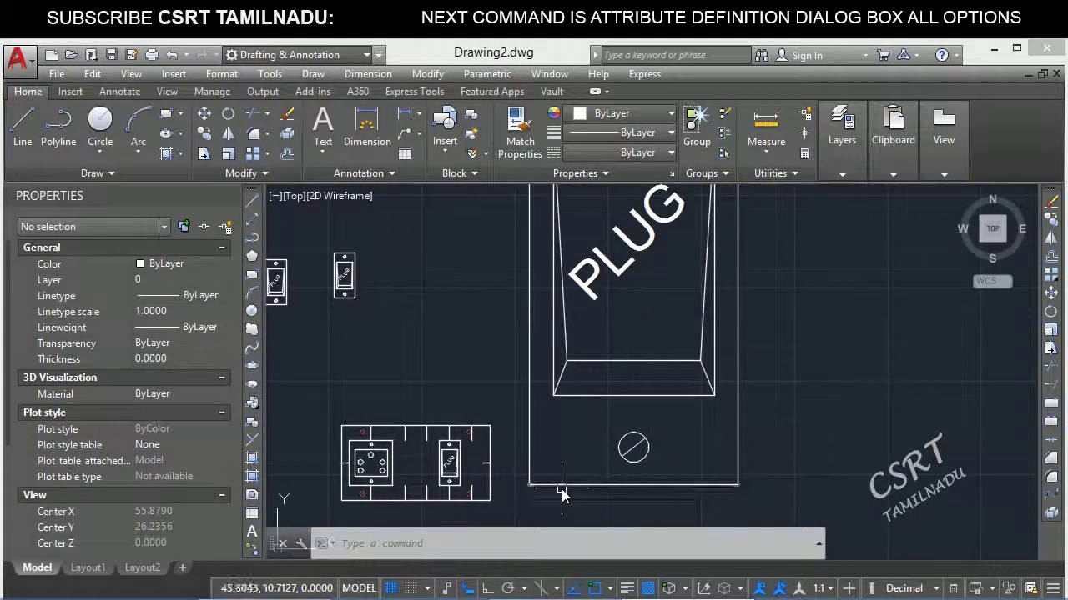
click(574, 484)
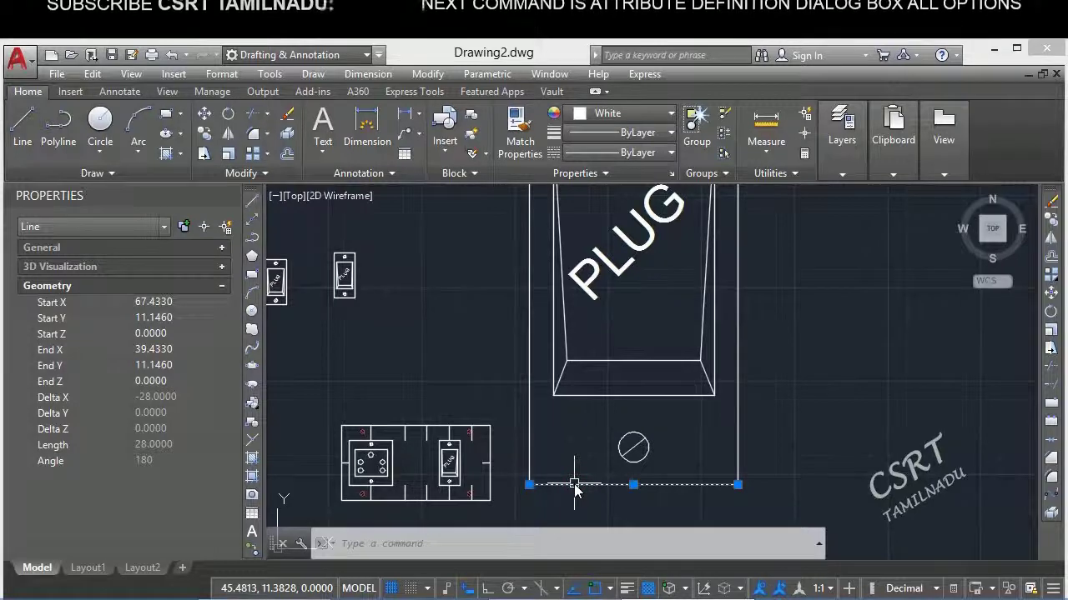
scroll(574, 482, down, 4)
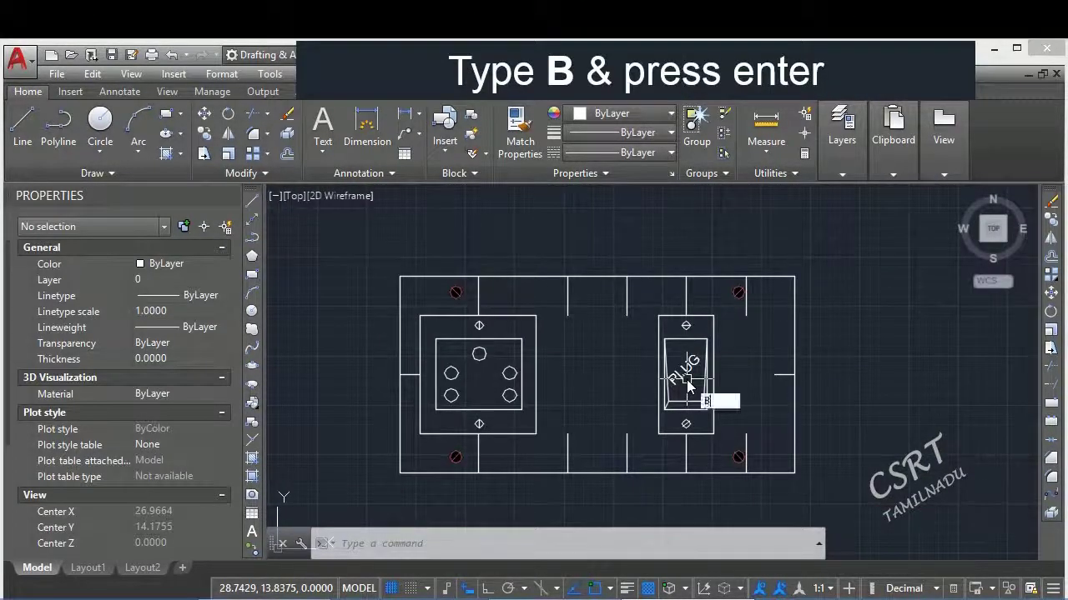
In Block Definition, tick Open in block editor, then dismiss the dialog.
key(Return)
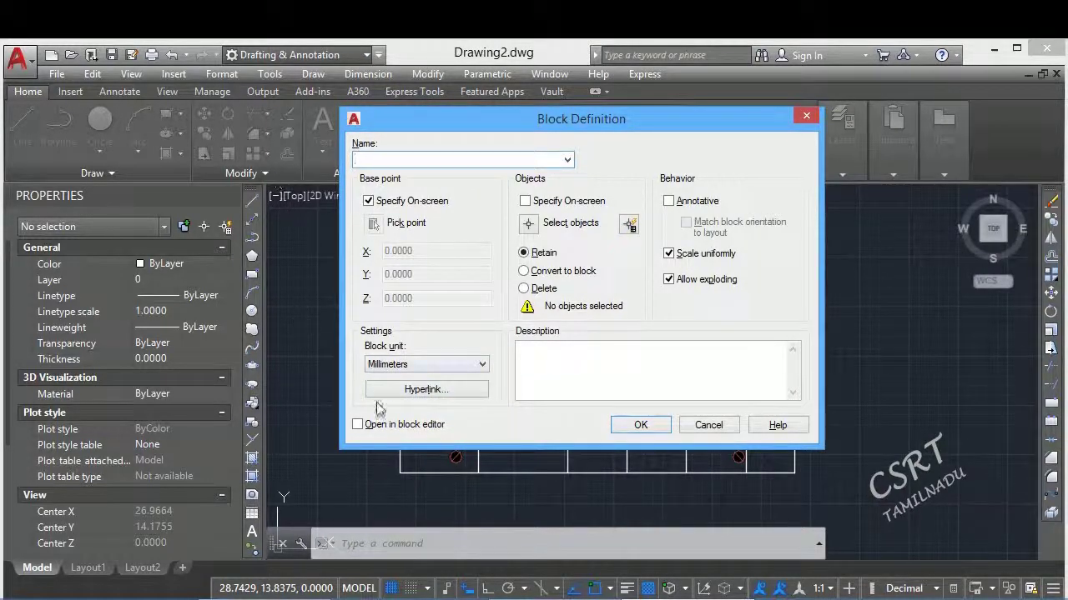
click(413, 426)
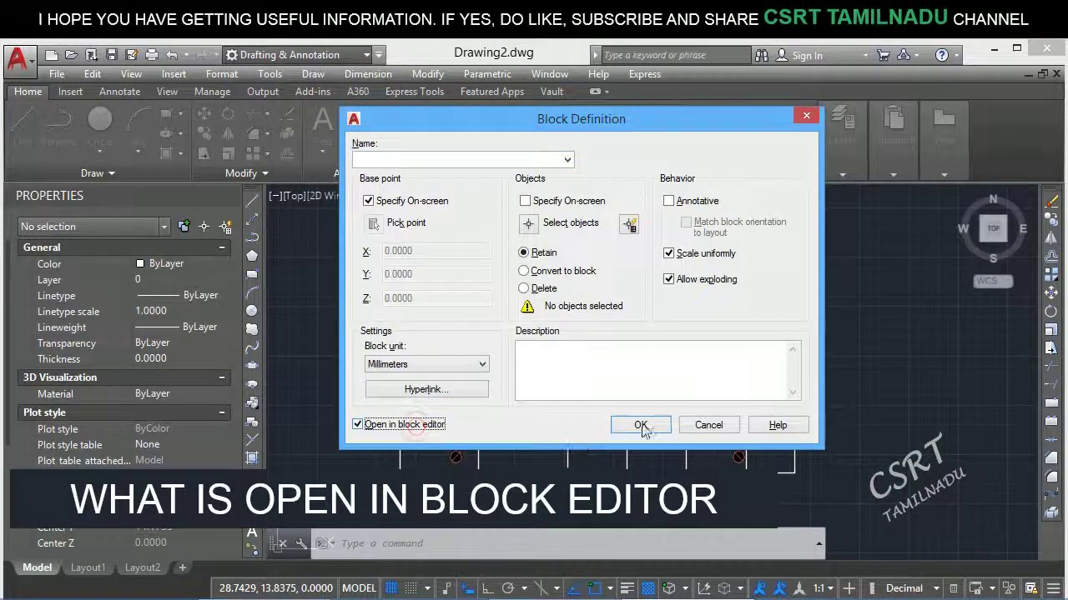
click(727, 431)
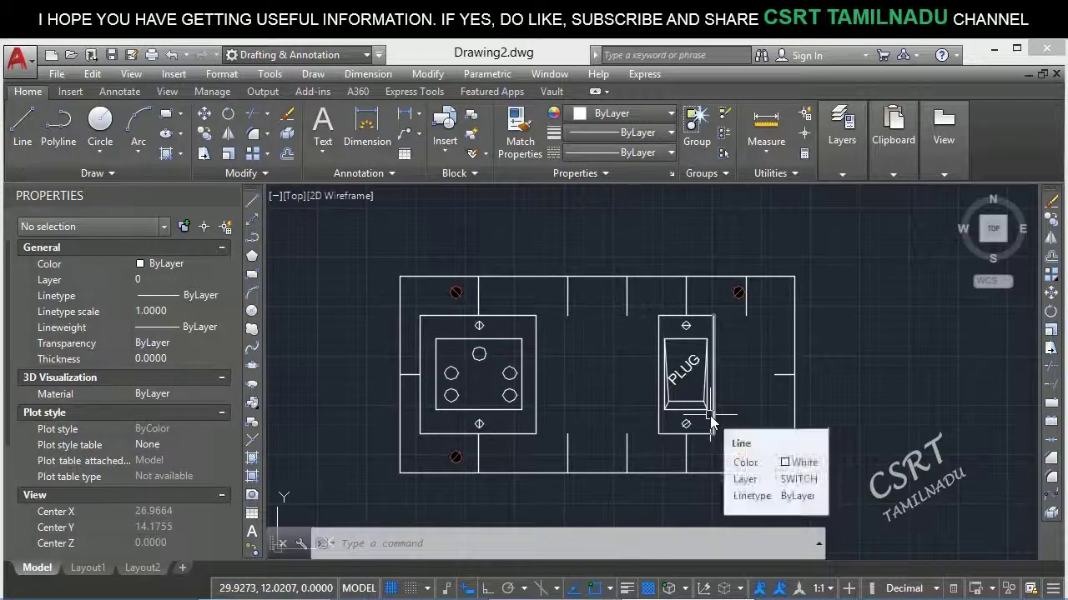
Reopen Block Definition with B for SW OPEN, tick Open in block editor, and pick the PLUG switch top as base point.
text(b)
key(Return)
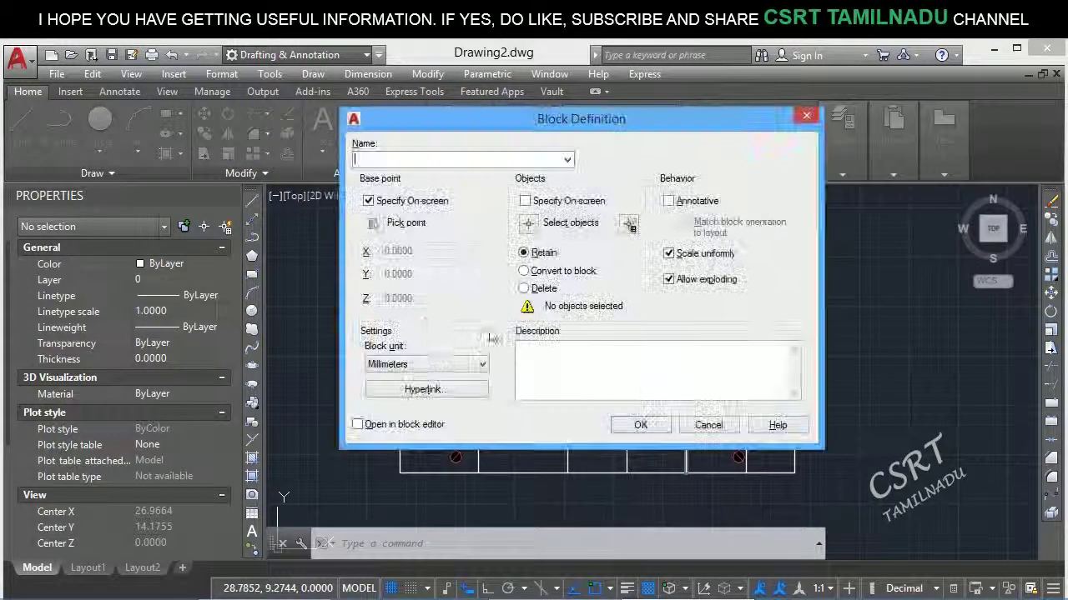
click(407, 426)
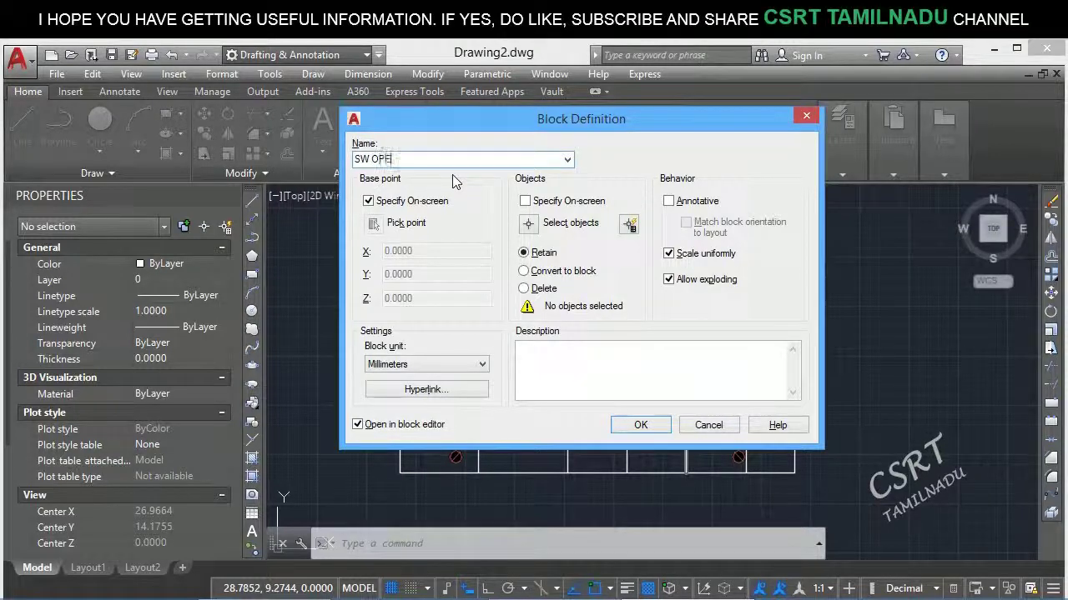
click(367, 201)
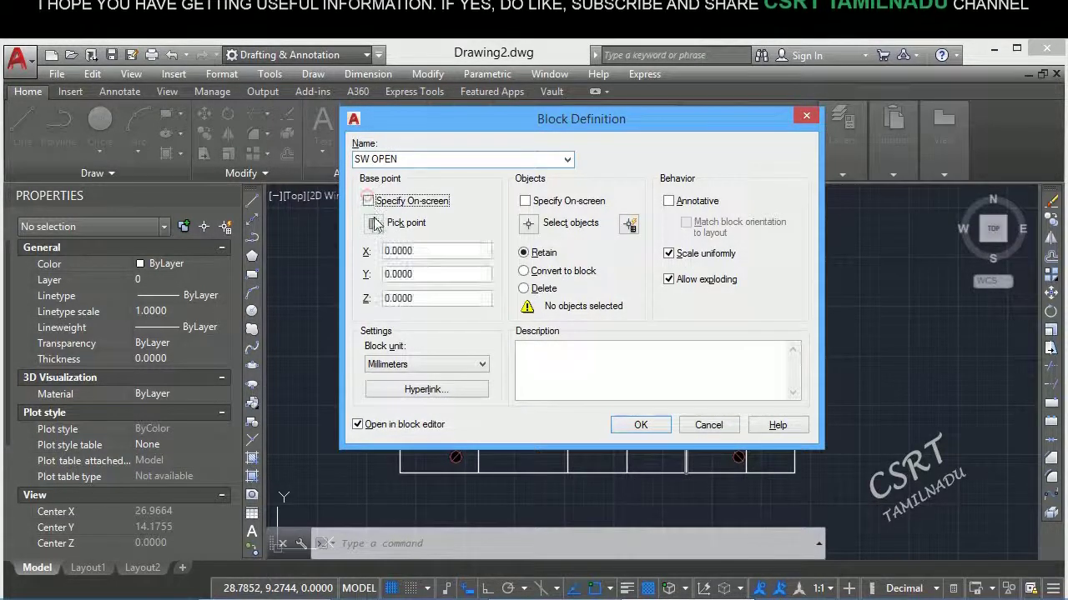
click(375, 223)
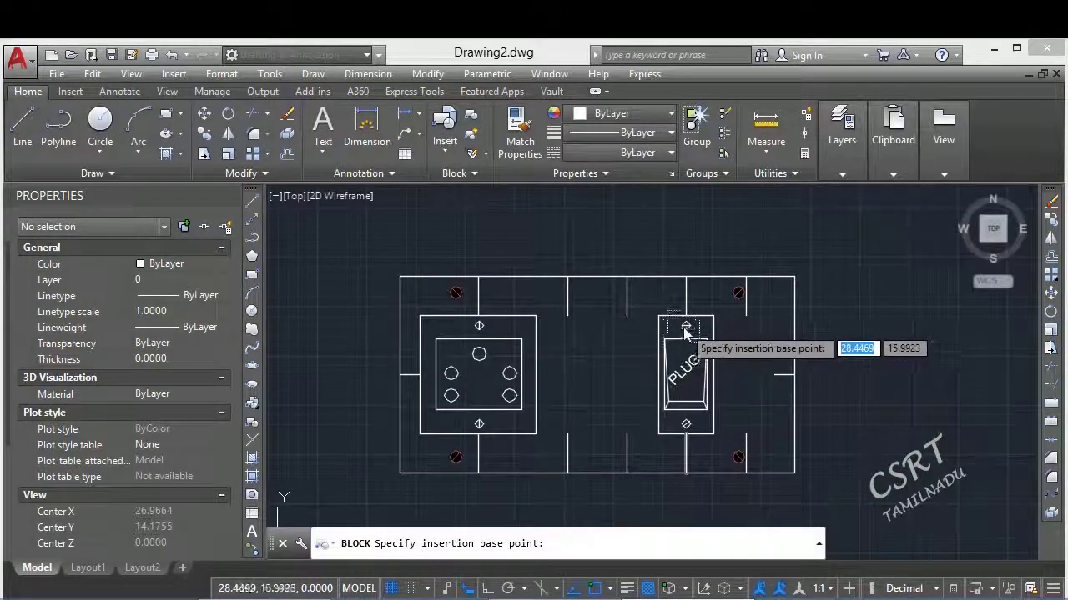
click(686, 322)
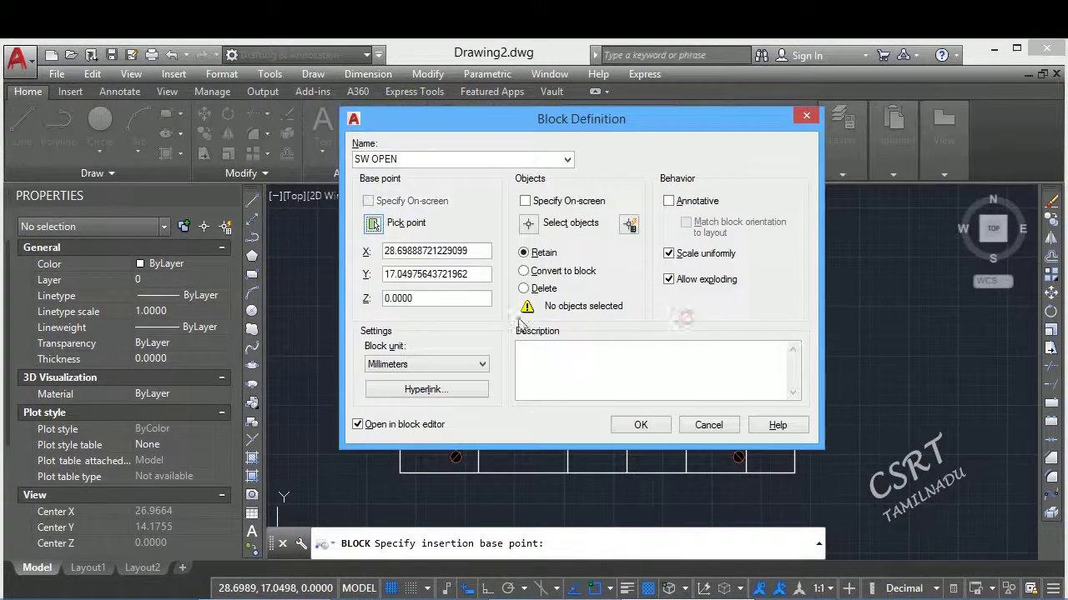
Window-select the 18 PLUG switch objects for the SW OPEN block.
click(528, 224)
click(655, 299)
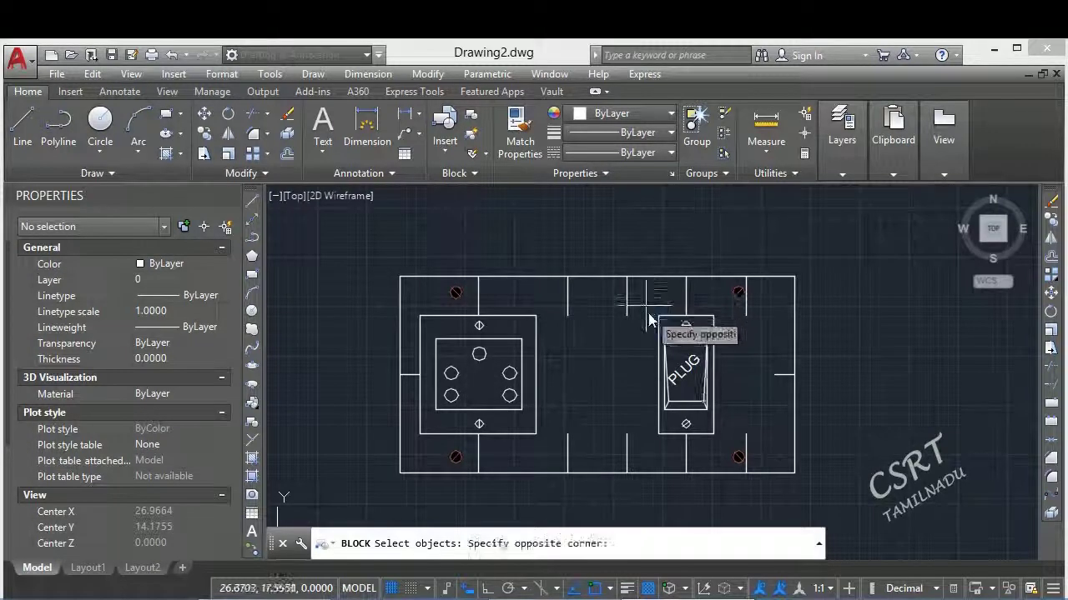
click(746, 434)
key(Return)
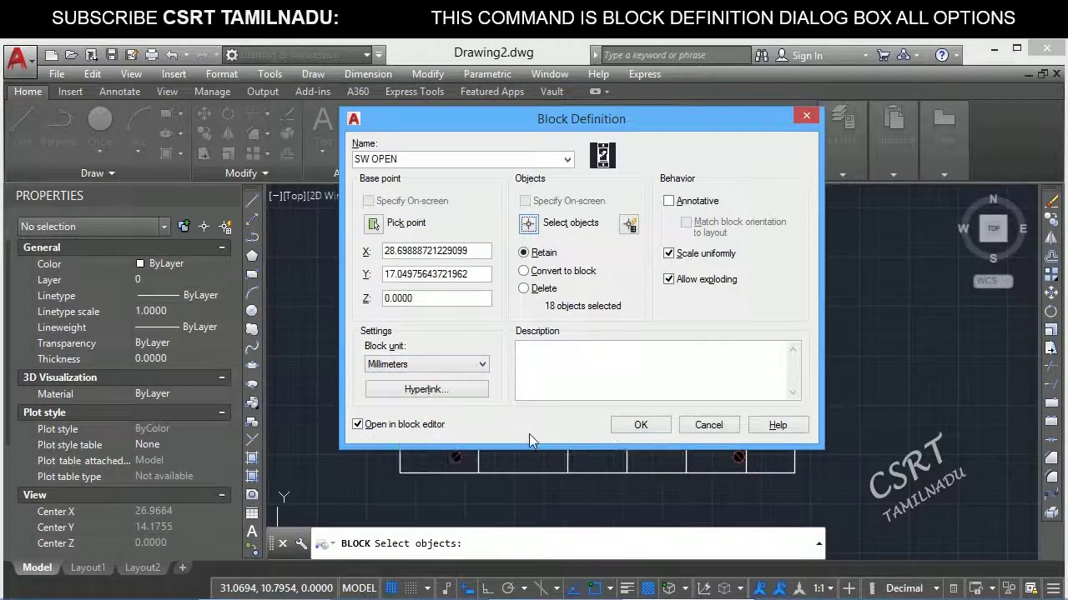
Create the SW OPEN block and select its three right-edge switch lines in the block editor.
click(652, 432)
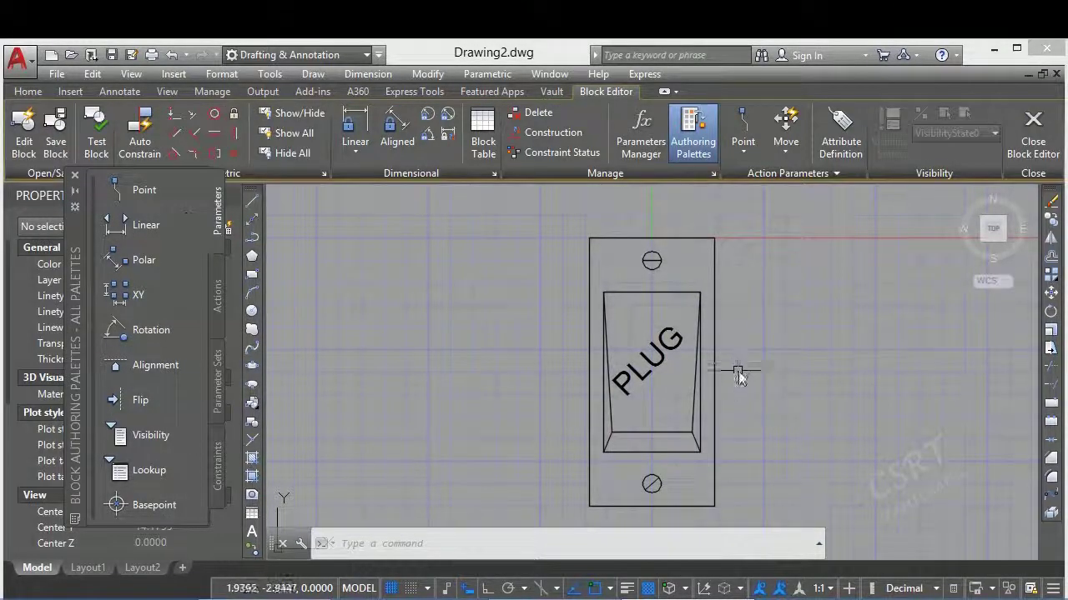
click(738, 375)
click(652, 421)
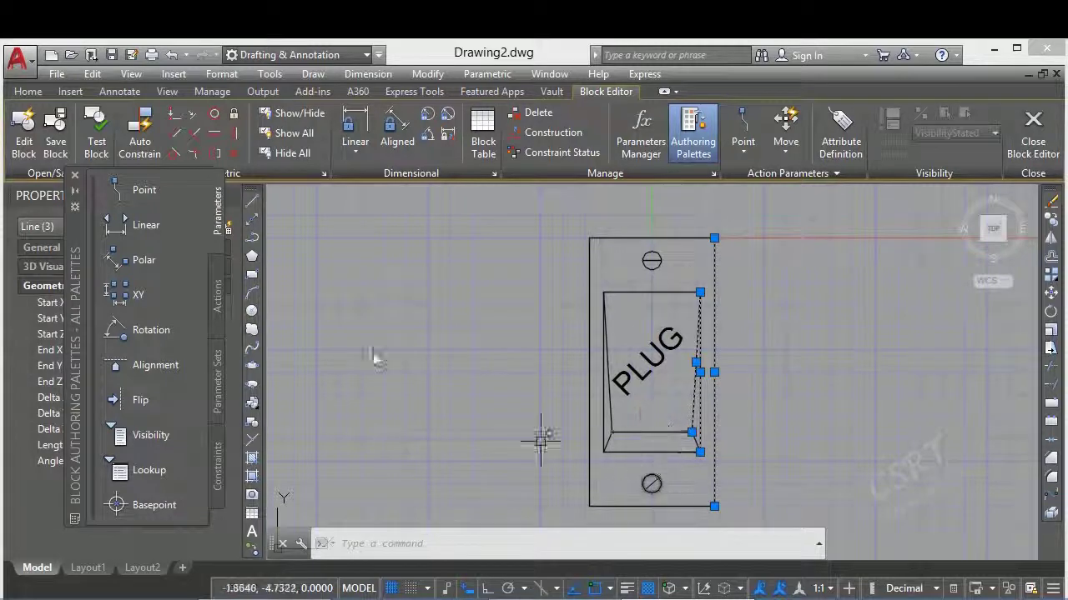
Colour the selected lines Magenta, then close the block editor saving changes to SW OPEN.
click(75, 175)
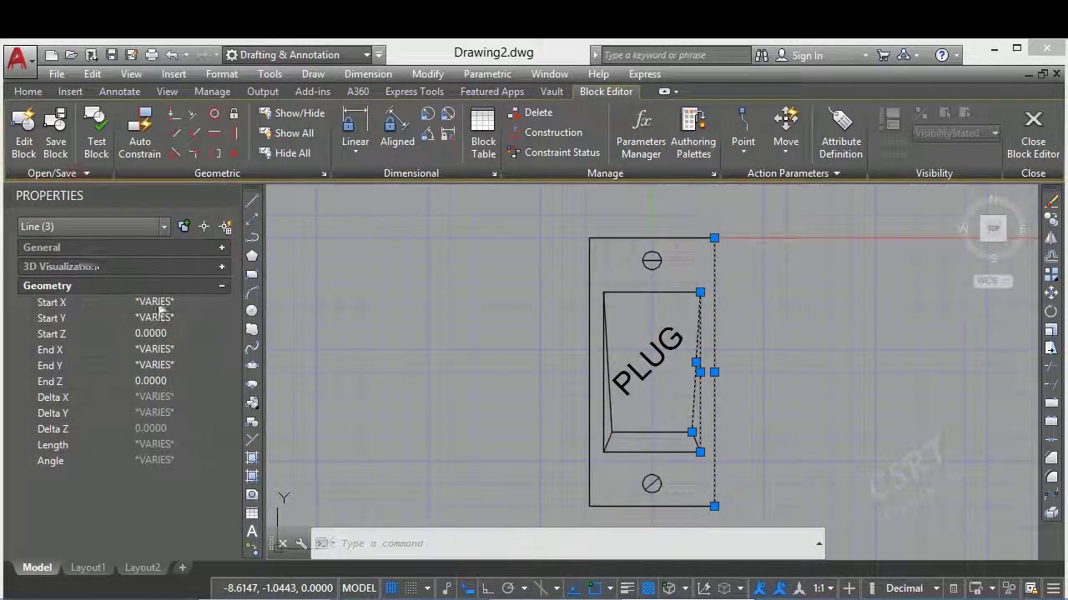
click(222, 248)
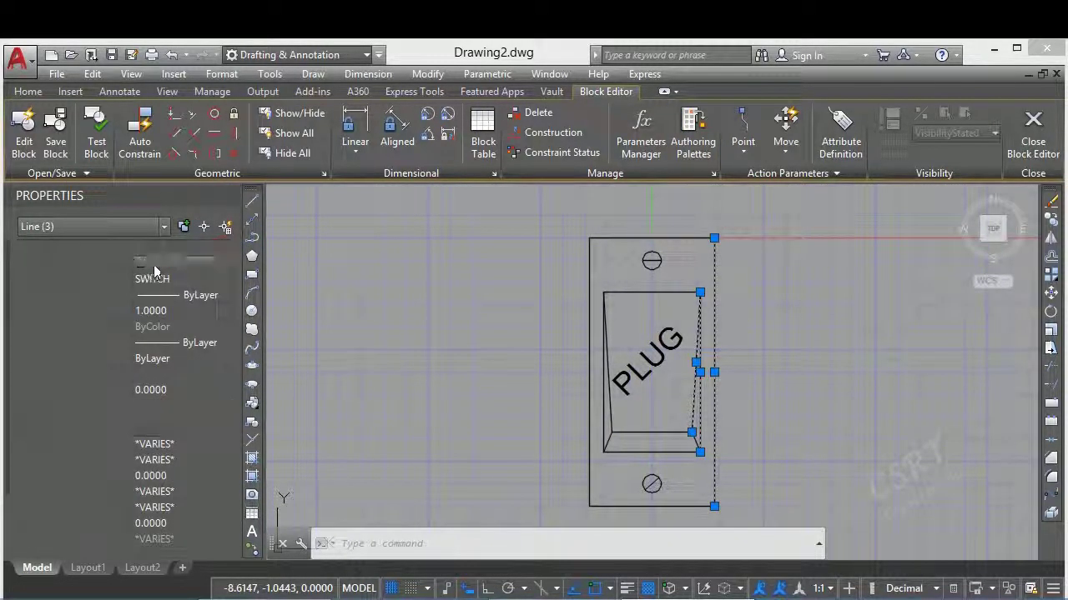
click(184, 264)
click(171, 385)
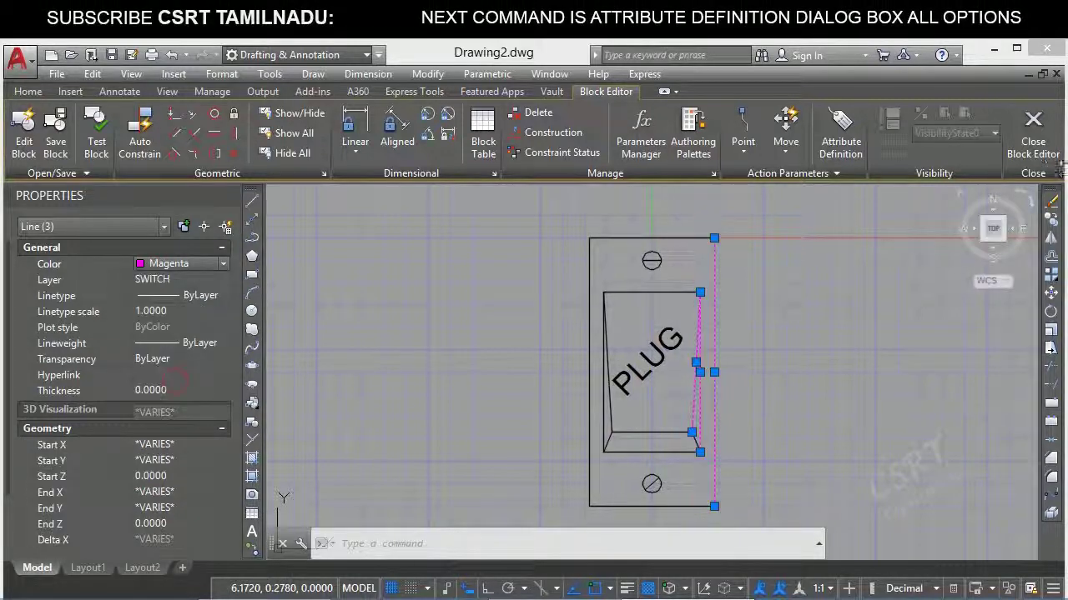
click(1032, 137)
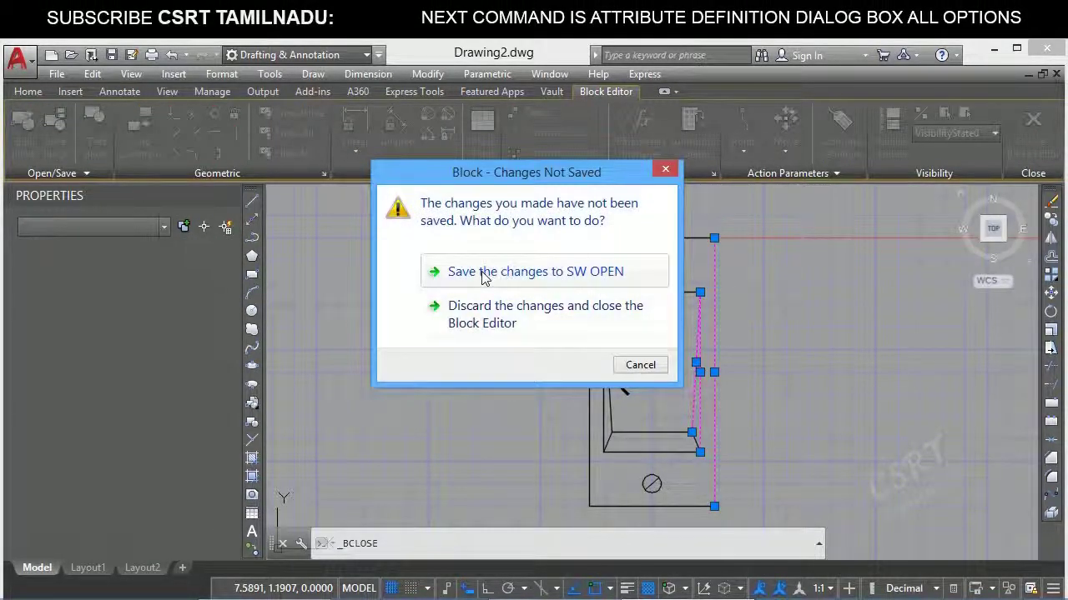
click(481, 273)
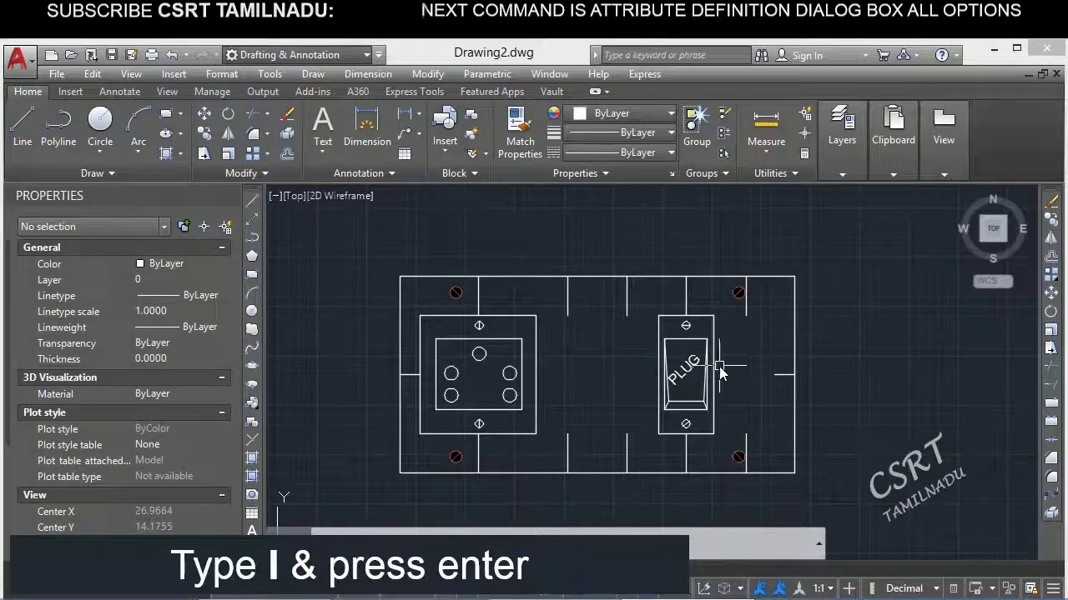
Insert the SW OPEN block right beside the first PLUG switch on the board.
text(i)
key(Return)
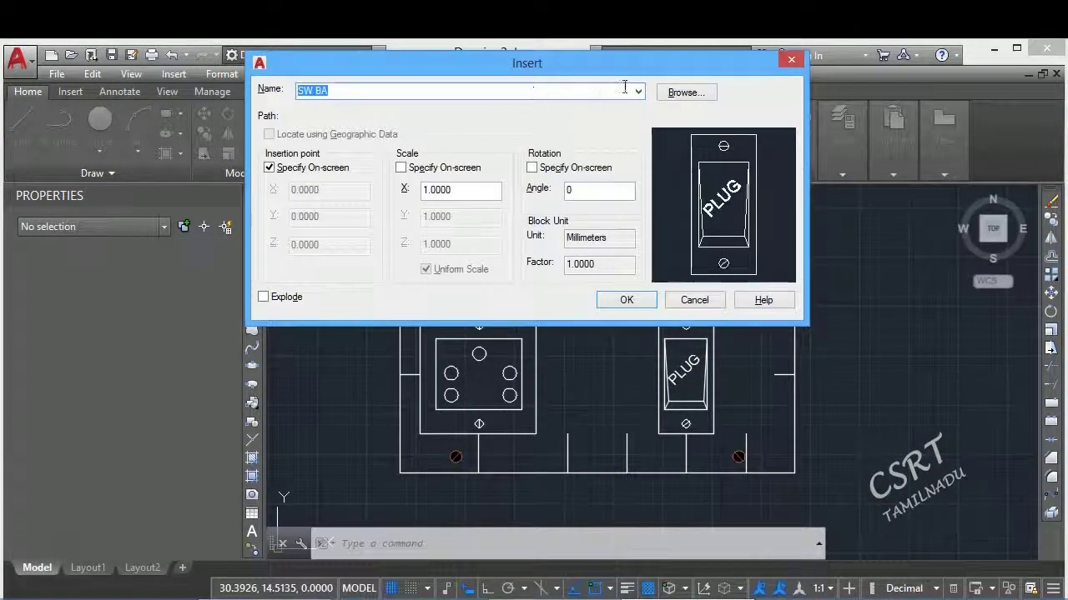
click(638, 91)
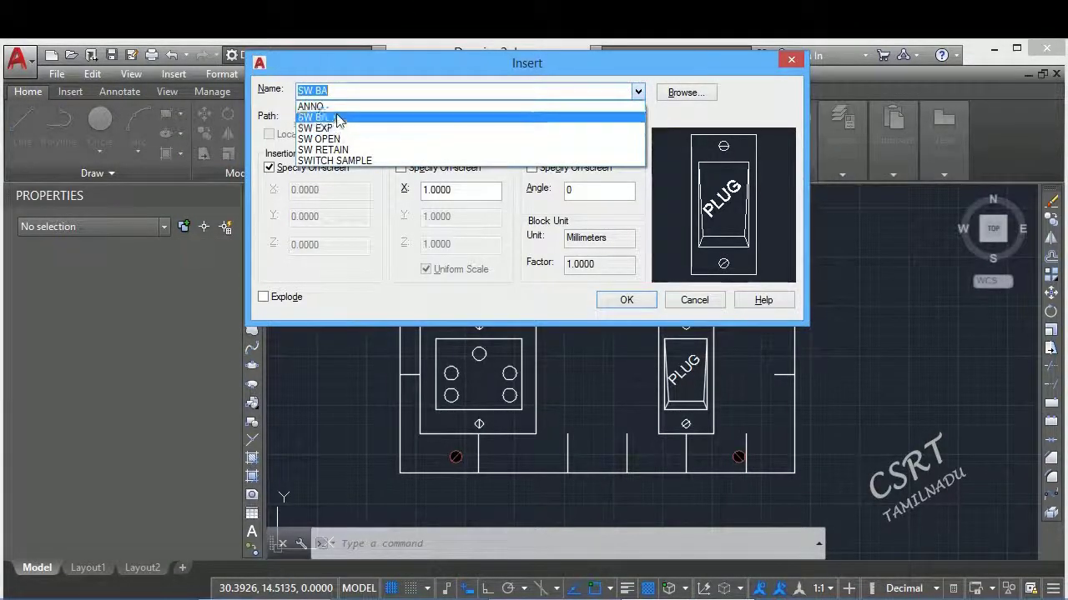
click(349, 140)
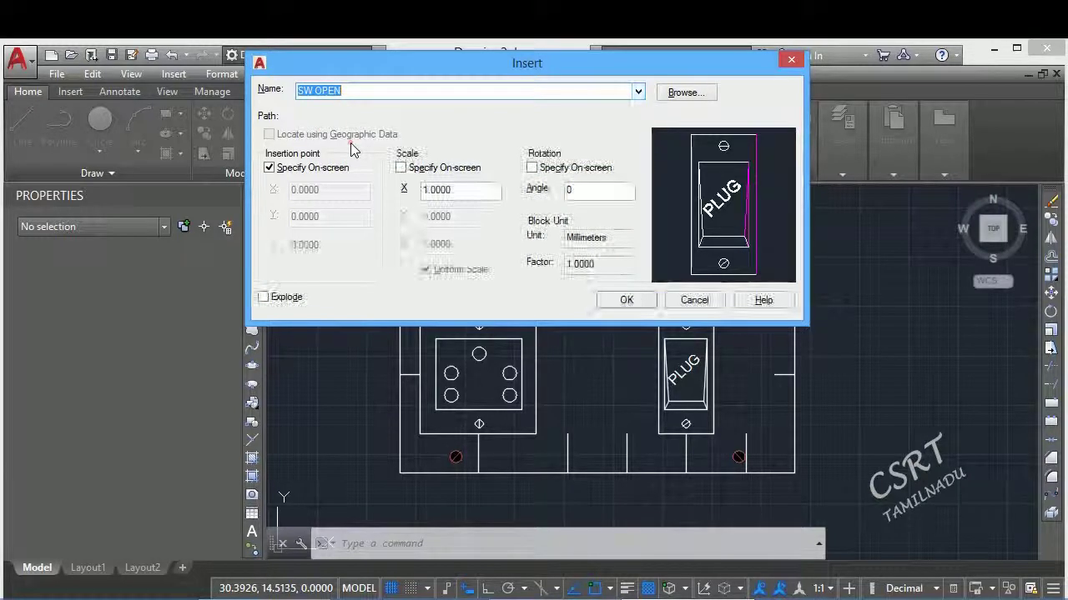
click(628, 300)
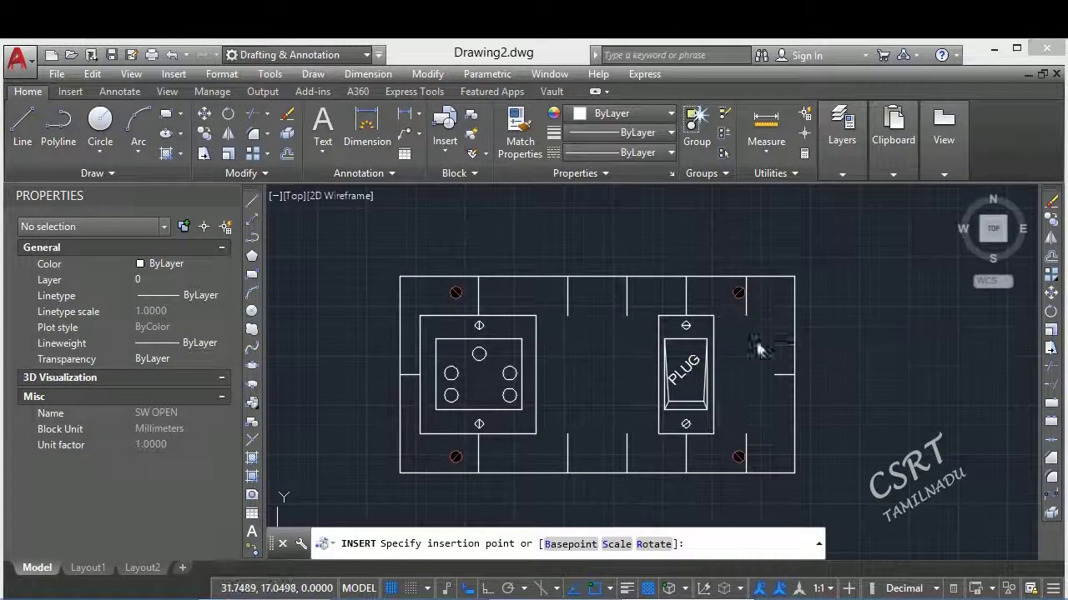
click(774, 372)
scroll(769, 375, up, 2)
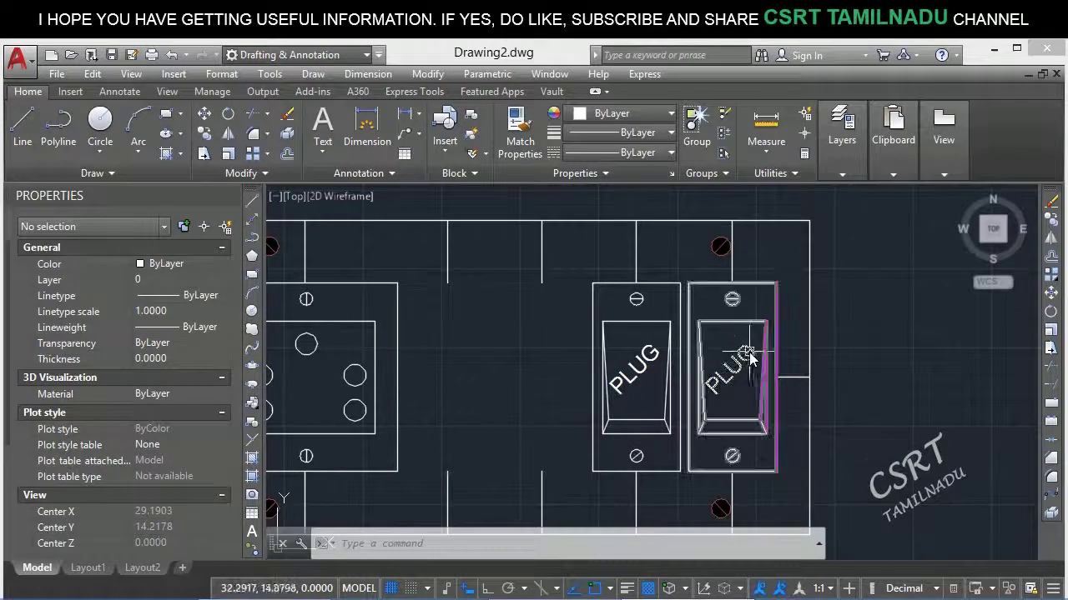
mouse_move(754, 367)
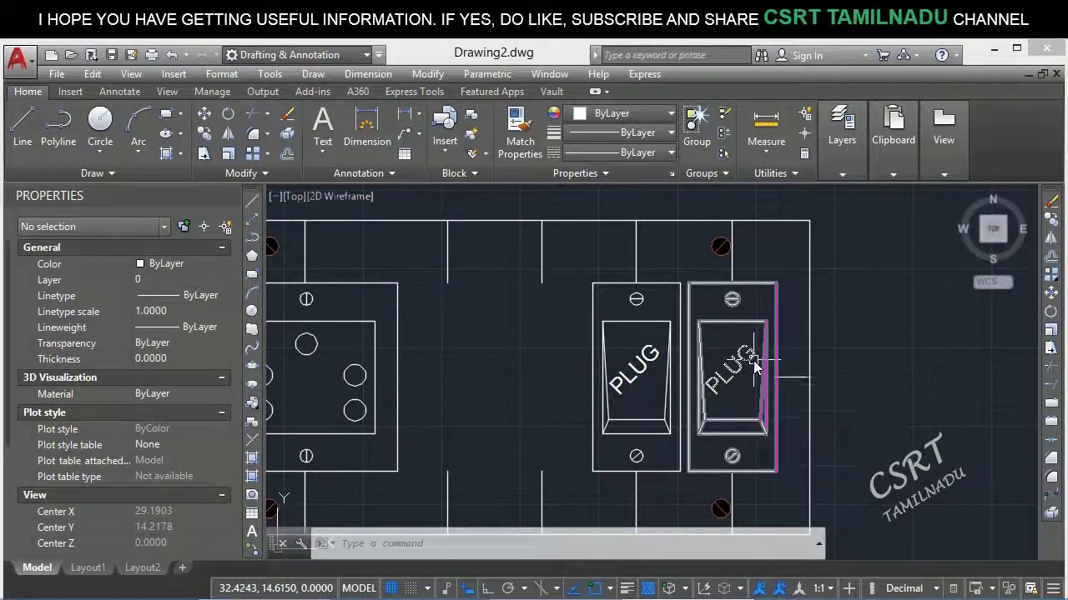
Open SWITCH SAMPLE in the block editor with BE and close it unchanged.
text(BE)
key(Return)
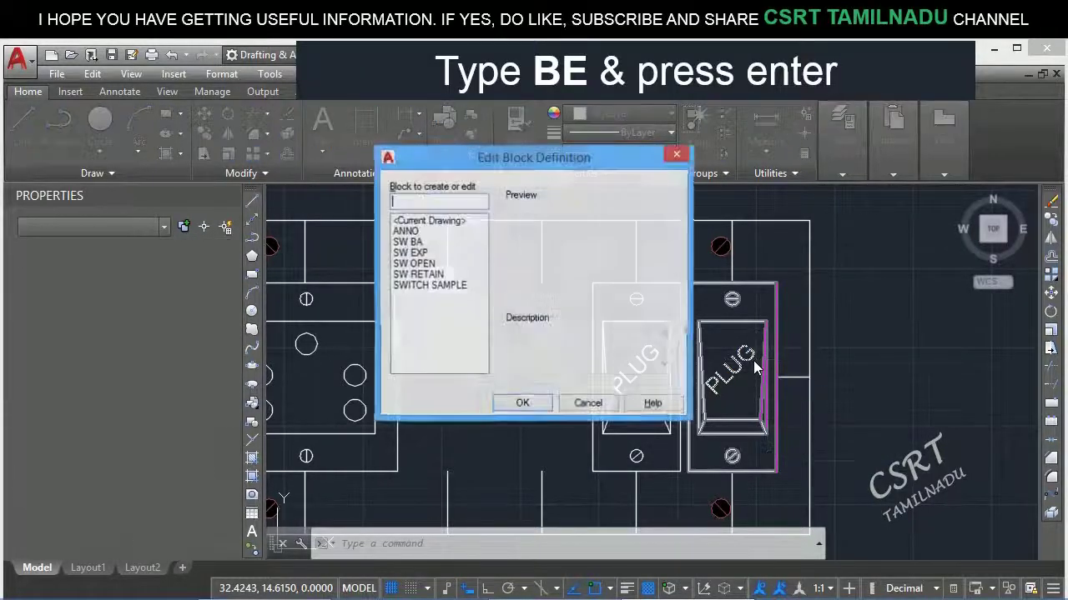
click(429, 286)
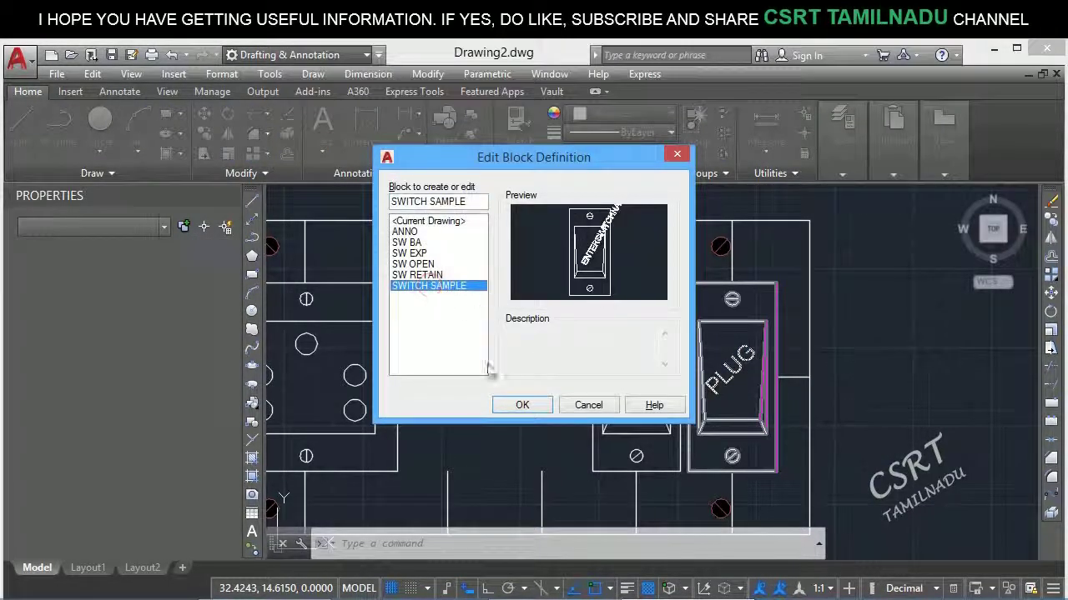
click(522, 405)
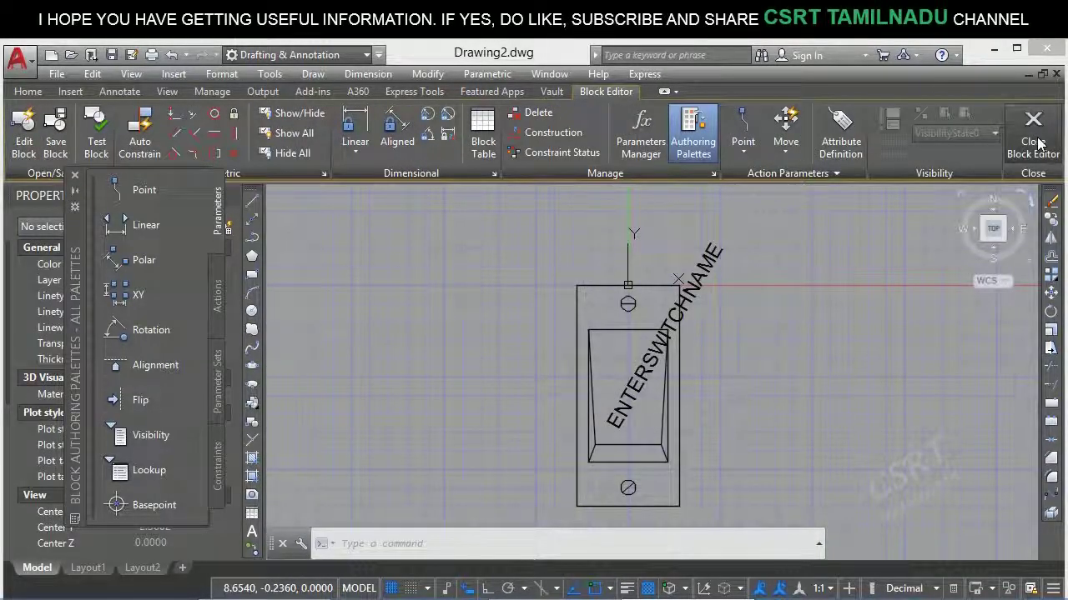
click(1036, 143)
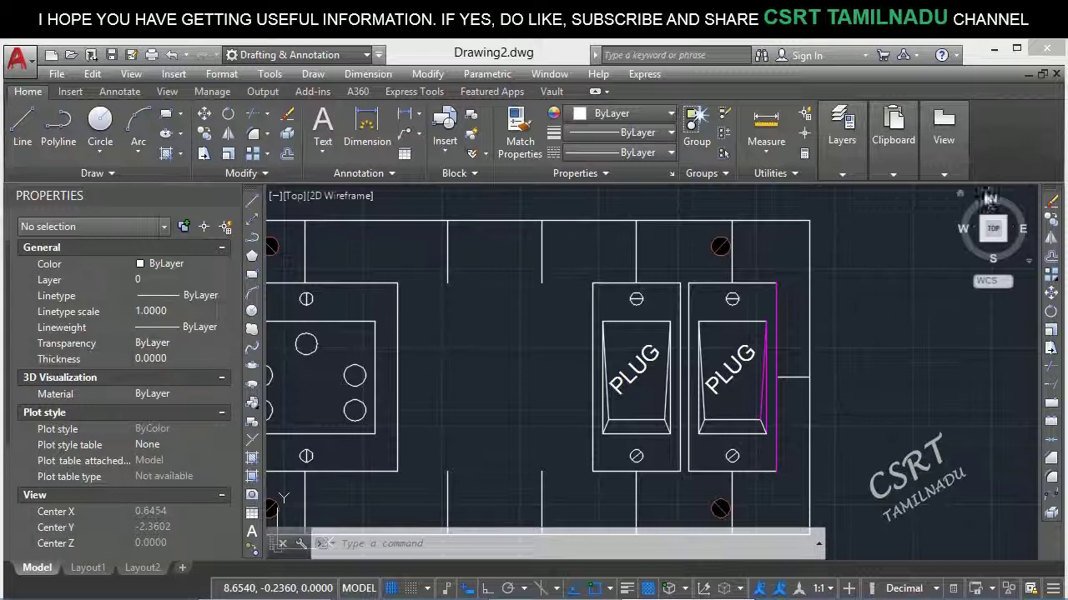
Untick Open in block editor in Block Definition, cancel it, and bring up the Insert dialog.
text(b)
key(Return)
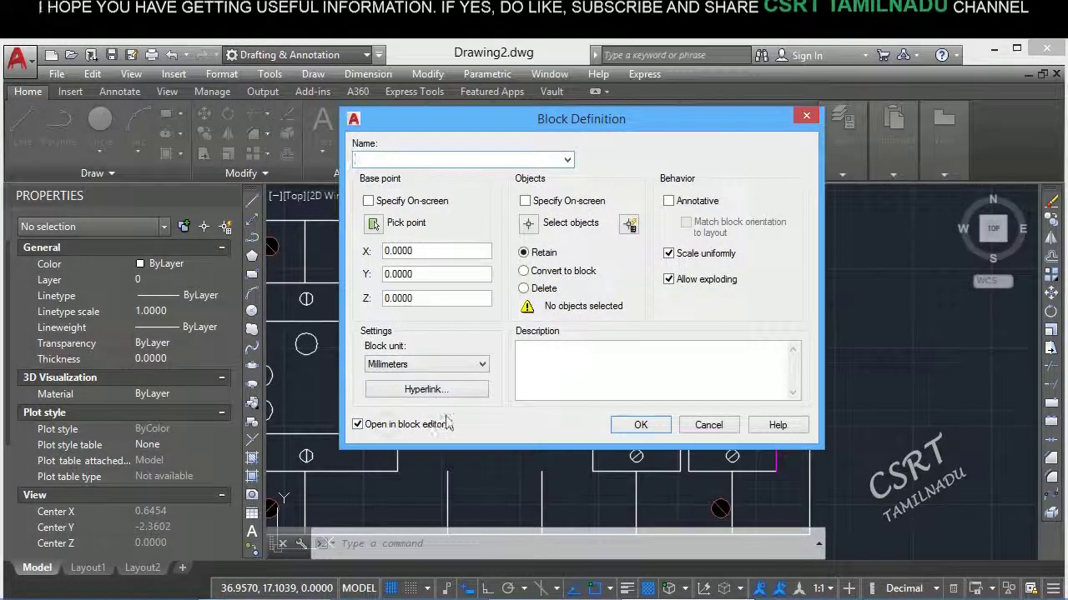
click(398, 423)
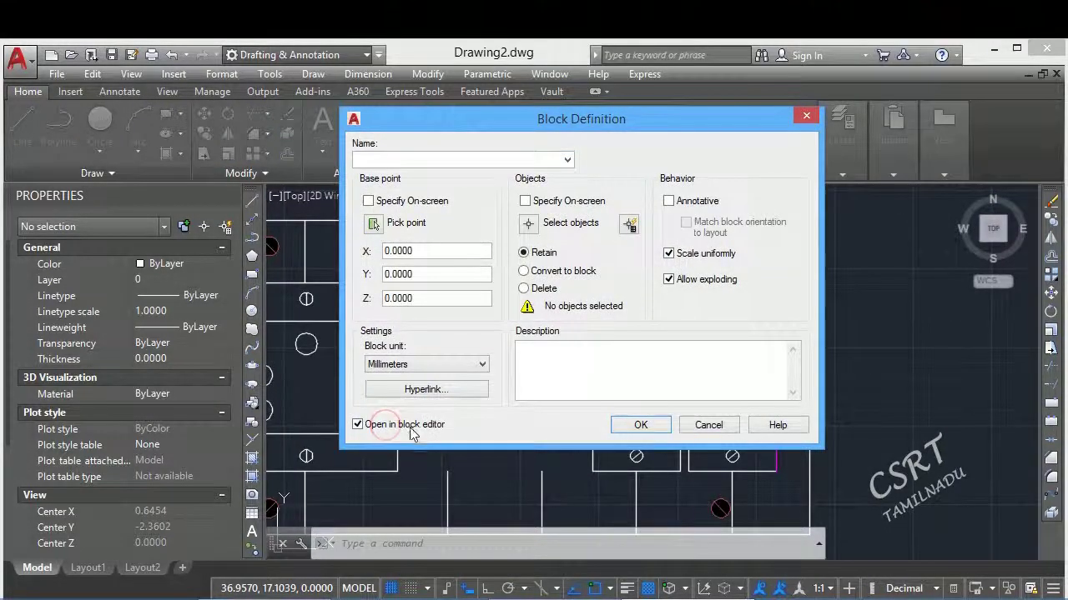
click(708, 425)
text(i)
key(Return)
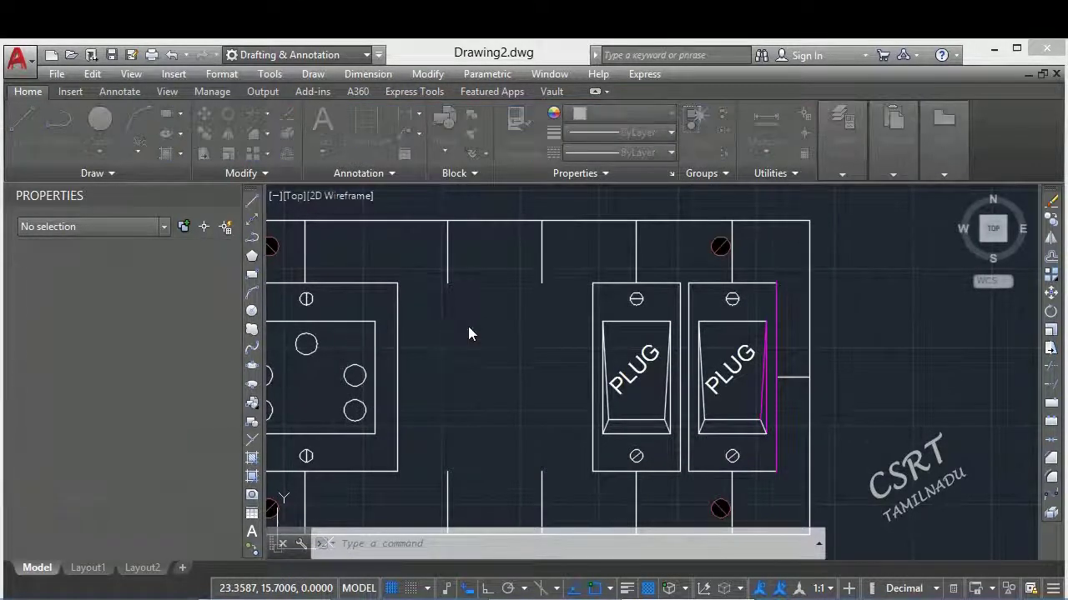
Insert SWITCH SAMPLE left of the two PLUG blocks, cancelling the switch name attribute prompt.
click(636, 93)
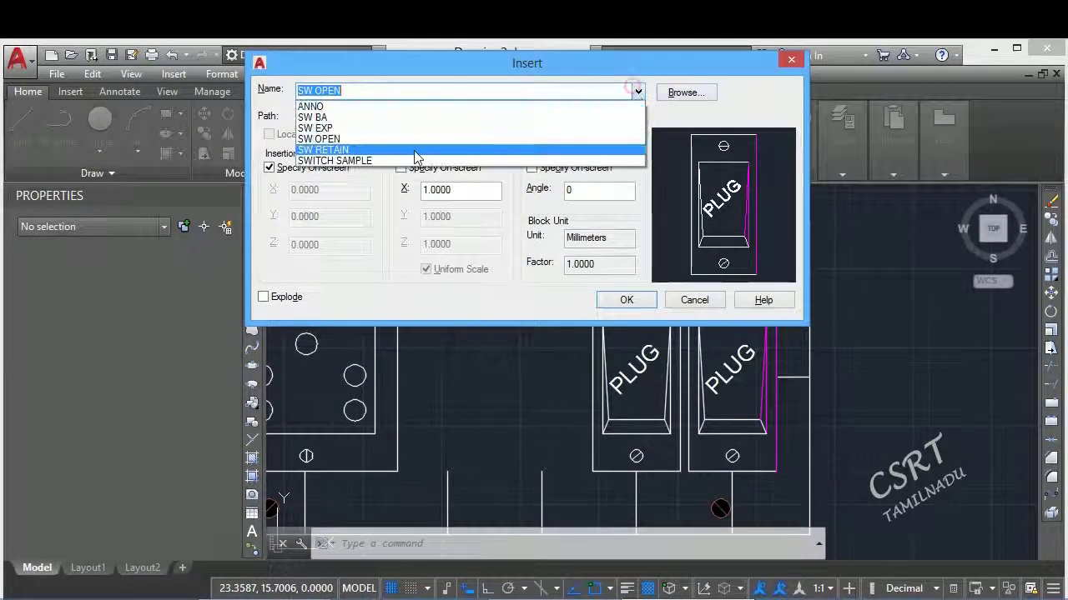
click(382, 161)
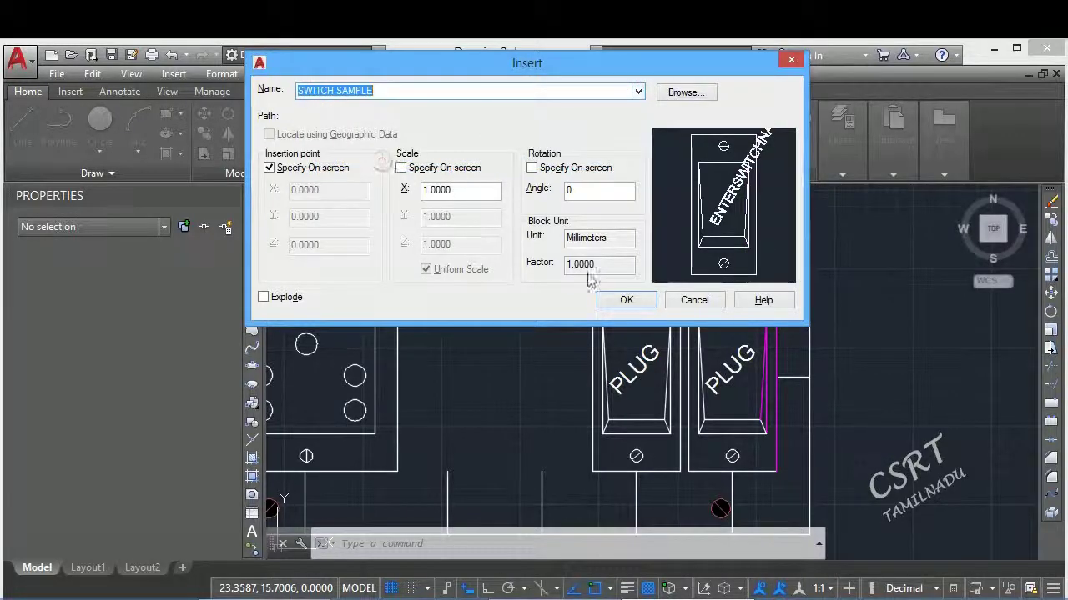
click(627, 300)
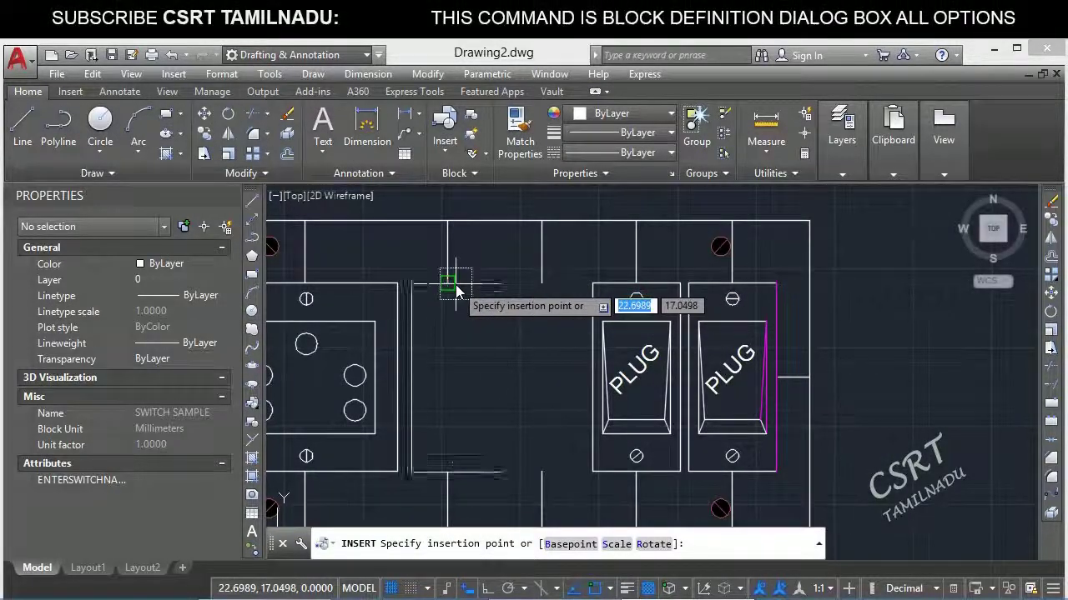
click(456, 288)
drag(644, 97, 557, 75)
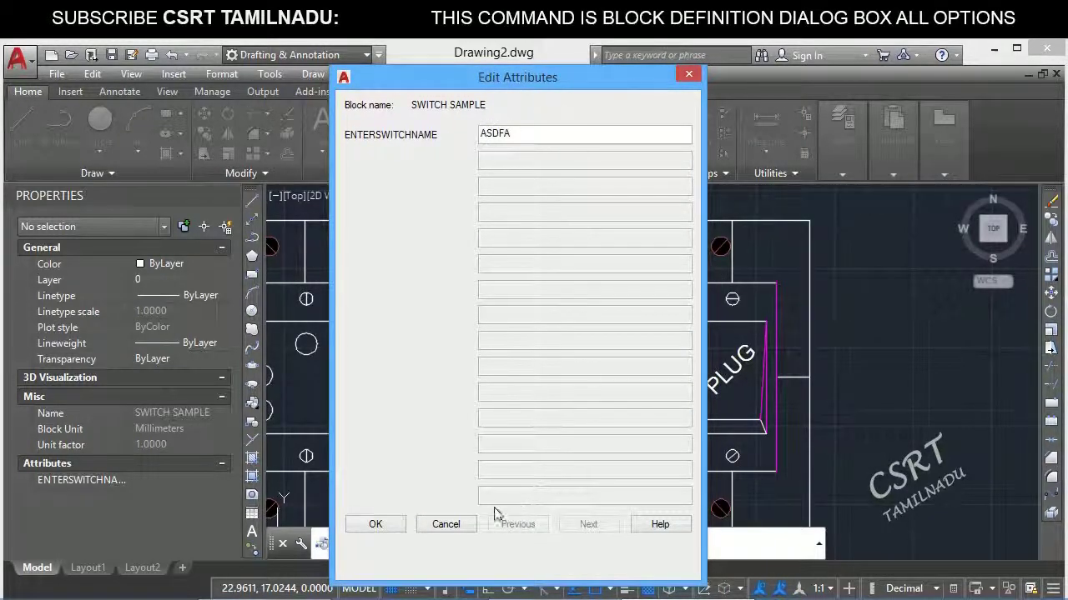
click(456, 525)
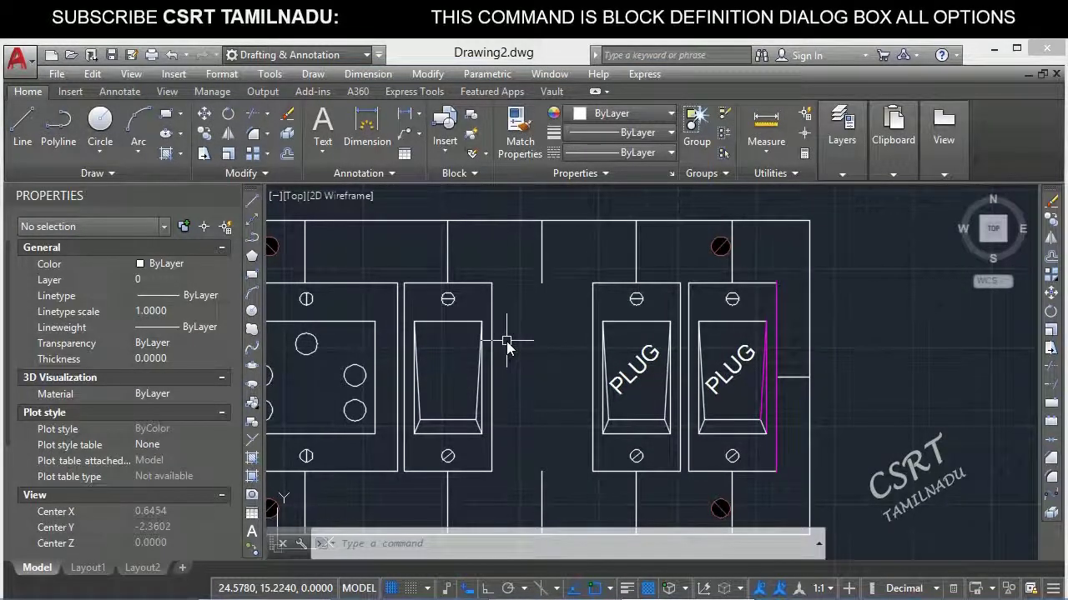
Start block editing and pick the SW RETAIN block from the list.
text(e)
key(Return)
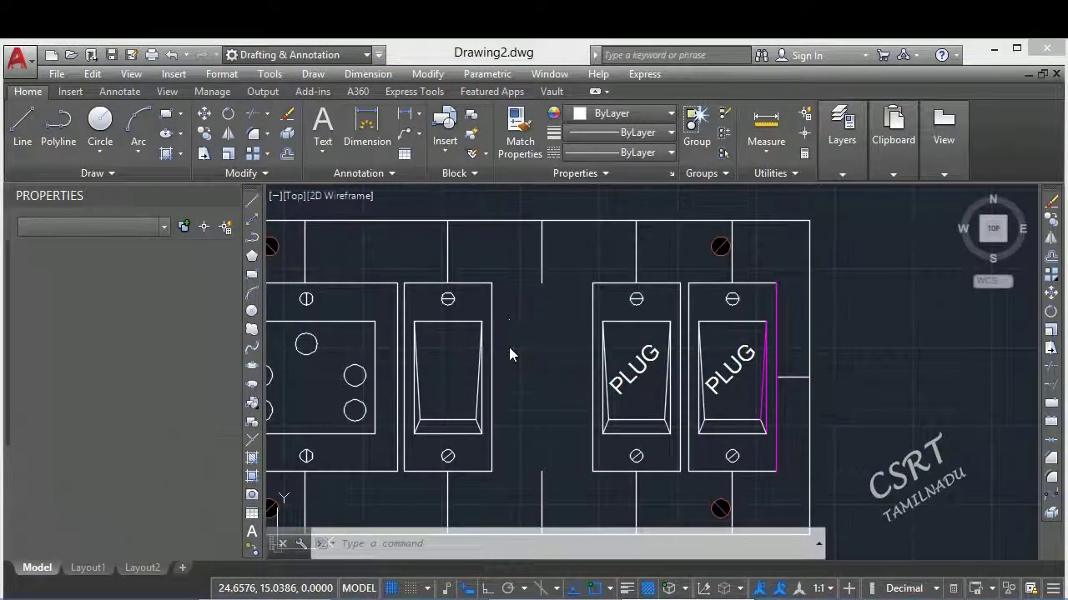
click(451, 277)
double_click(451, 279)
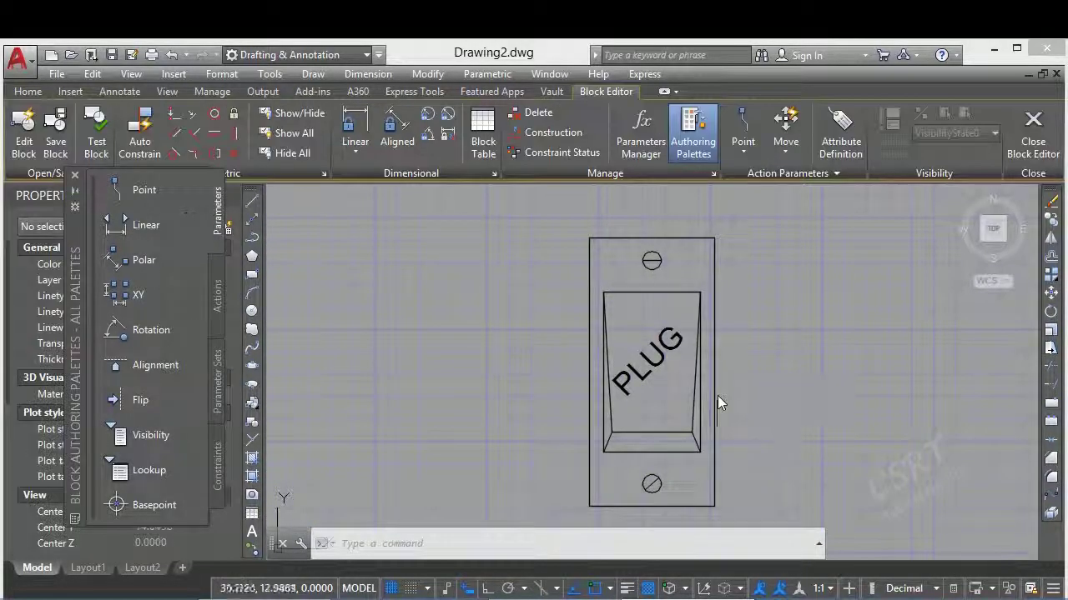
click(664, 358)
key(Escape)
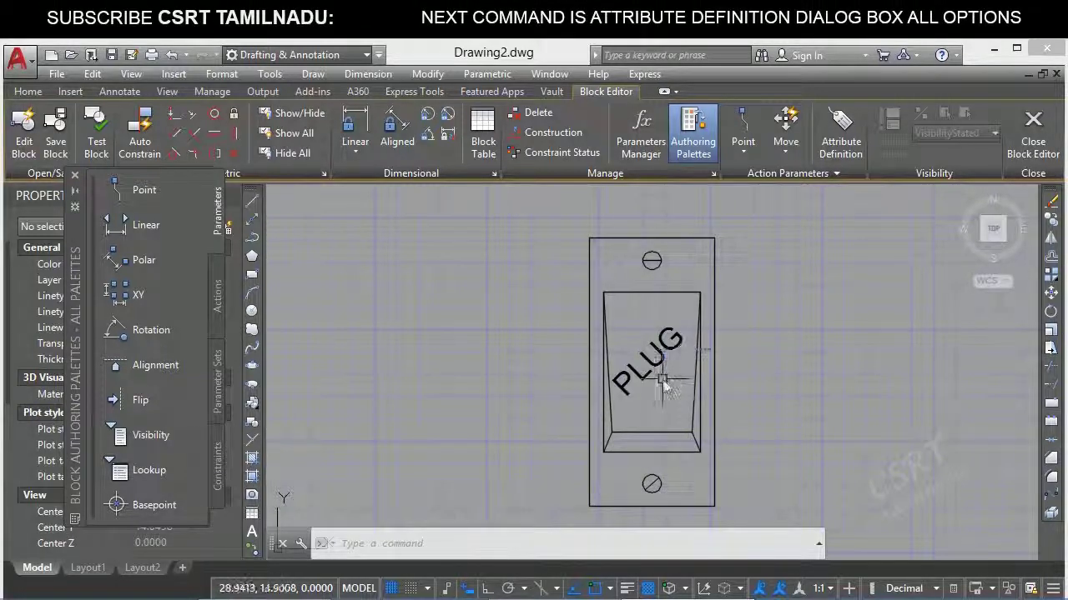
click(841, 127)
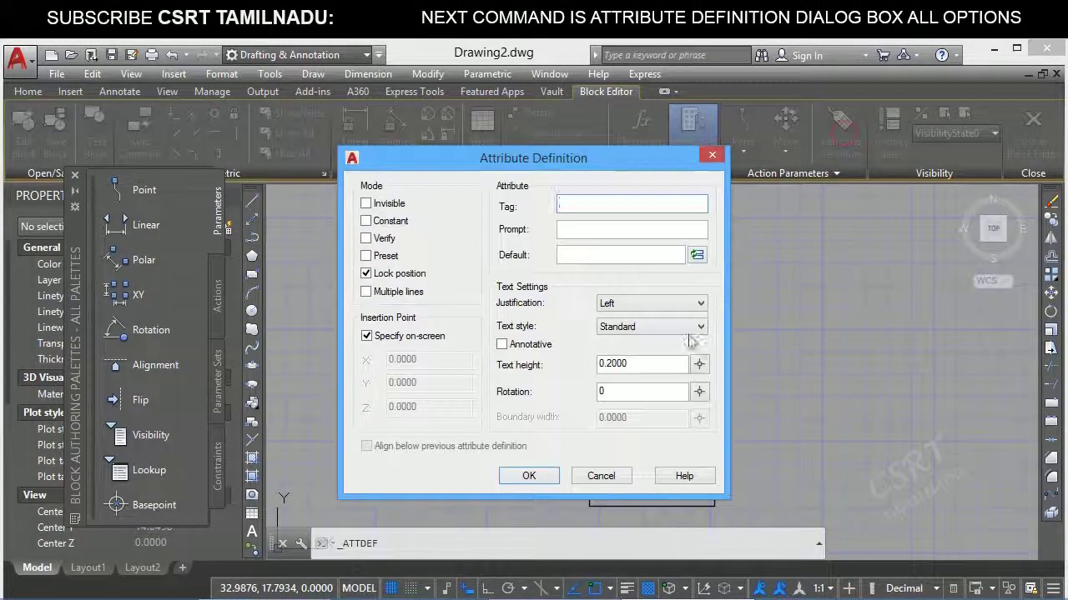
click(601, 476)
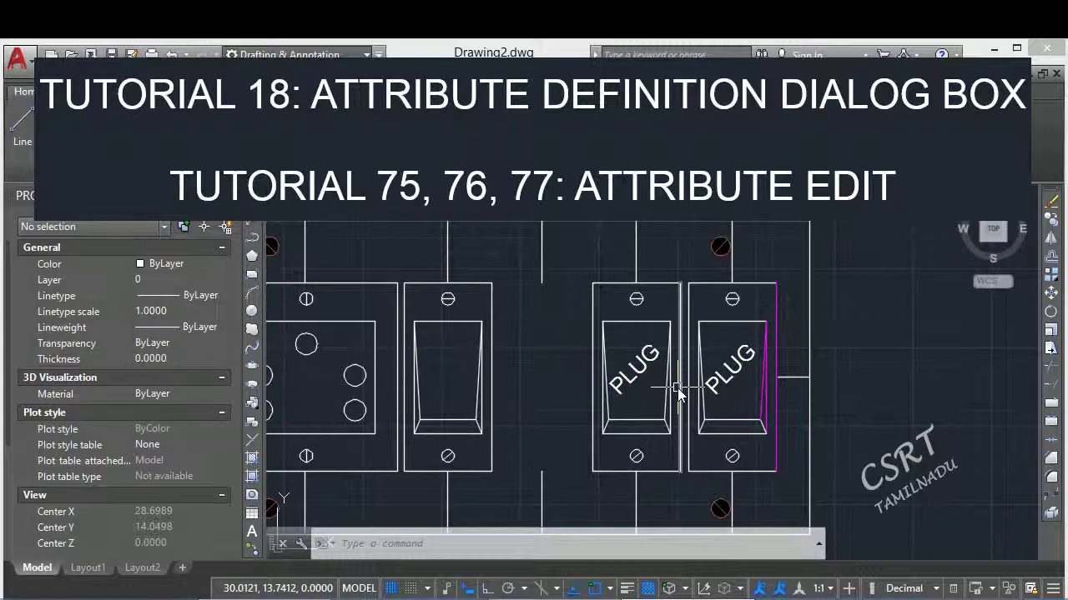
Bring up the Insert dialog with the SWITCH SAMPLE block ready for placement.
text(B)
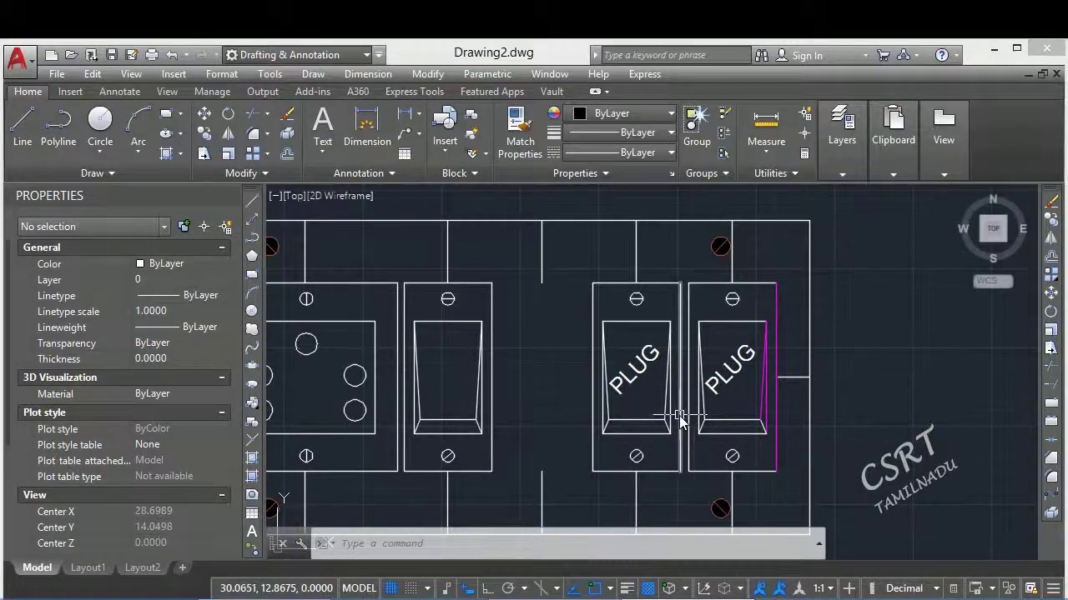
text(i)
key(Return)
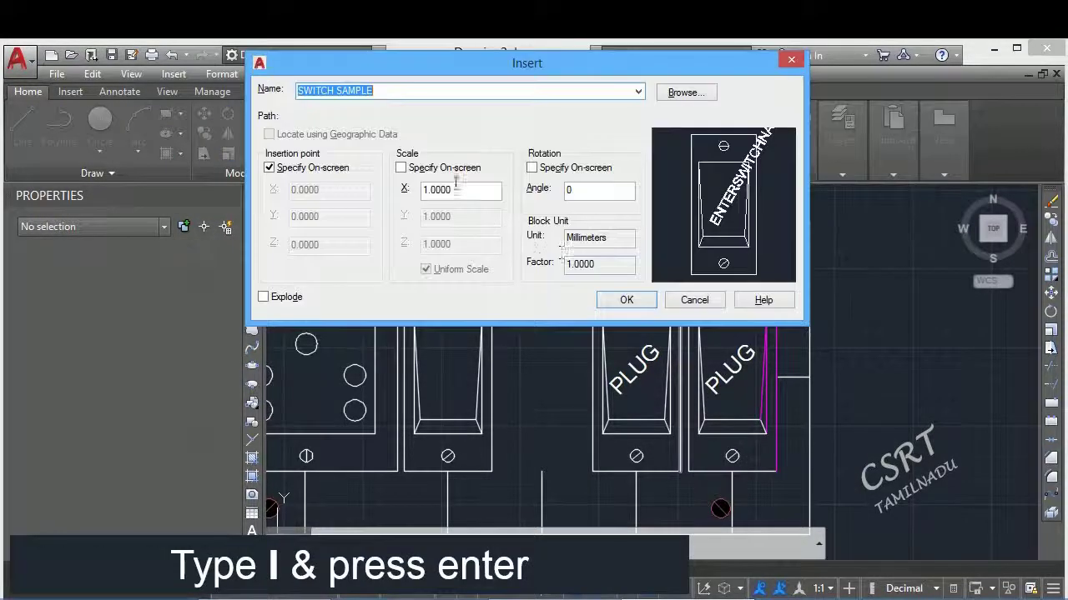